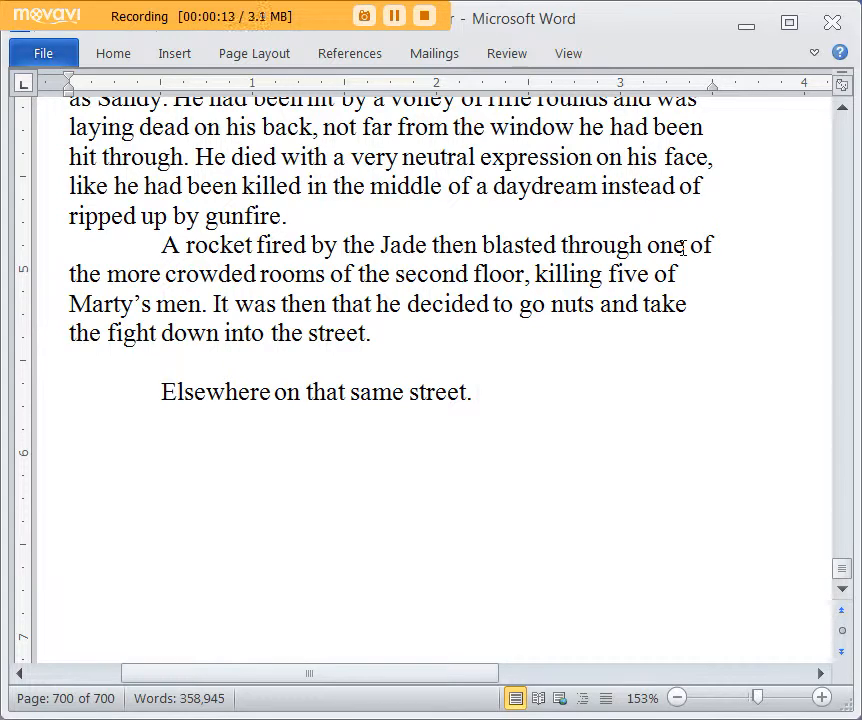
Step: Start a new indented paragraph below "Elsewhere on that same street." with the sentence "It had been a rough night for General Lygoh Rhin."
key(Return)
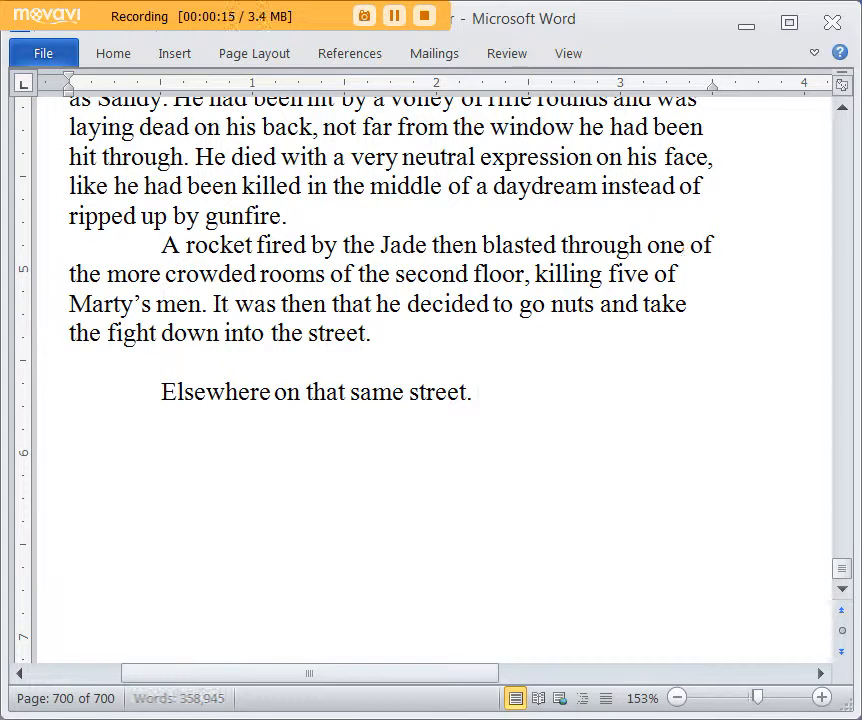
key(Tab)
text(It had b)
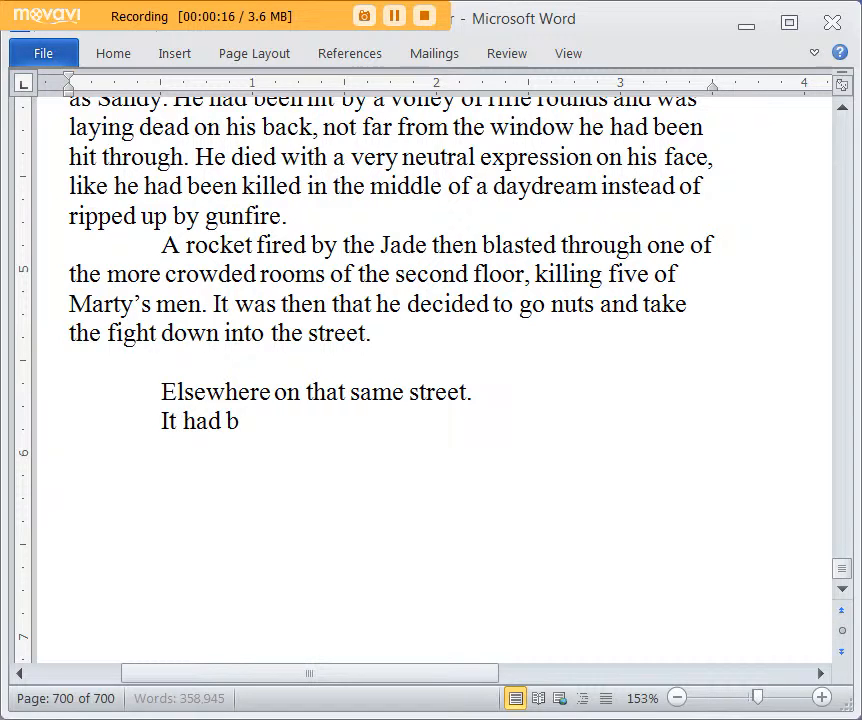
text(een a rough a)
key(BackSpace)
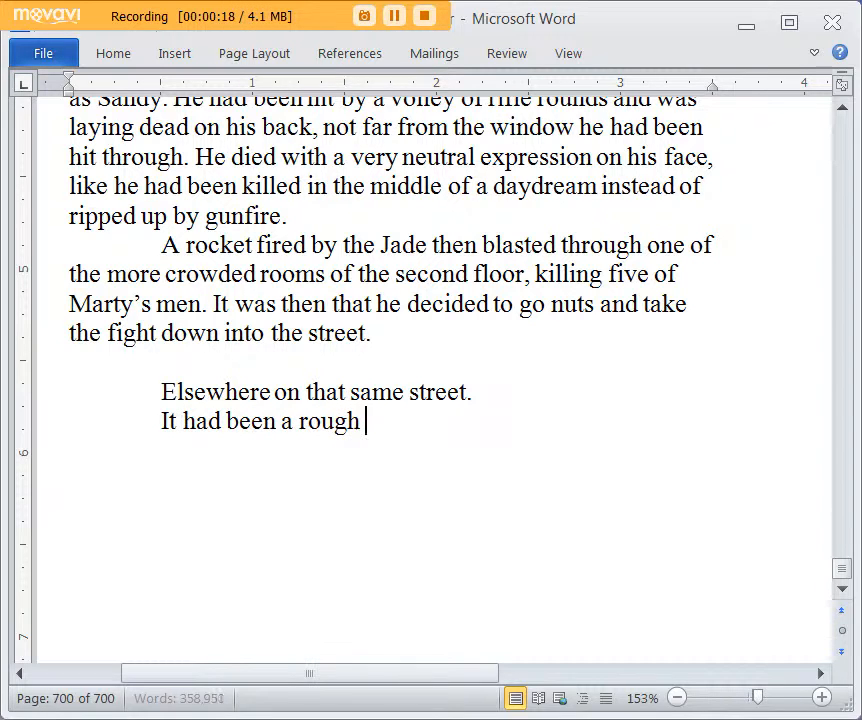
text(night for General Lygho)
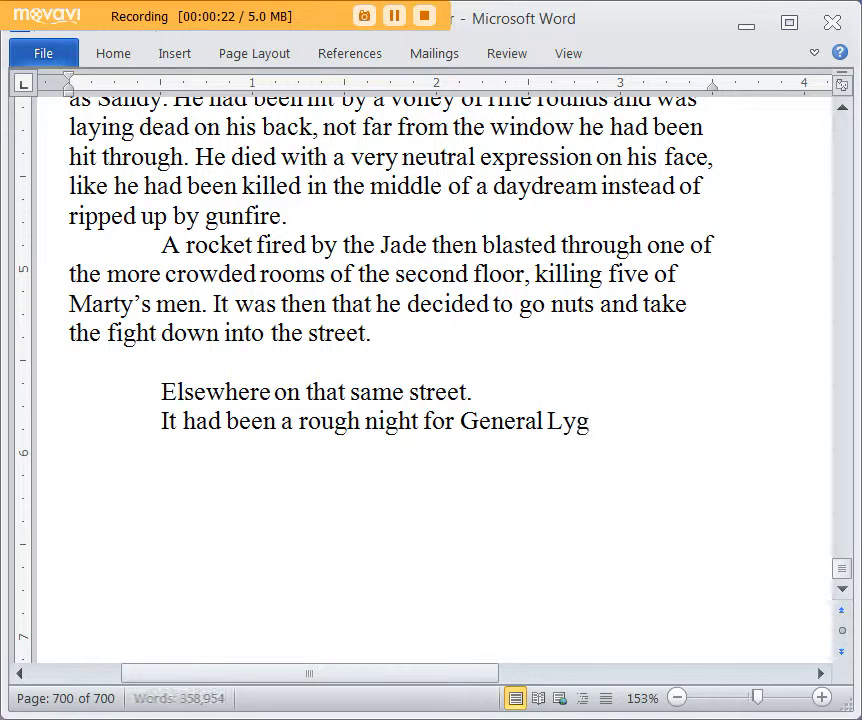
key(BackSpace)
key(BackSpace)
text(oh Rhi)
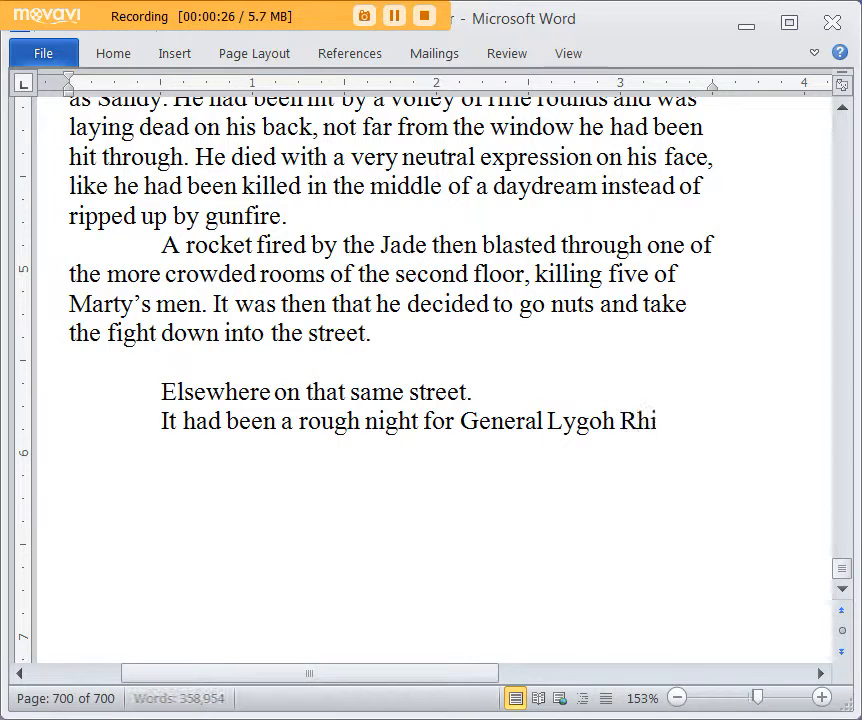
text(n. His su)
key(BackSpace)
key(BackSpace)
text(comrades)
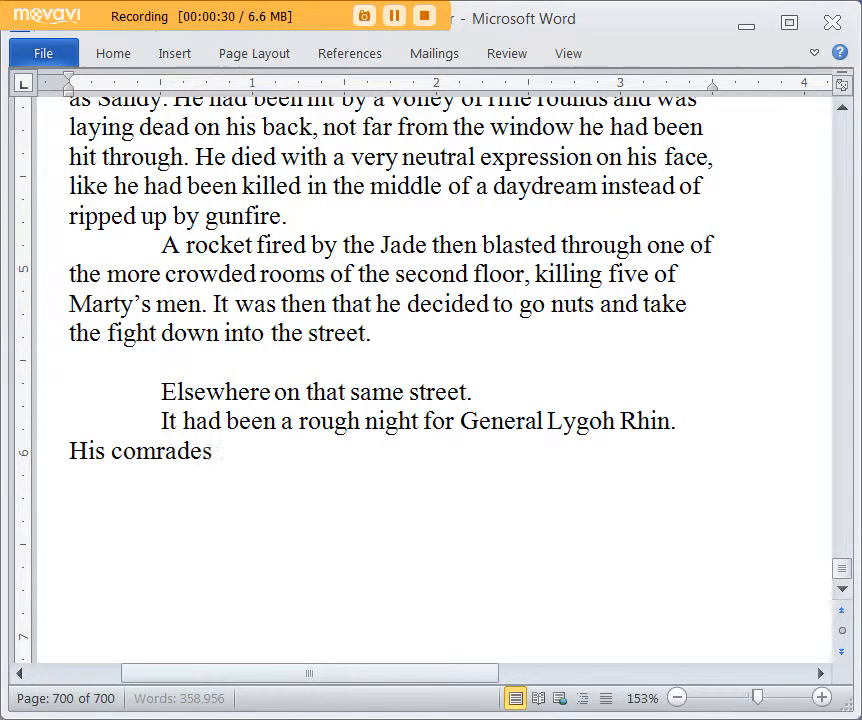
text( had)
key(BackSpace)
key(BackSpace)
key(BackSpace)
key(BackSpace)
key(BackSpace)
key(BackSpace)
key(BackSpace)
key(BackSpace)
key(BackSpace)
key(BackSpace)
key(BackSpace)
key(BackSpace)
key(BackSpace)
key(BackSpace)
key(BackSpace)
key(BackSpace)
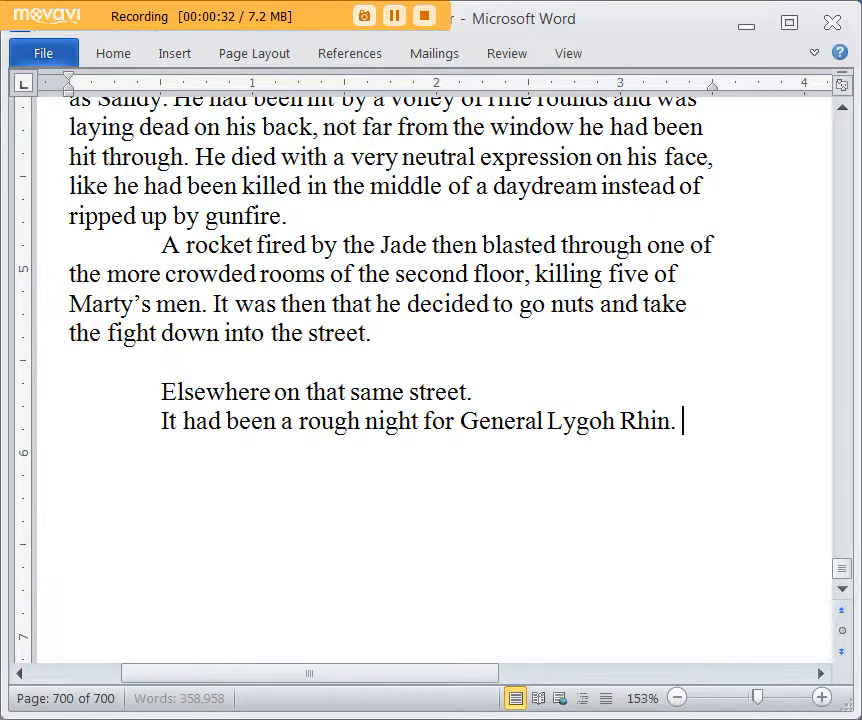
Step: Continue with "He had made his command post in the prison for a time, but then that rampaging red monster and the superhuman woman ("
text(He had made his)
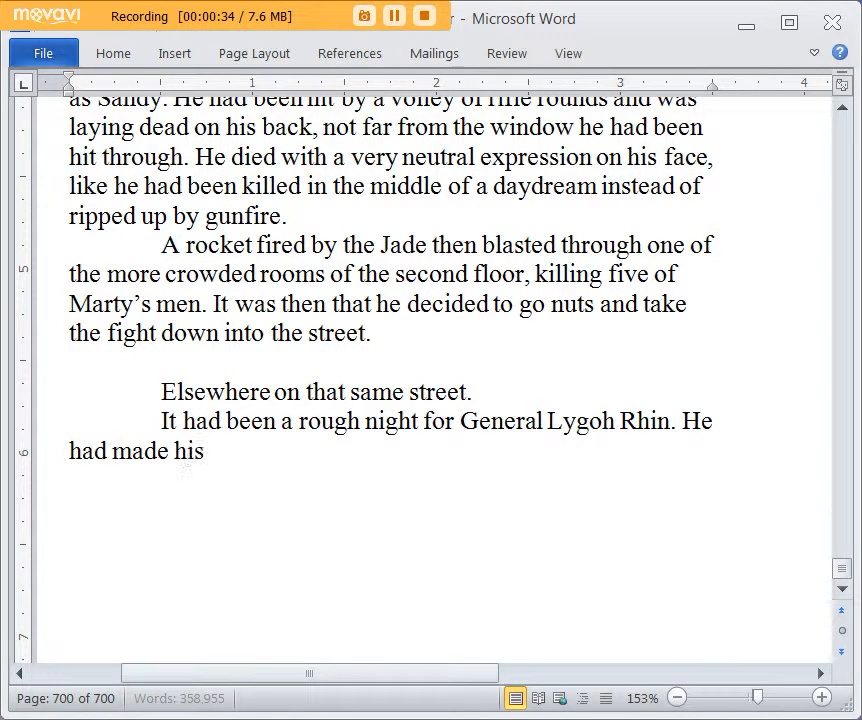
text( command post in th)
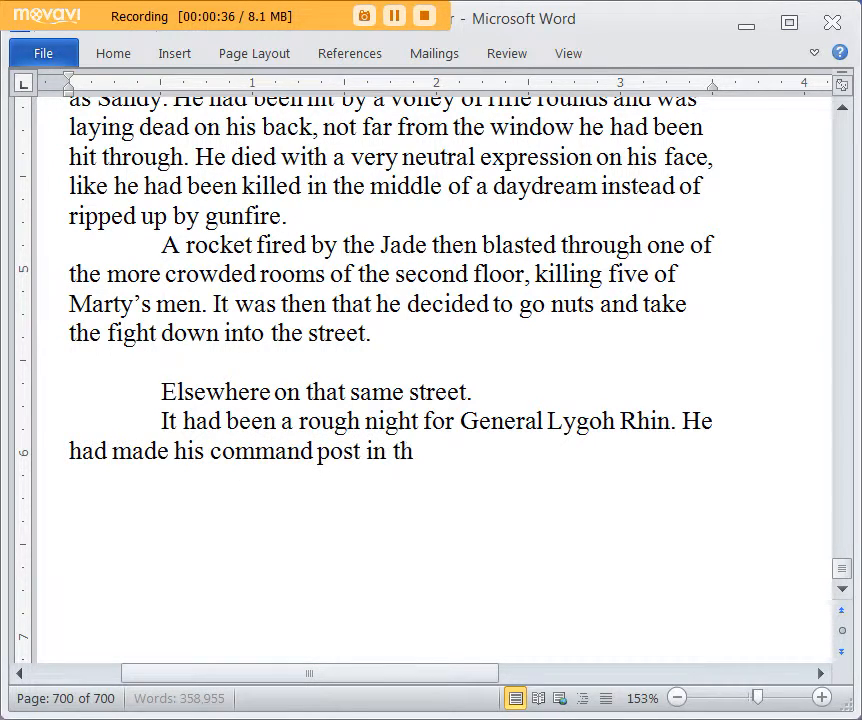
text(e prison)
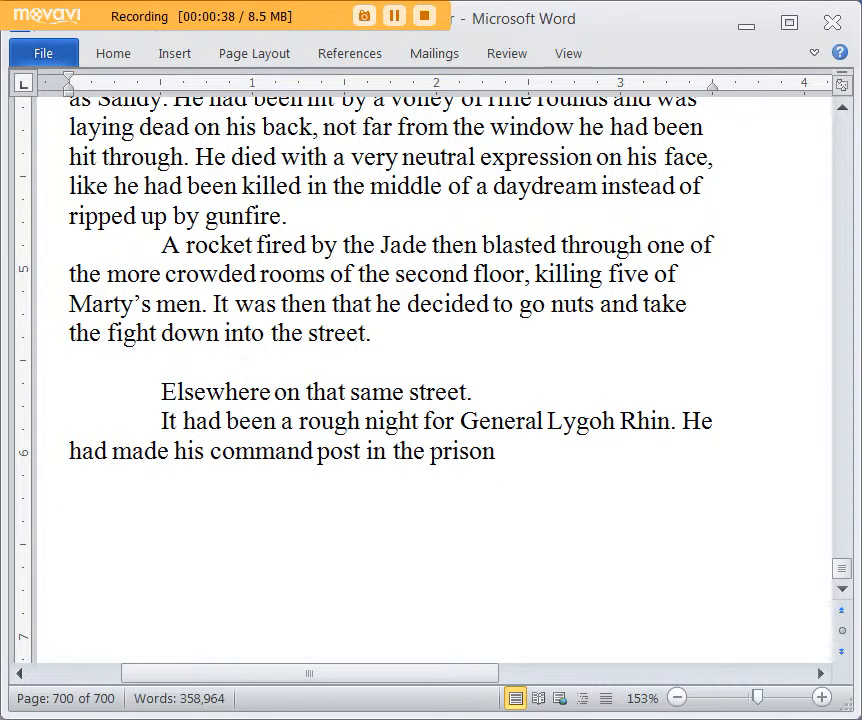
text( fo)
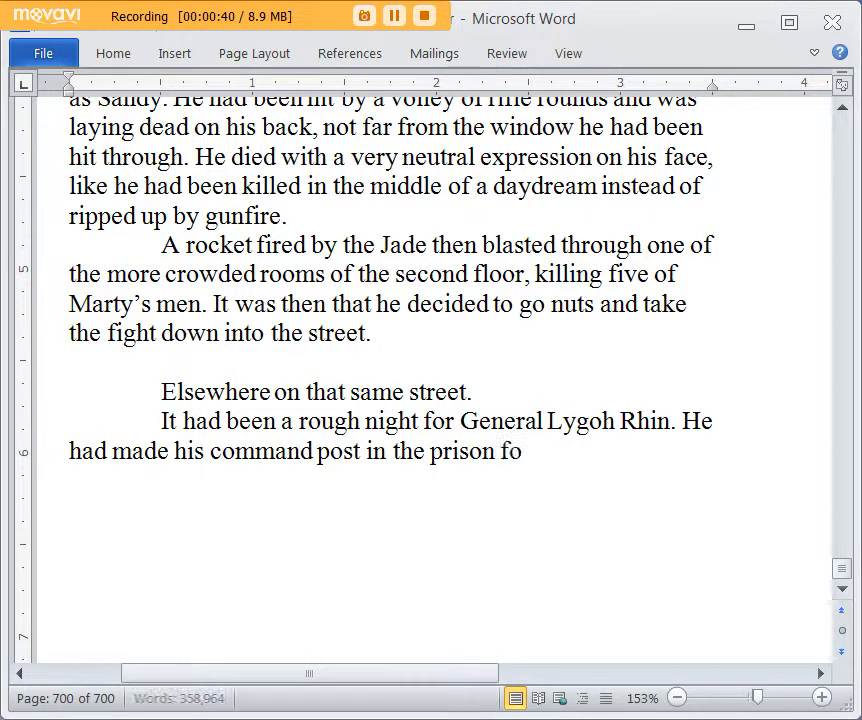
text(r a time, but then that rampag)
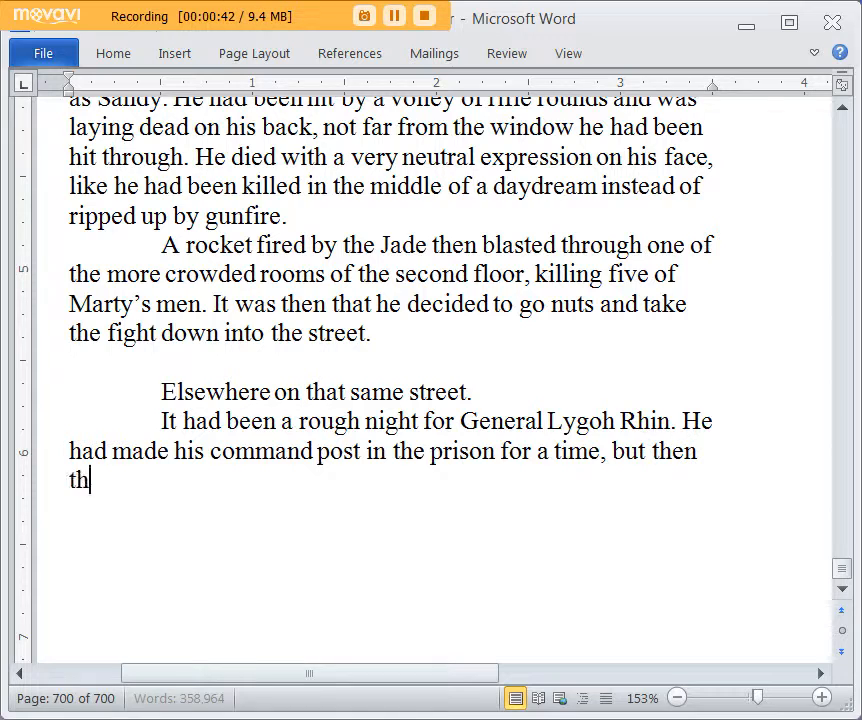
text(ing r)
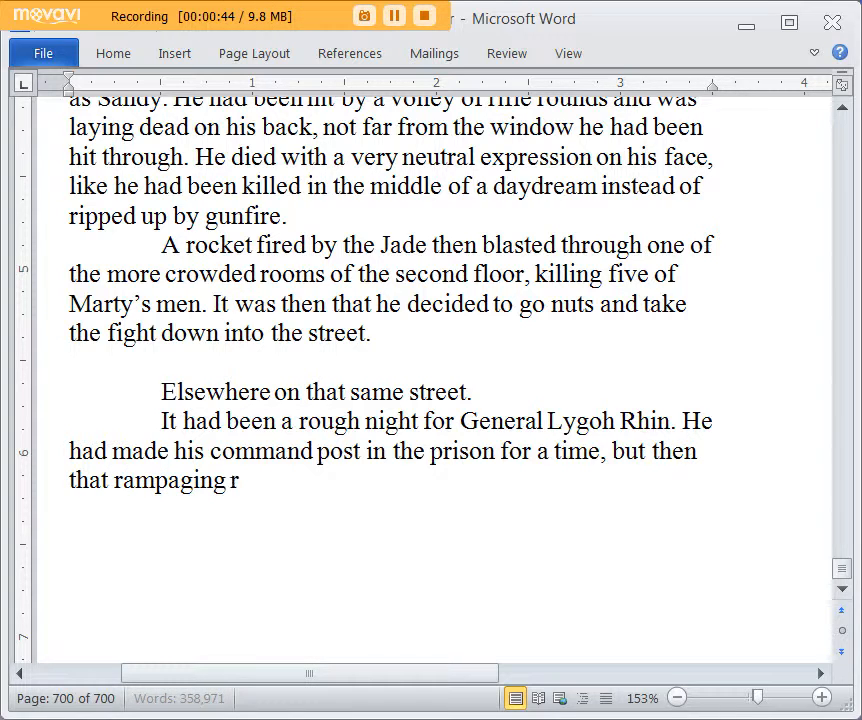
text(ed monster and the )
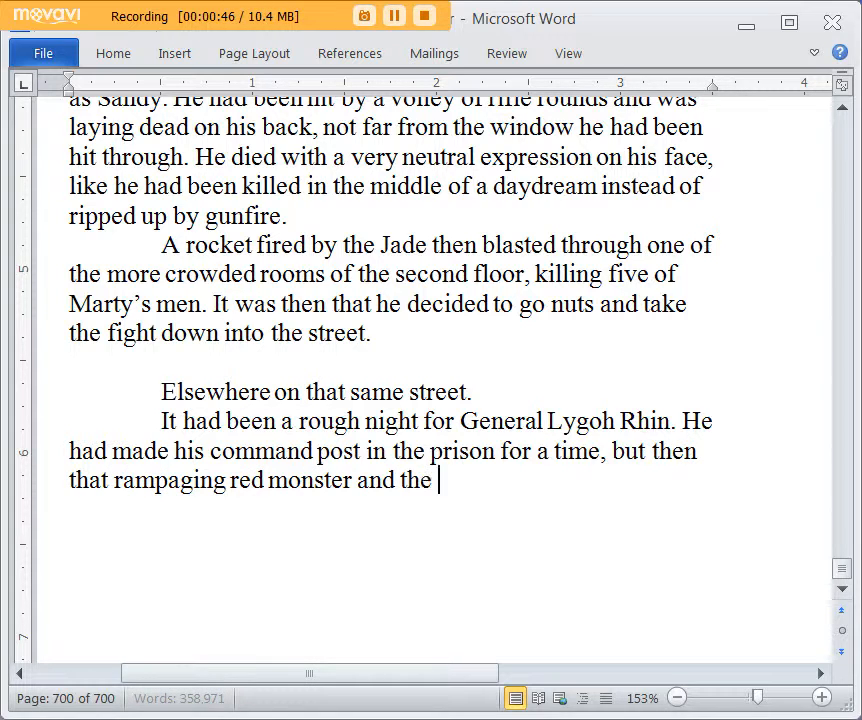
text(superhuman woma)
text(n ()
text(apparently )
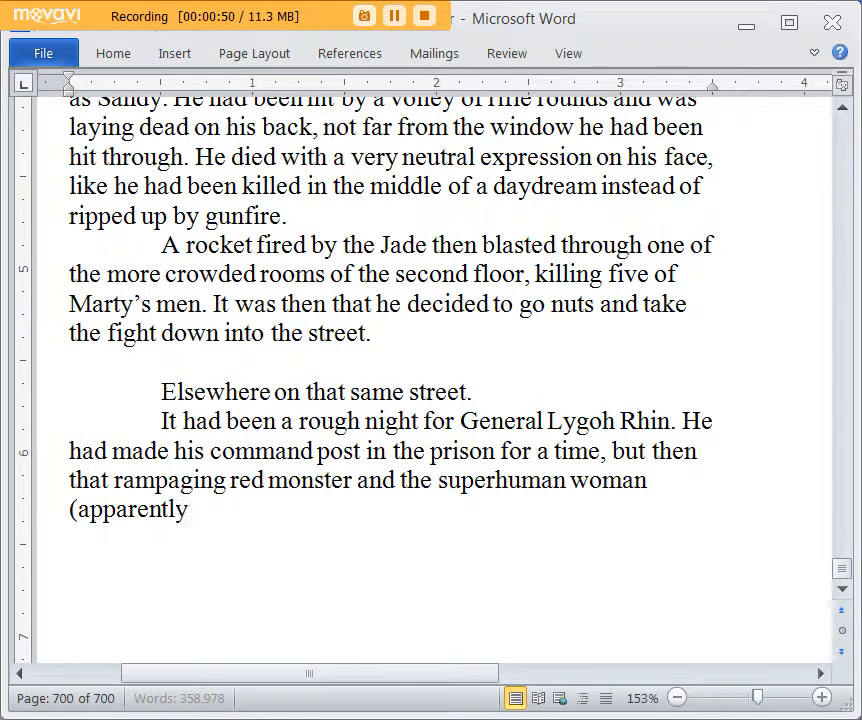
text(on the same t)
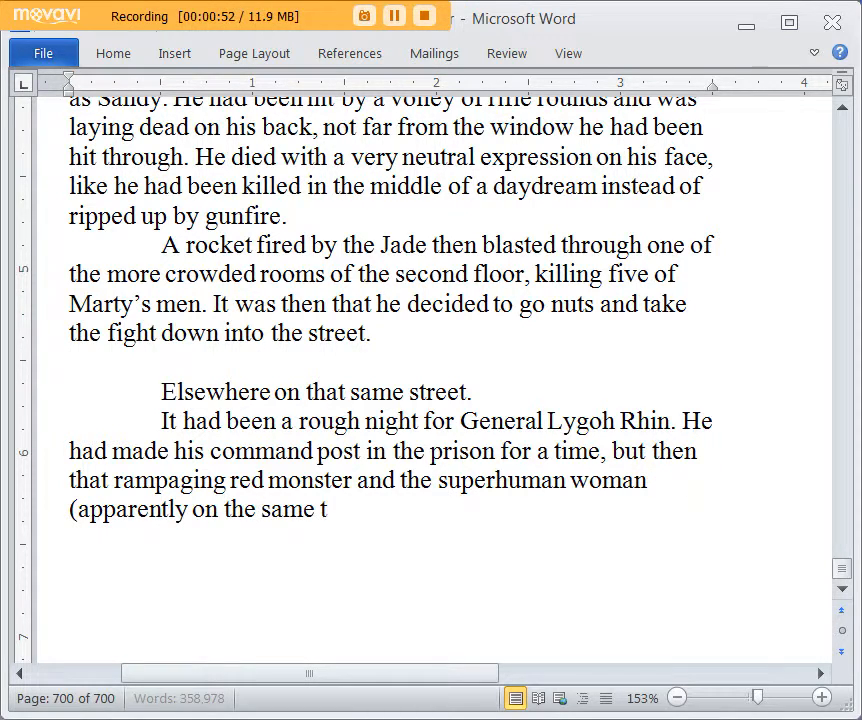
text(eam somehow), bo)
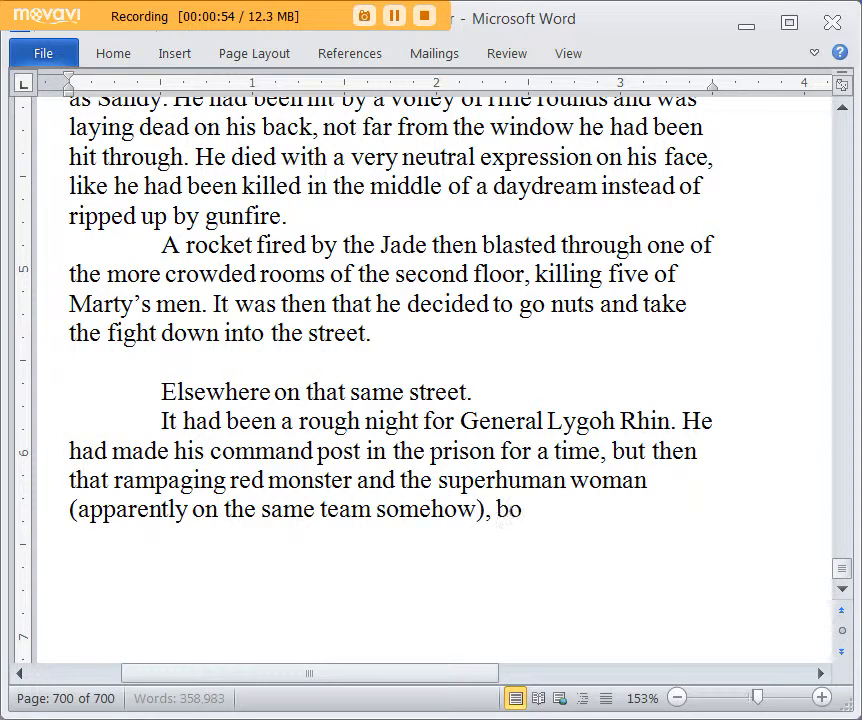
text(th got far fr)
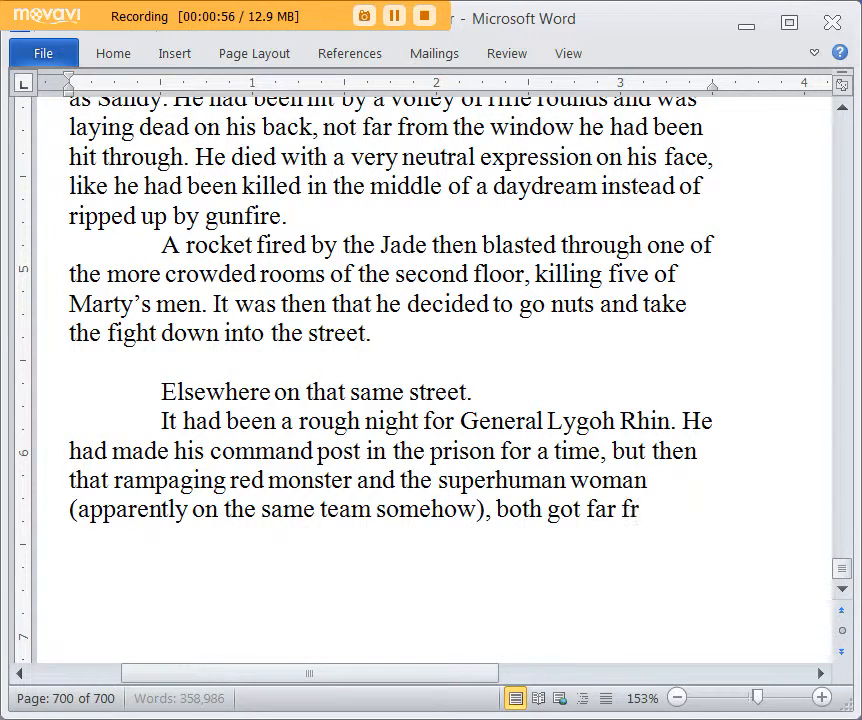
text(om the prison.)
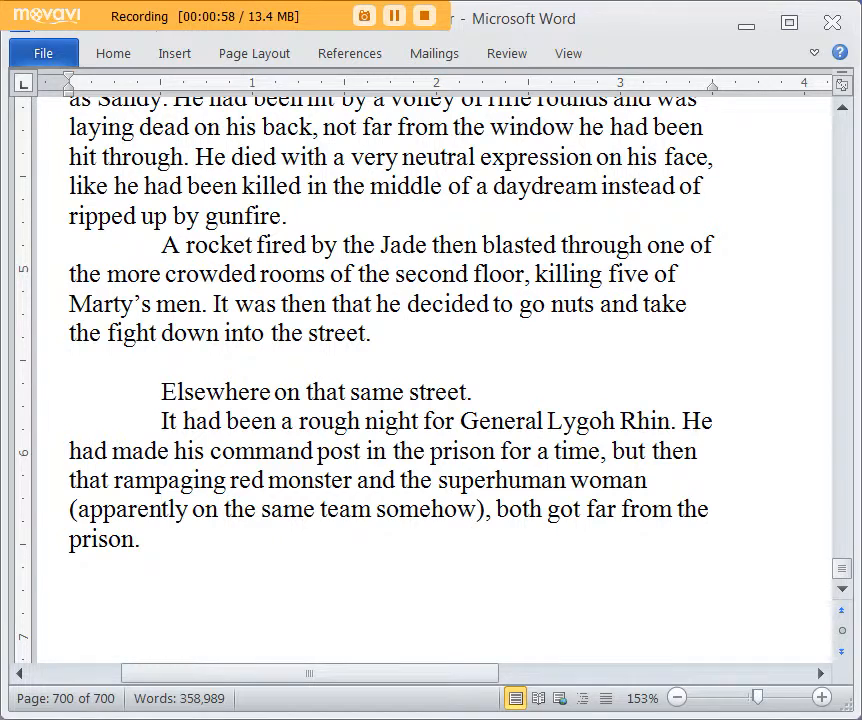
text( Lygoh)
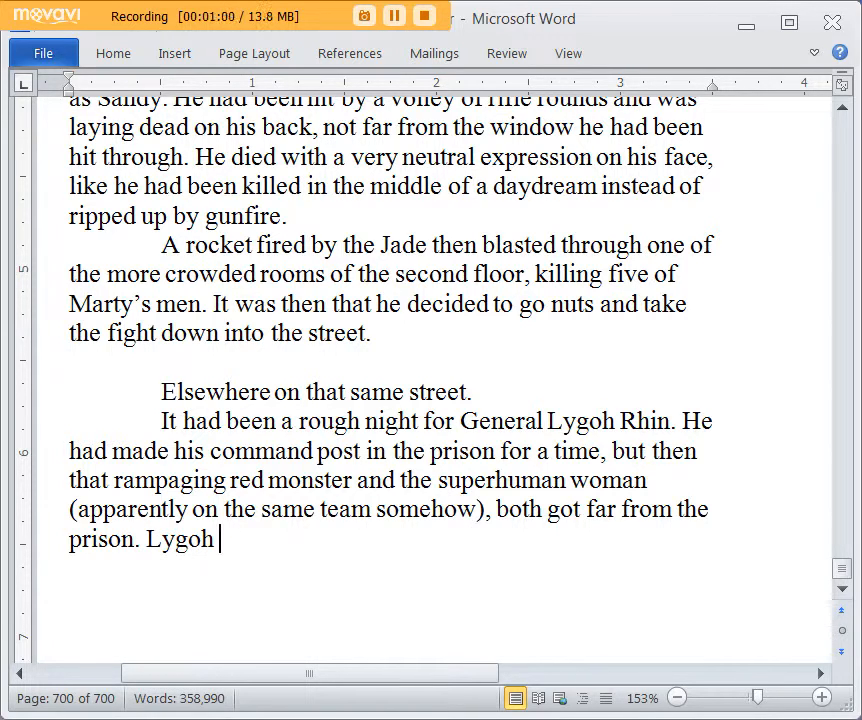
text( got)
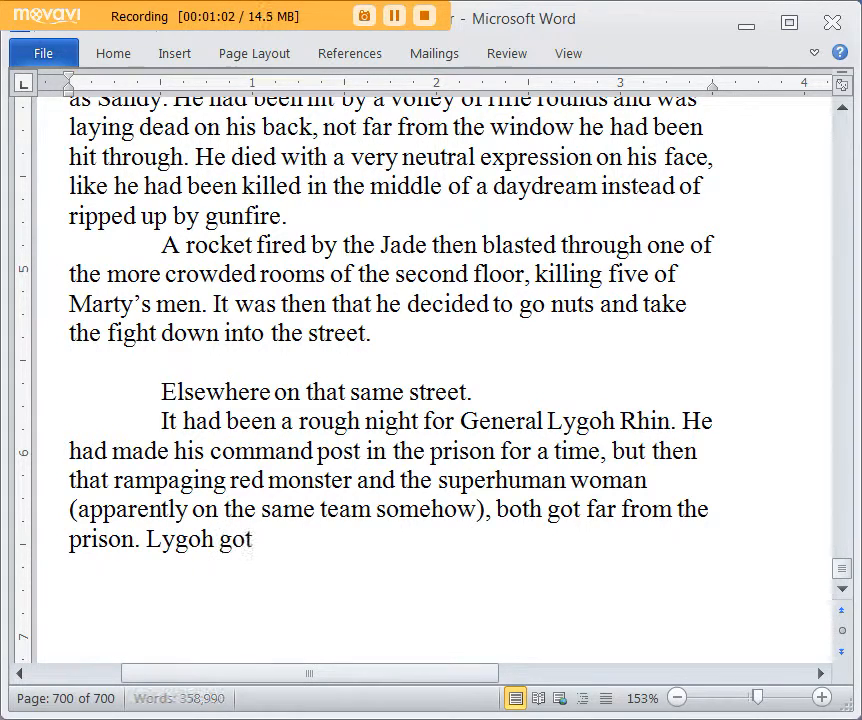
text( in his staff)
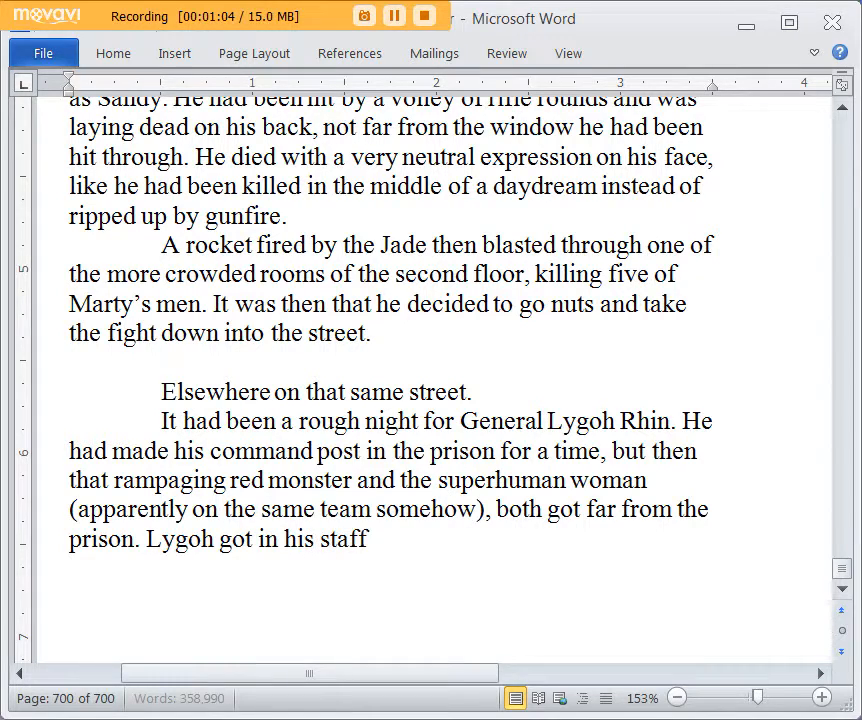
key(ctrl+BackSpace)
key(ctrl+BackSpace)
key(ctrl+BackSpace)
key(BackSpace)
key(BackSpace)
key(BackSpace)
key(BackSpace)
key(BackSpace)
key(BackSpace)
key(BackSpace)
key(BackSpace)
key(BackSpace)
text(W)
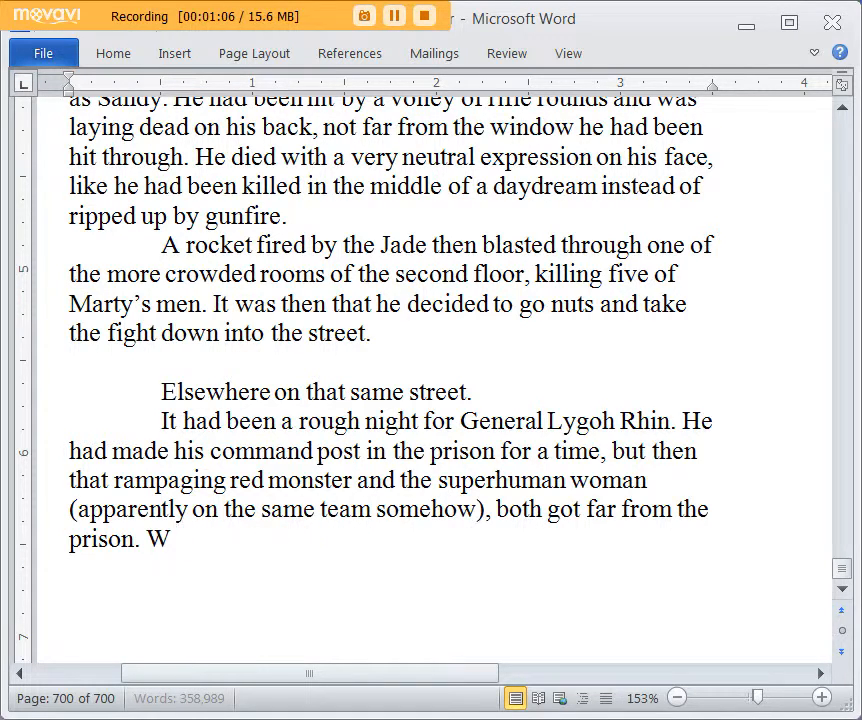
text(ith the prisoner)
key(BackSpace)
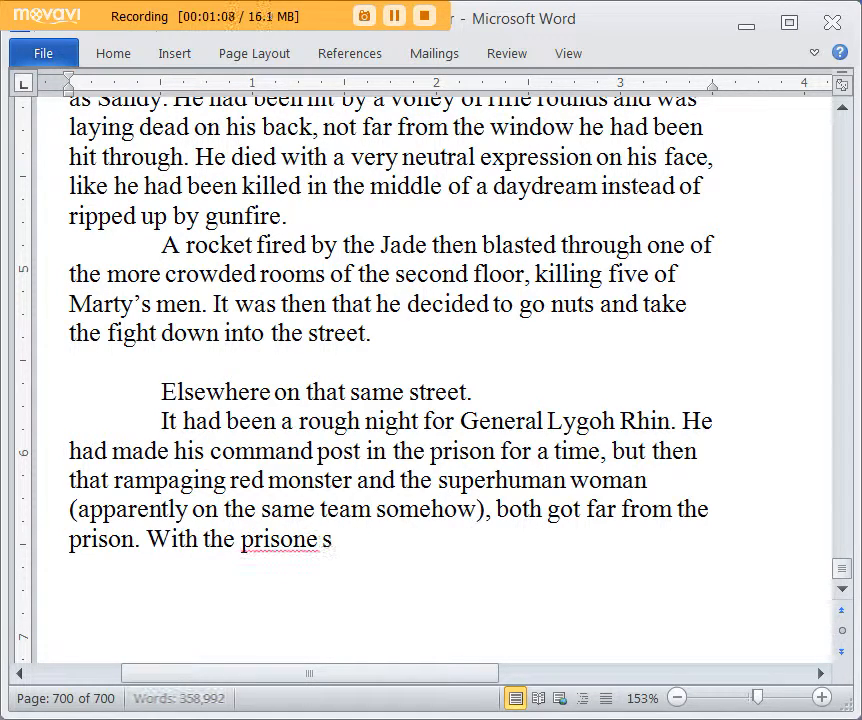
key(BackSpace)
text(secured a)
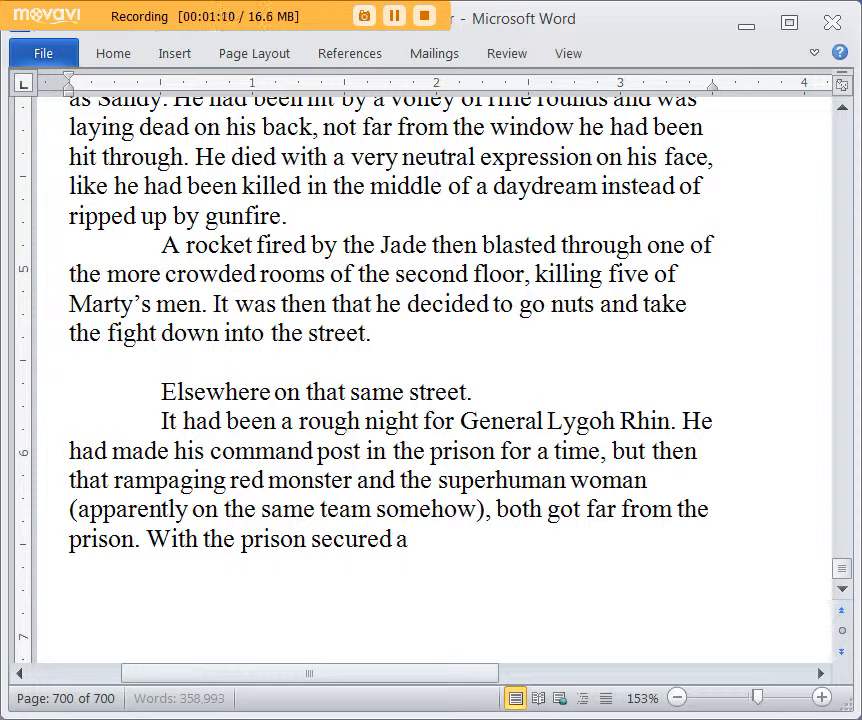
key(BackSpace)
key(BackSpace)
key(BackSpace)
key(BackSpace)
key(BackSpace)
key(BackSpace)
key(BackSpace)
key(BackSpace)
key(BackSpace)
key(BackSpace)
key(BackSpace)
key(BackSpace)
key(BackSpace)
key(BackSpace)
key(BackSpace)
key(BackSpace)
key(BackSpace)
key(BackSpace)
key(BackSpace)
key(BackSpace)
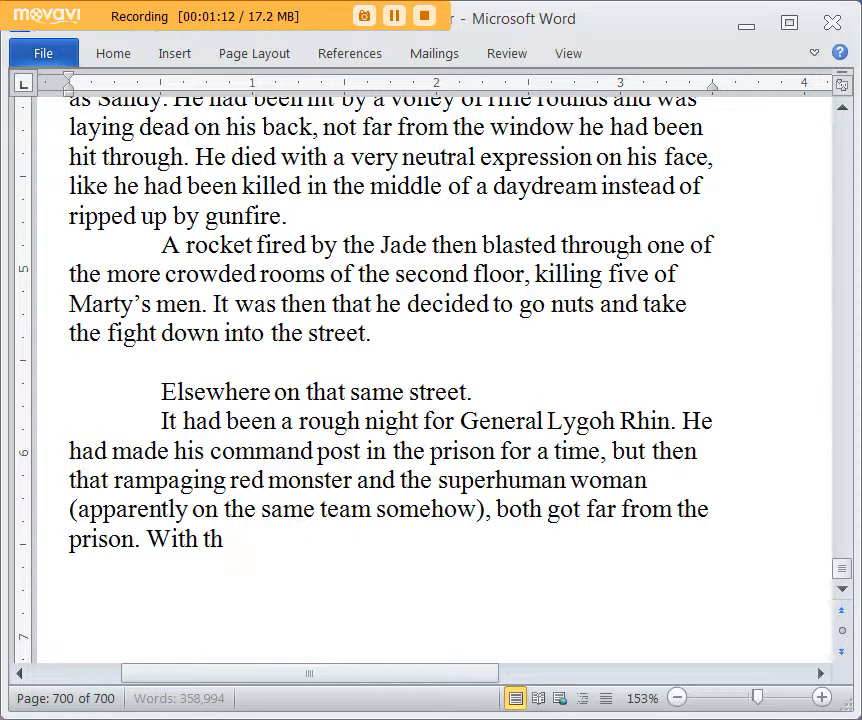
key(BackSpace)
key(BackSpace)
key(BackSpace)
Step: Add the sentence "The prison was finally completely secured after both threats abandoned it." to the end of the paragraph
text(The prison)
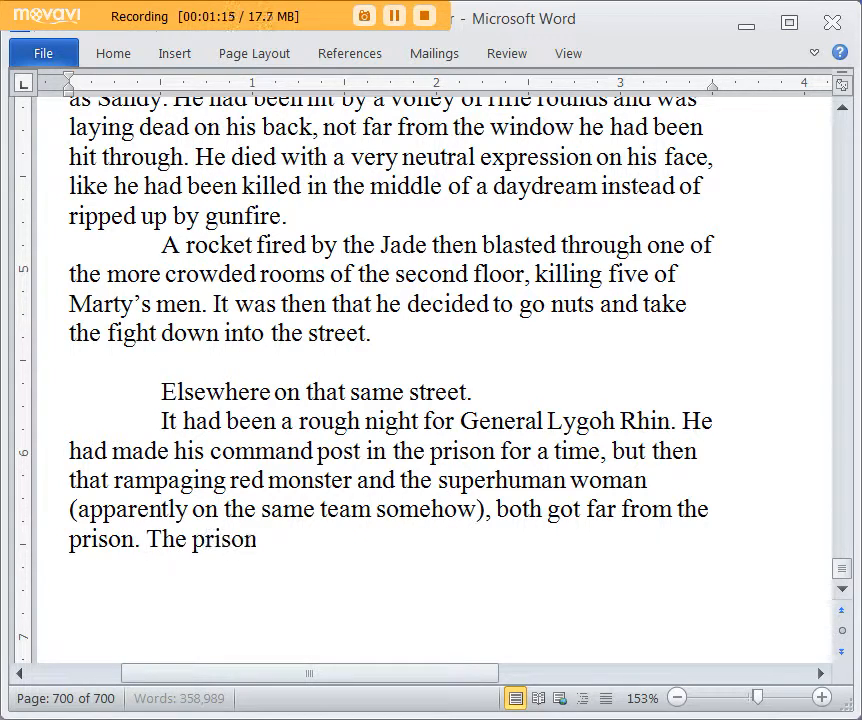
text( was finally completel)
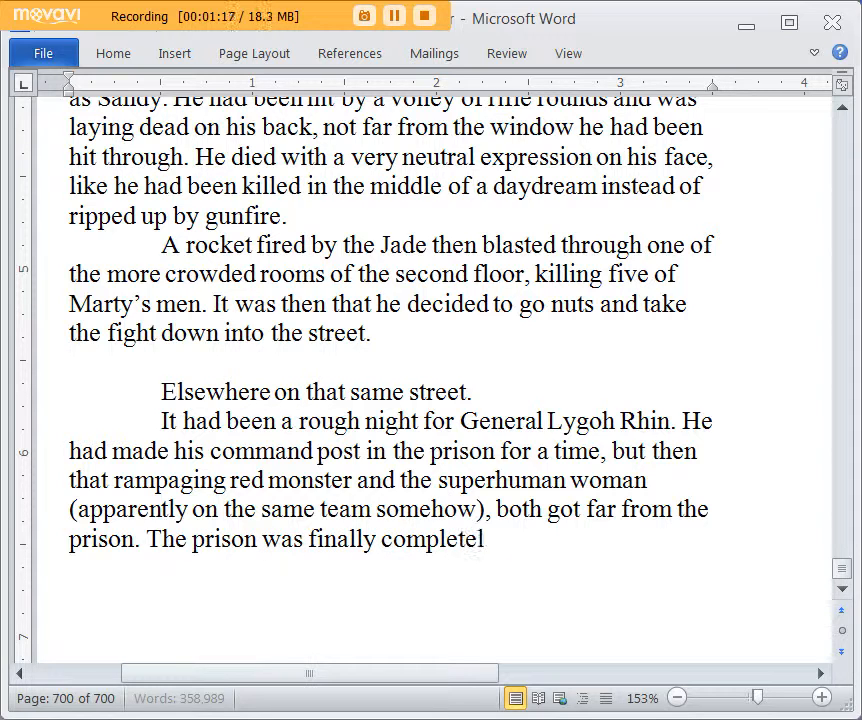
text(y secured after b)
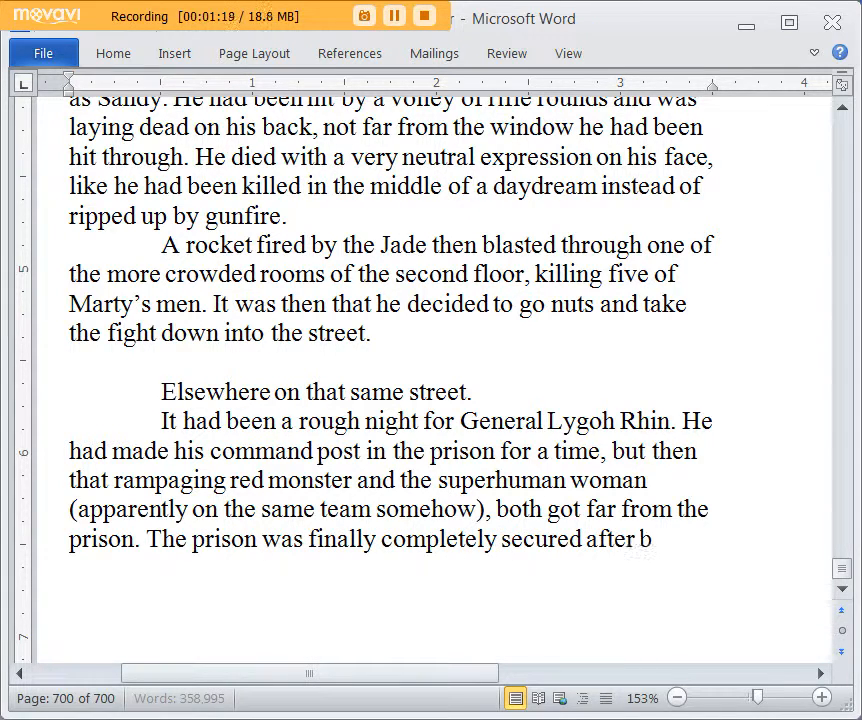
text(oth threats abandoned it. There was st)
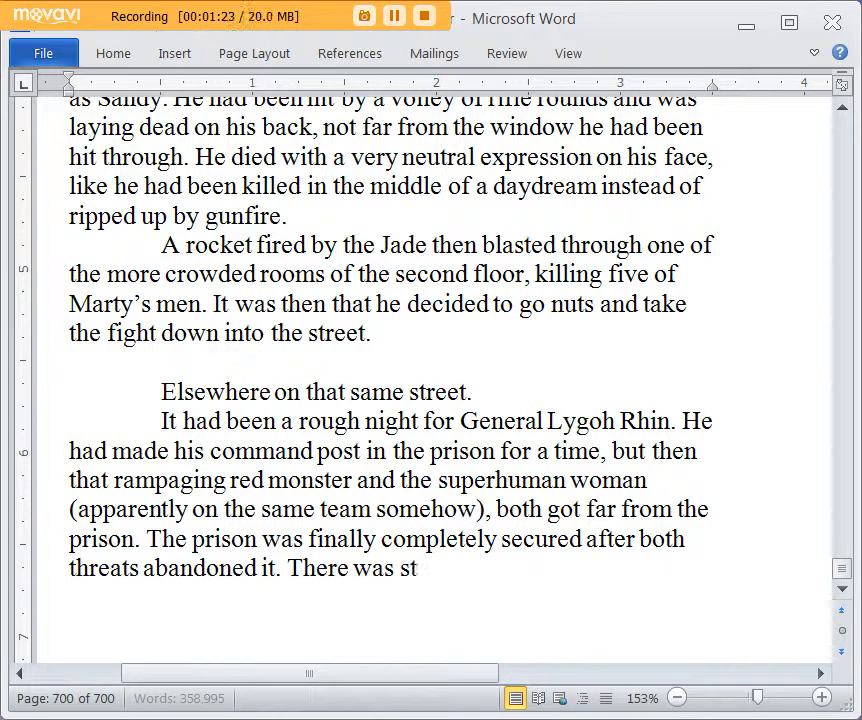
text(ill the threat of a few)
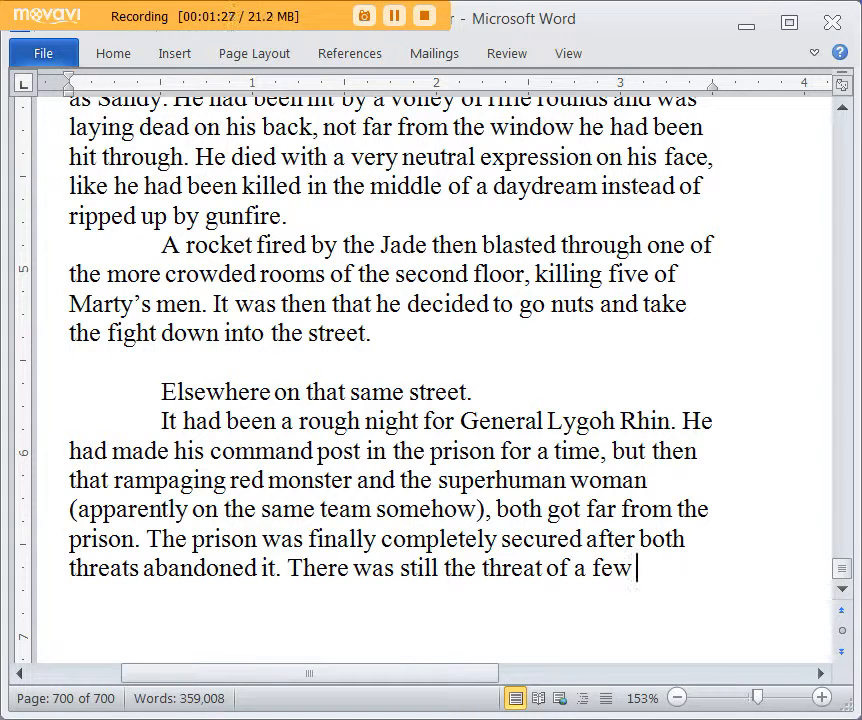
key(BackSpace)
key(BackSpace)
key(BackSpace)
key(BackSpace)
key(BackSpace)
key(BackSpace)
key(BackSpace)
key(BackSpace)
key(BackSpace)
key(BackSpace)
key(BackSpace)
key(BackSpace)
key(BackSpace)
key(BackSpace)
key(BackSpace)
key(BackSpace)
key(BackSpace)
key(BackSpace)
key(BackSpace)
key(BackSpace)
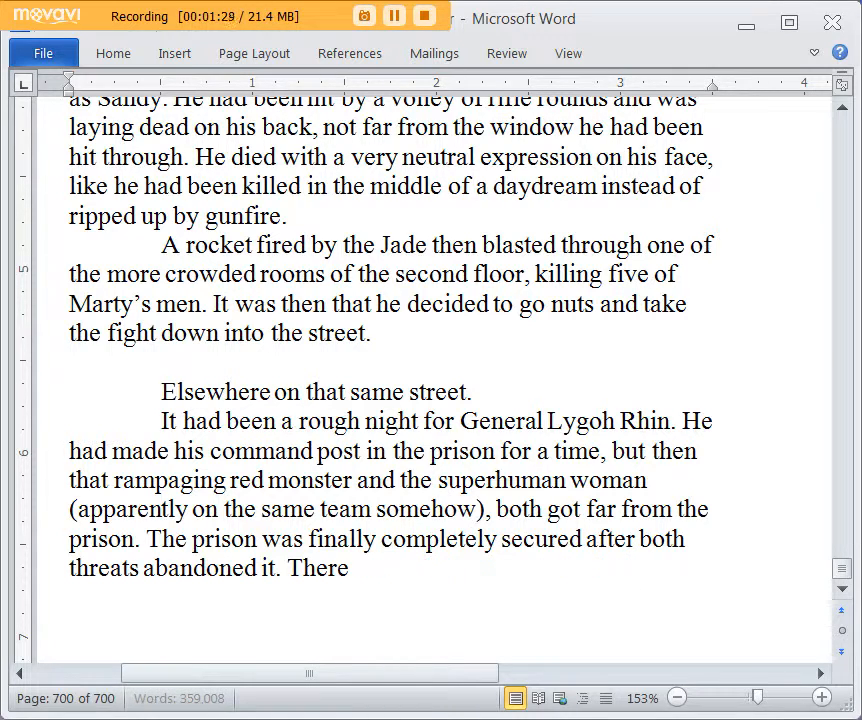
key(BackSpace)
Step: Add the sentence "Some prisoners had escaped a second time in the midst of all the carnage in and around the prison, but they were rounded up."
text(Some prisoners h)
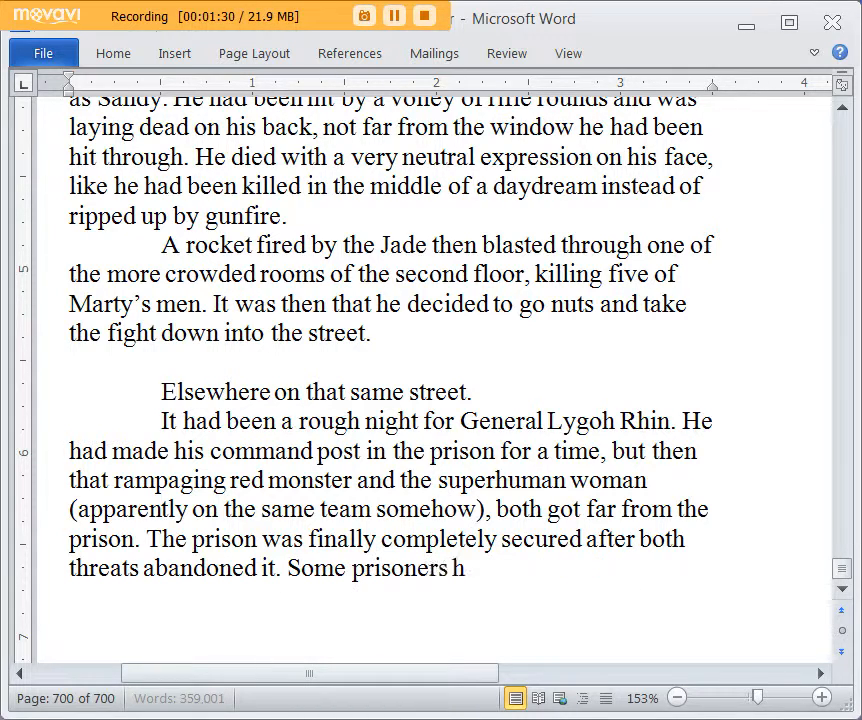
text(ad escaped a secon)
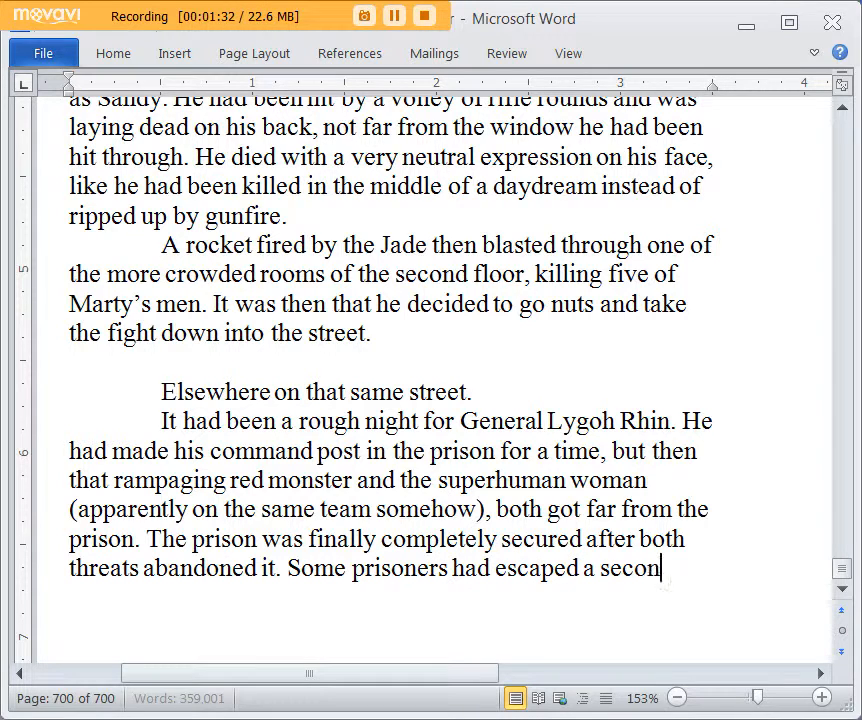
text(d time in the midst)
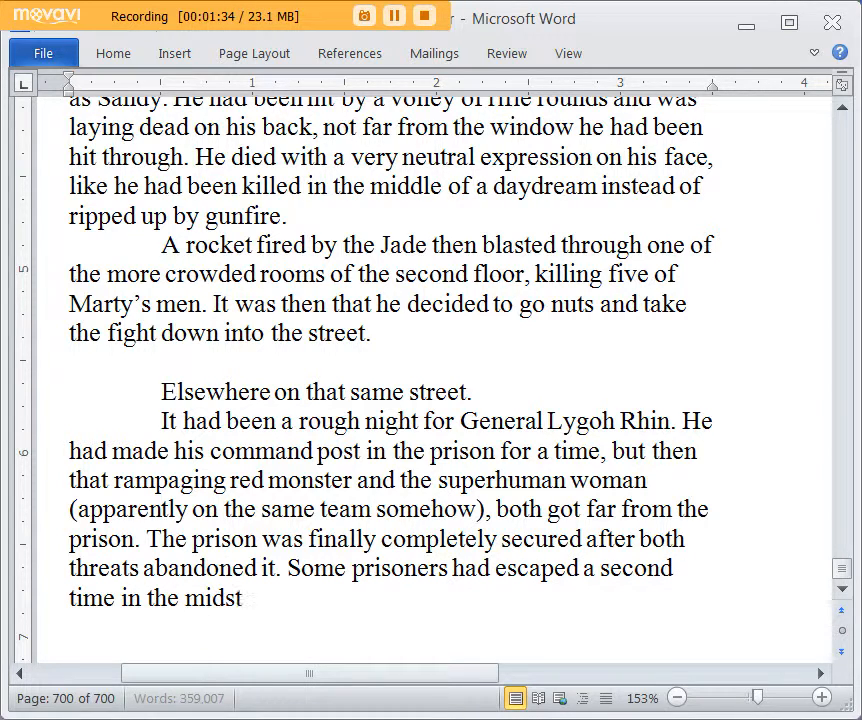
text( of all the carnage, bu)
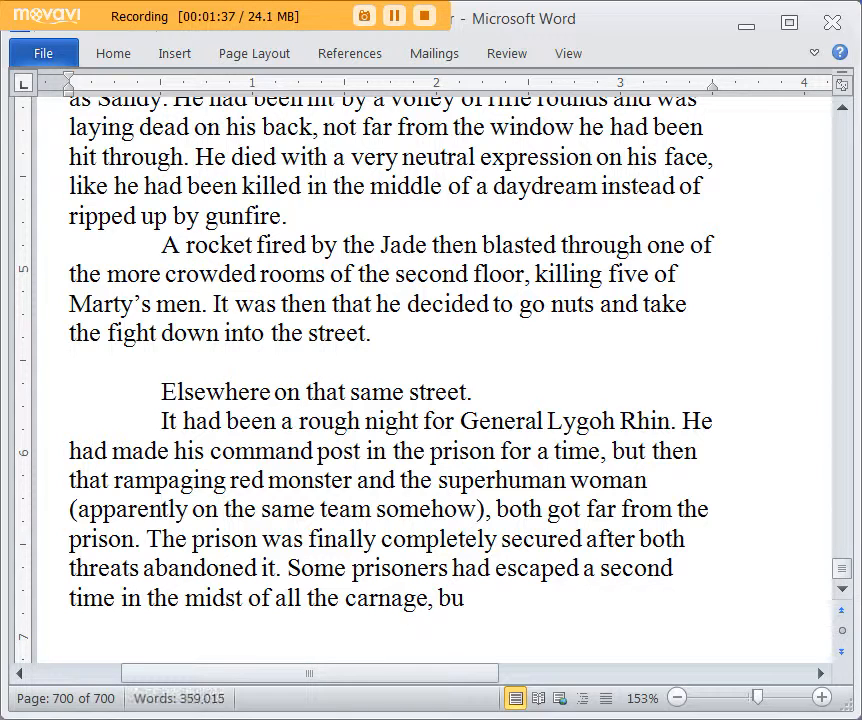
key(BackSpace)
key(BackSpace)
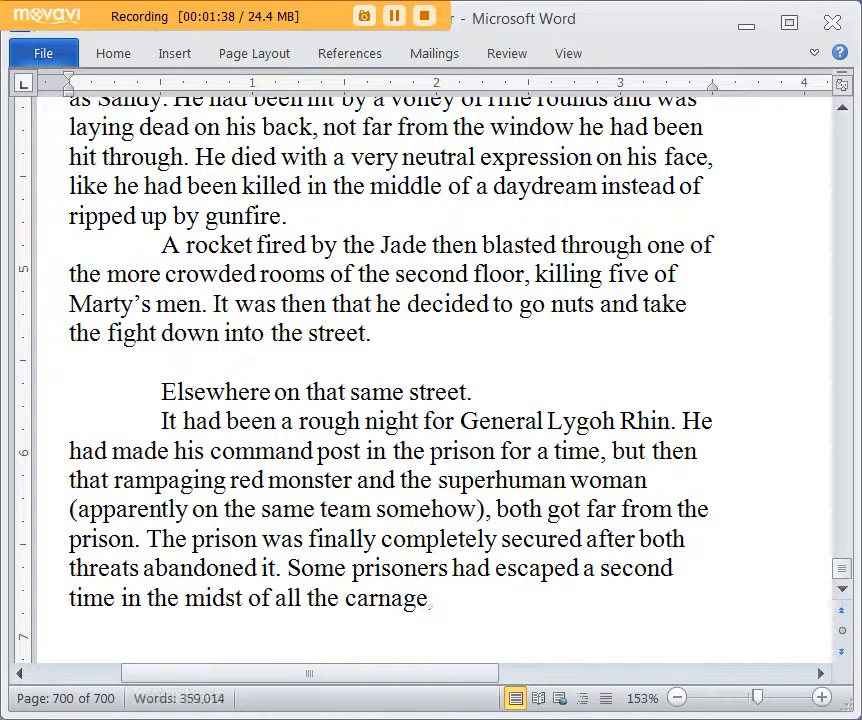
key(BackSpace)
text(in and around the priso)
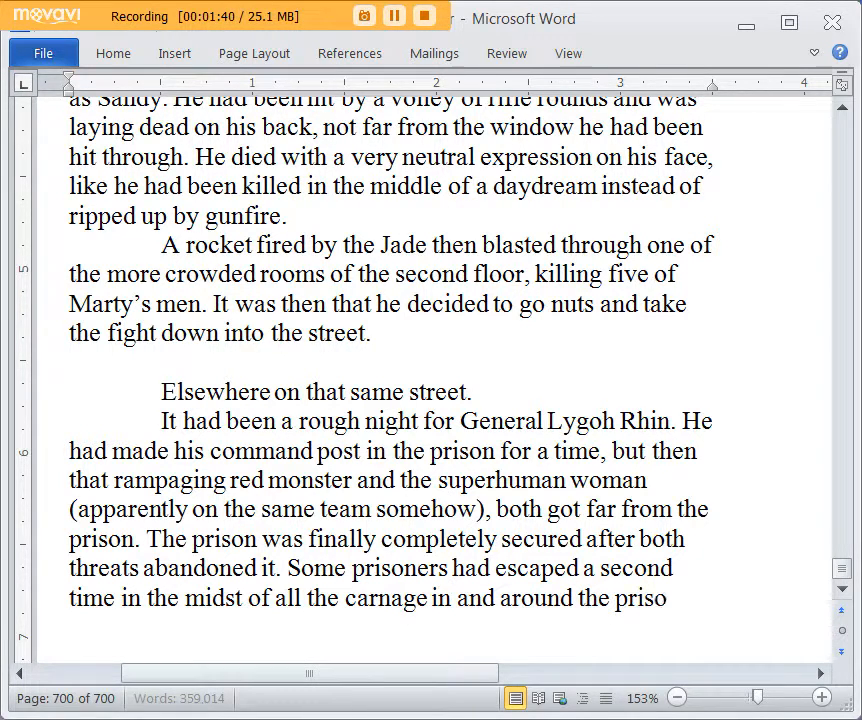
text(n, but they were roun)
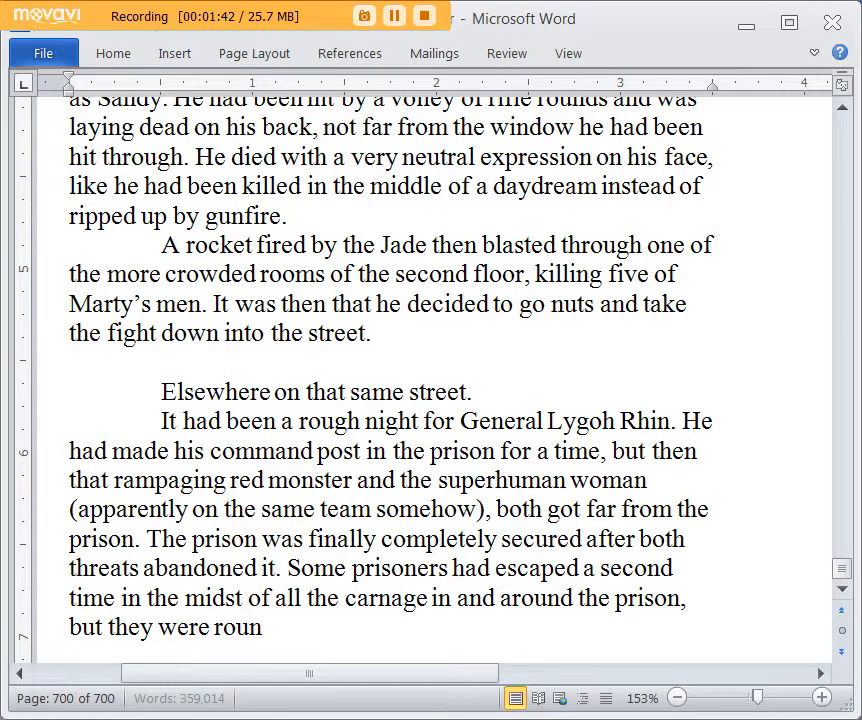
text(ded up.)
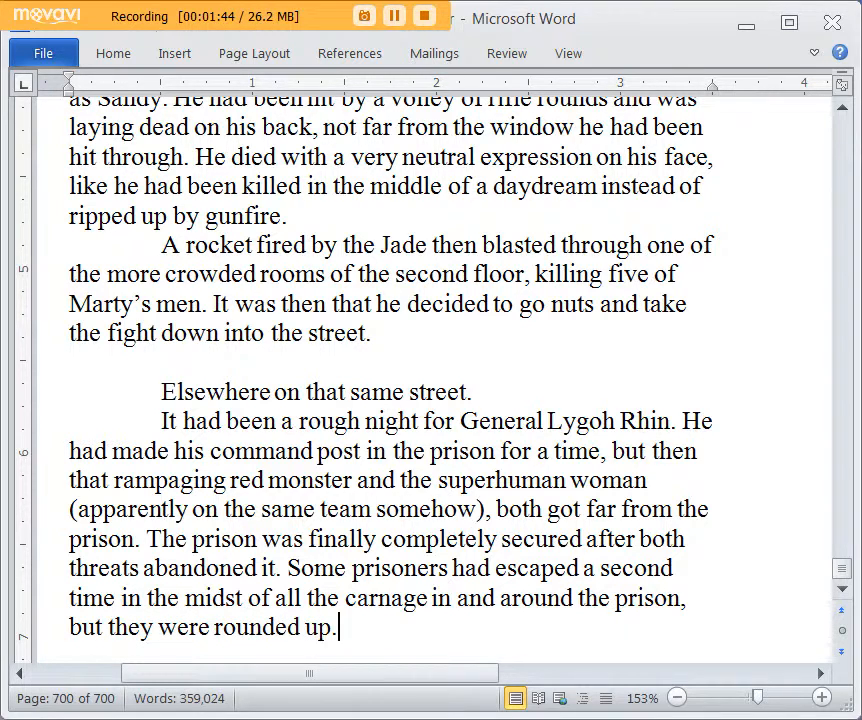
text( Lygoh alm)
Step: Begin the next sentence with "Lygoh was almost in a position to be taken captive by one of them"
key(BackSpace)
key(BackSpace)
key(BackSpace)
text(was almost)
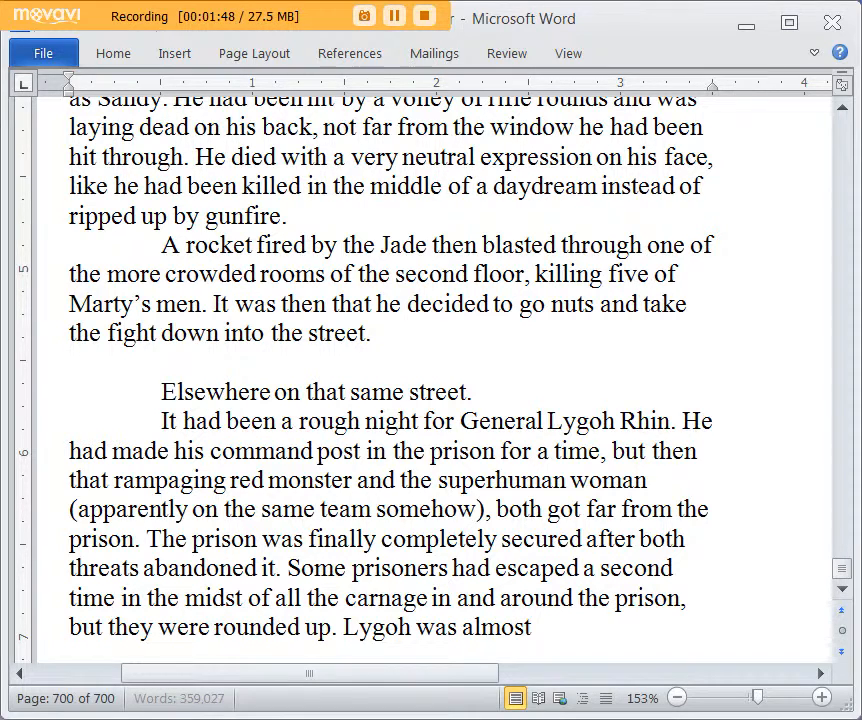
text( in a position to be taken captive)
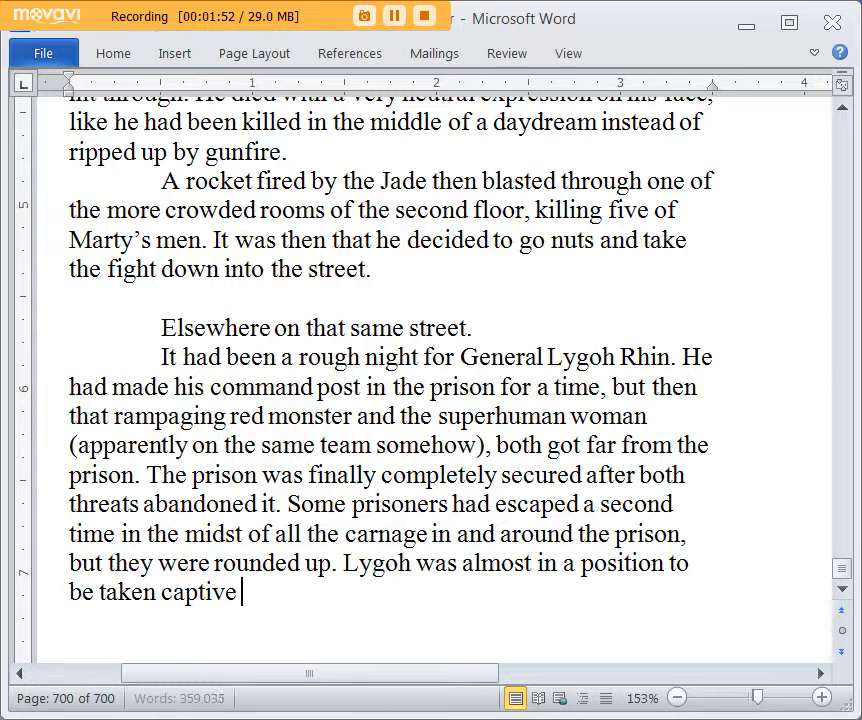
text( by one of them, but h)
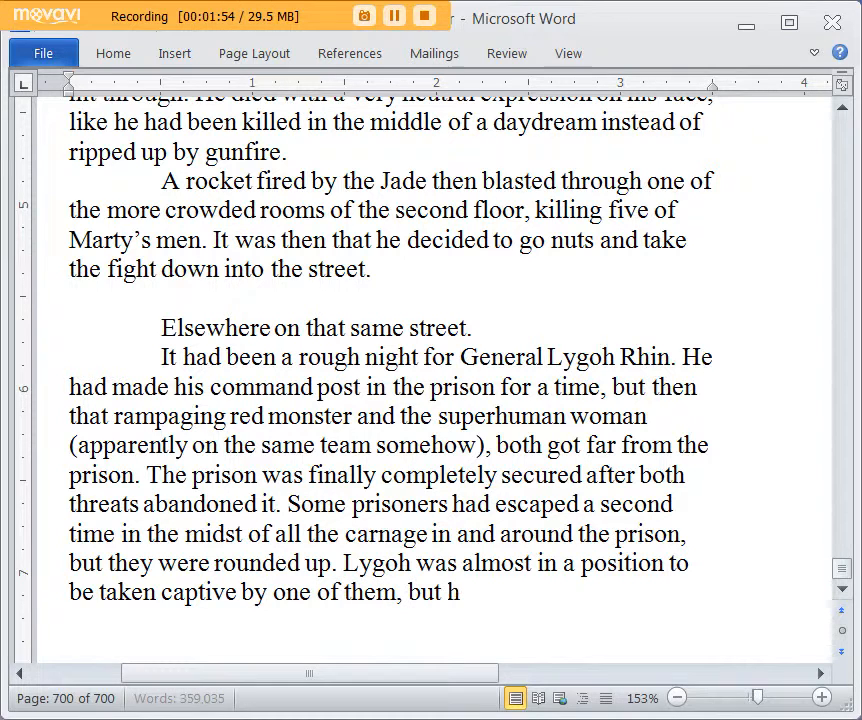
text(e was grabbed)
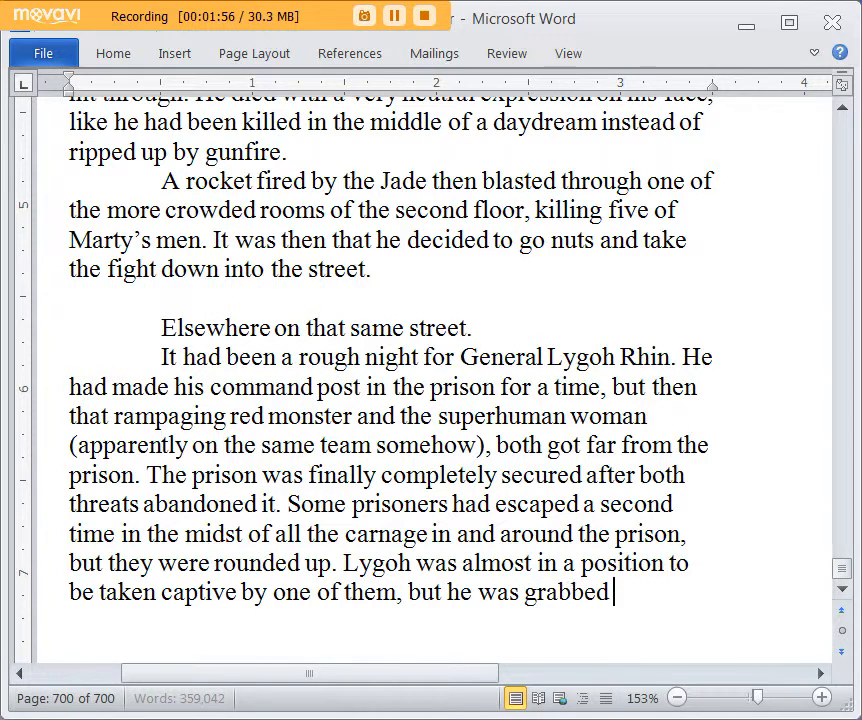
text( by some guards just)
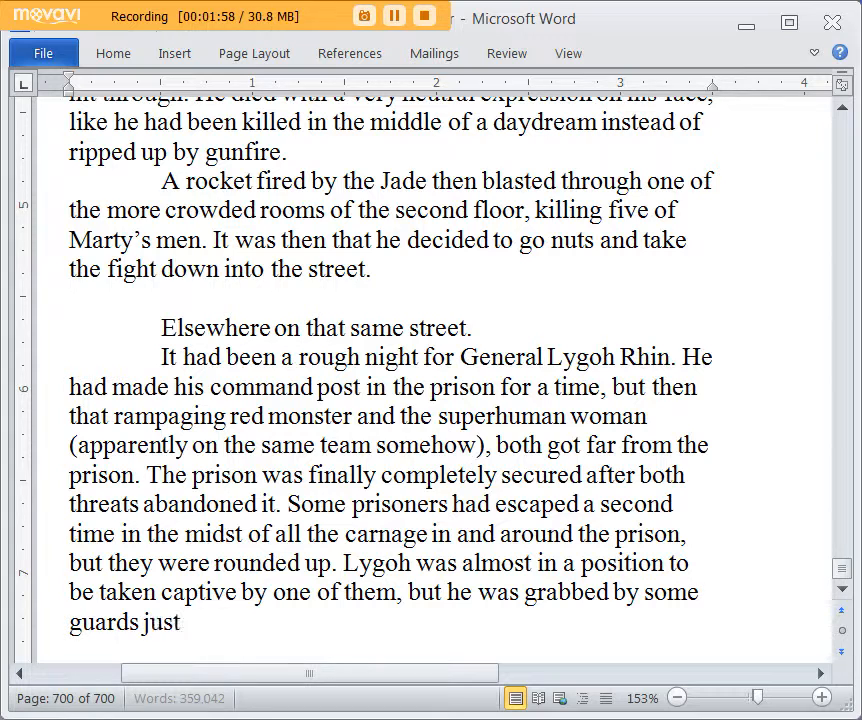
text( before he)
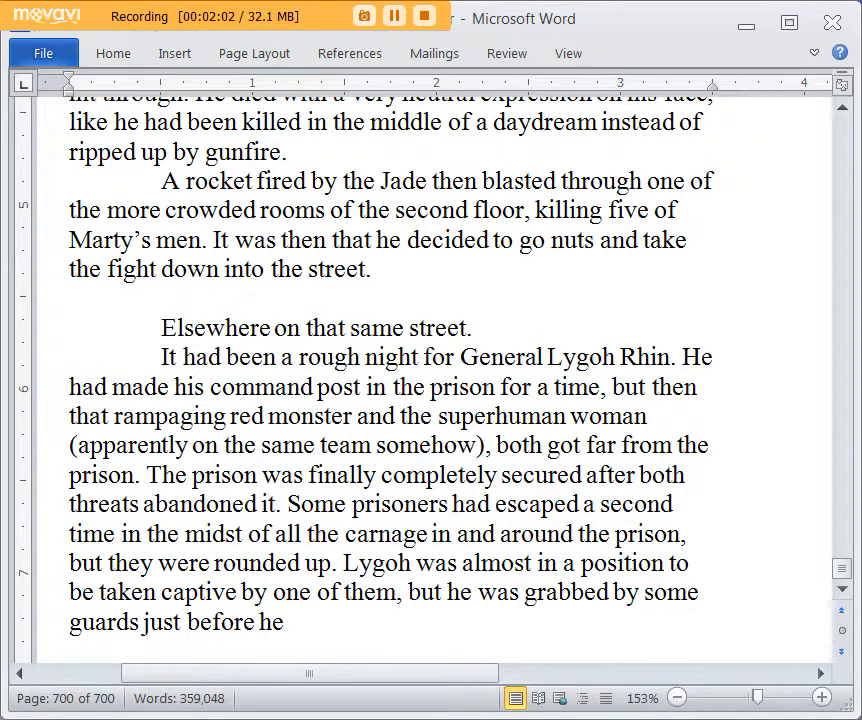
Step: Finish the sentence with ", but he was grabbed by some guards just before Lygoh was within reach."
key(BackSpace)
key(BackSpace)
text(Lygoh)
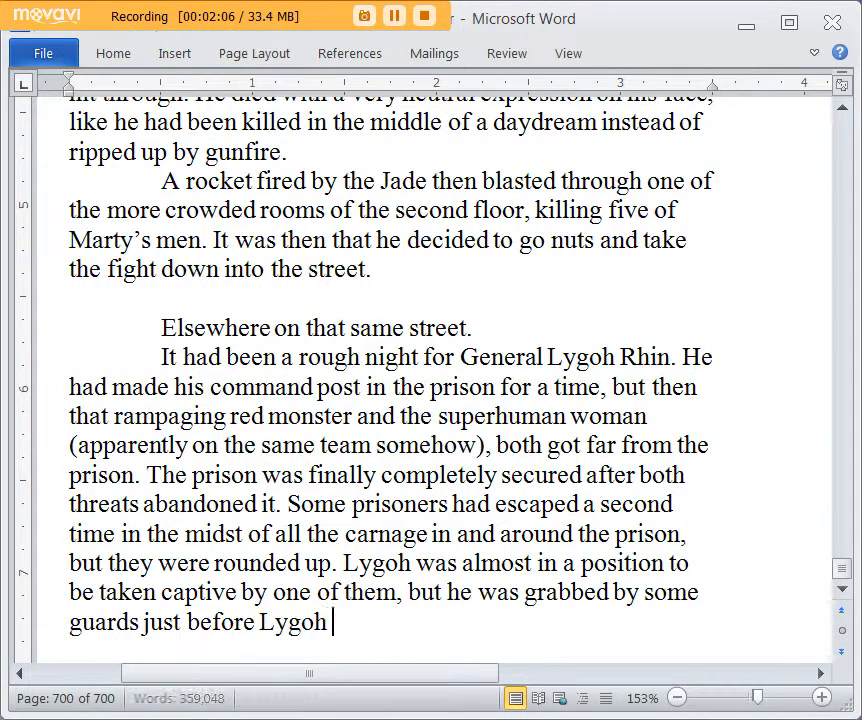
text( was within reach)
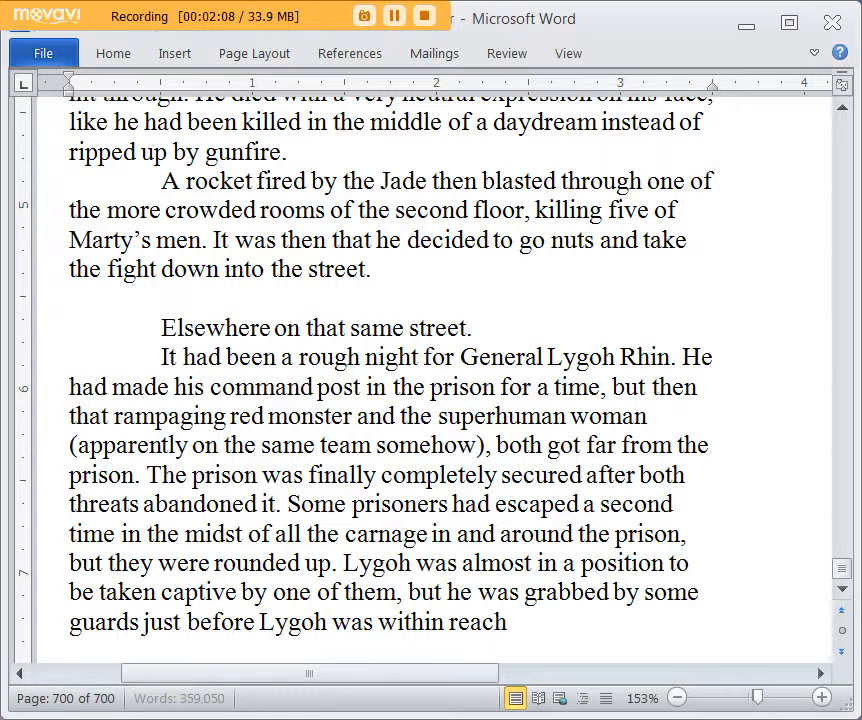
text(. He a)
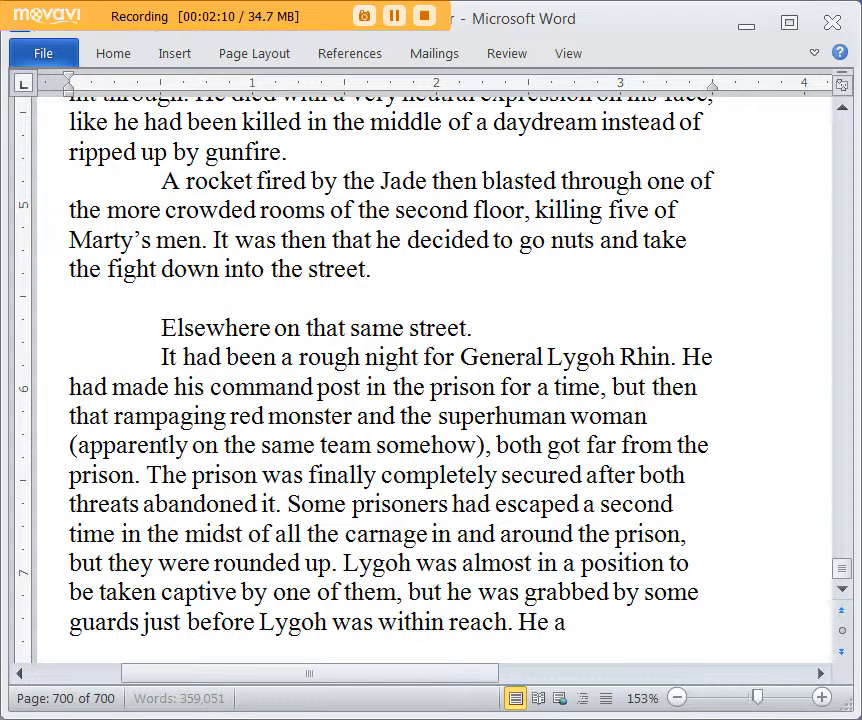
text(nd the other)
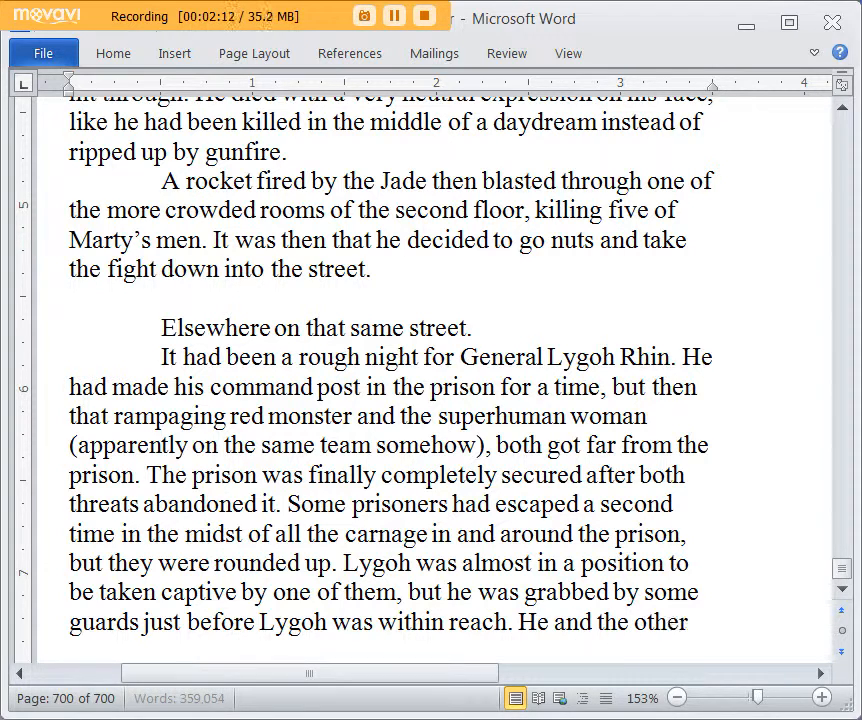
text( prisoners were l)
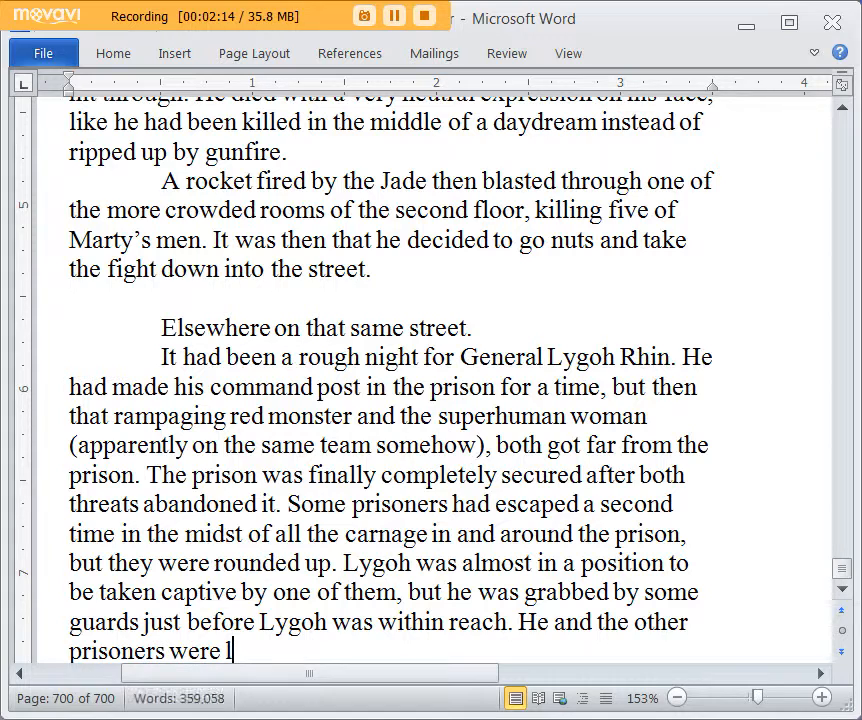
Step: Add the sentence "He and the other escapees were liquidated on Lygoh's order." to the end of the paragraph
key(BackSpace)
key(BackSpace)
key(BackSpace)
key(BackSpace)
key(BackSpace)
key(BackSpace)
key(BackSpace)
key(BackSpace)
key(BackSpace)
key(BackSpace)
key(BackSpace)
key(BackSpace)
key(BackSpace)
key(BackSpace)
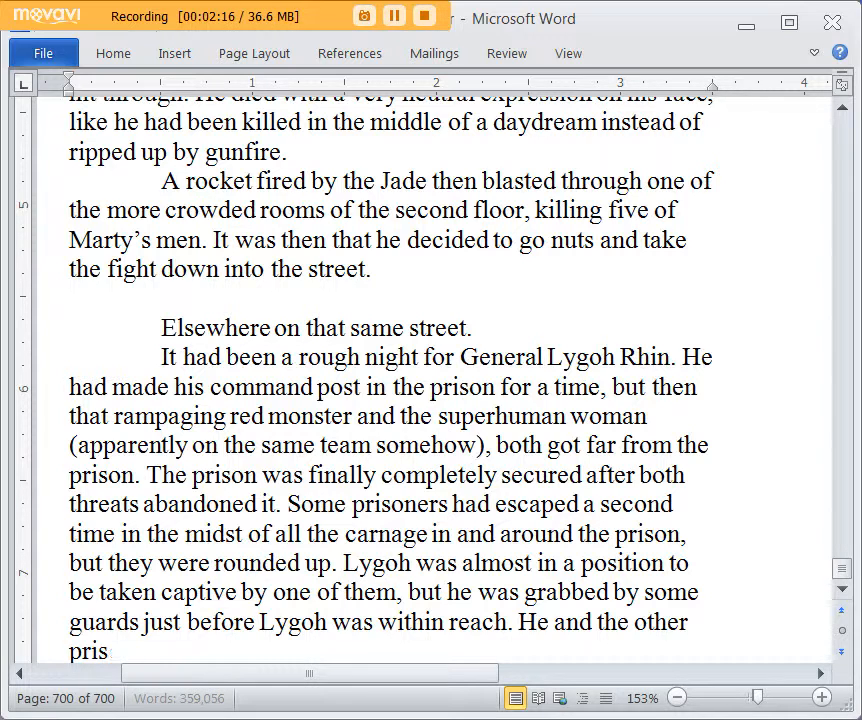
key(BackSpace)
text(escapees)
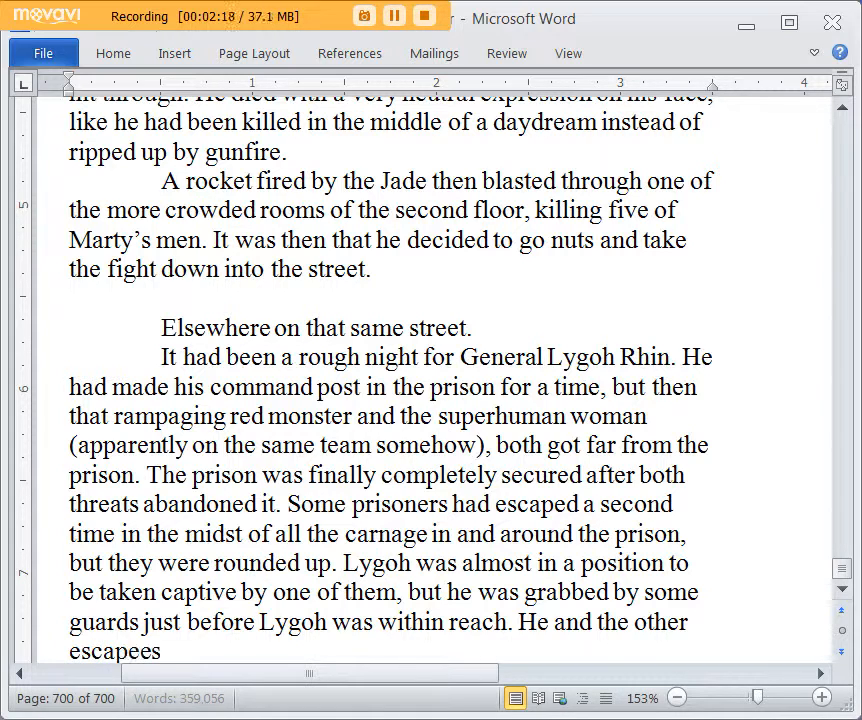
text( were liquidated)
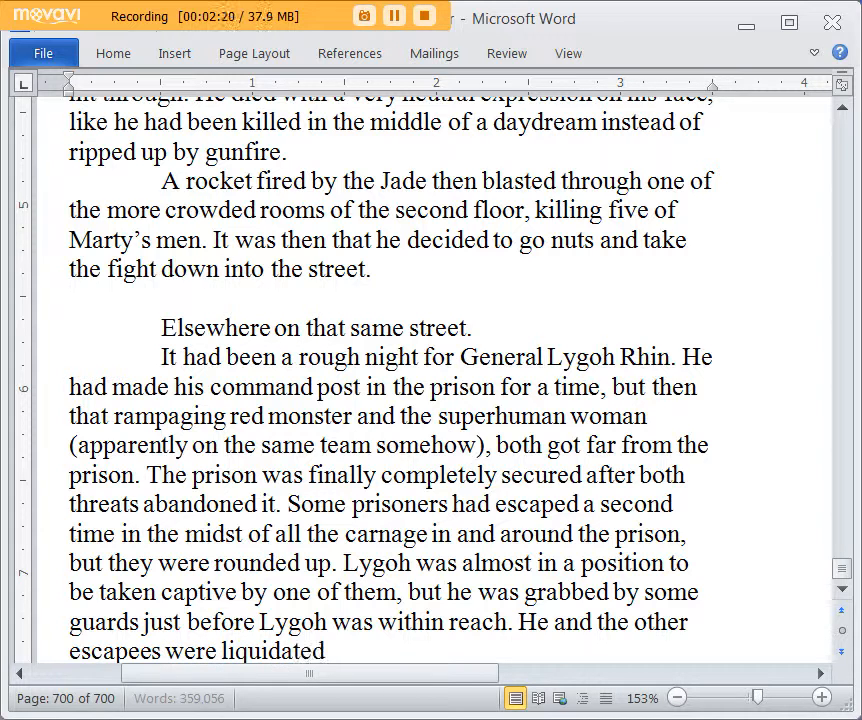
text( on Lygoh's or)
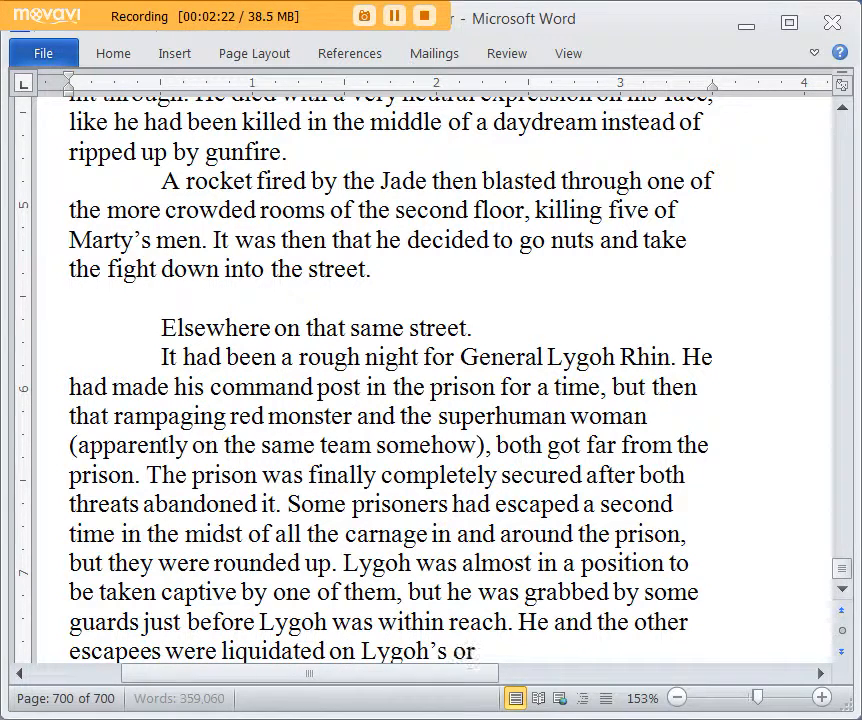
text(der. It was a)
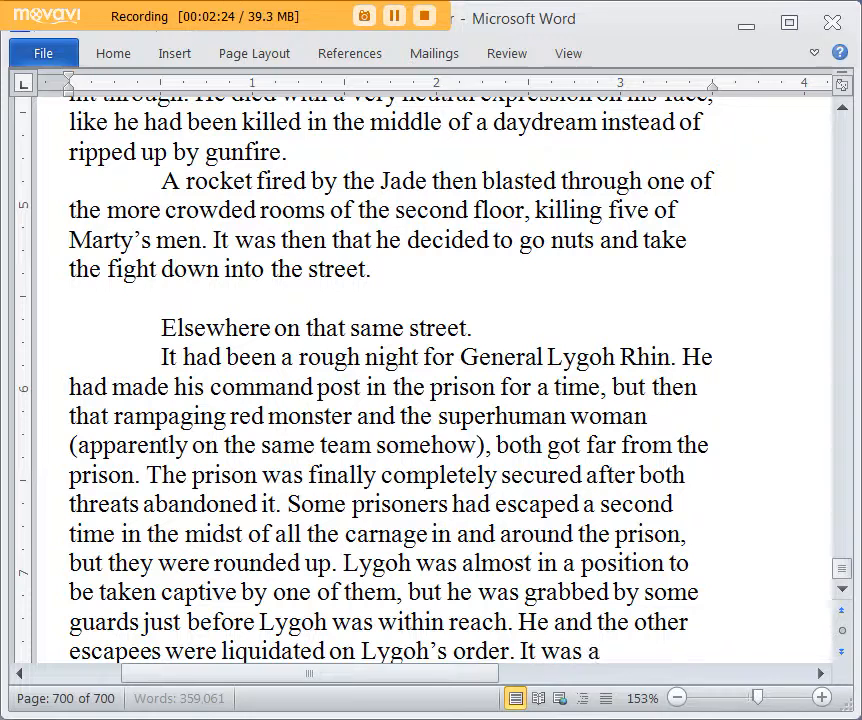
text(ll down in wri)
text(ing)
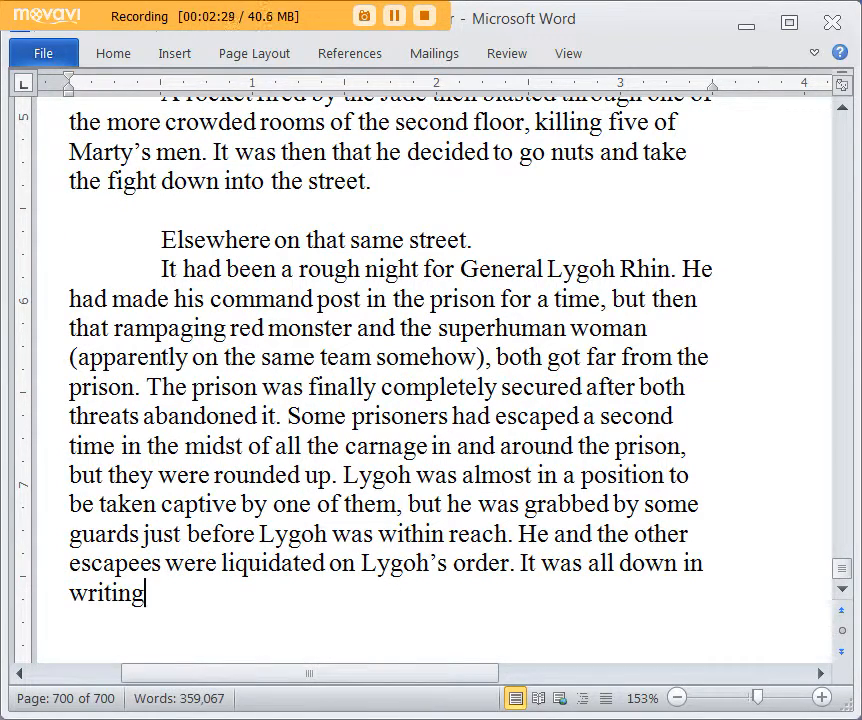
text(,)
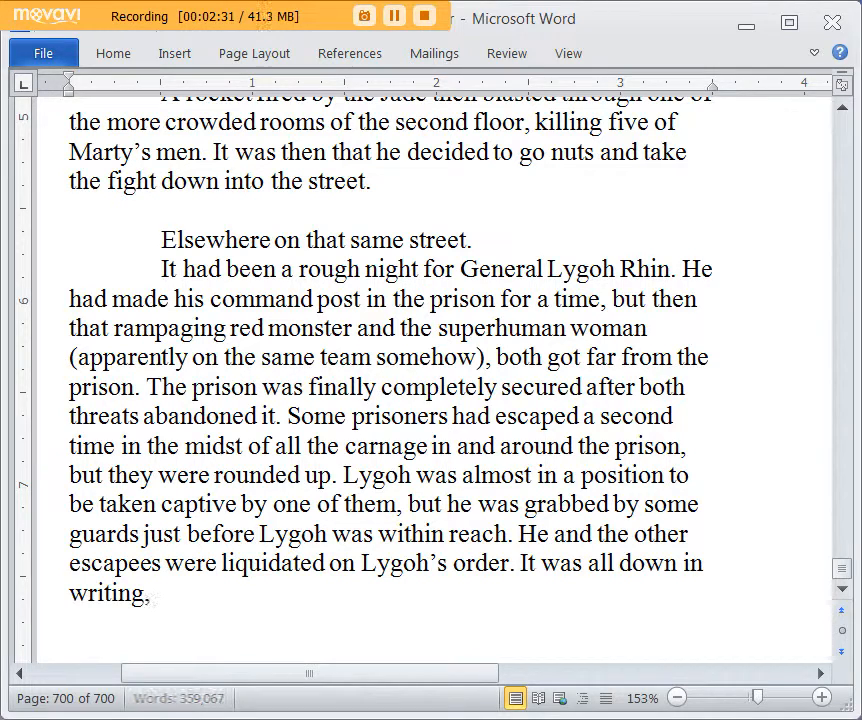
Step: Start another sentence in the same paragraph with "It was all down in writing but", without a comma after "writing"
key(BackSpace)
text(but tho)
key(BackSpace)
key(BackSpace)
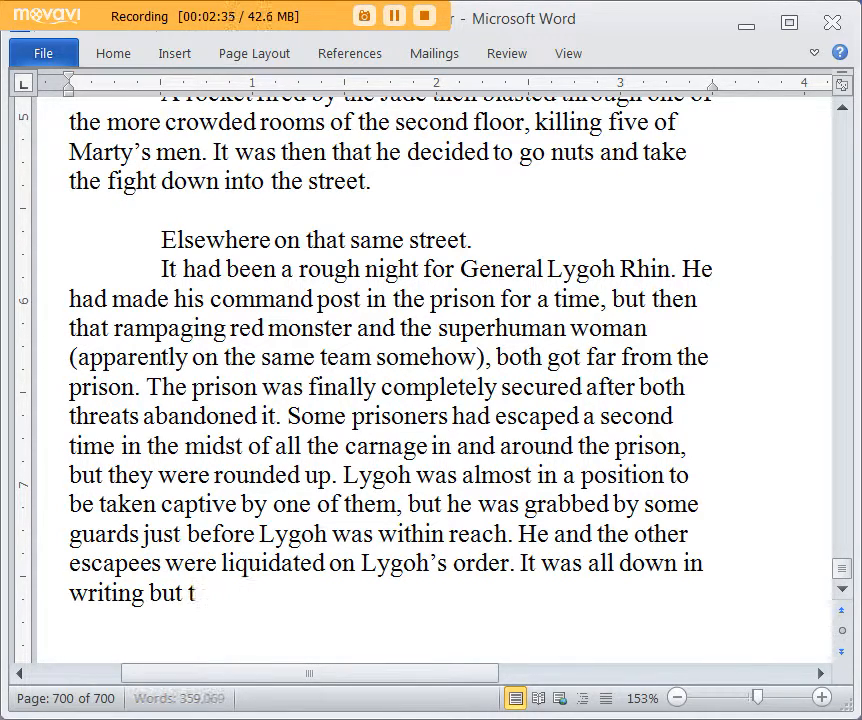
Step: Continue with "Lygoh imagined if he found himself in a position like the Bluddkains at the end of the last war, he"
text(ygoh imagined i)
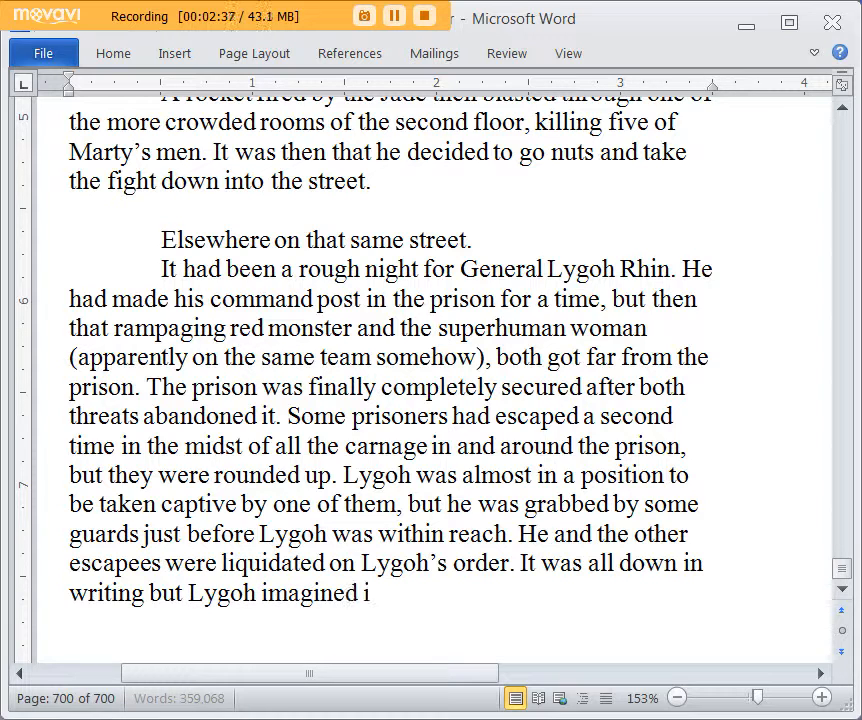
text(f he found himself in)
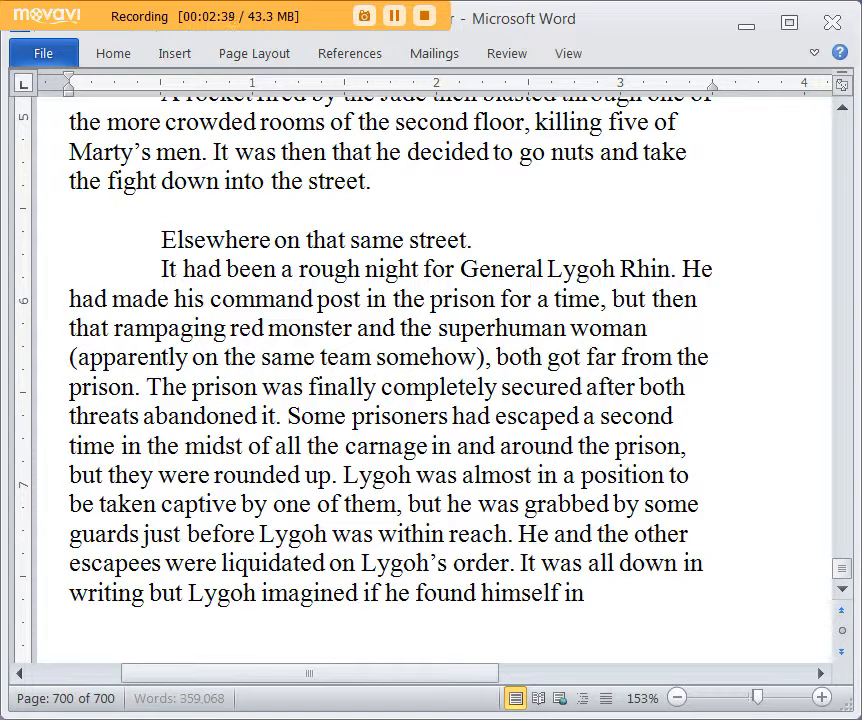
text( a position like the Bluddka)
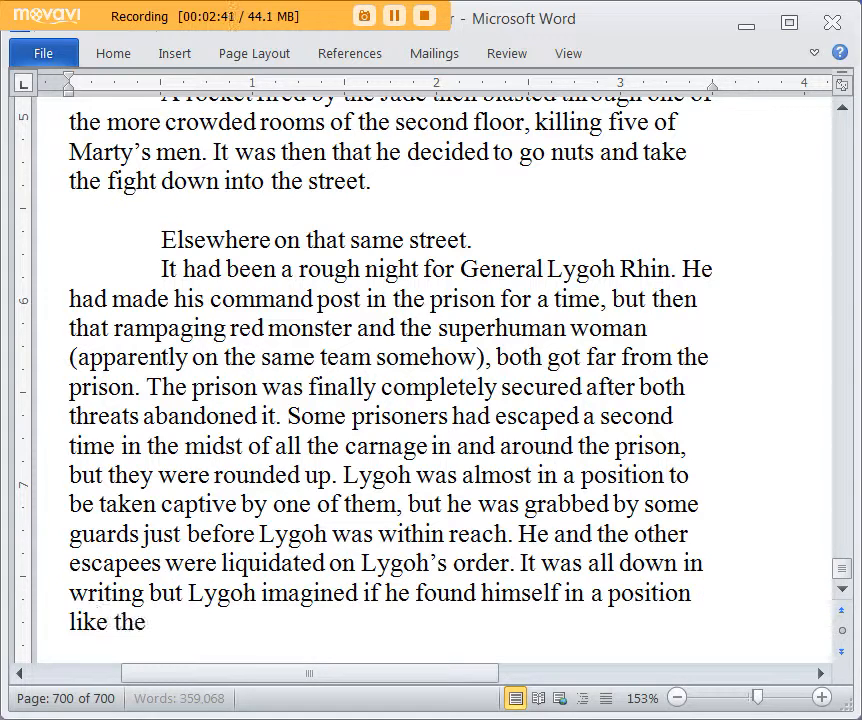
text(ins at the en)
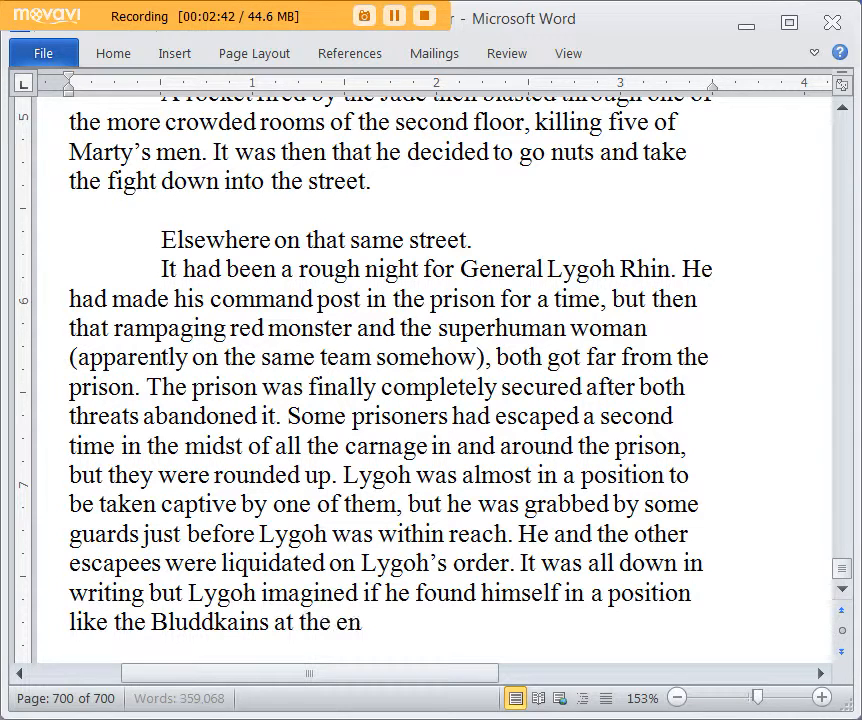
text(d of the last war, he)
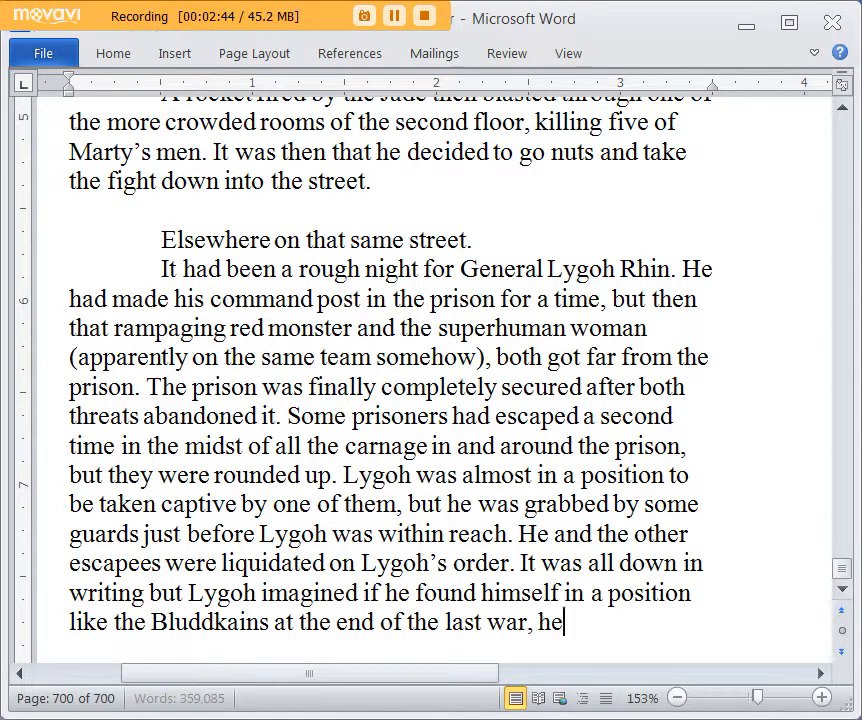
text( could burn those papers and ge)
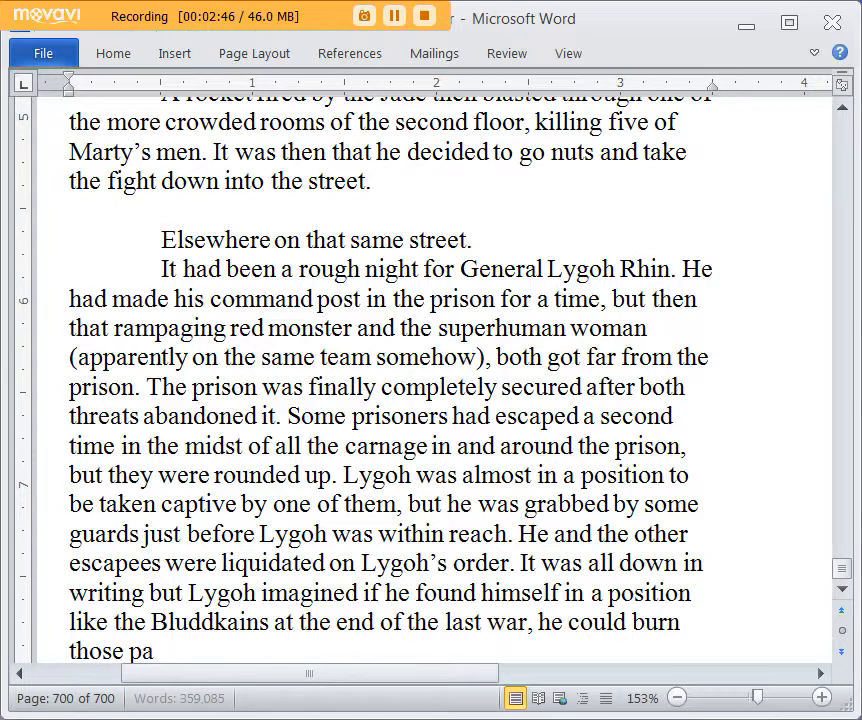
text(t rid of)
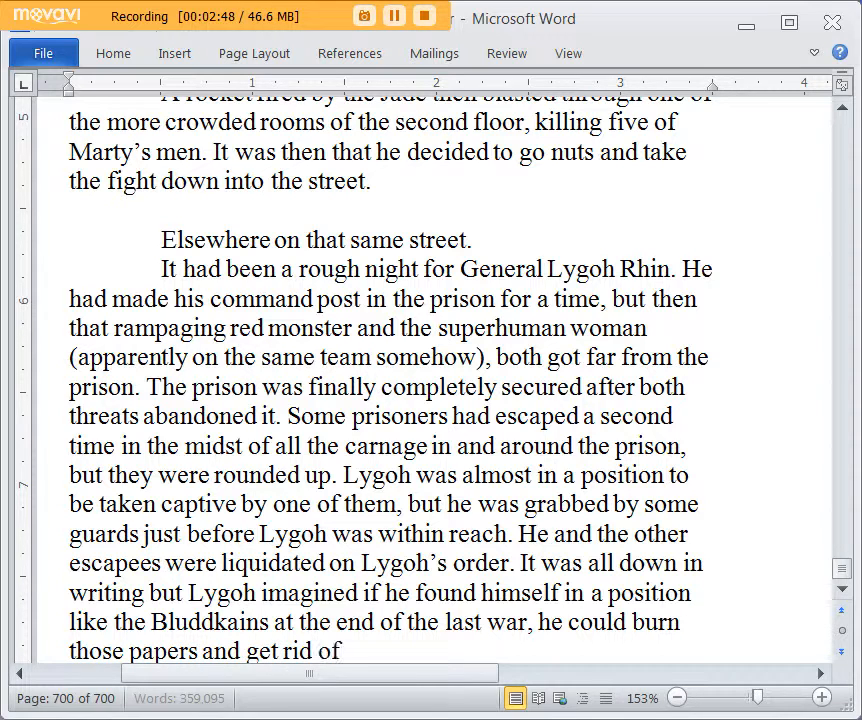
text( anybody who migh)
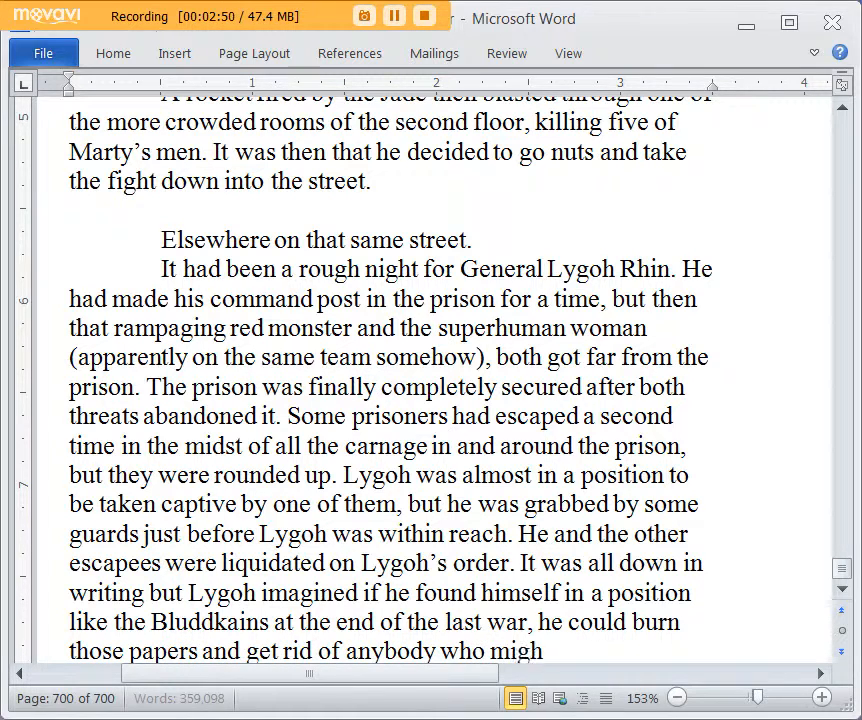
text(t testify against him. )
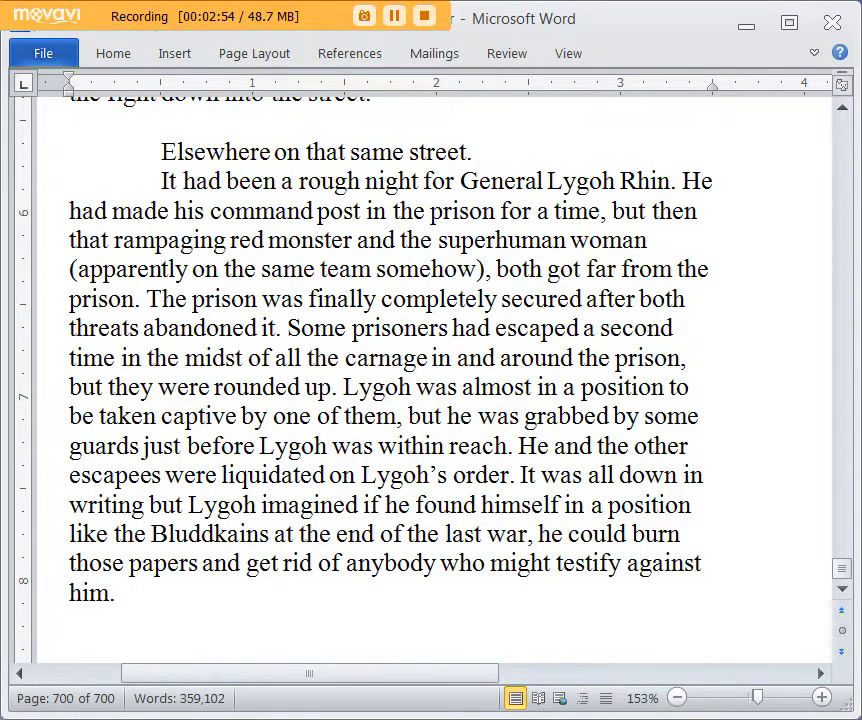
text( Lygoh)
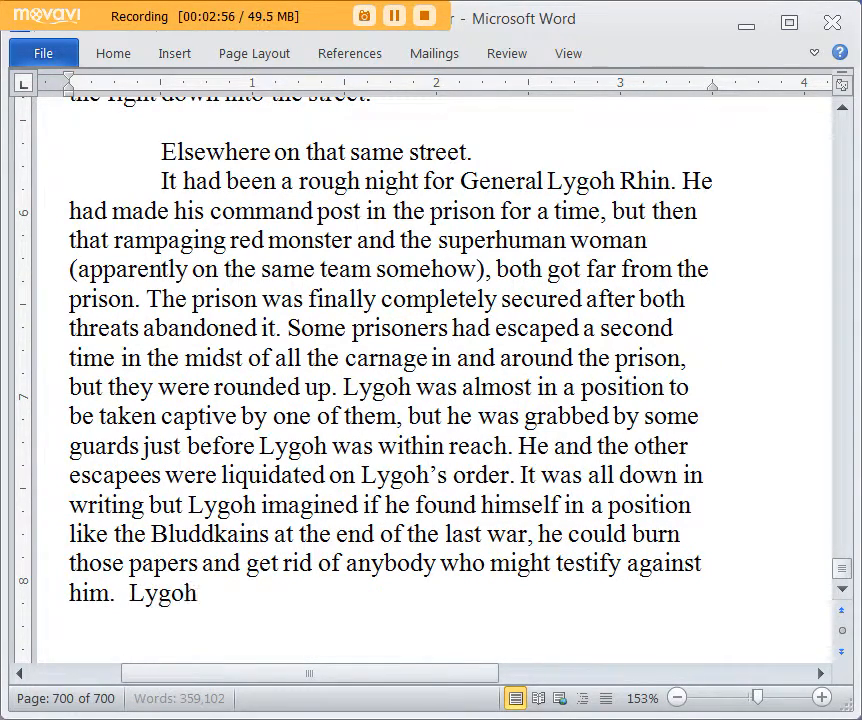
text( would dry)
Step: Add the sentence "Lygoh would draw the line at Azvul Mek and her people." to the end of the paragraph
key(BackSpace)
text(a)
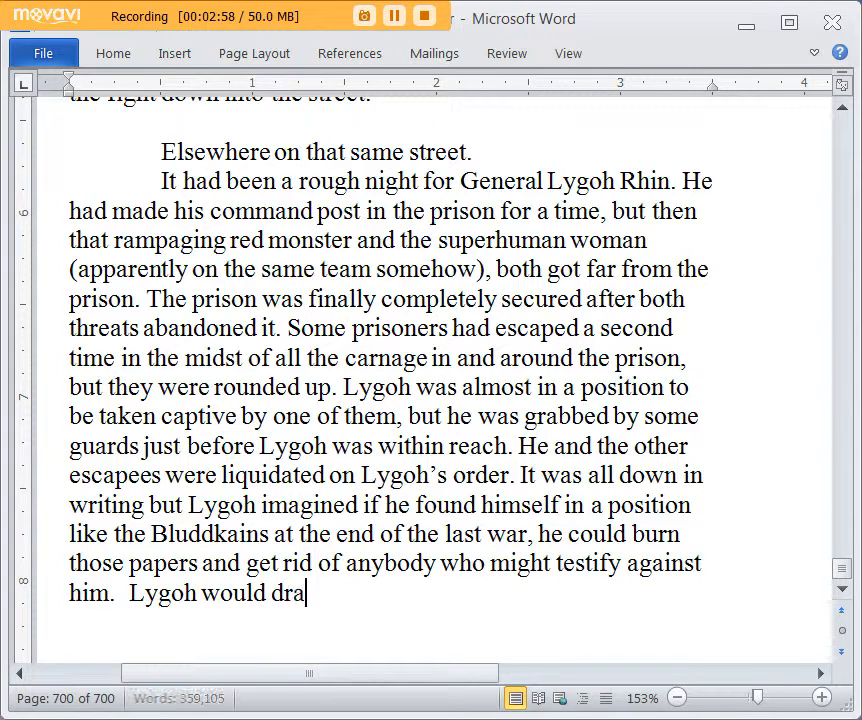
text(w the line at AA)
key(BackSpace)
text(z)
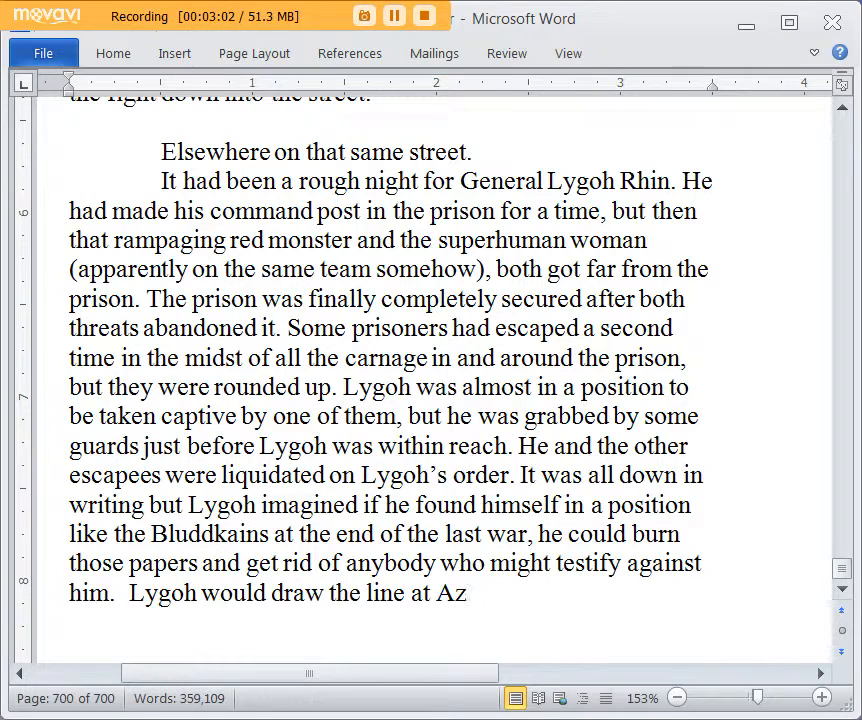
text(vul Mek and her poe)
key(BackSpace)
key(BackSpace)
text(eople. S)
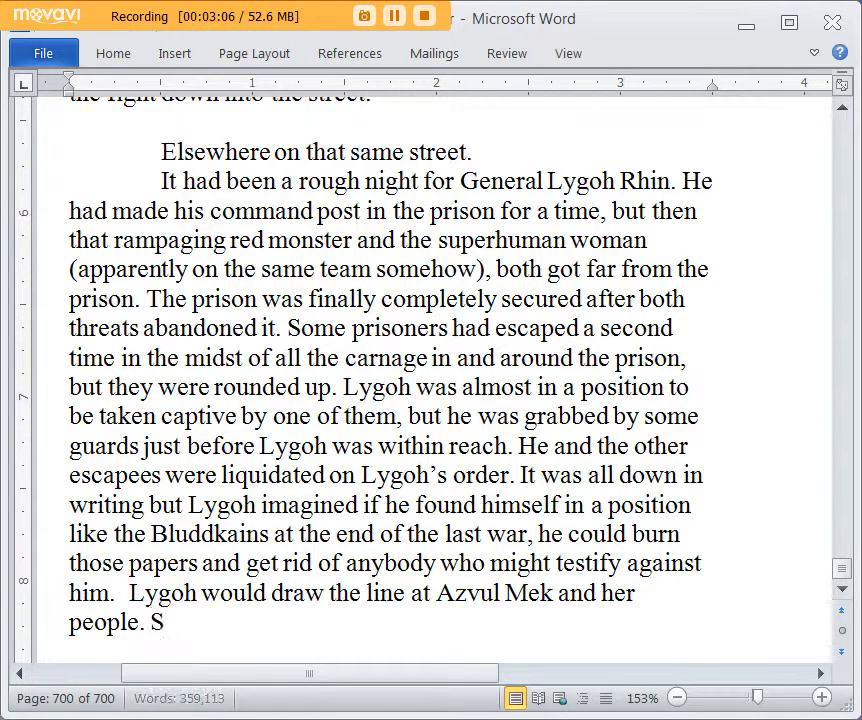
text(he wouldn't betray him, if anything)
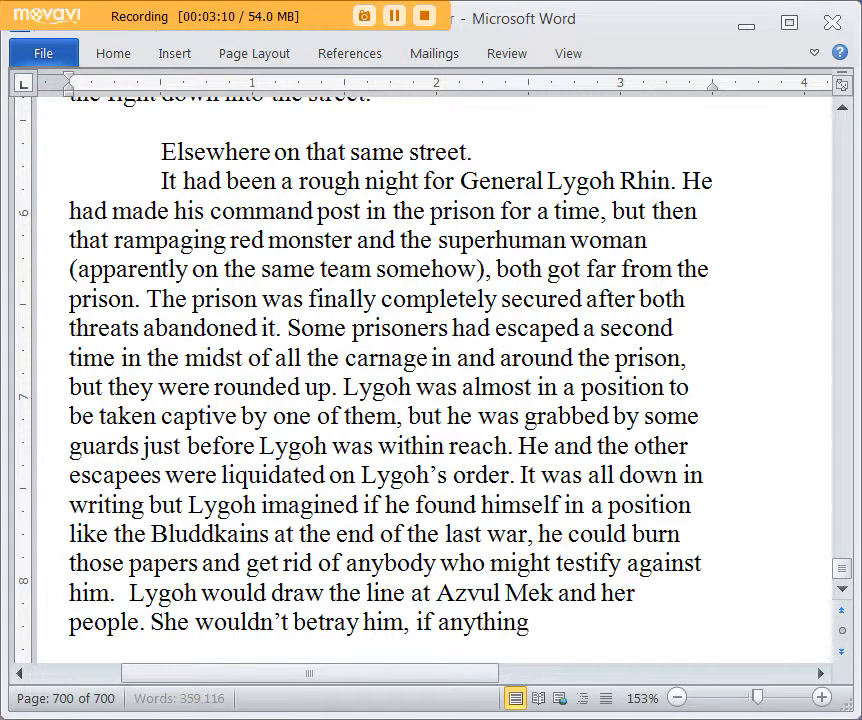
text(, she'd take cred)
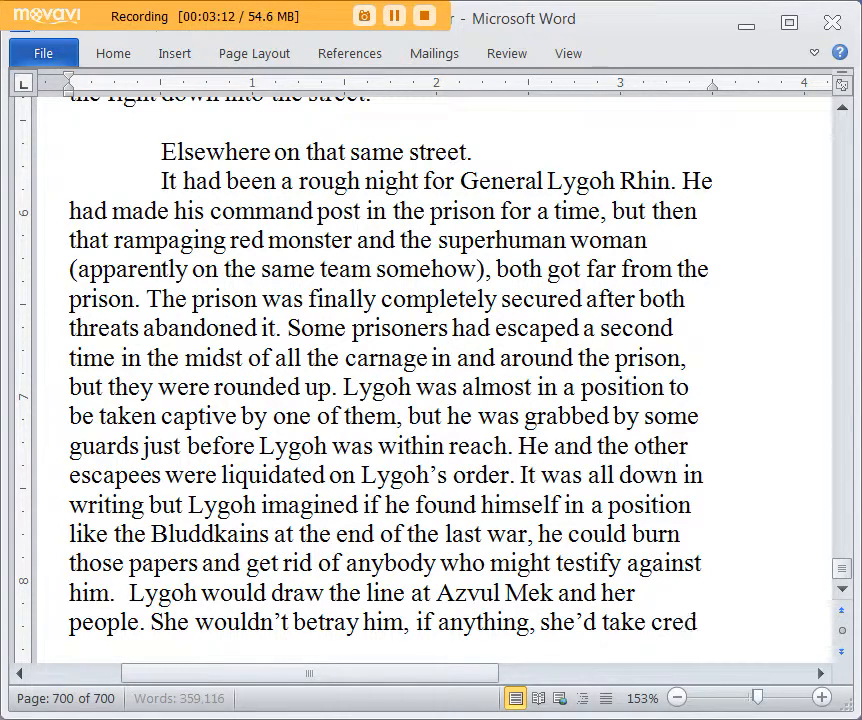
text(it for any crimes)
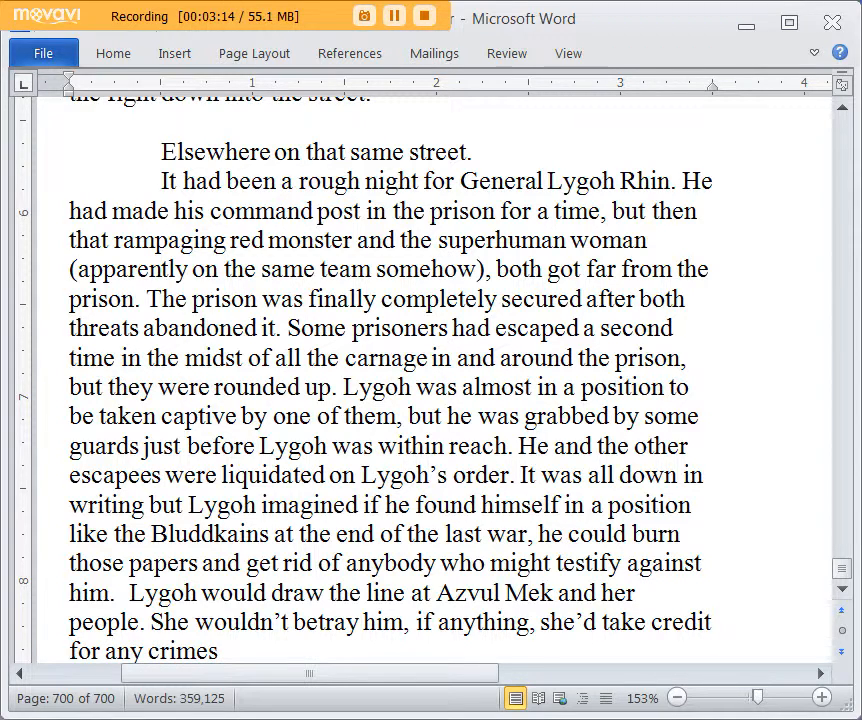
text( that he was blam)
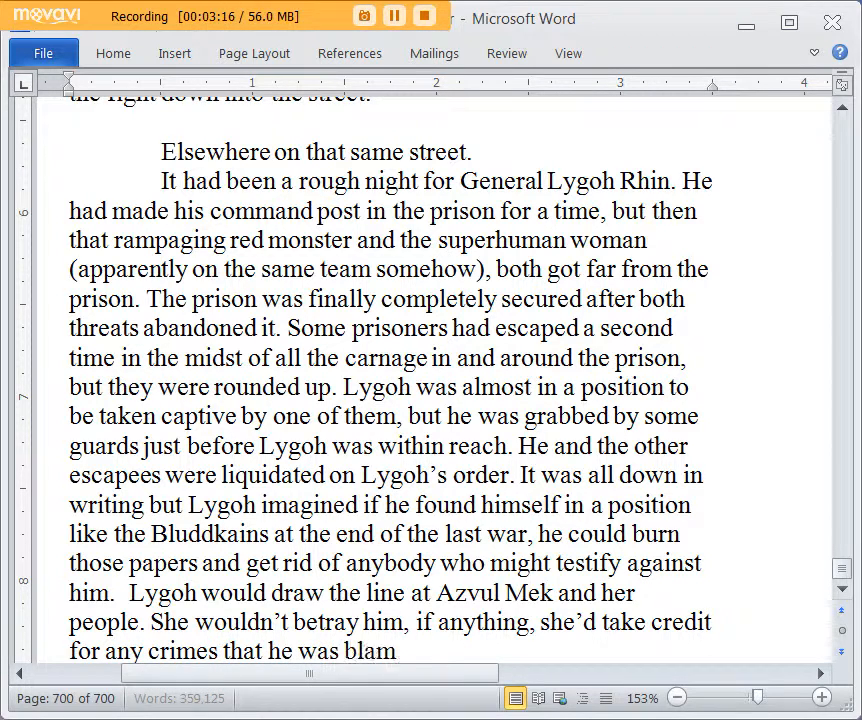
text(ed for. She)
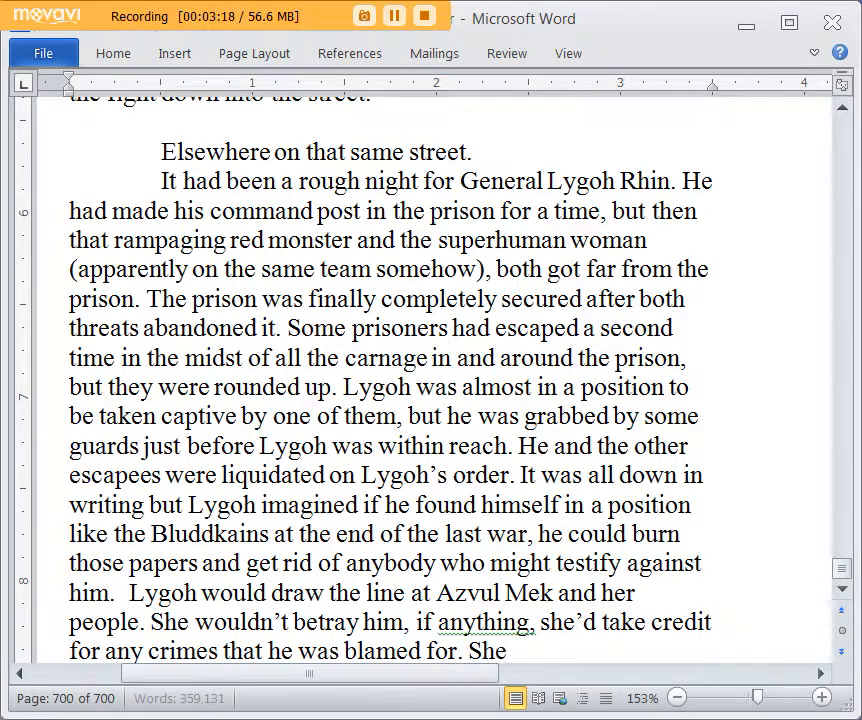
text( would go to her death for him, if she hadn)
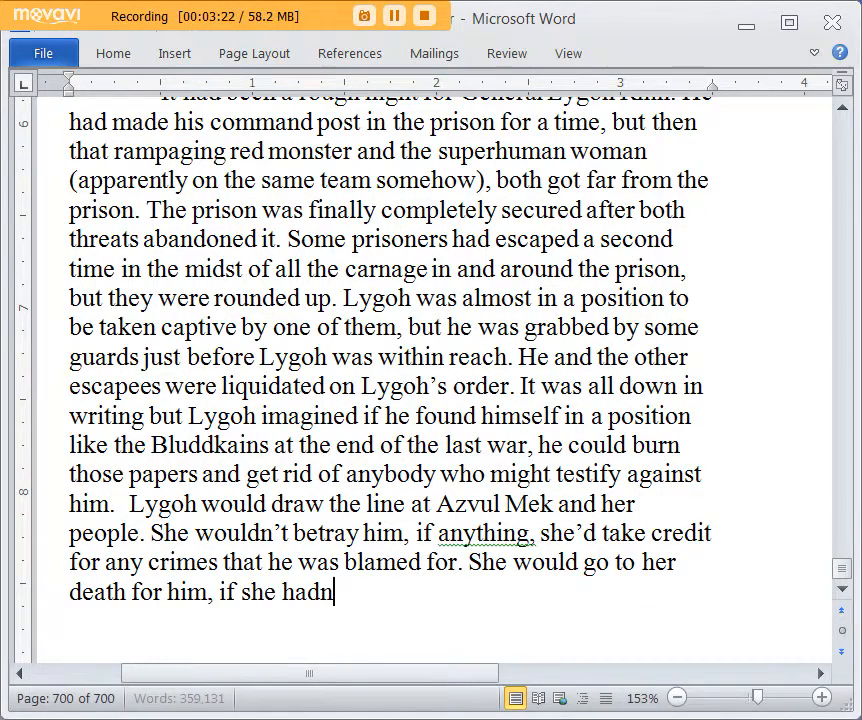
text('t already. He was o)
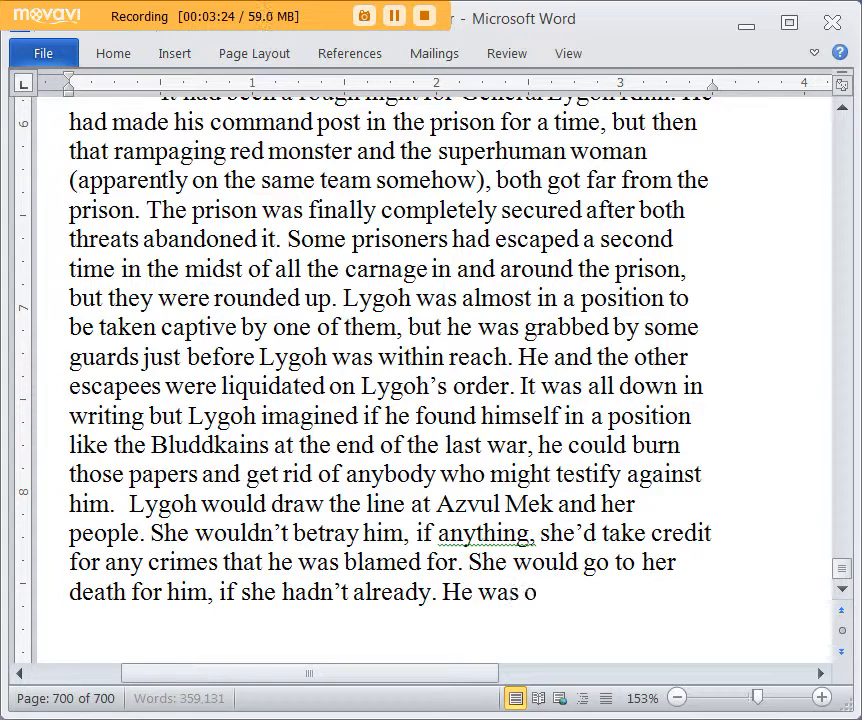
text(ut of ocntact with)
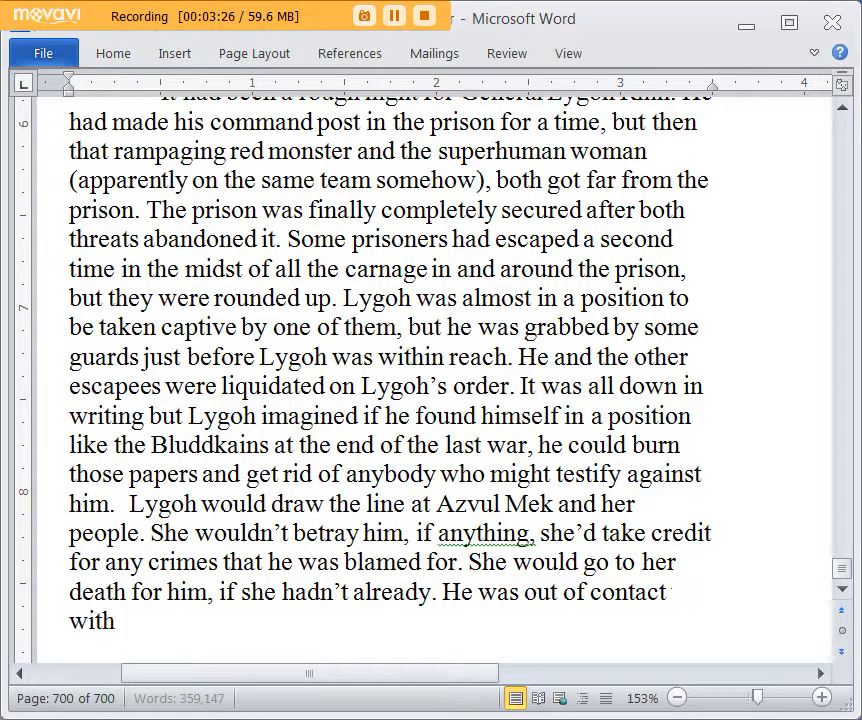
text( her, and f)
text(ith most peo)
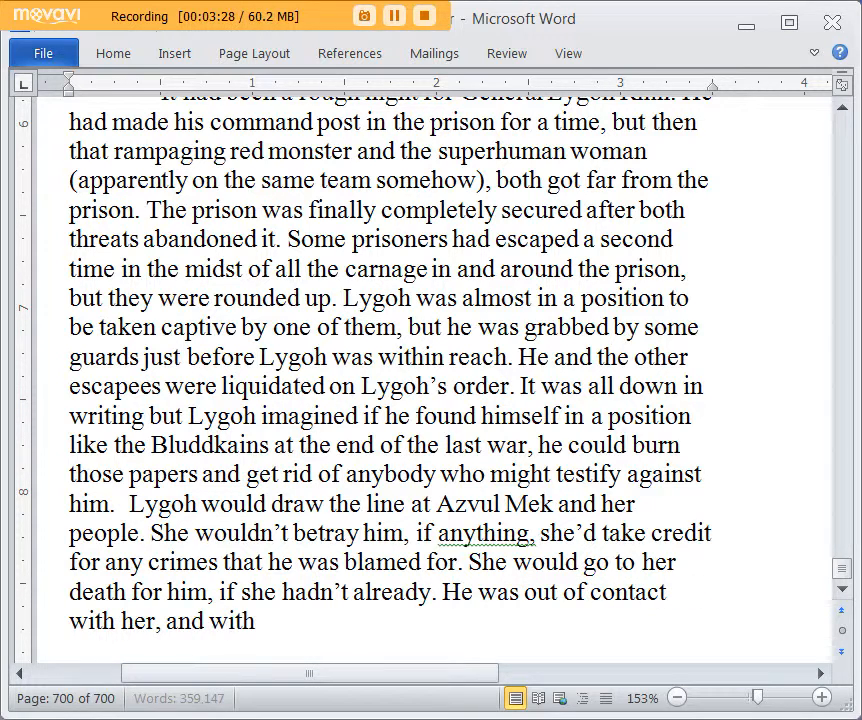
Step: Finish the sentence with "with her, and with most people, after leaving the prison."
text(, after leaving)
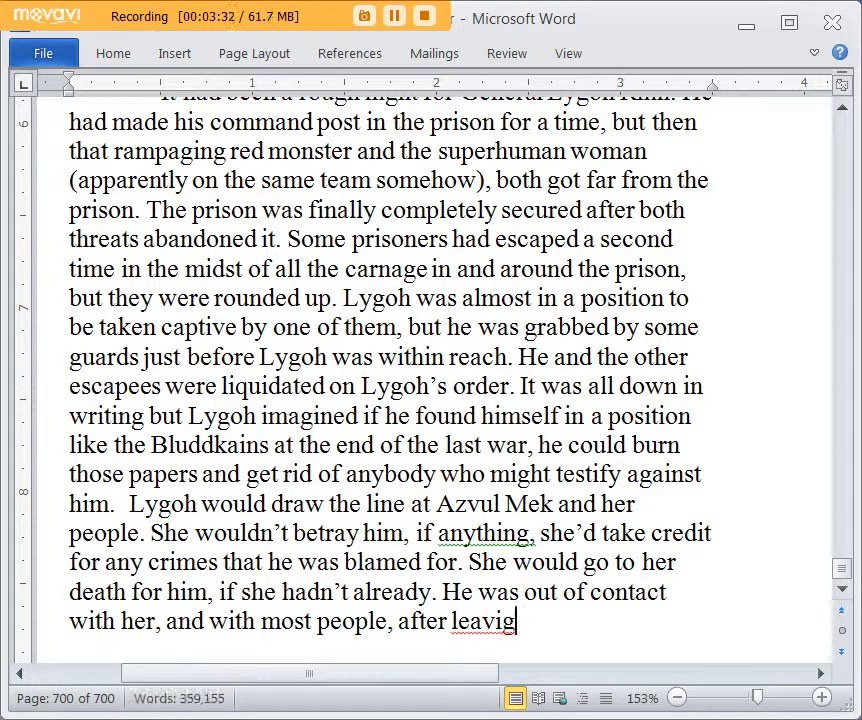
key(BackSpace)
text(ng the prison.)
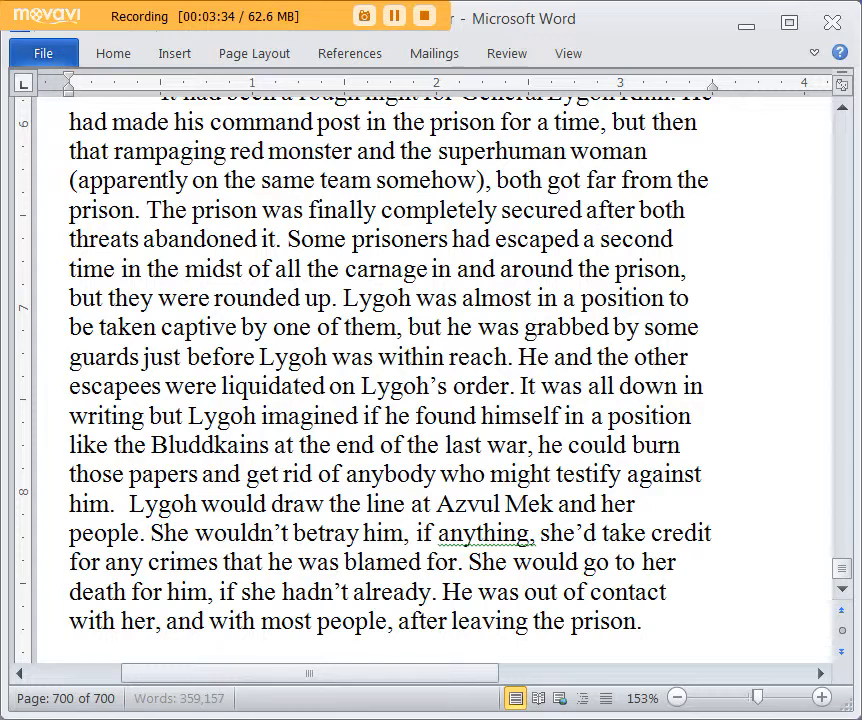
Step: Start a new paragraph with "Lygoh put his people in charge"
key(Return)
text(Lygoh put)
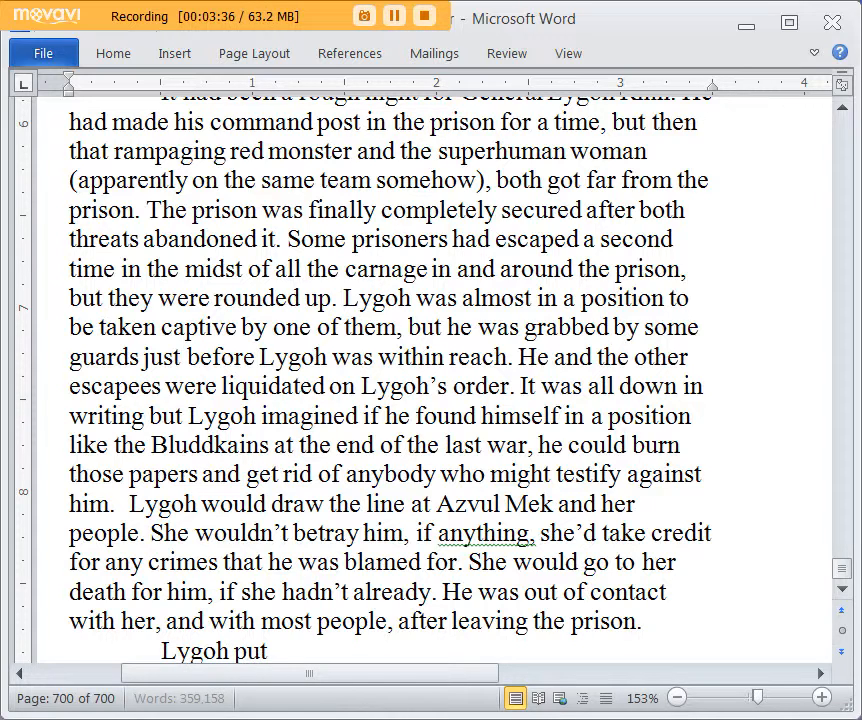
text( his people in charge)
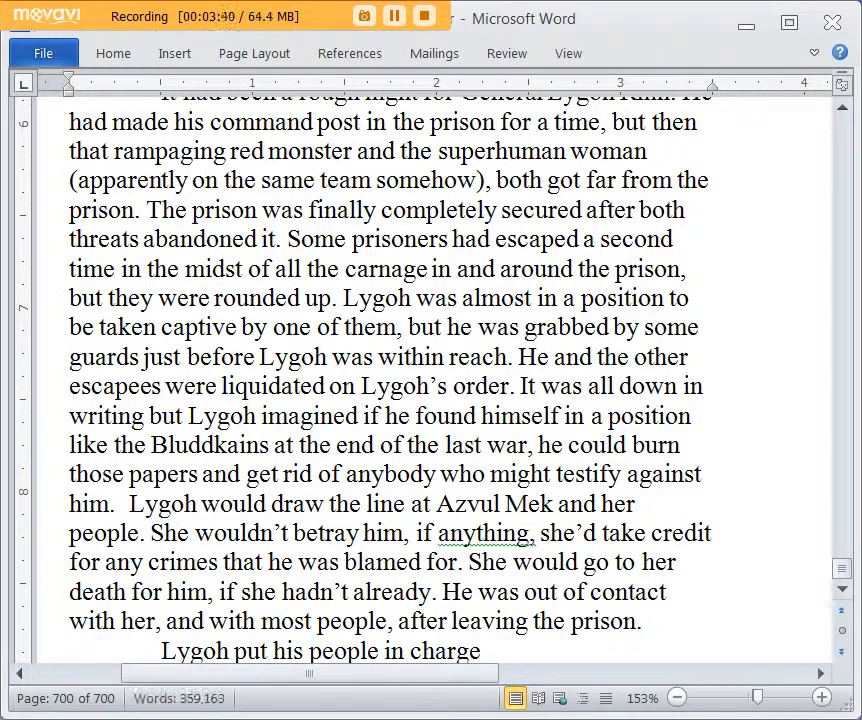
scroll(688, 233, down, 2)
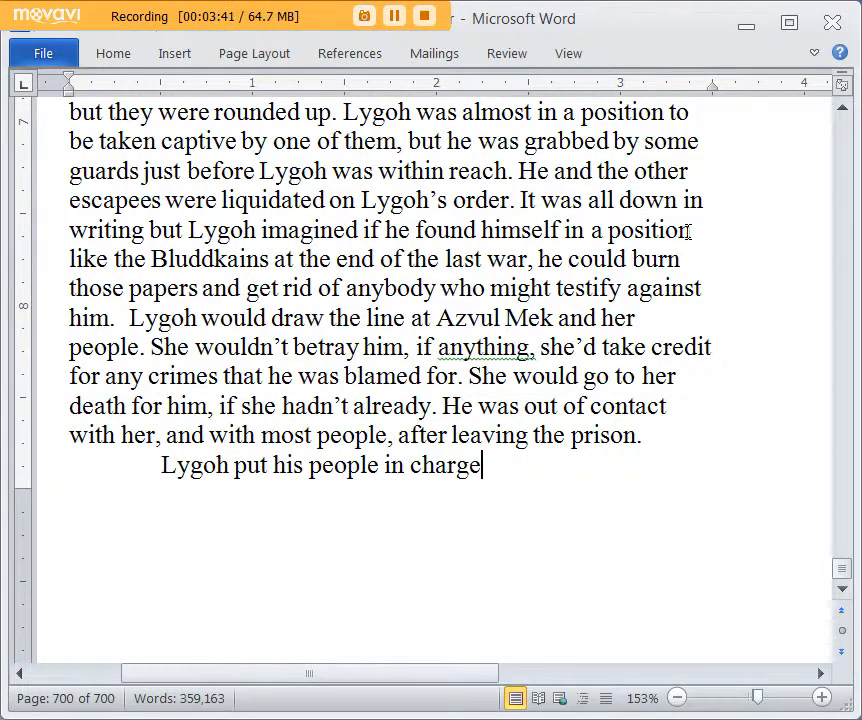
Step: Replace "people in charge" with "subordinates in charge of dealing with all the problems"
key(BackSpace)
key(BackSpace)
key(BackSpace)
key(BackSpace)
key(BackSpace)
key(BackSpace)
key(BackSpace)
key(BackSpace)
key(BackSpace)
key(BackSpace)
key(BackSpace)
key(BackSpace)
key(BackSpace)
key(BackSpace)
key(BackSpace)
key(BackSpace)
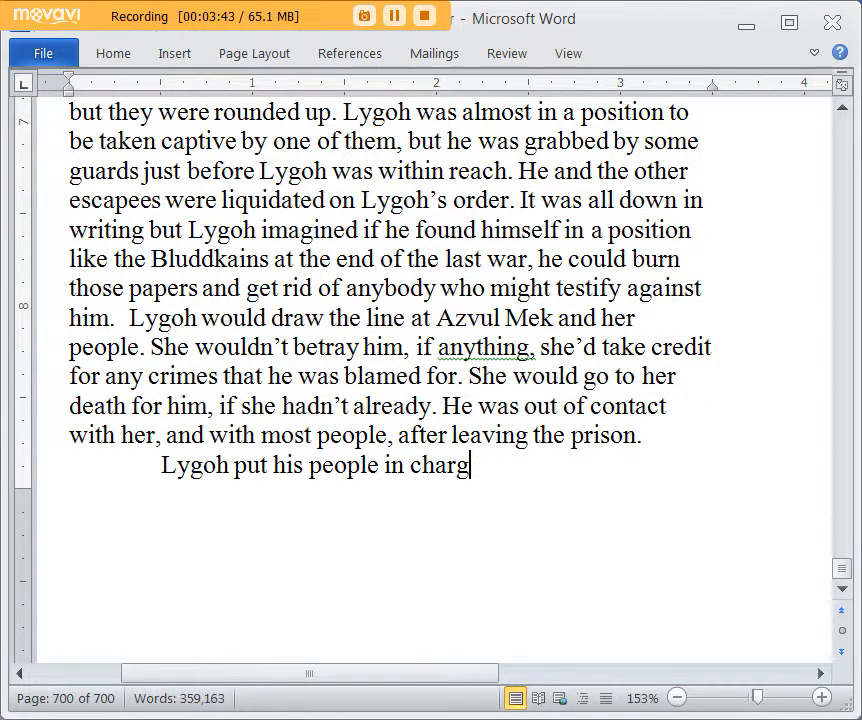
text(subor)
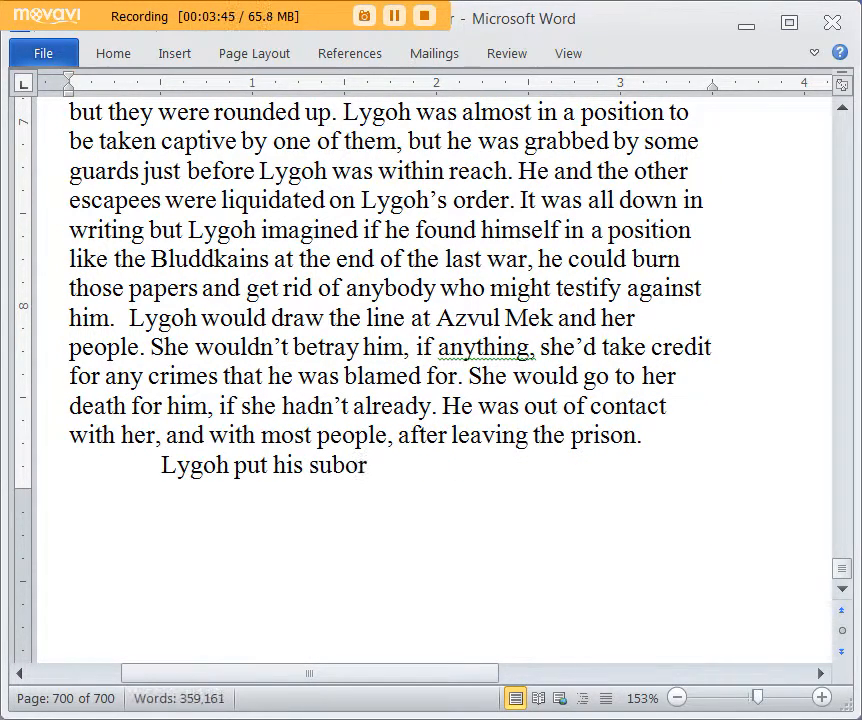
text(dinates in charg)
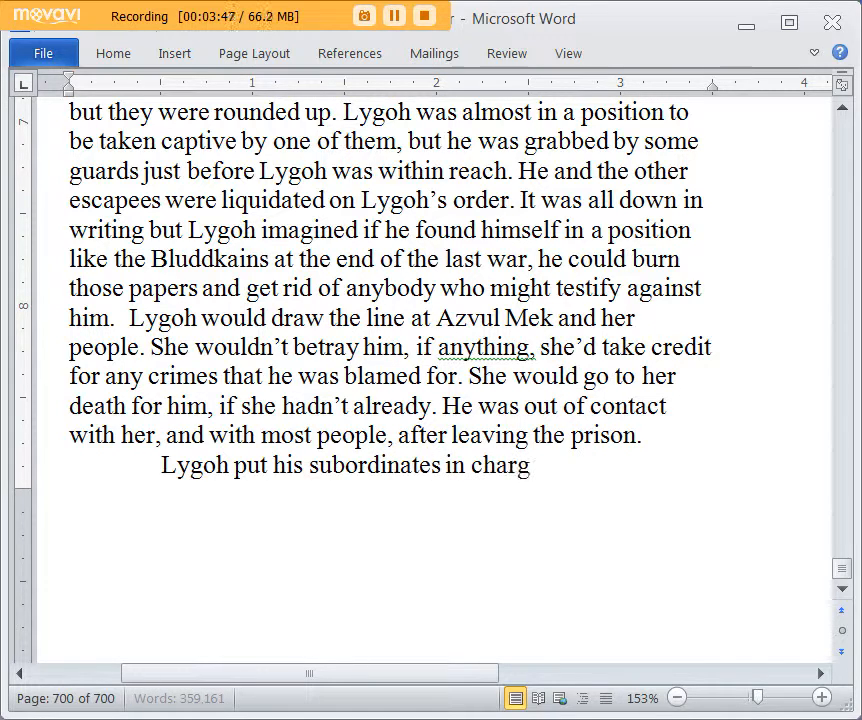
text(e of dealing with all t)
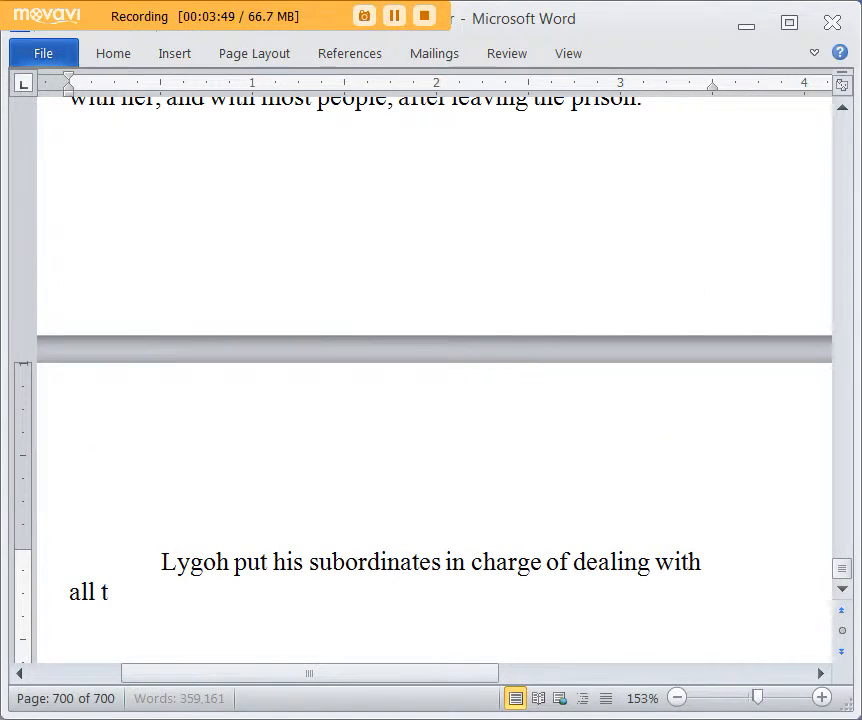
text(he problems)
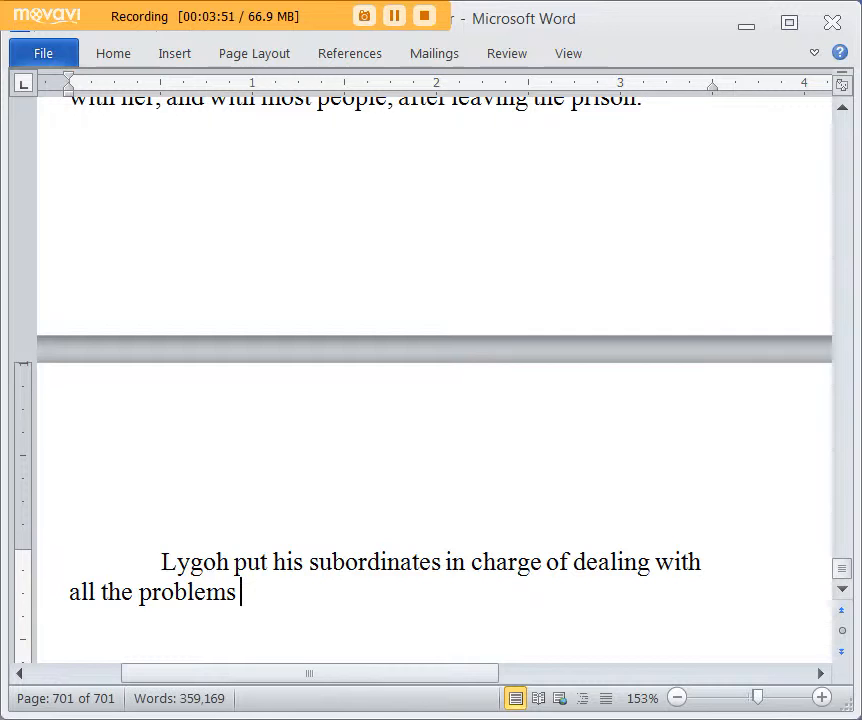
text( through)
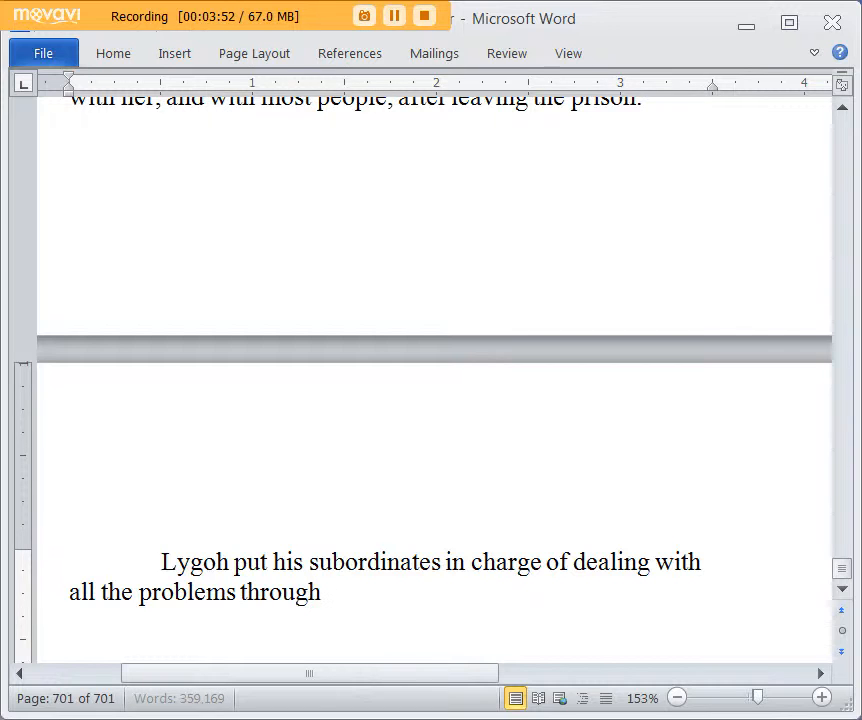
text( the city whi)
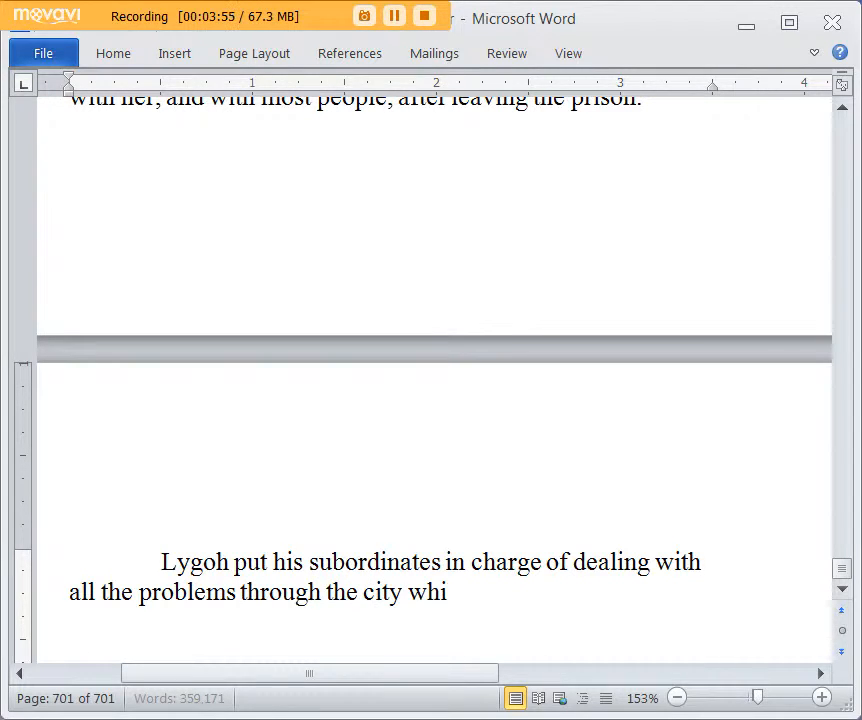
text(le he relocated)
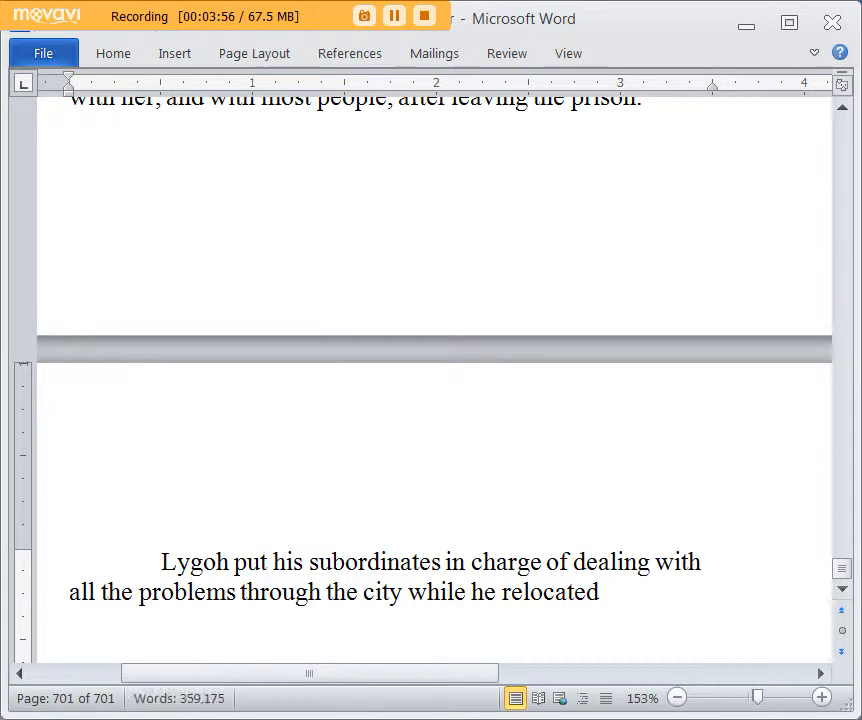
text( to a new CP)
Step: Finish the sentence with "through the city while he relocated to a new CP, at the hotel."
key(BackSpace)
text(CP, at the)
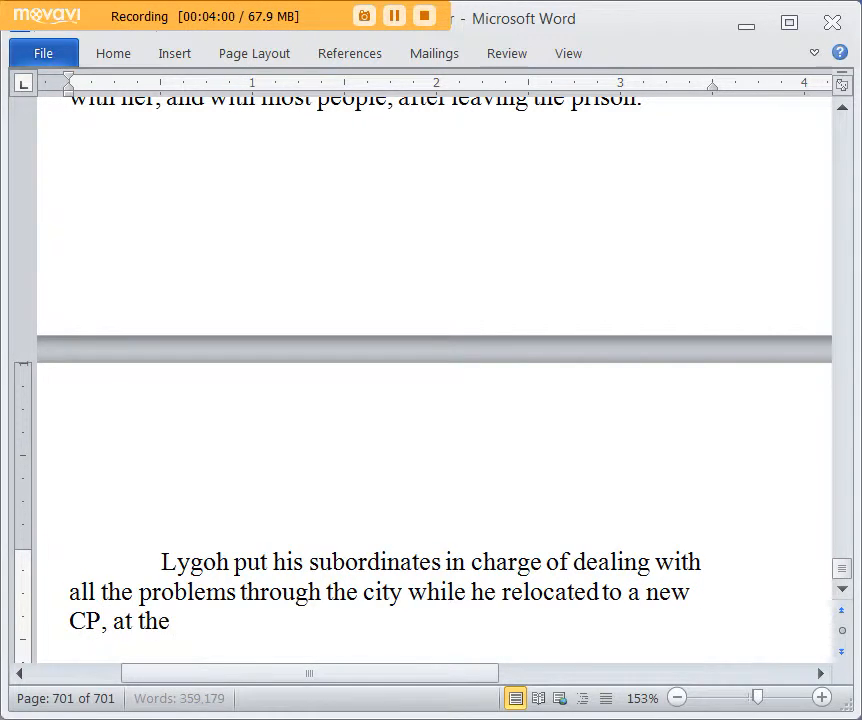
text( hotel)
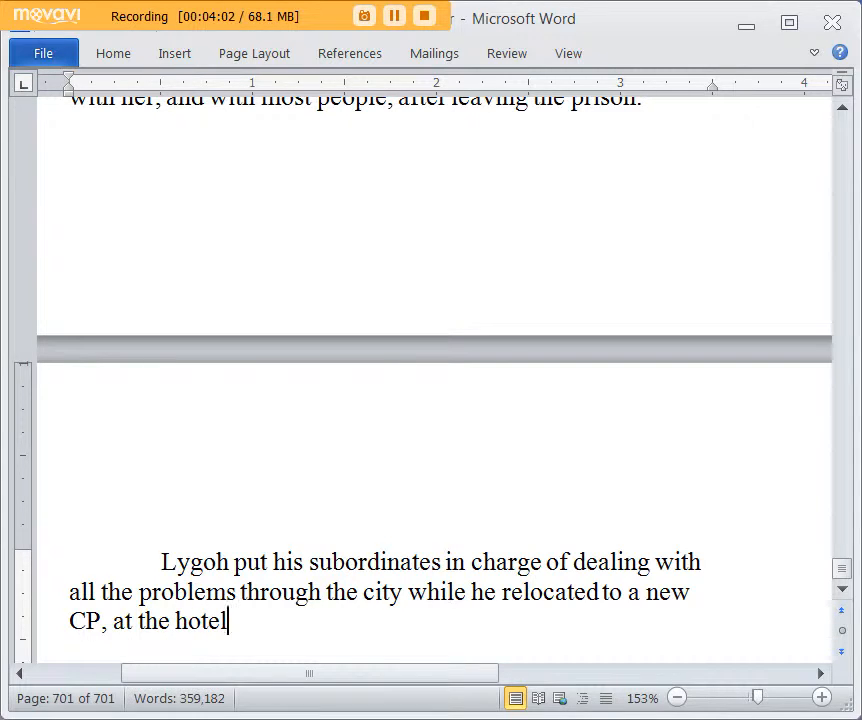
text(, .)
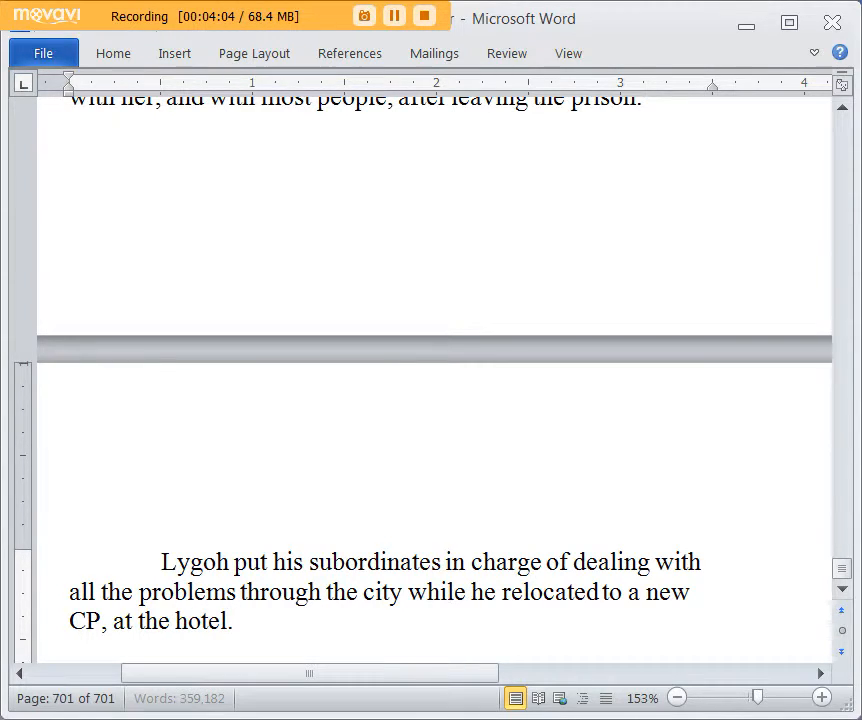
Step: Replace "the hotel." at the end of the sentence with "his hotel HQ."
key(BackSpace)
key(BackSpace)
key(BackSpace)
key(BackSpace)
key(BackSpace)
key(BackSpace)
key(BackSpace)
key(BackSpace)
key(BackSpace)
key(BackSpace)
key(BackSpace)
text(h)
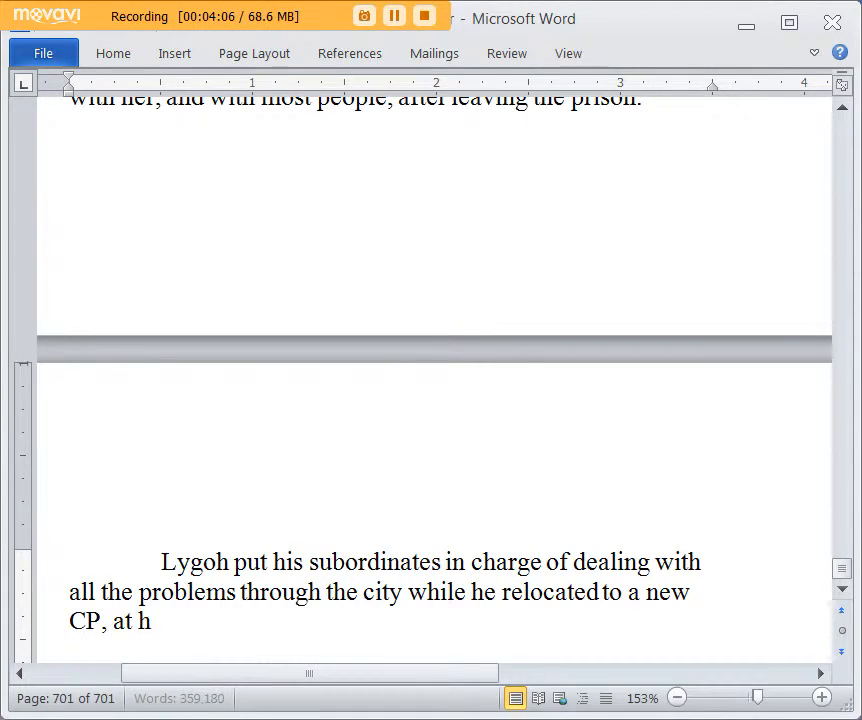
text(is hotel HQ.)
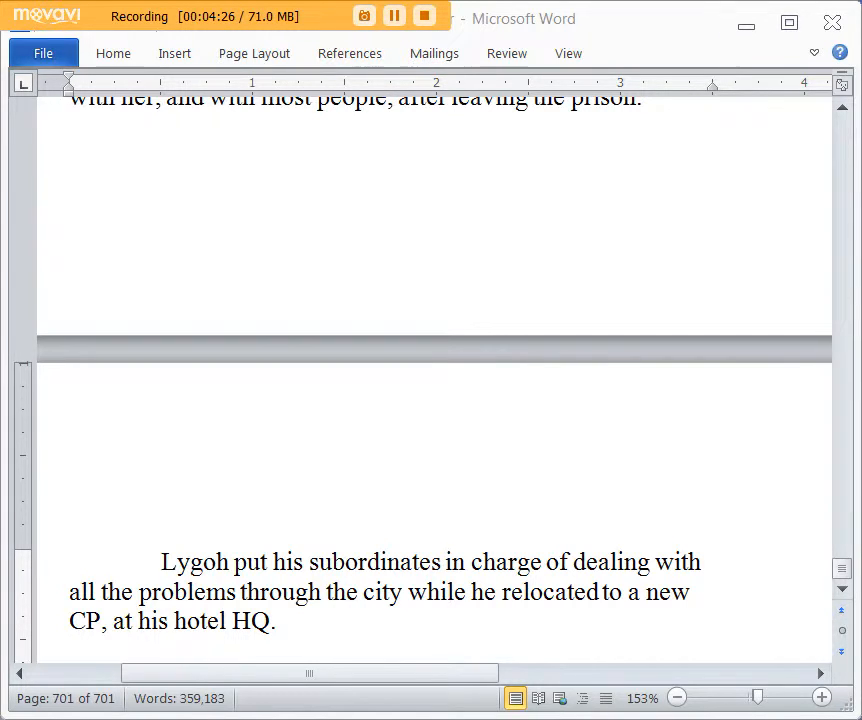
Step: Start a new sentence in the paragraph with "Lygoh's staff car was armored, with an armored top that could still be retracted like"
scroll(634, 550, down, 1)
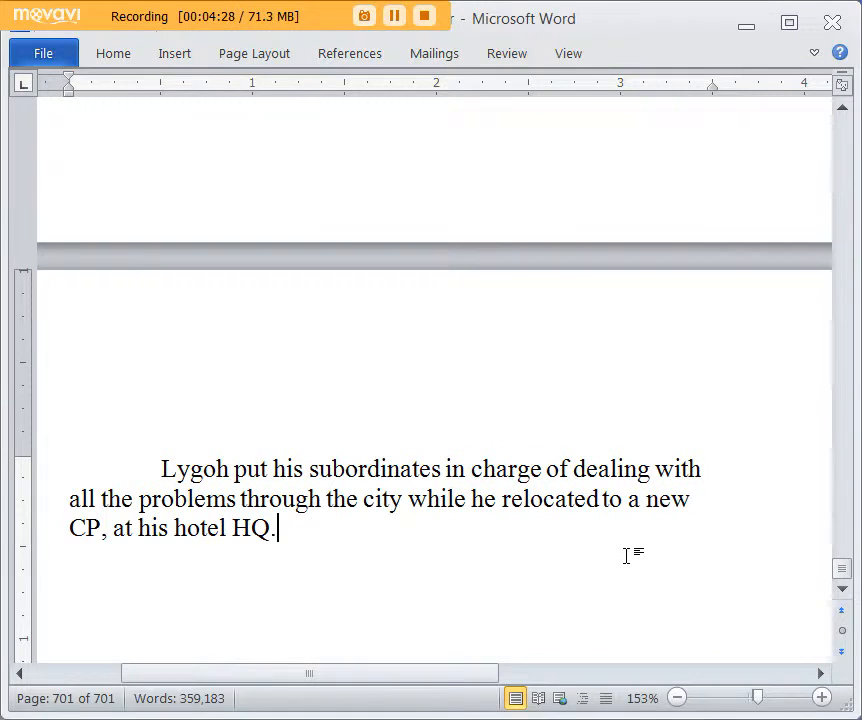
text(yg)
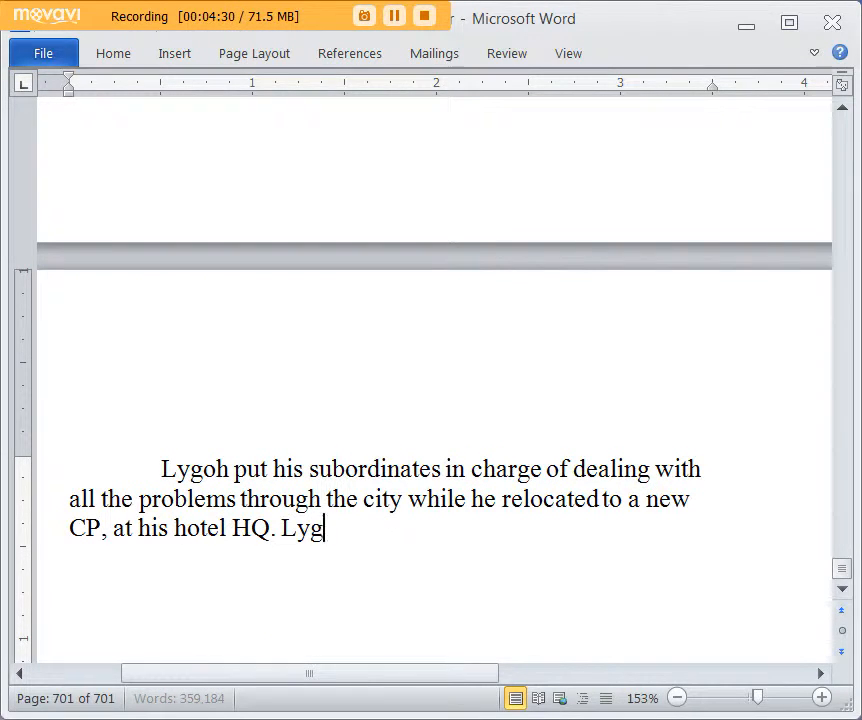
text(oh 's staff car was)
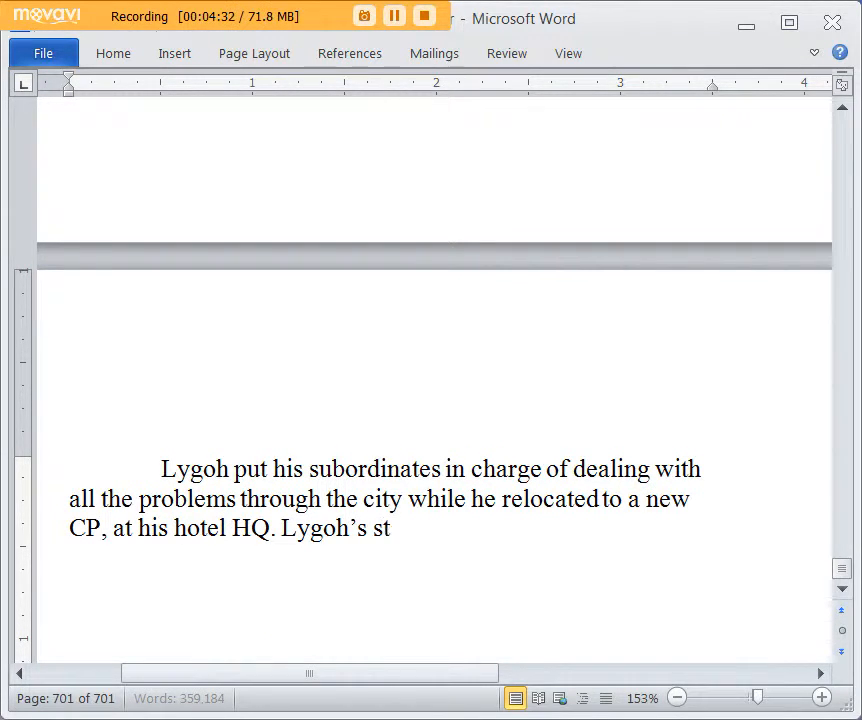
text( armor)
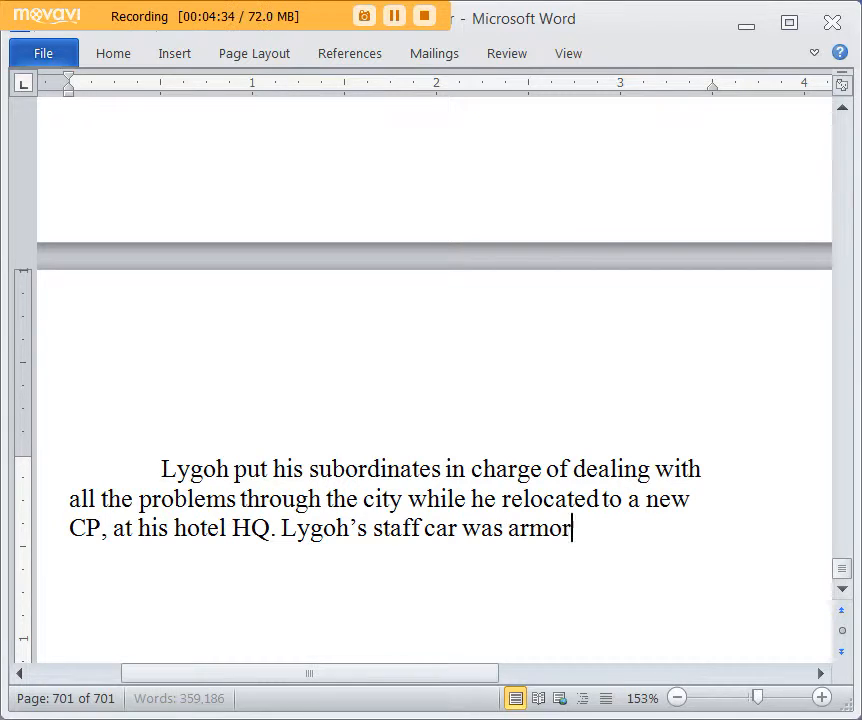
text(ed, with an armored)
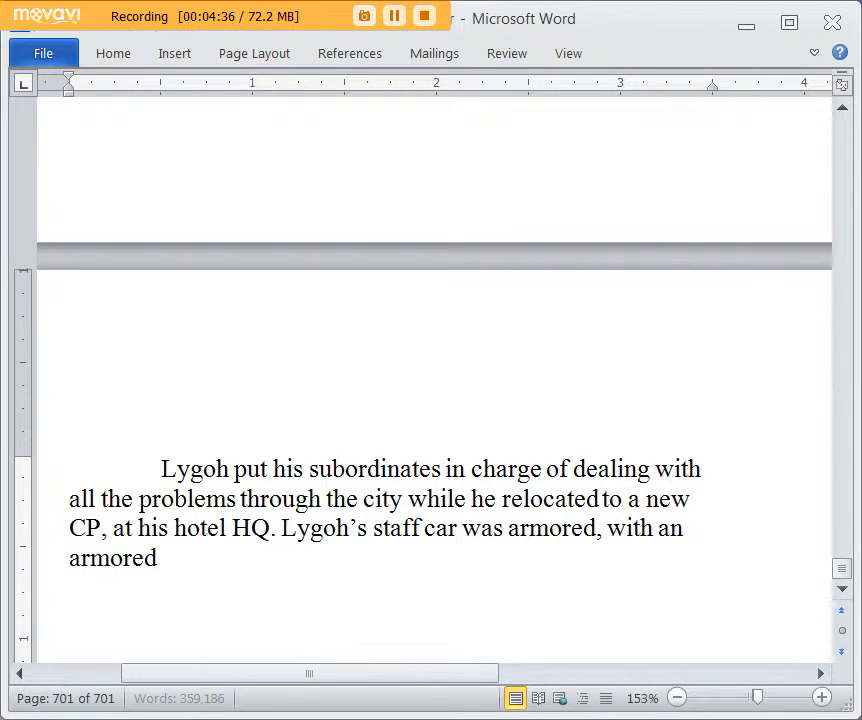
text( top that could still)
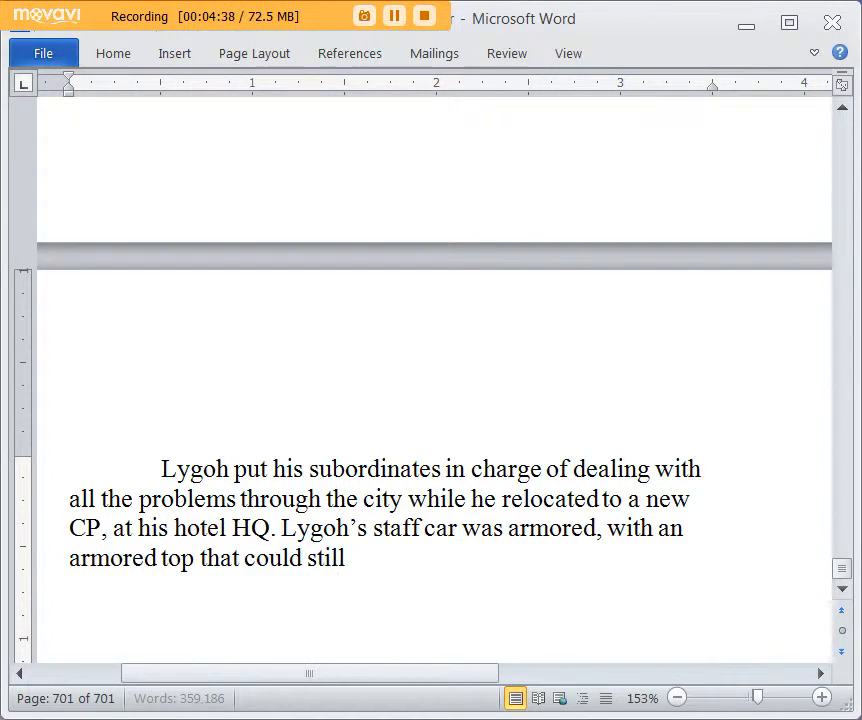
text( be tracted like)
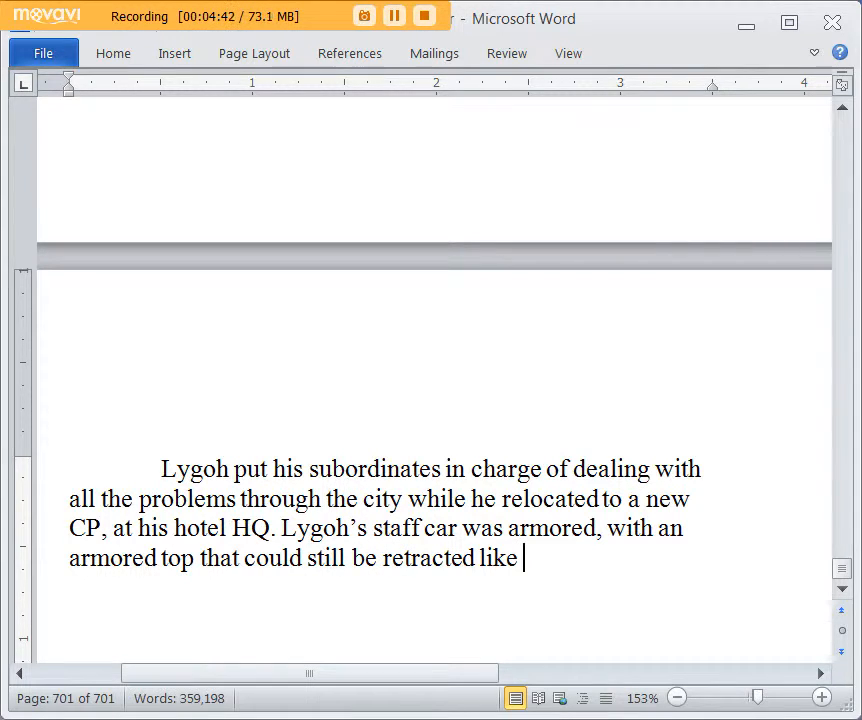
text( a f a)
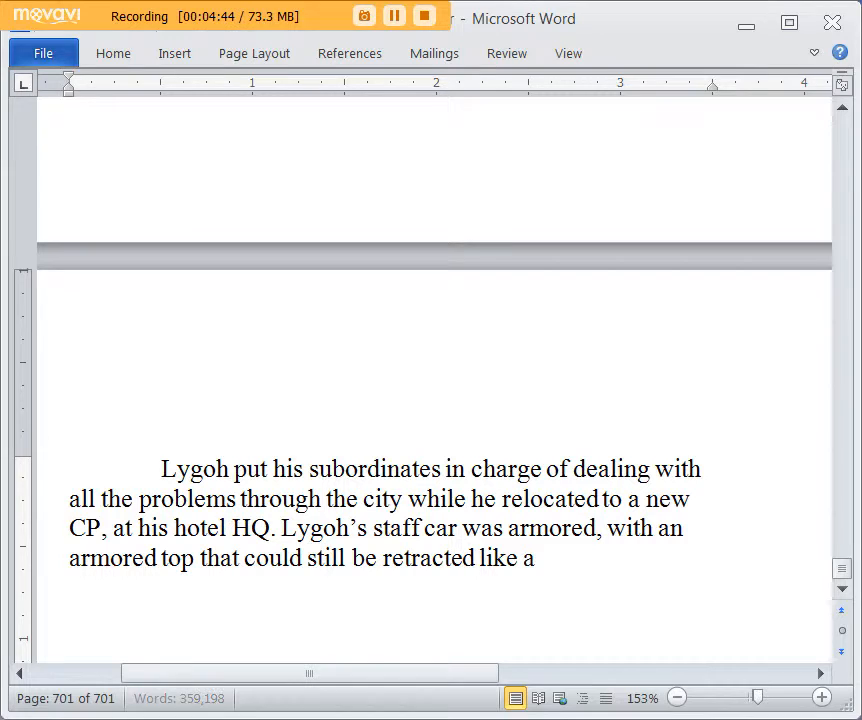
text( frabri)
Step: Continue the staff car sentence with "a fabric top on a less armored staff car"
key(BackSpace)
key(BackSpace)
key(BackSpace)
key(BackSpace)
key(BackSpace)
text(abric top on a less armore)
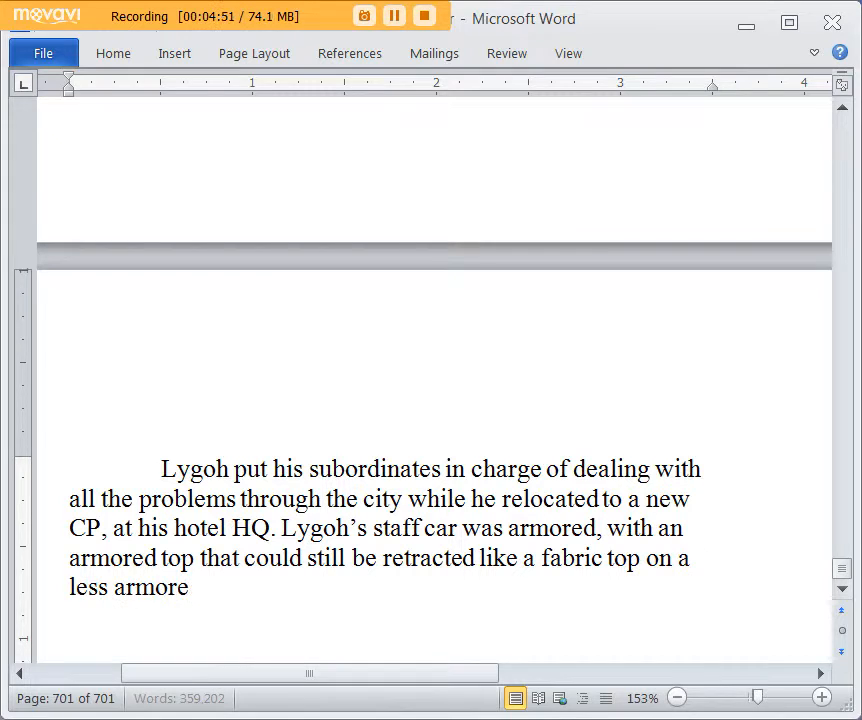
text(d staff car, like the one)
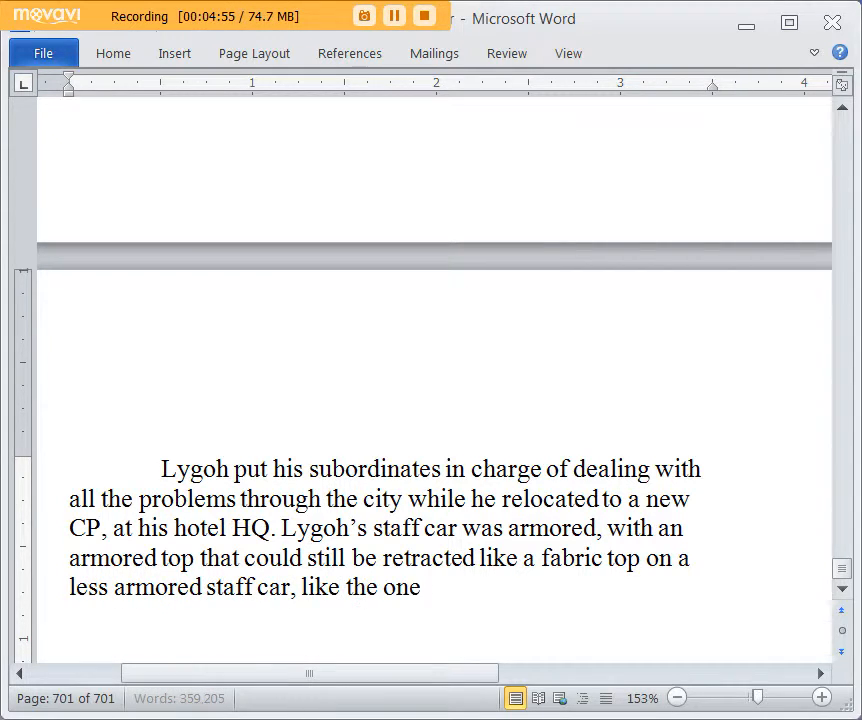
text(s the Bluddkains li)
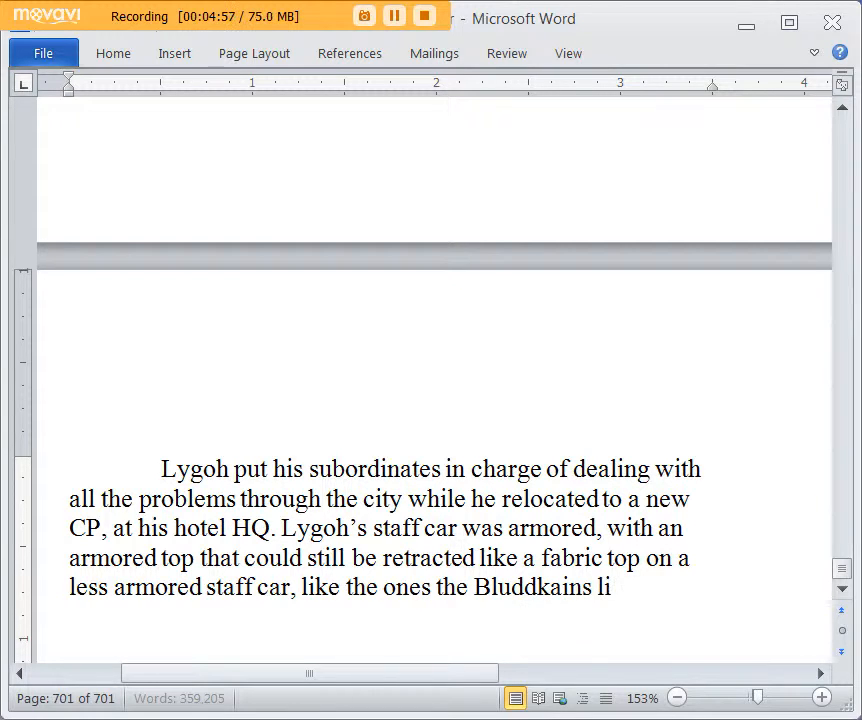
text(ked in the last war. Th)
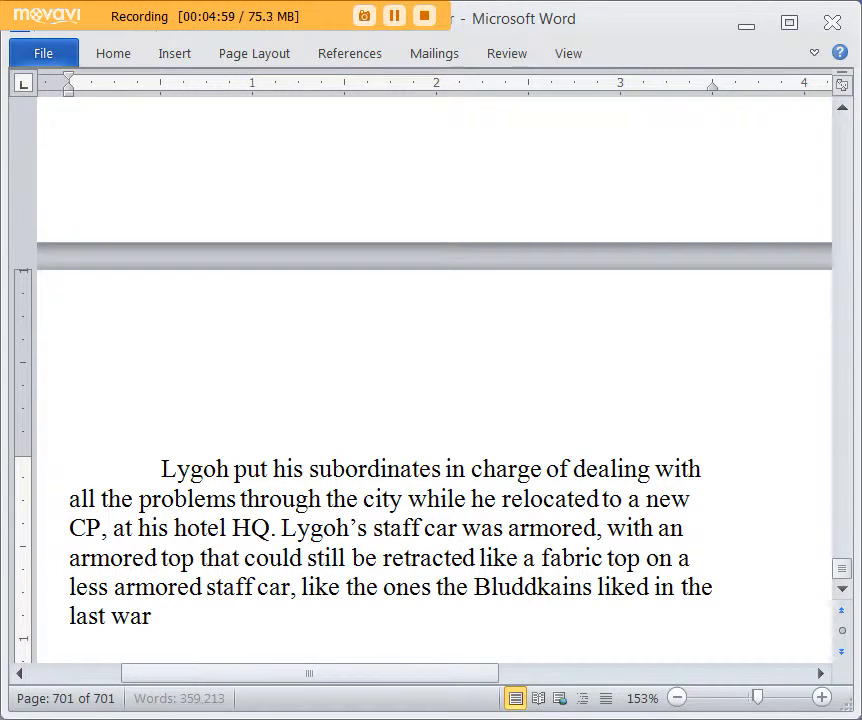
text(e)
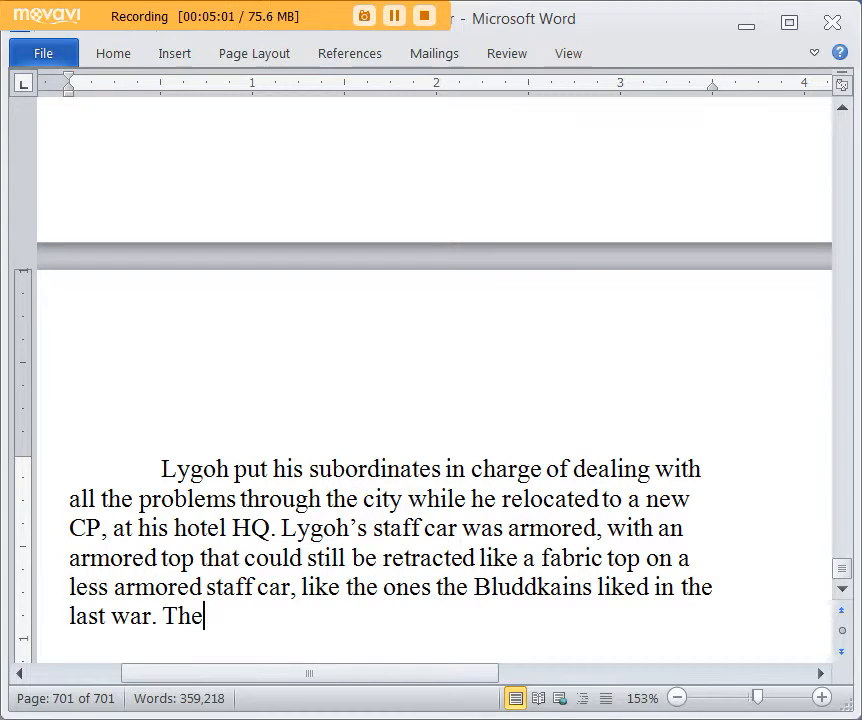
text( staff car)
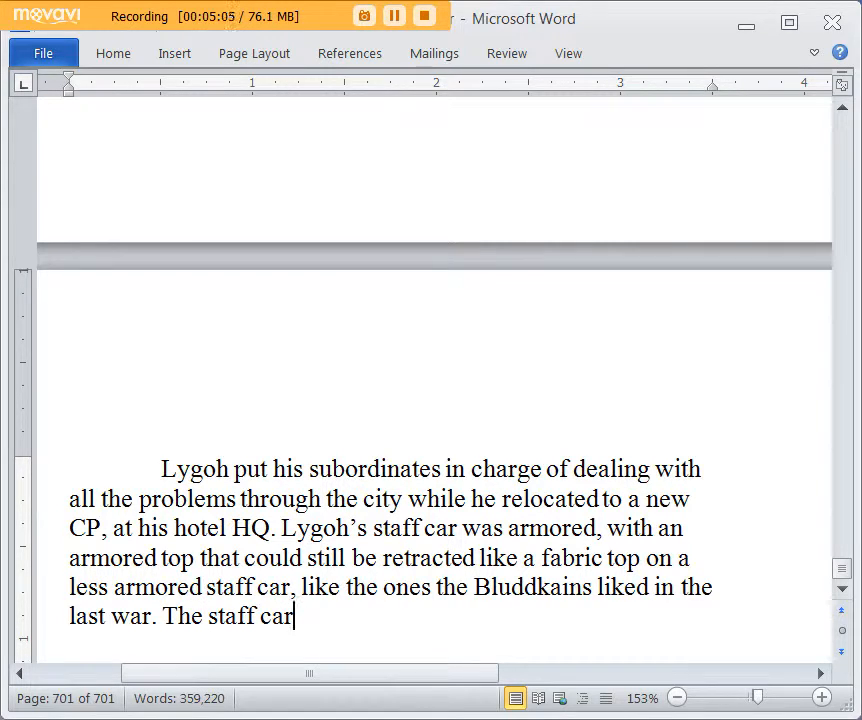
key(BackSpace)
key(BackSpace)
key(BackSpace)
key(BackSpace)
key(BackSpace)
key(BackSpace)
key(BackSpace)
key(BackSpace)
key(BackSpace)
key(BackSpace)
key(BackSpace)
key(BackSpace)
key(BackSpace)
key(BackSpace)
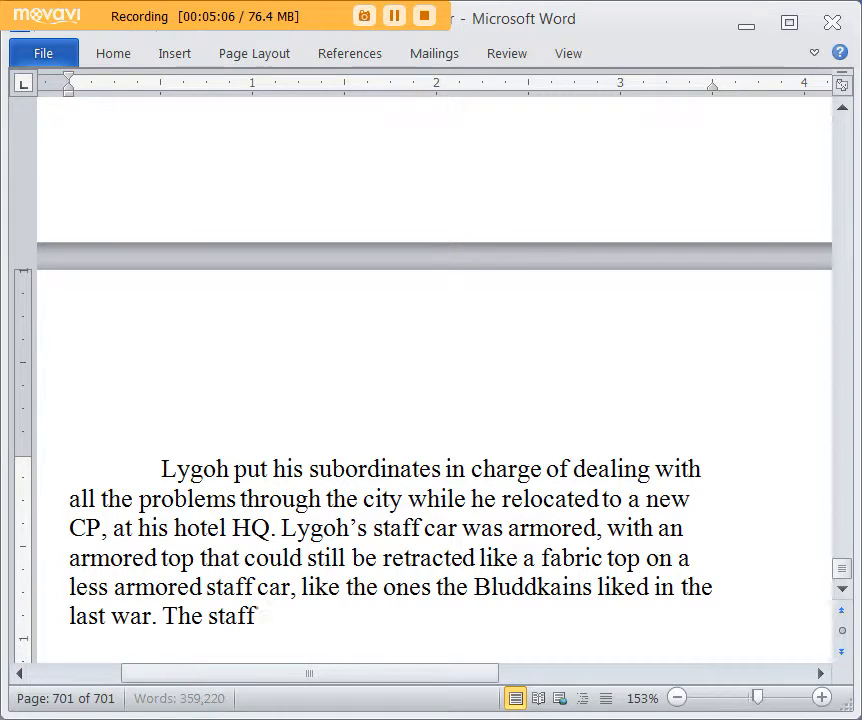
Step: Start the next sentence with "Lygoh heard of even more armored staff cars in use in some parts of Europe, that"
text(Lygo)
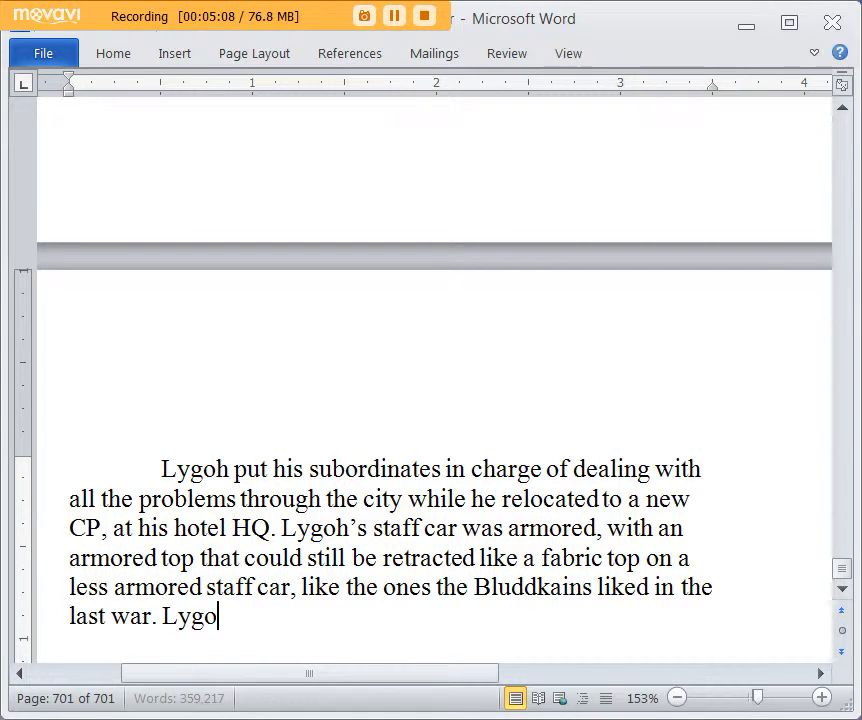
text(h heard of nicer)
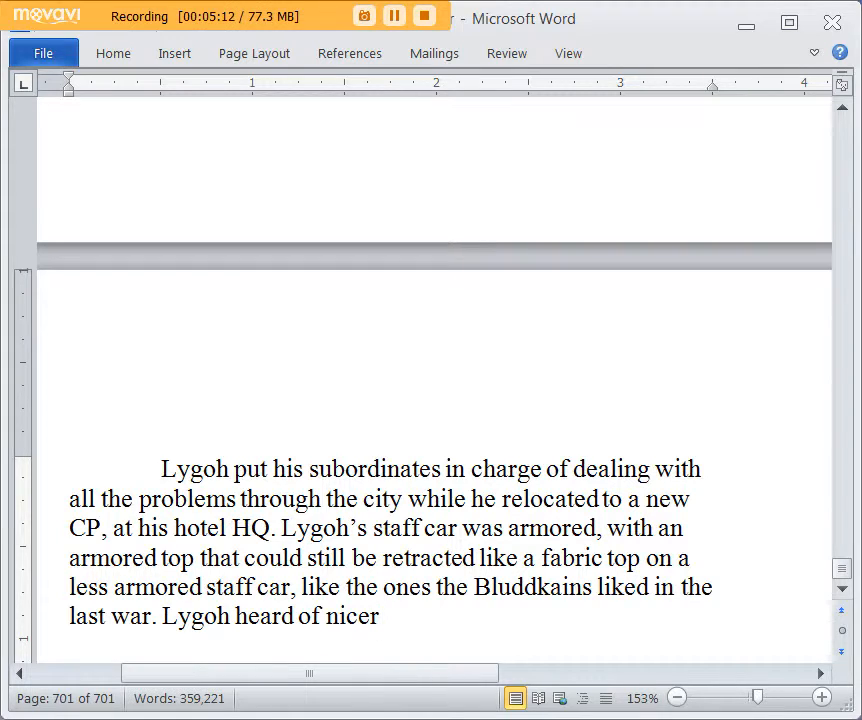
key(BackSpace)
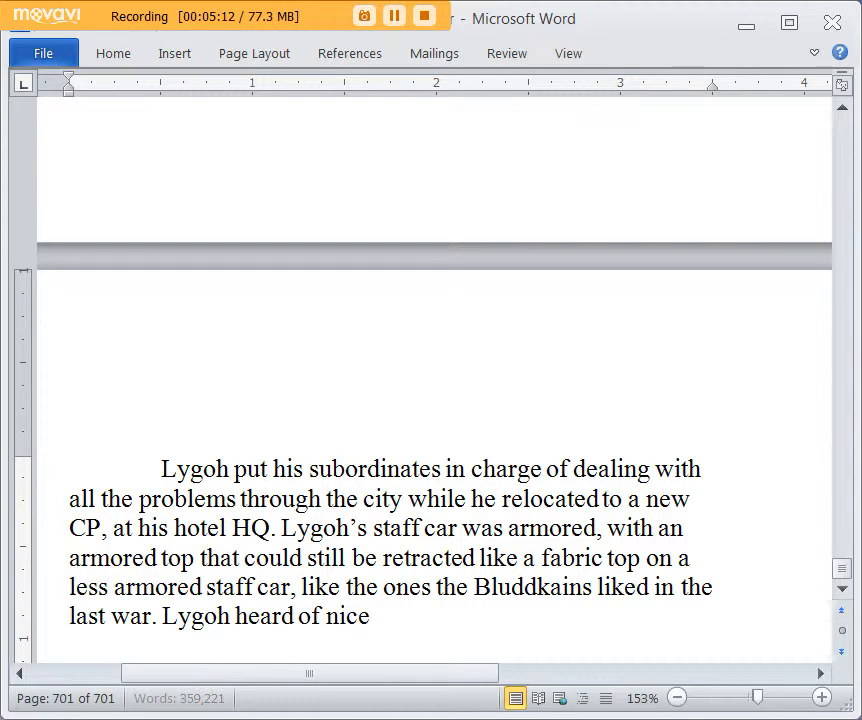
key(BackSpace)
text(even more a)
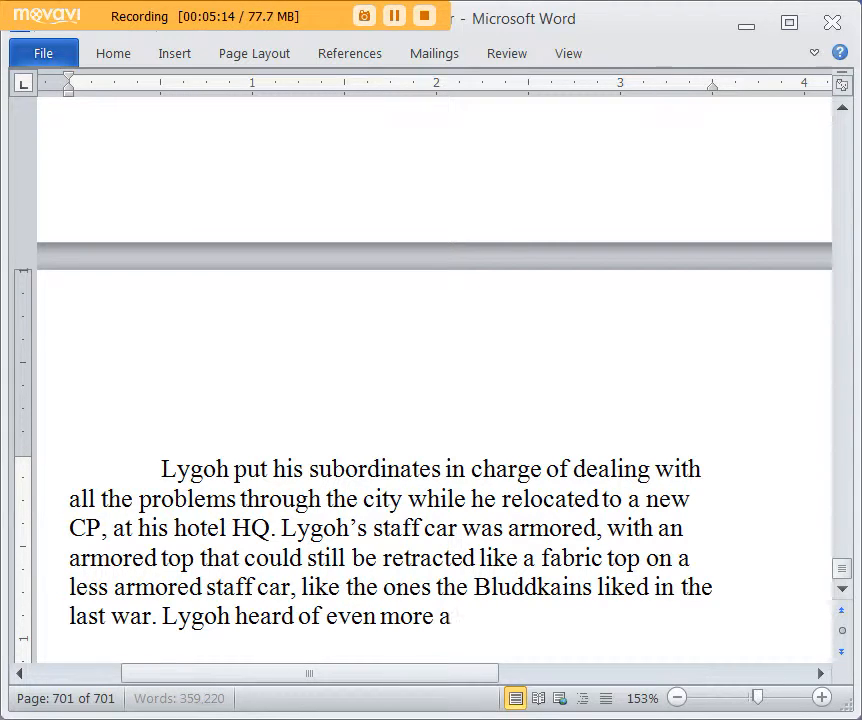
text(rmored staff car)
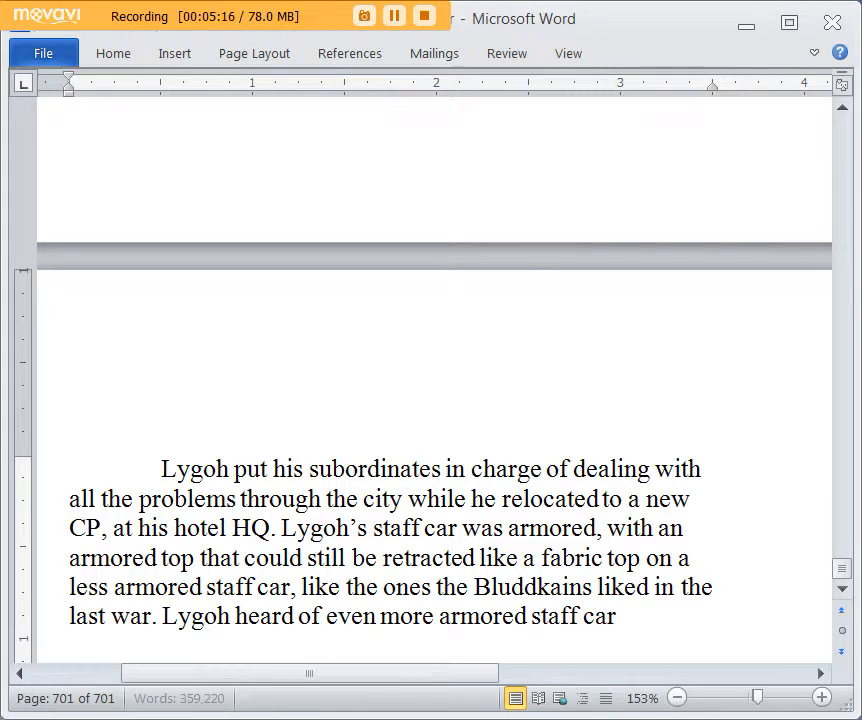
text(s in use in some par)
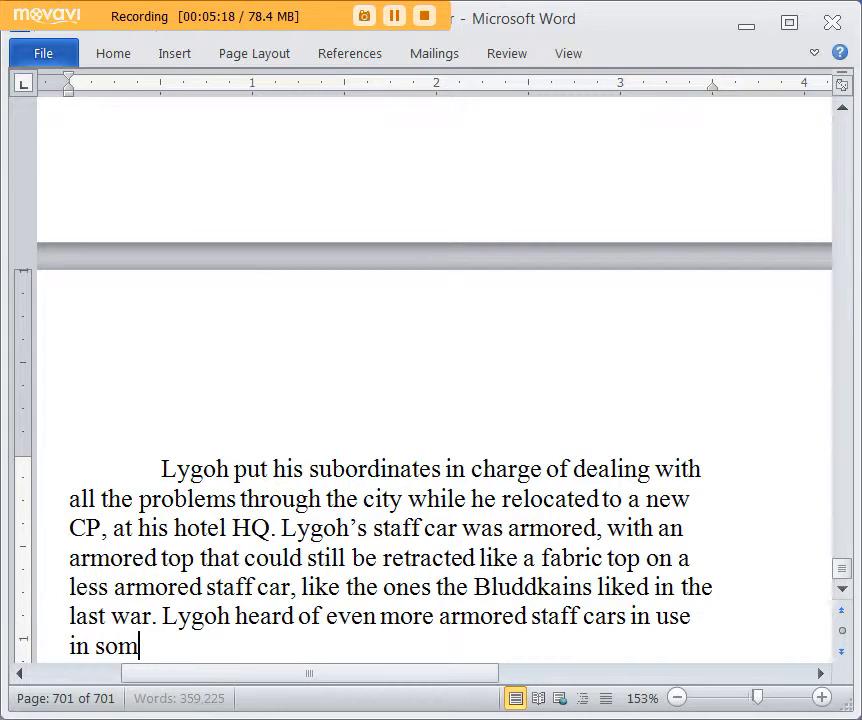
text(ts of Eur)
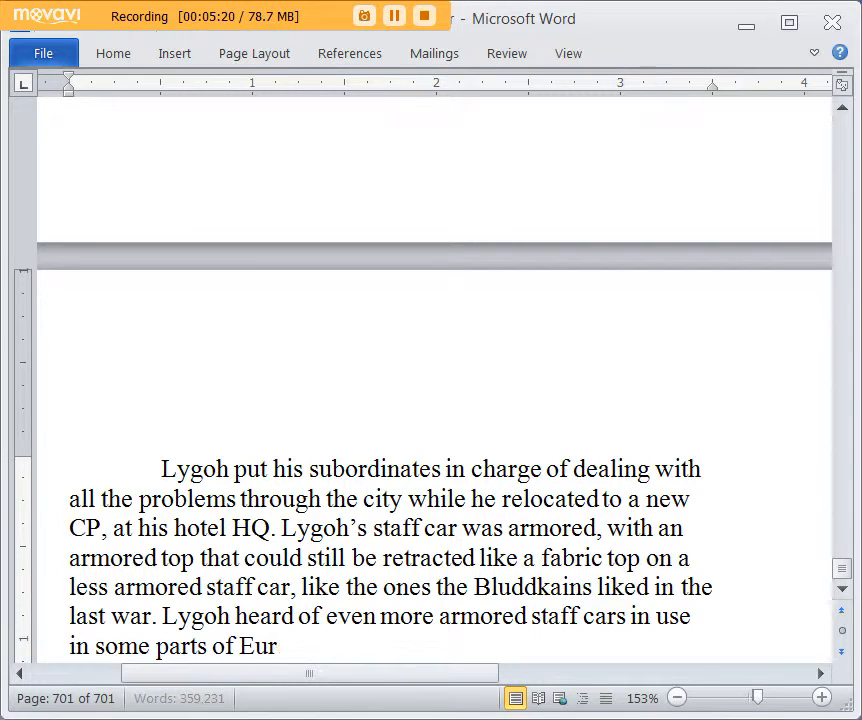
text(ope, that could alleg)
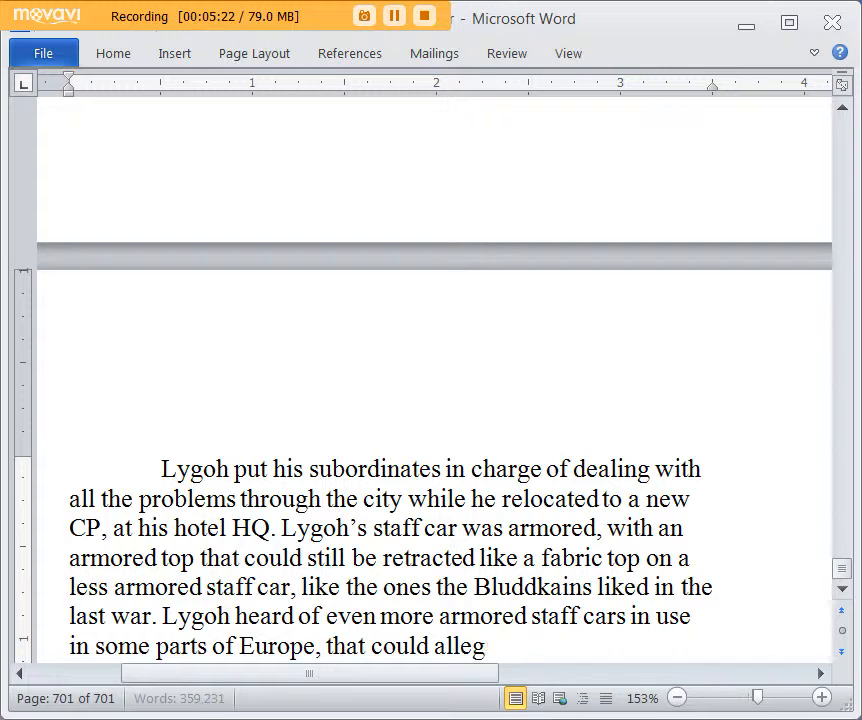
text(edly survive an R)
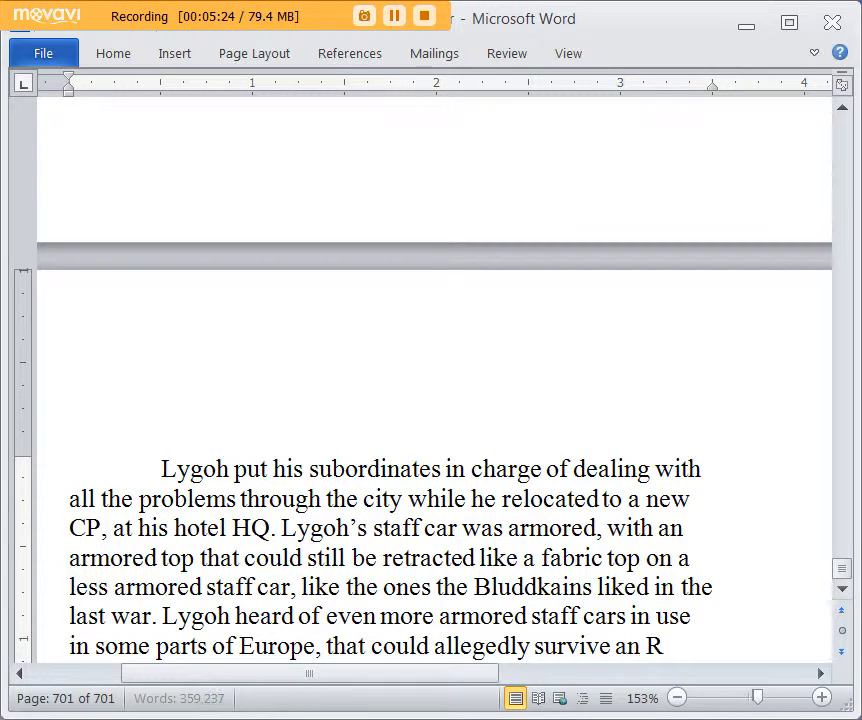
text(PG hit with just a littl)
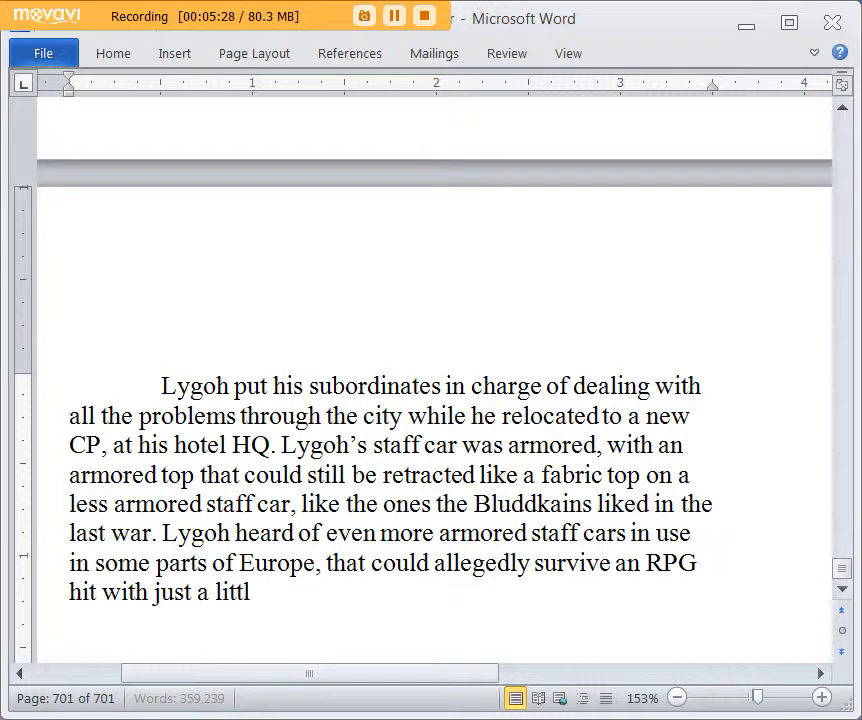
text(e scr)
Step: Finish the sentence about the European staff cars with "could allegedly survive an RPG hit right to the body."
key(BackSpace)
key(BackSpace)
key(BackSpace)
key(BackSpace)
key(BackSpace)
key(BackSpace)
key(BackSpace)
key(BackSpace)
key(BackSpace)
key(BackSpace)
key(BackSpace)
key(BackSpace)
key(BackSpace)
key(BackSpace)
key(BackSpace)
key(BackSpace)
key(BackSpace)
key(BackSpace)
key(BackSpace)
key(BackSpace)
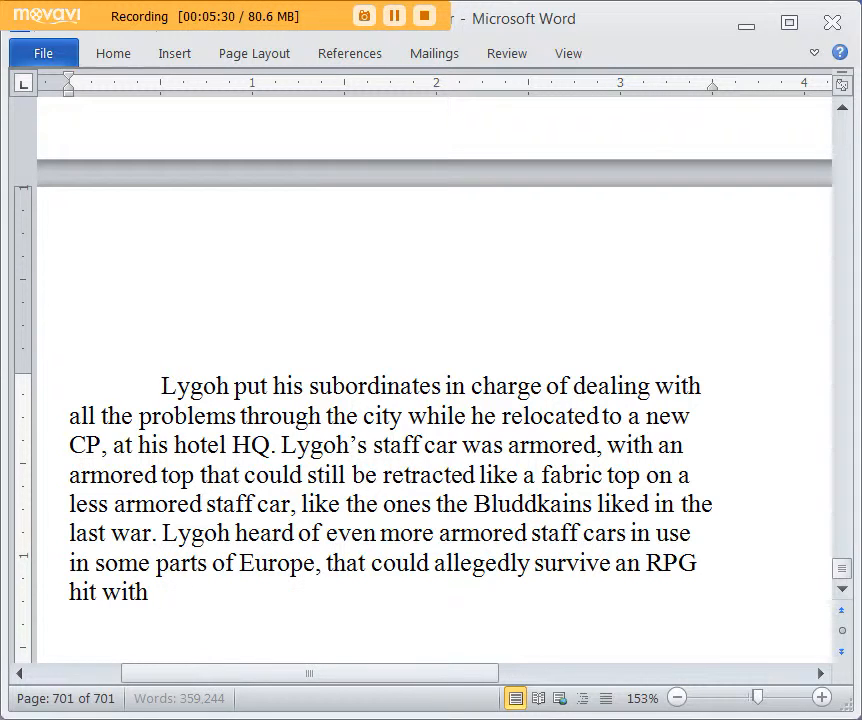
text(t right)
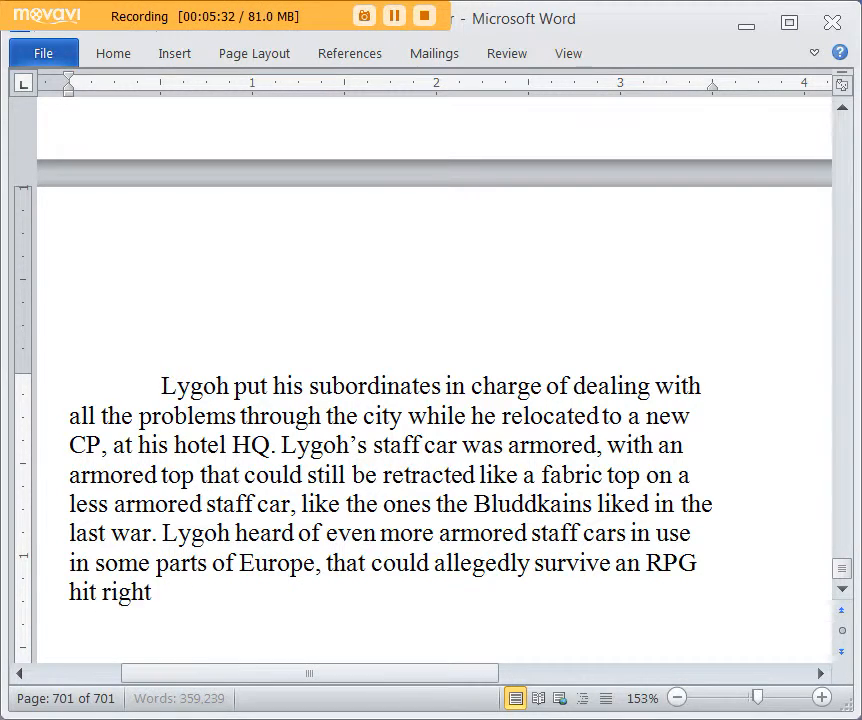
text( to the bodd)
key(BackSpace)
text(y.)
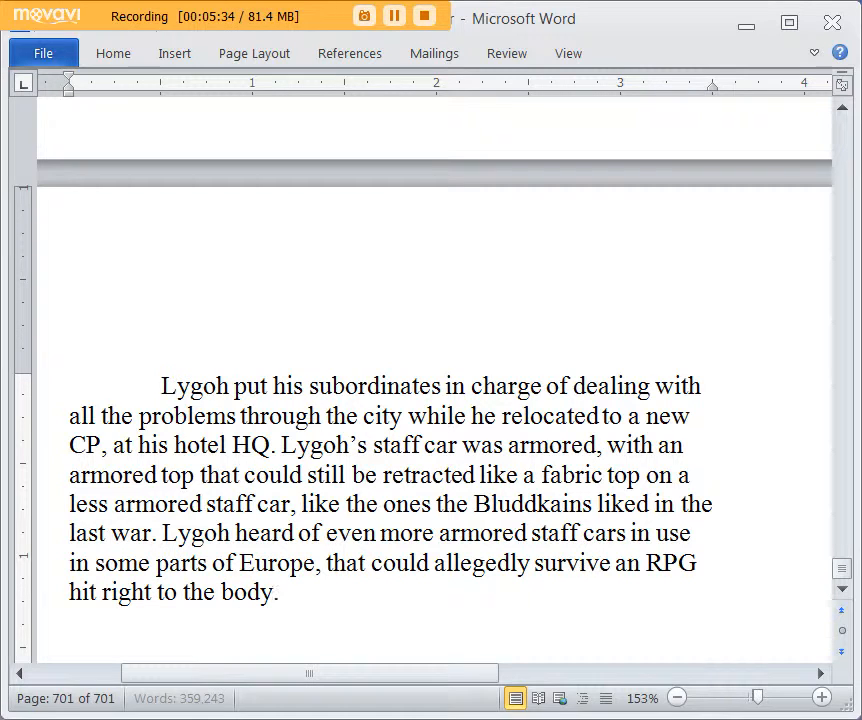
text( Lygoh did)
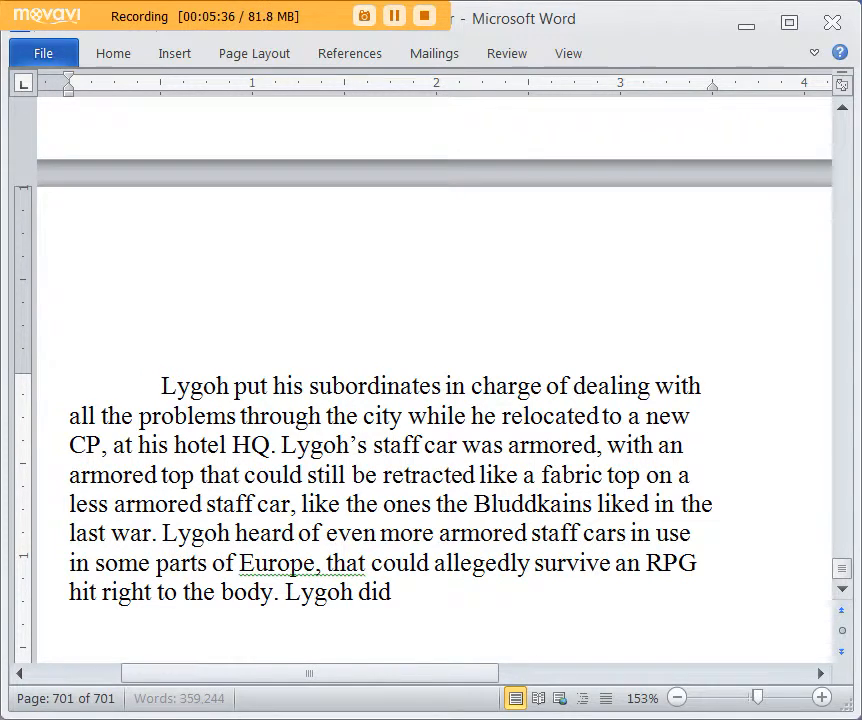
text(n't believe that. The)
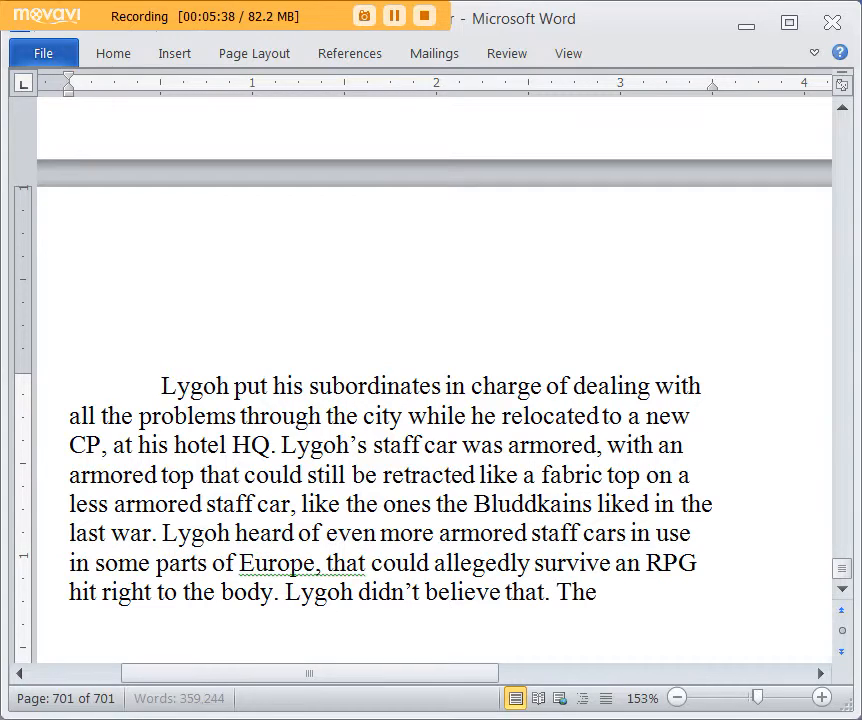
text(re were many armore)
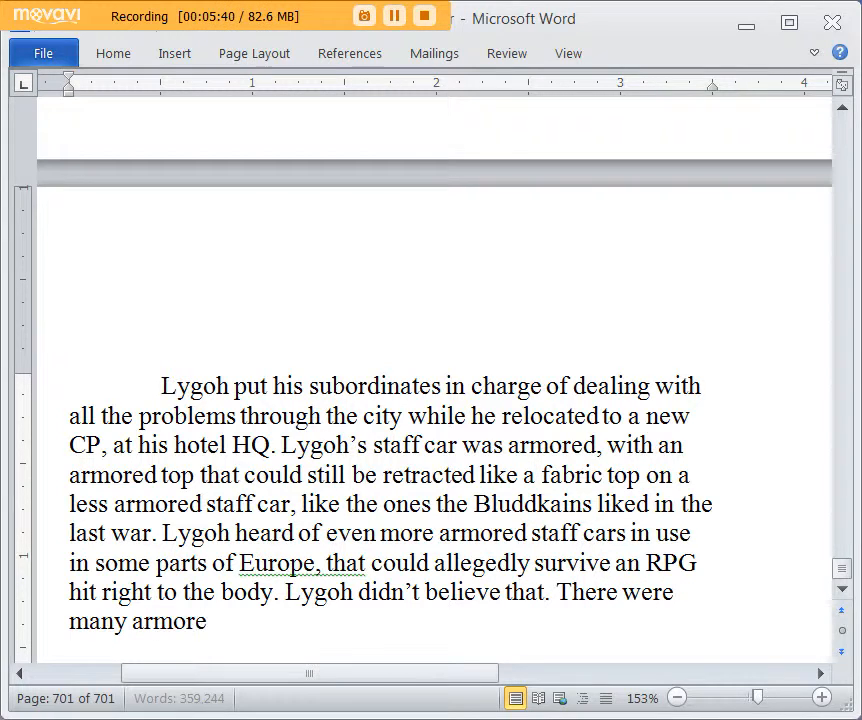
text(d cars that couldn't survv)
text(e an)
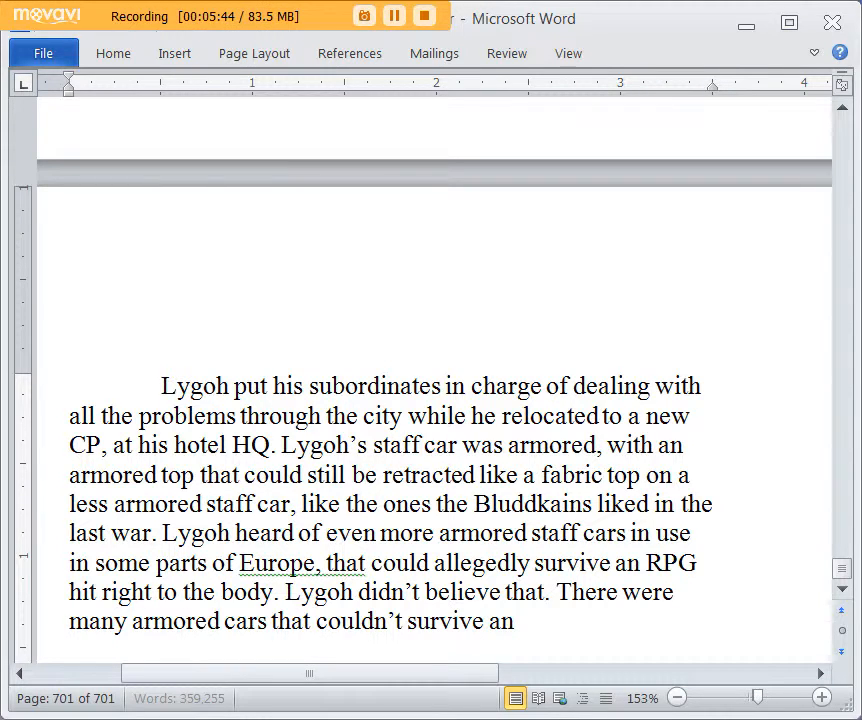
text( RPG hit and)
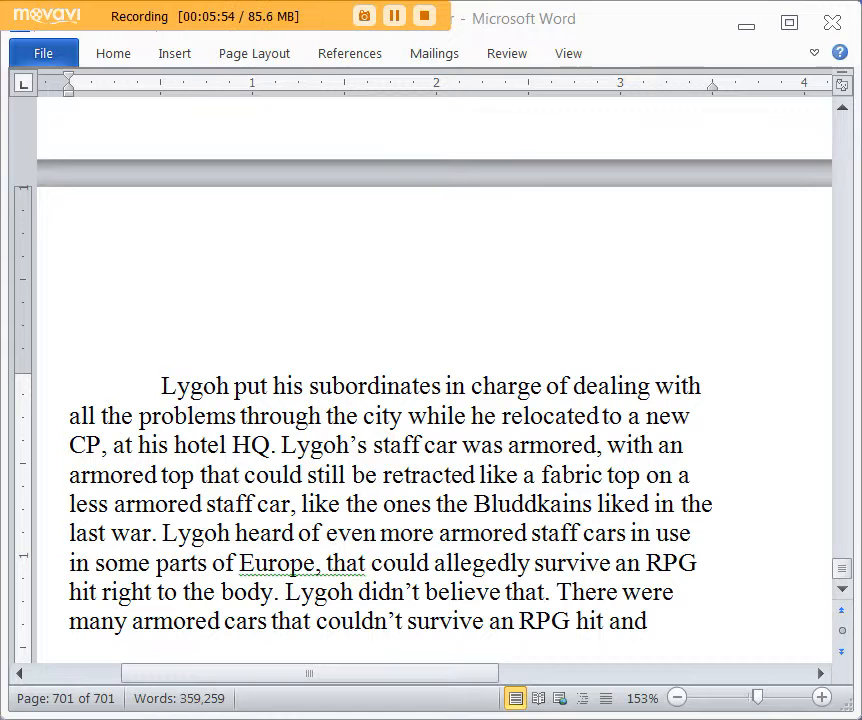
scroll(655, 560, down, 1)
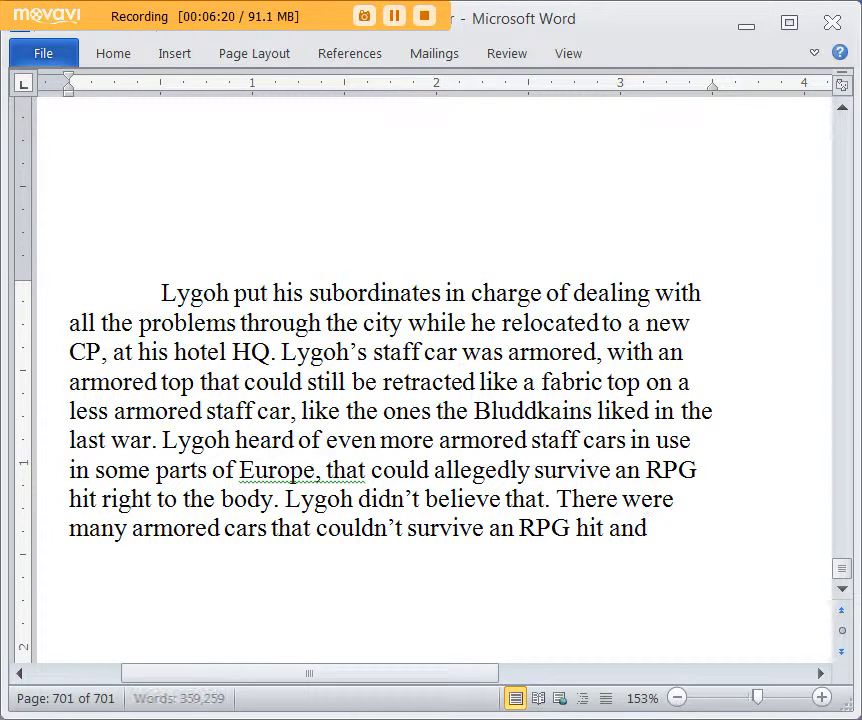
key(BackSpace)
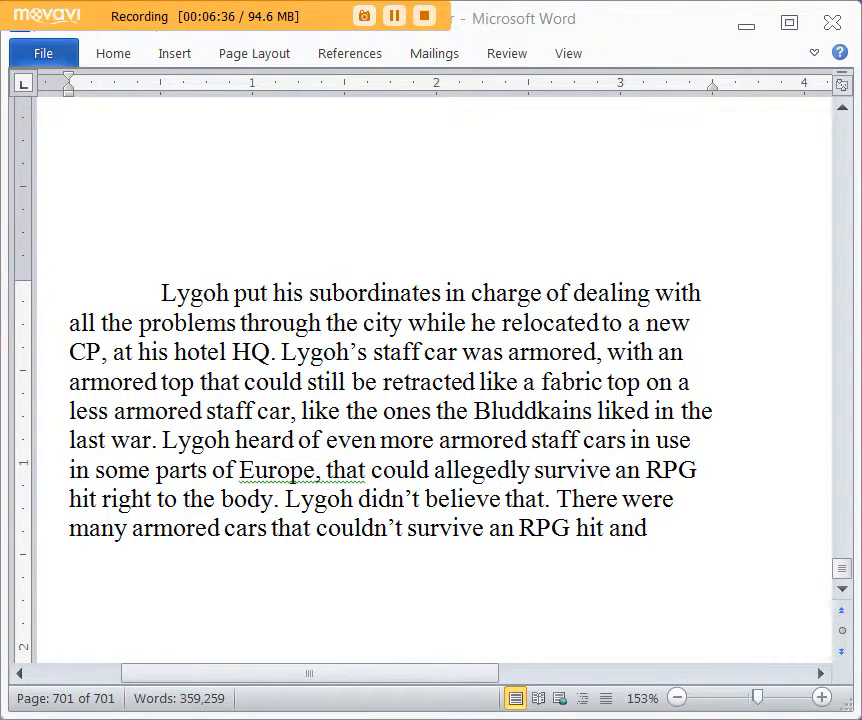
scroll(722, 500, down, 1)
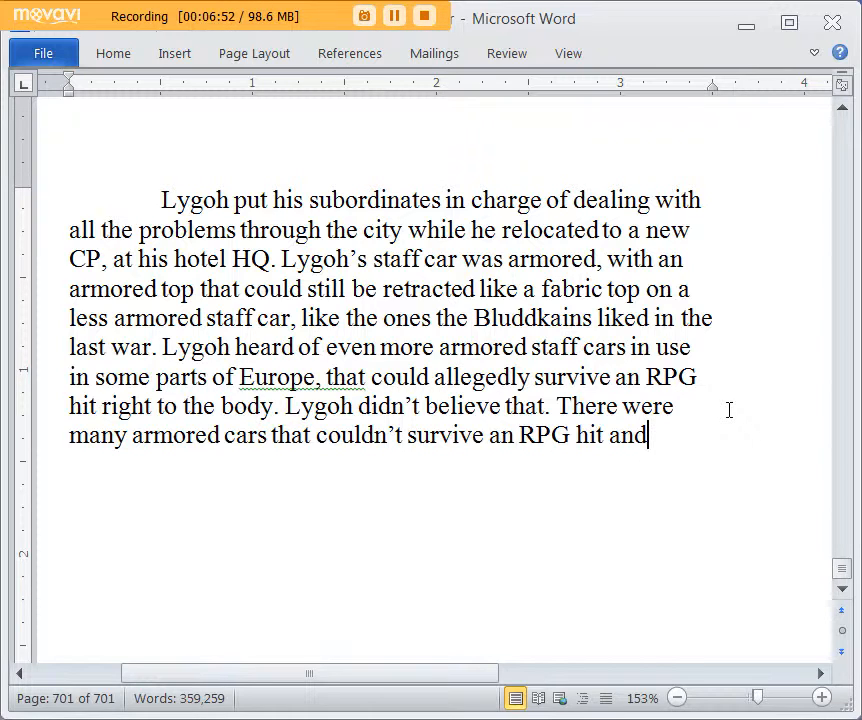
Step: Finish the sentence about armored cars and RPG hits with "all of them were more armored than any staff car."
key(BackSpace)
text(a)
text(l of)
text(l of them)
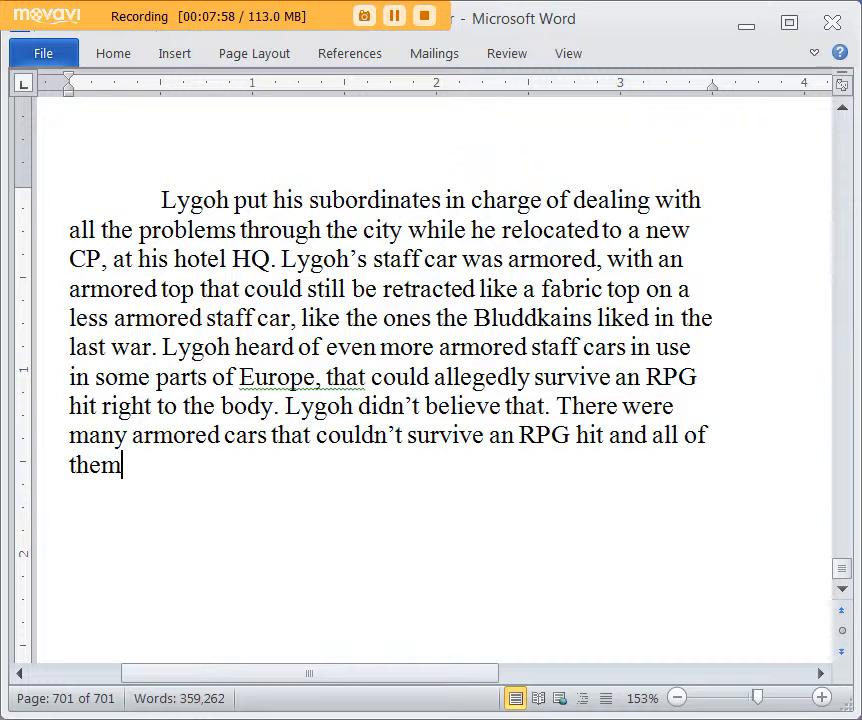
text(were more)
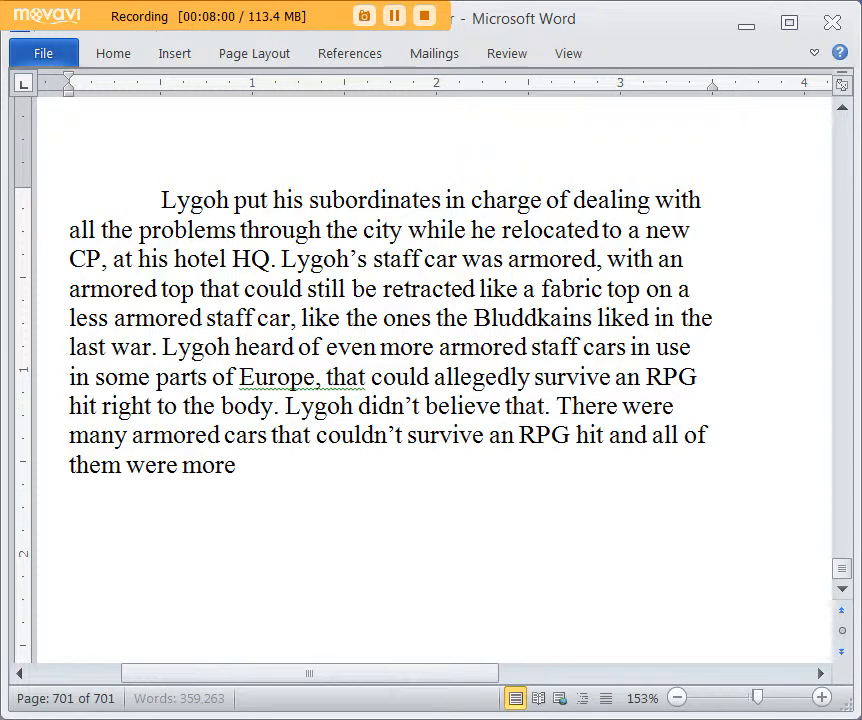
text( armored than )
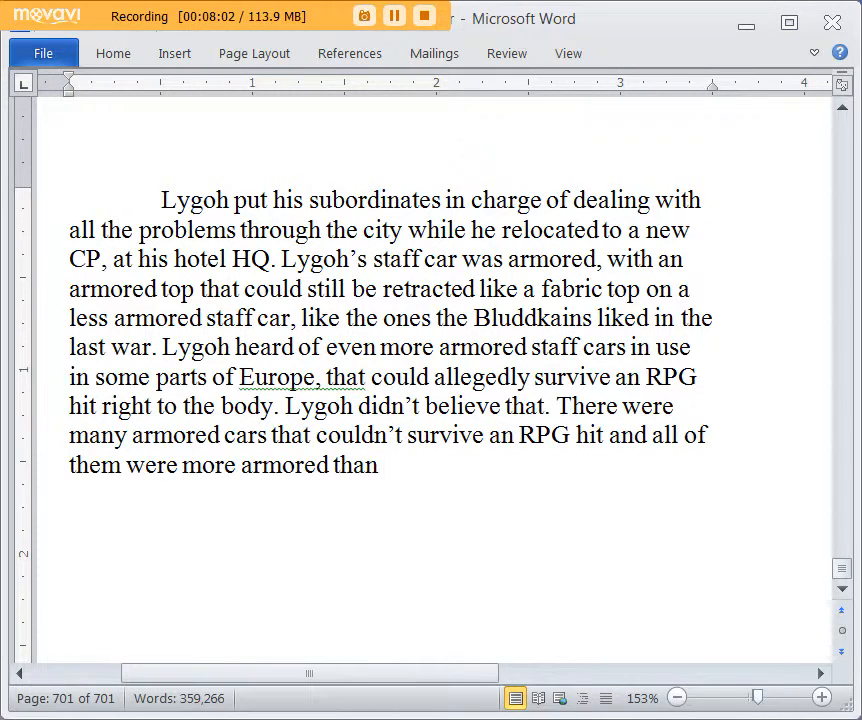
text(any staff)
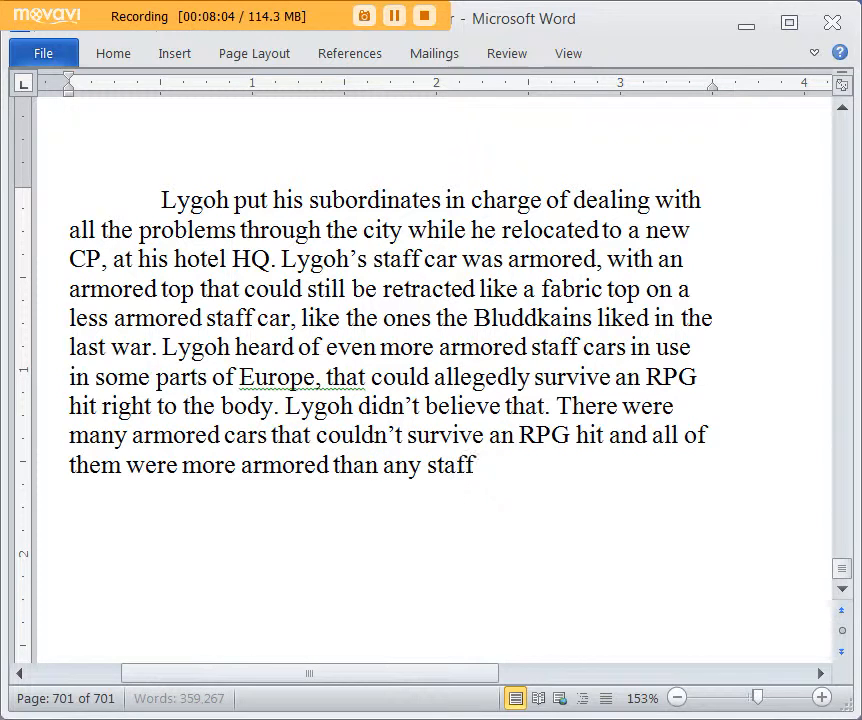
text( car. Wou)
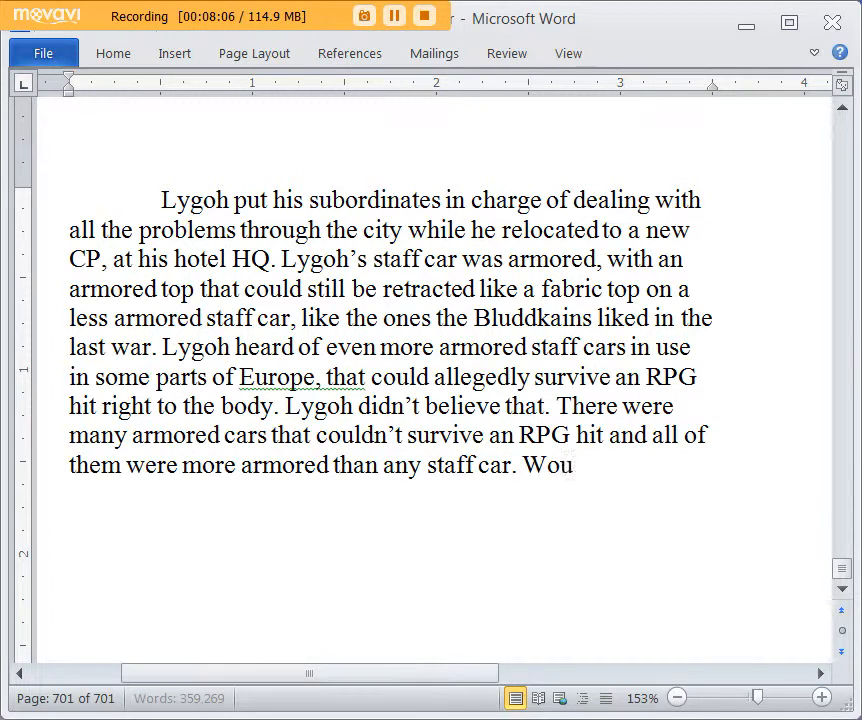
text(ld it still look like a s)
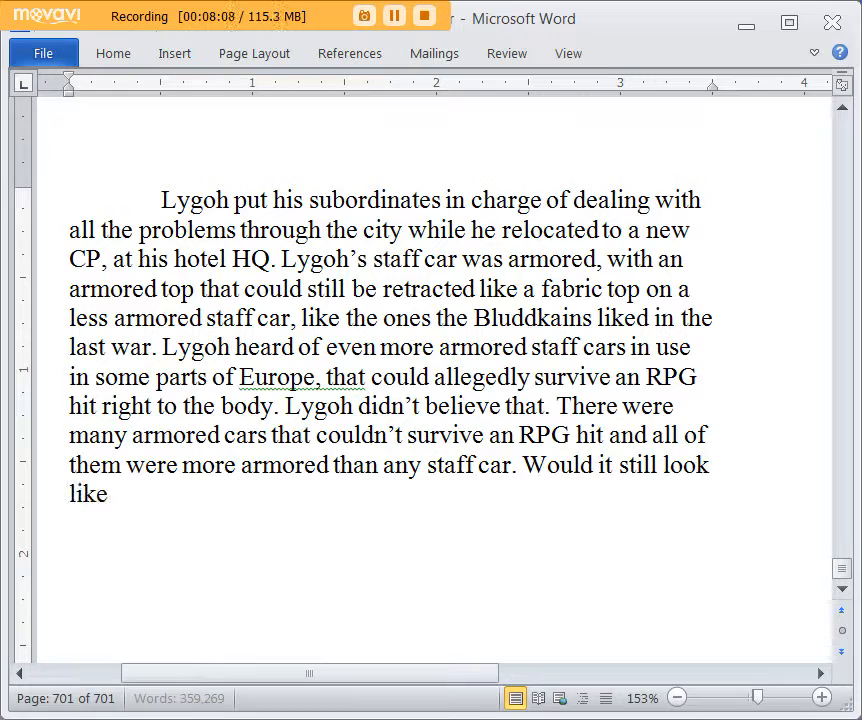
text(taff ca)
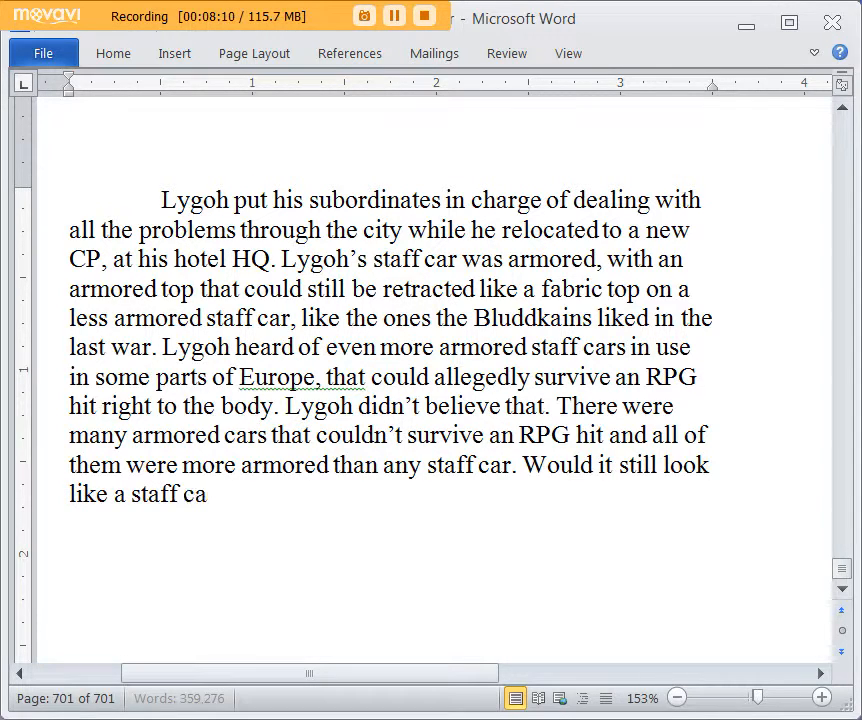
text(r if you put more and more armor to it? Lygoh')
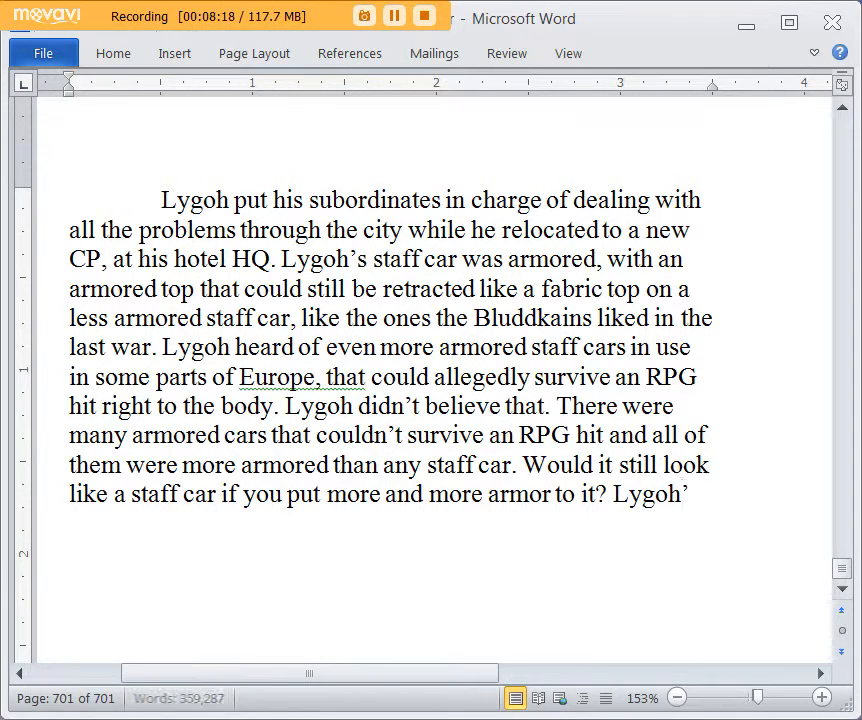
text(s staff ar)
Step: Start the next sentence with "Lygoh's staff car still looked the part, having a fine silver gray paintjob"
key(BackSpace)
key(BackSpace)
text(car still looked t)
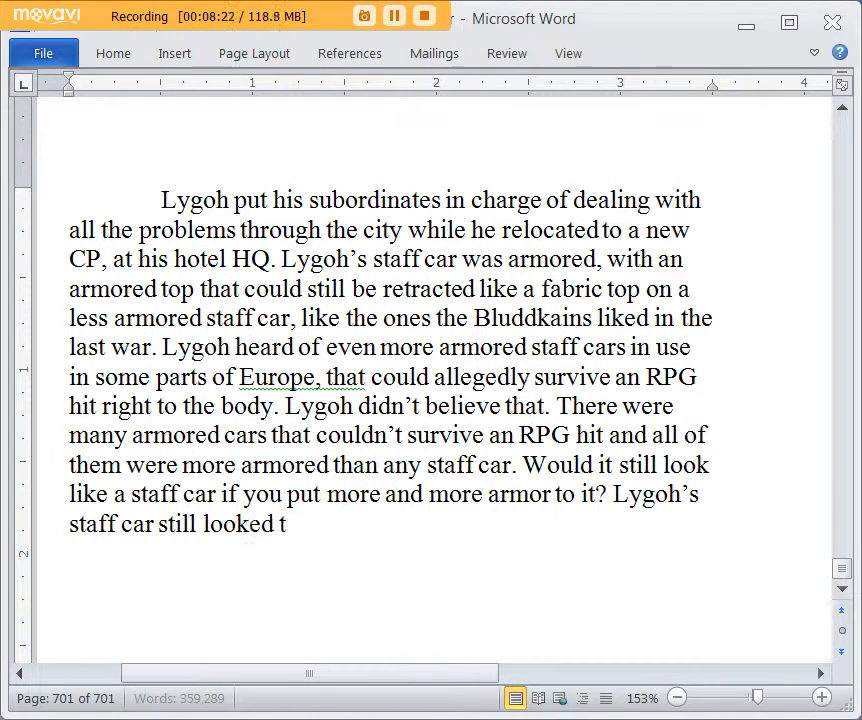
text(he part,)
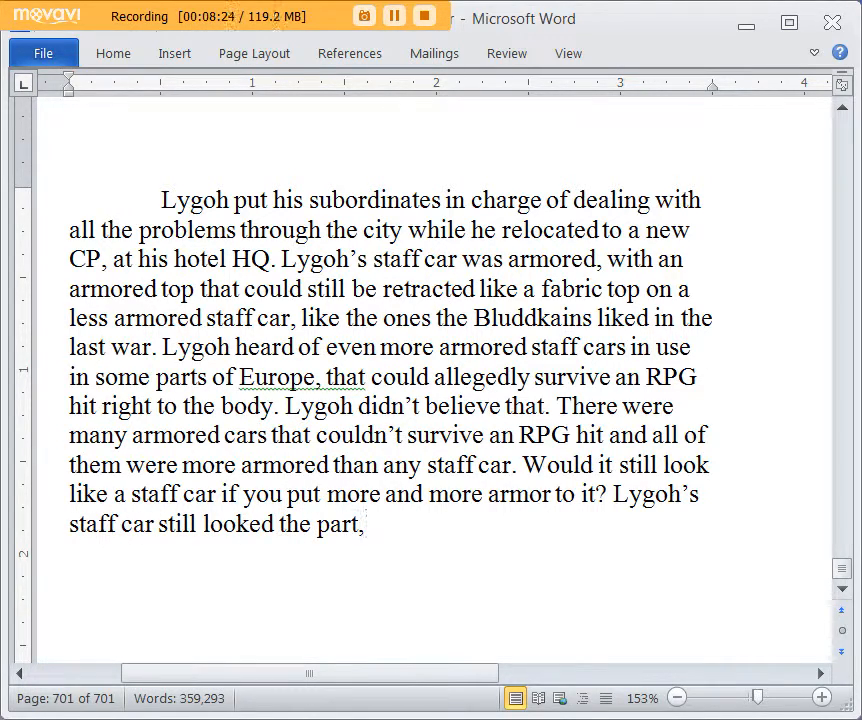
text( having a fine )
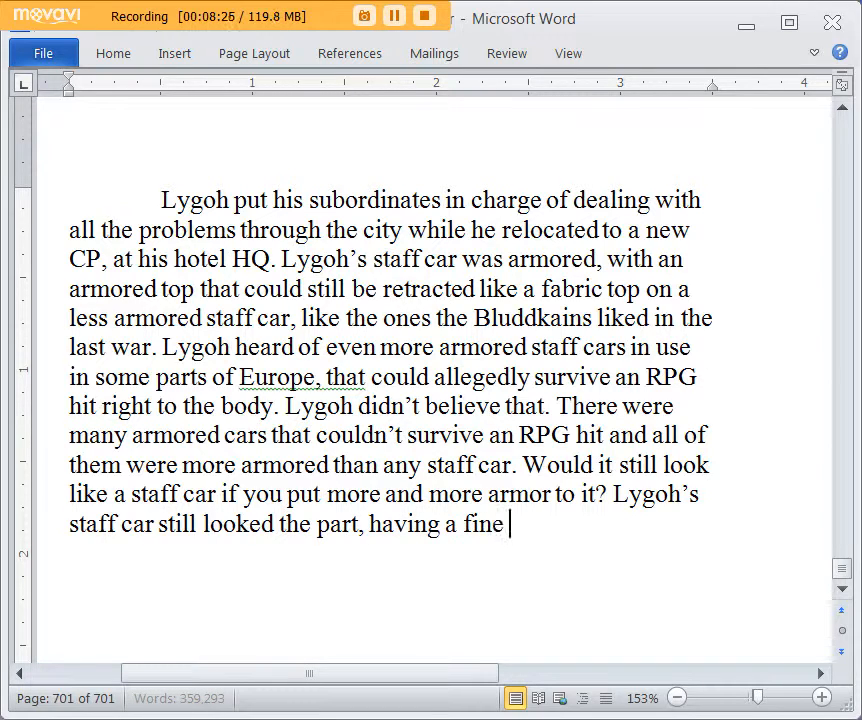
text(silver gray paintk)
key(BackSpace)
text(job)
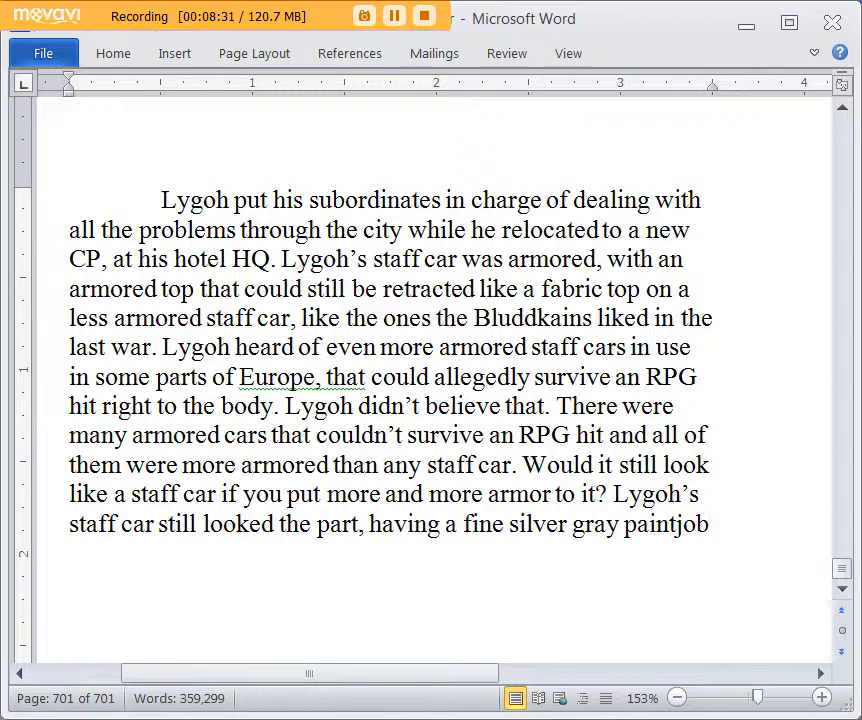
text(, well polished by)
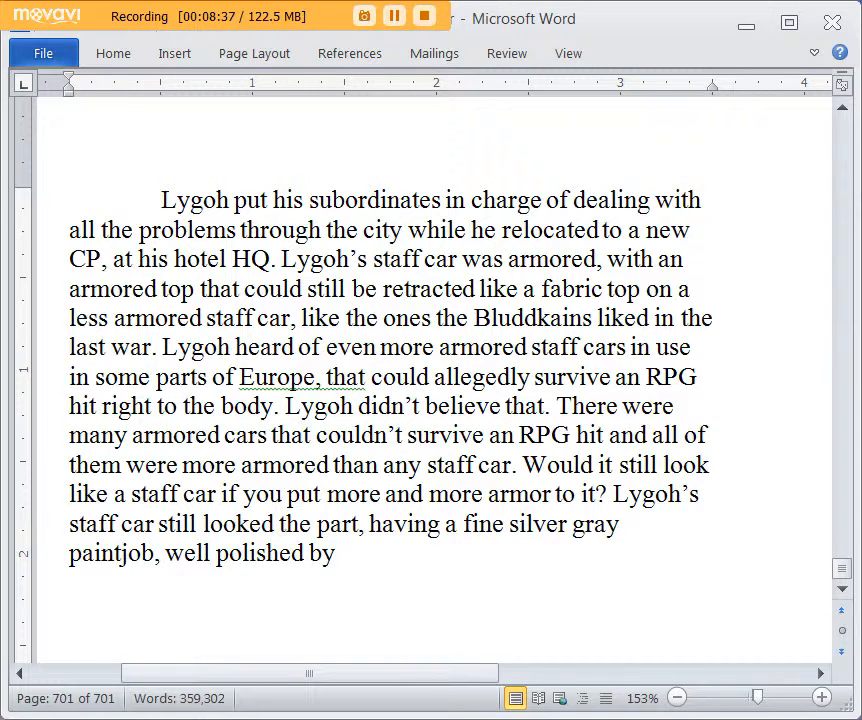
Step: Finish the paintjob sentence with ", well polished by Lygoh's subordinates."
text(L)
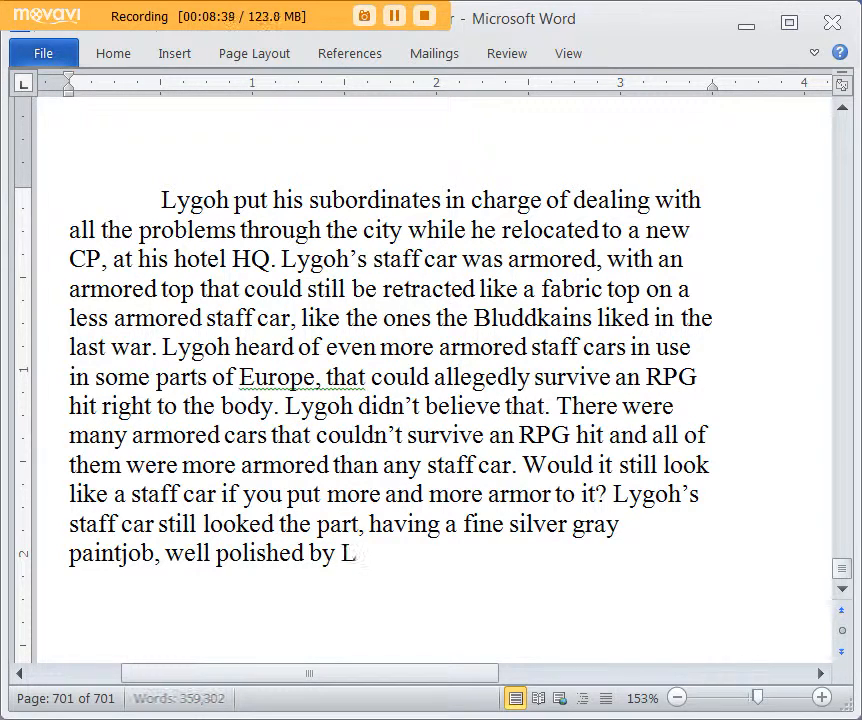
text(ygoh's subodinates)
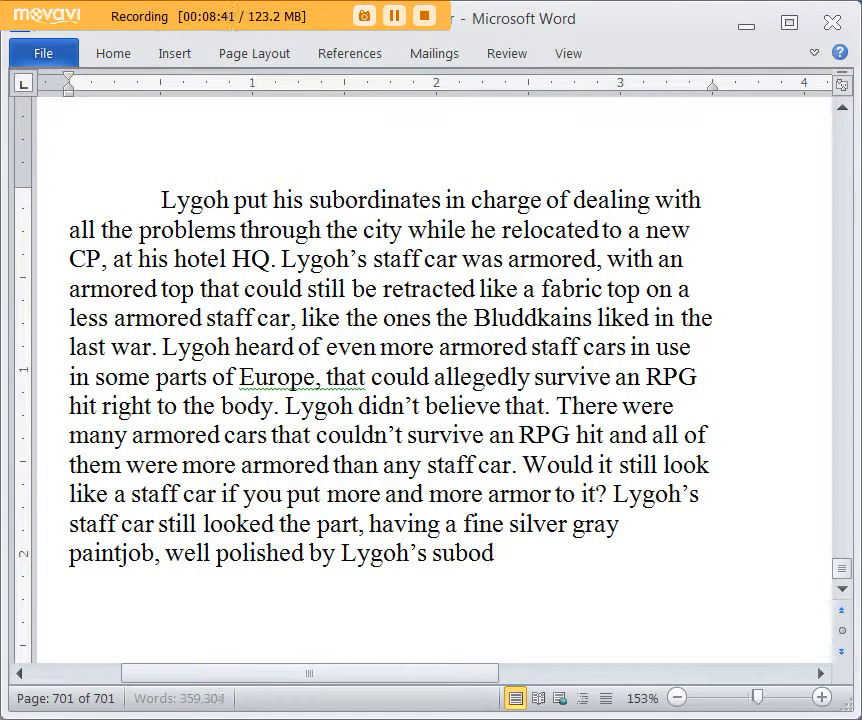
text(. Lyg)
key(BackSpace)
key(BackSpace)
key(BackSpace)
key(BackSpace)
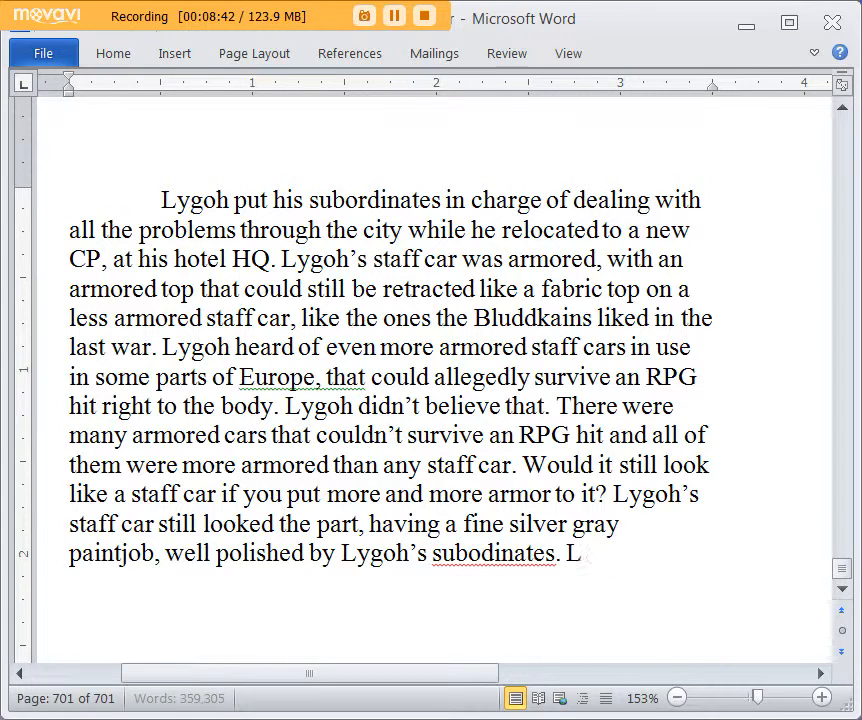
key(BackSpace)
key(BackSpace)
key(BackSpace)
key(BackSpace)
key(BackSpace)
key(BackSpace)
key(BackSpace)
key(BackSpace)
text(rdin)
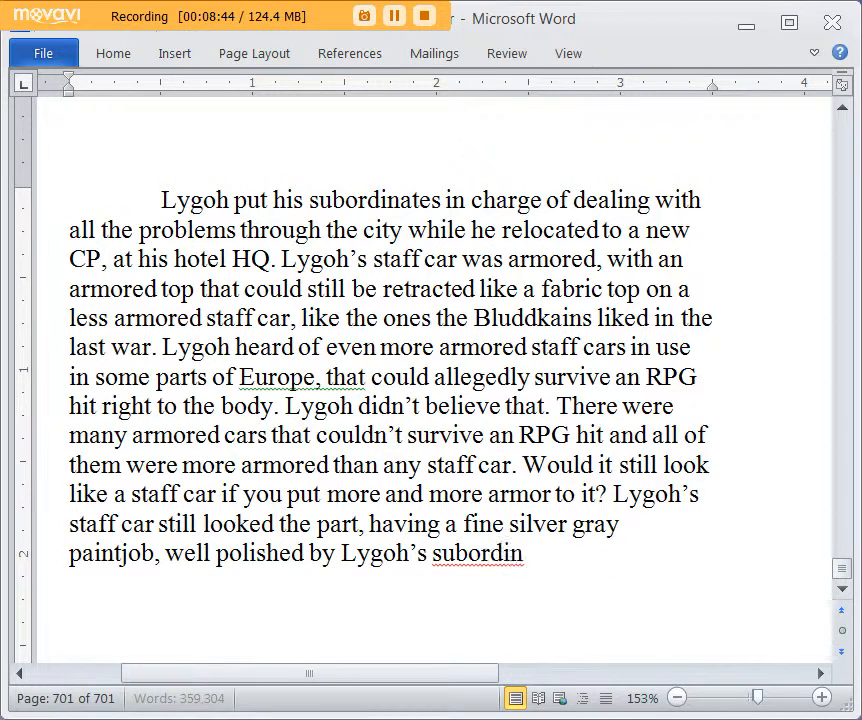
text(ates. Ly)
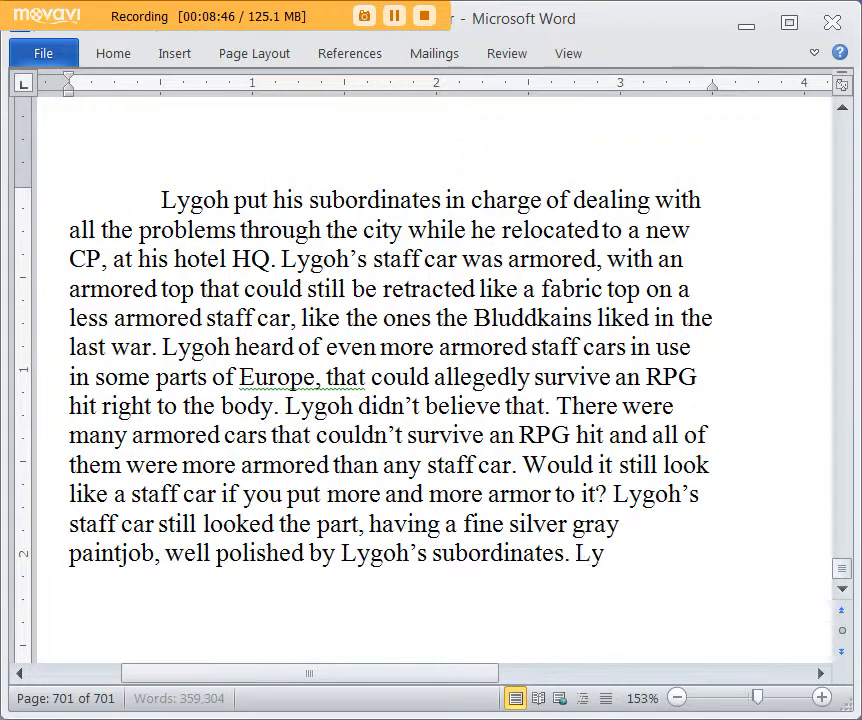
text(goh d)
Step: Write the sentence "Lygoh drove with a team of bodyguards, including the driver."
key(BackSpace)
text(drove wi)
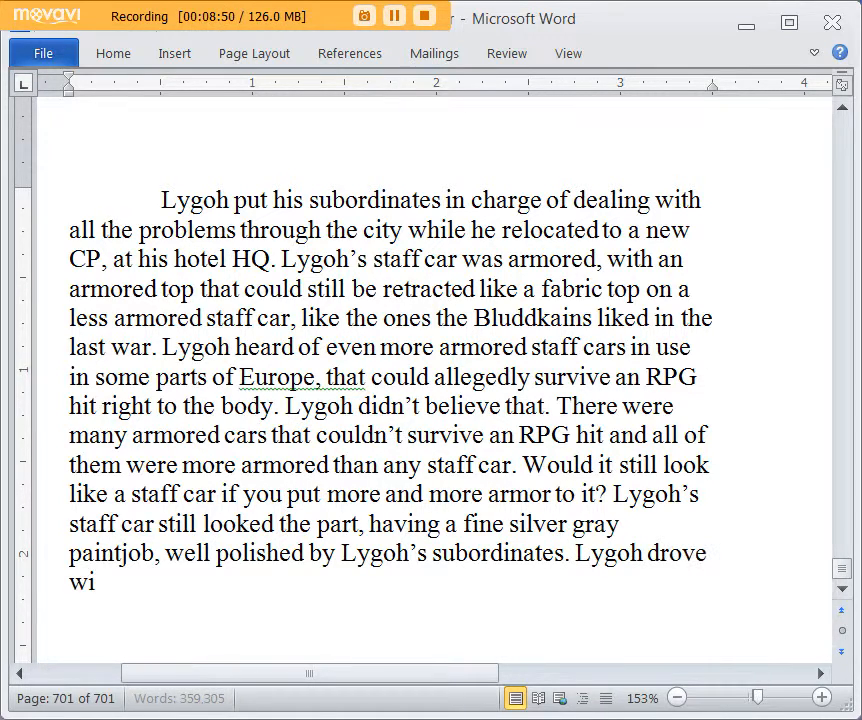
text(th a team of bodyguards, including the driver. A)
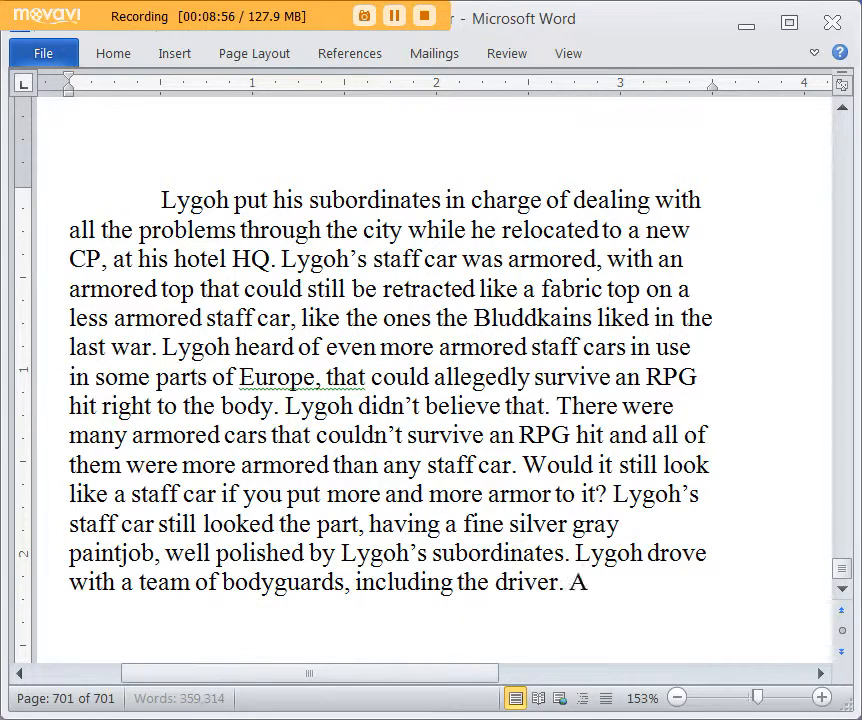
text(ll were pretty w)
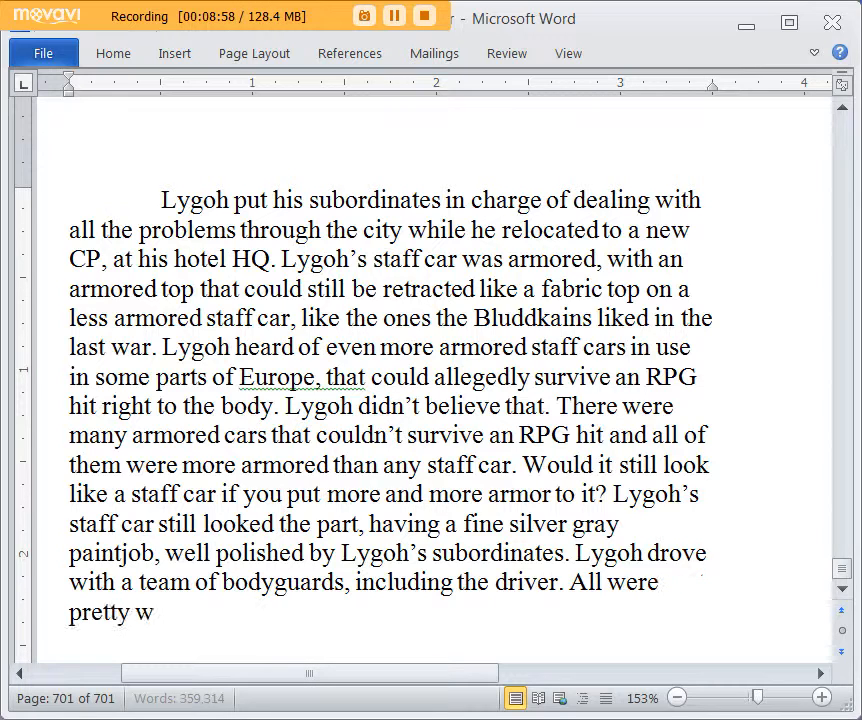
text(ell armed and Lygo)
text(h himself carried)
text( two pistols on )
text(him. There was)
text( a time)
Step: Write "There was a time earlier in the war when he carried a hand grenade as well to kill himself to avoid capture."
key(BackSpace)
key(BackSpace)
key(BackSpace)
key(BackSpace)
text(a time ea)
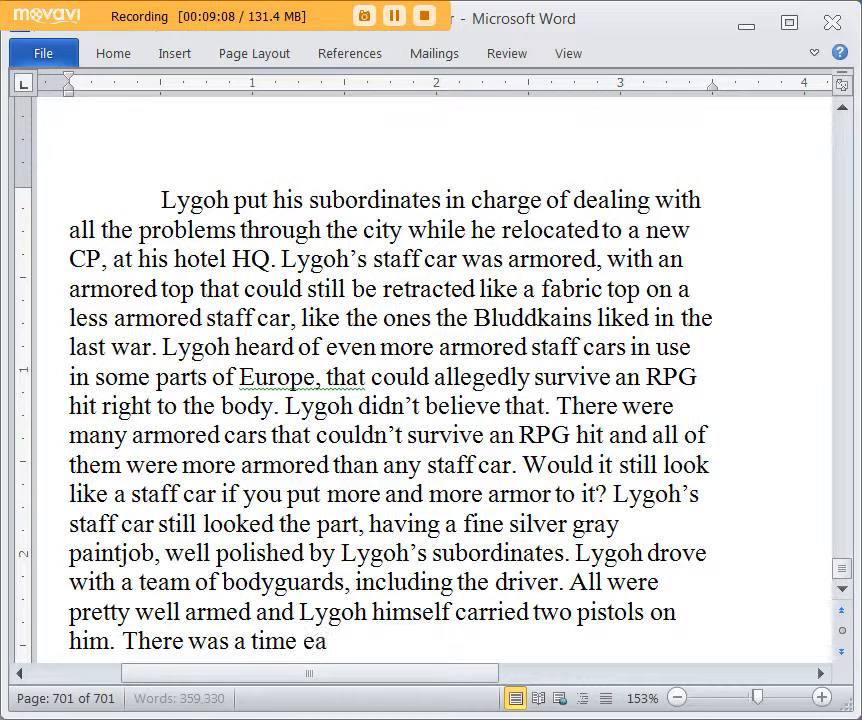
text(rlier in the war when he carried a hand g)
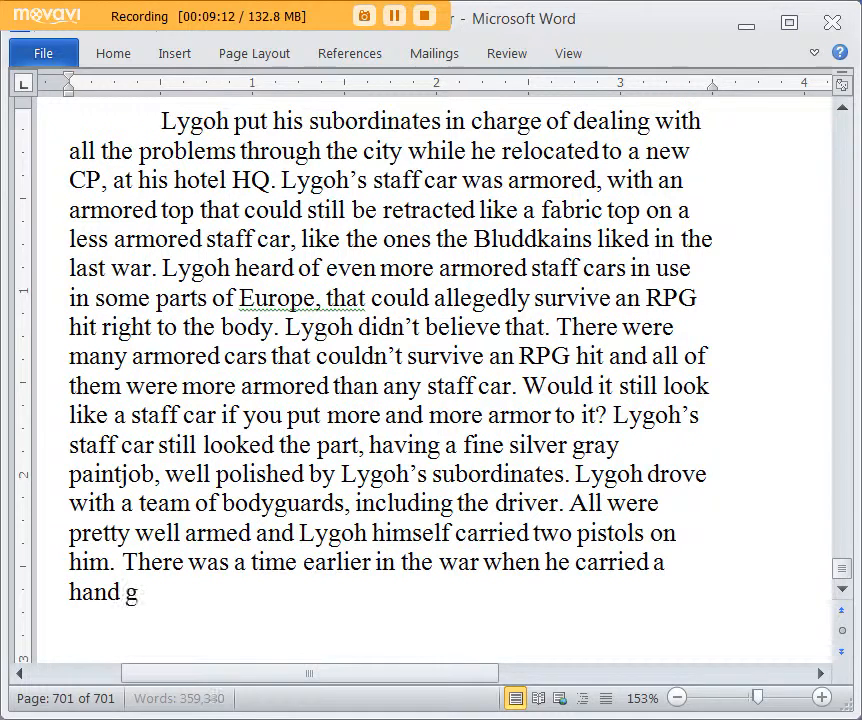
text(renade as well to kill himself to)
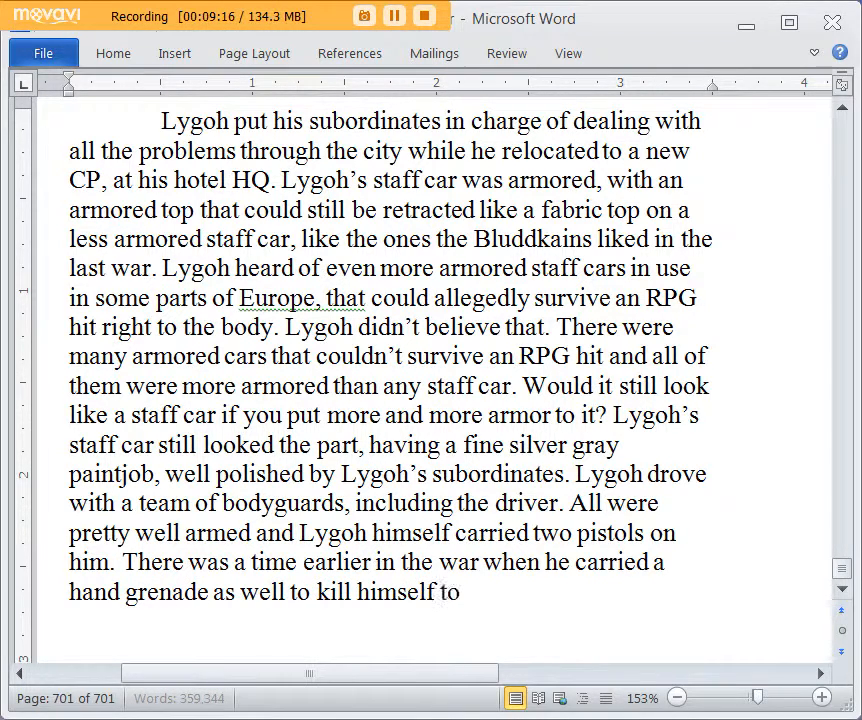
text( avoid capture.)
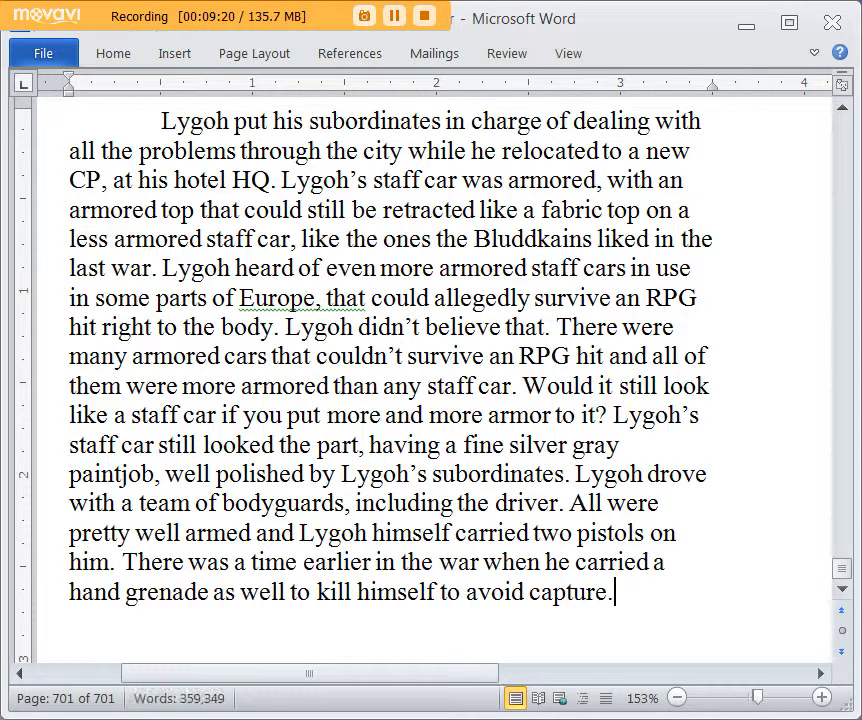
text( Lyghol)
Step: Add the sentence "Lygoh heard of some botched suicides with pistols and he didn't want to end up like that."
key(BackSpace)
key(BackSpace)
key(BackSpace)
text(oh heard of)
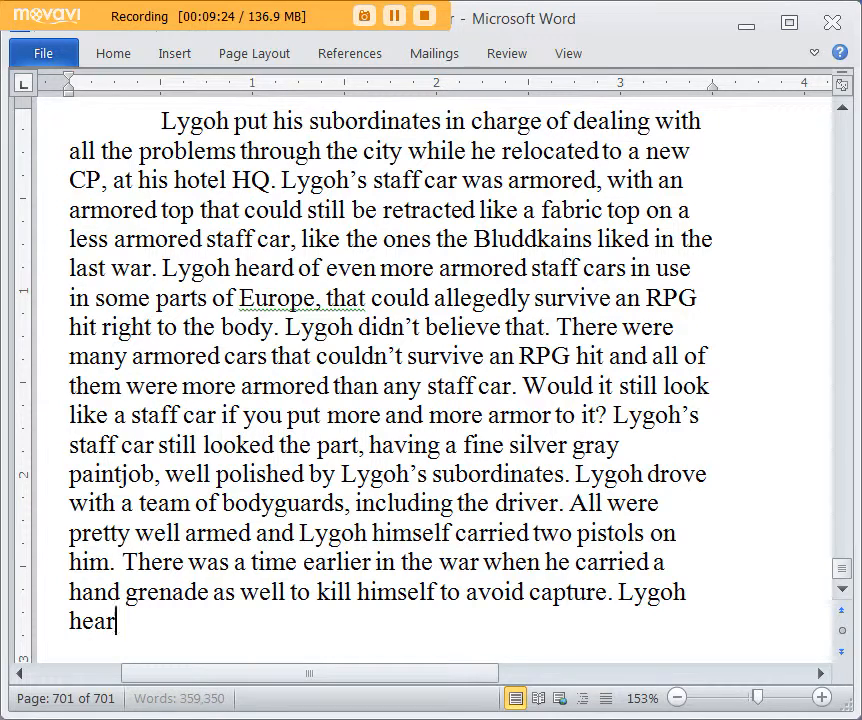
text( some botched su)
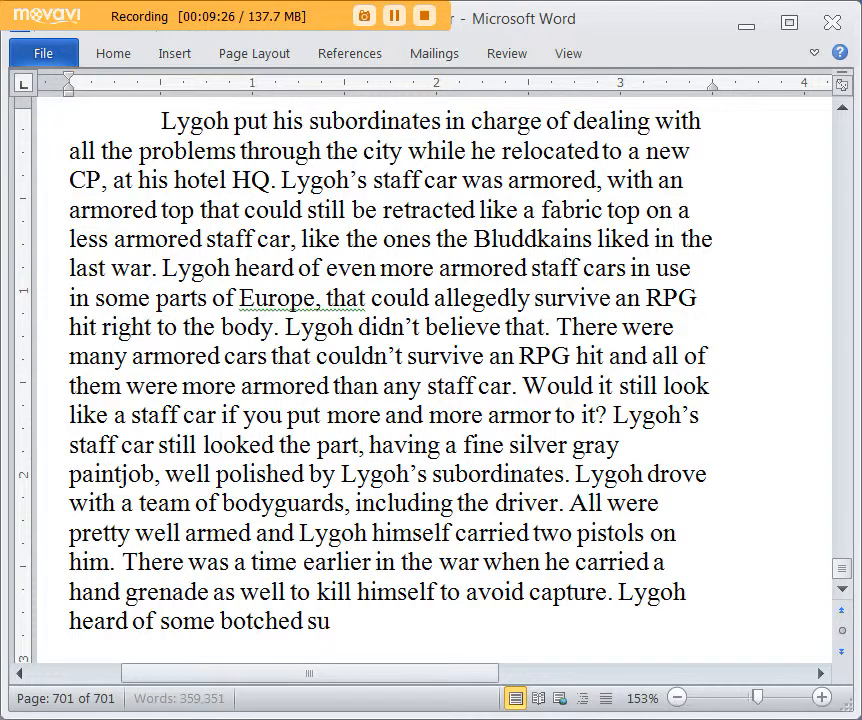
text(icides)
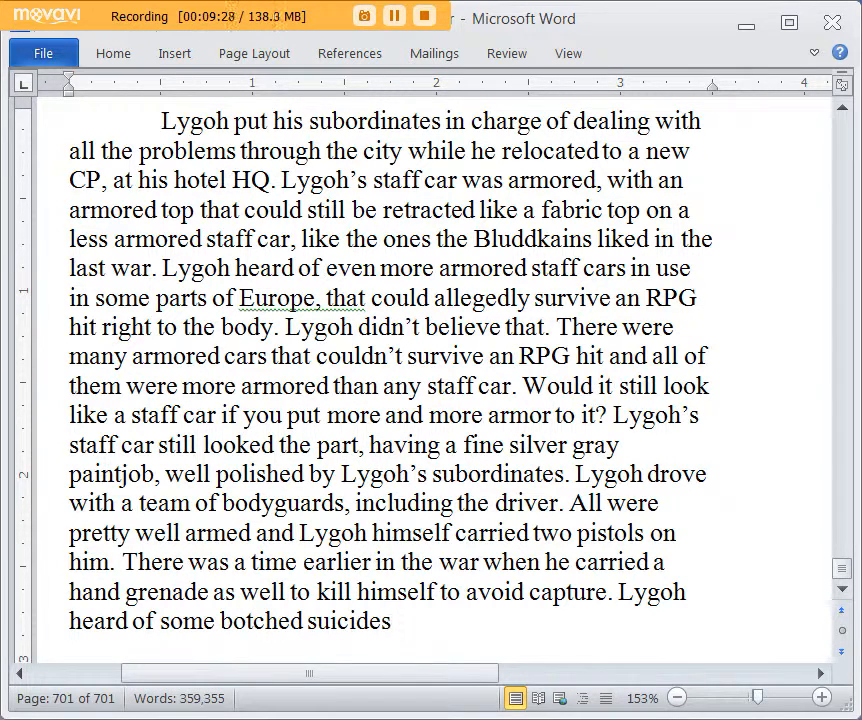
text( with pistols an)
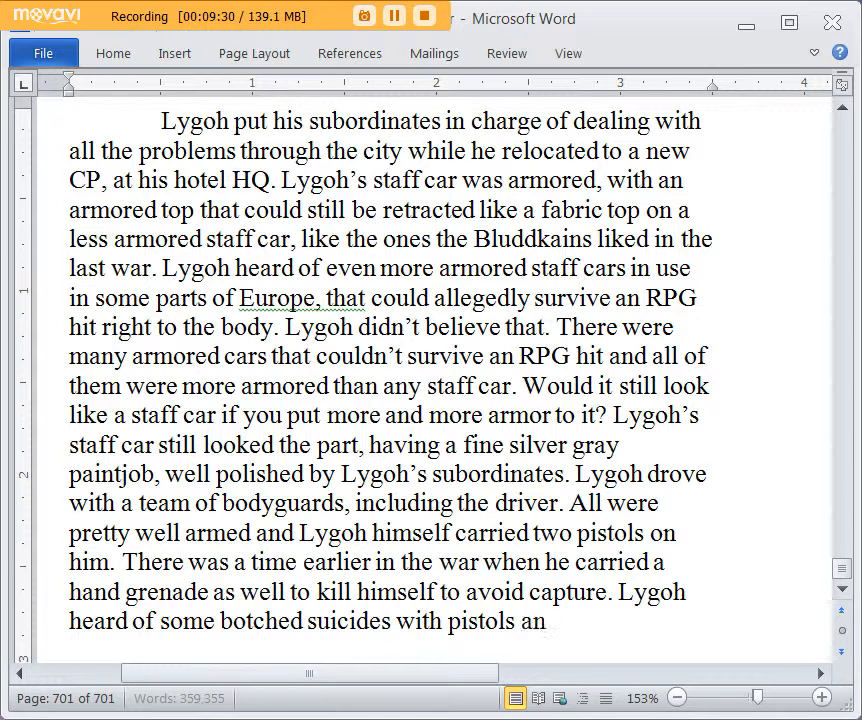
text(d he didn't want to e)
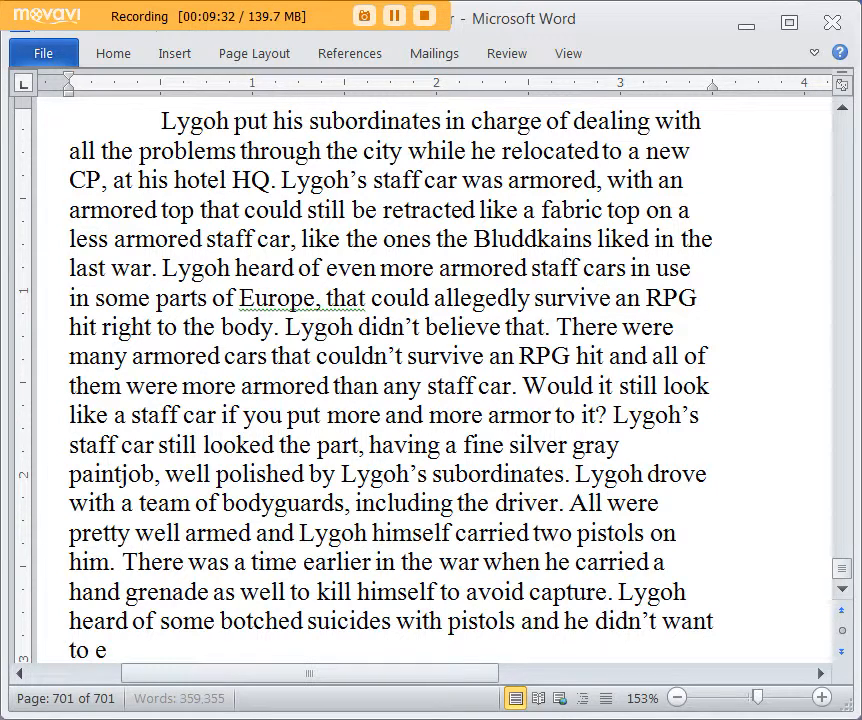
text(nd up like that.)
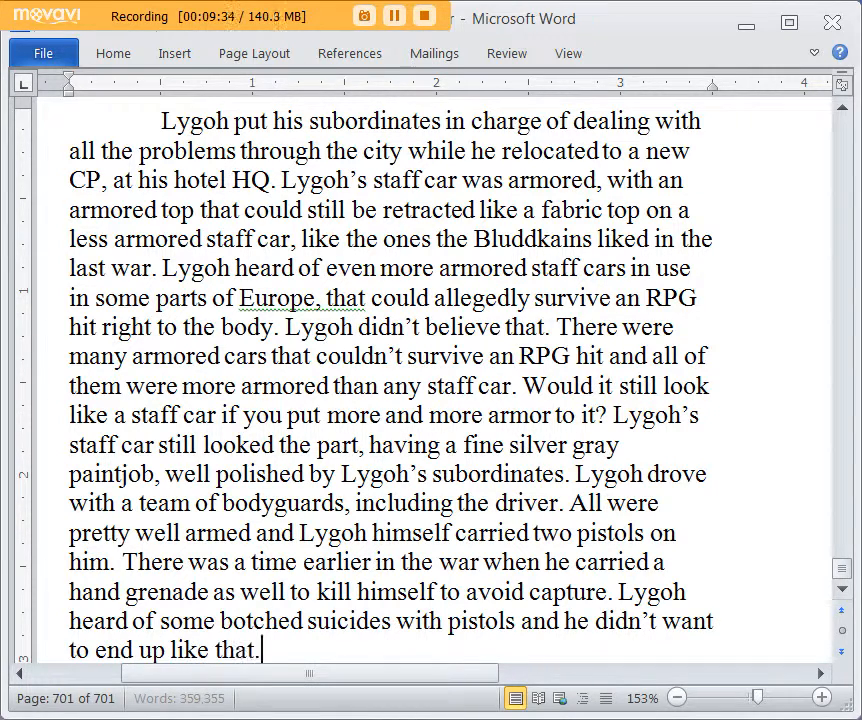
text( He took)
Step: Write the sentence "He never heard of a grenade pressed under the chin failing to kill someone."
key(BackSpace)
key(BackSpace)
key(BackSpace)
key(BackSpace)
text(never heard)
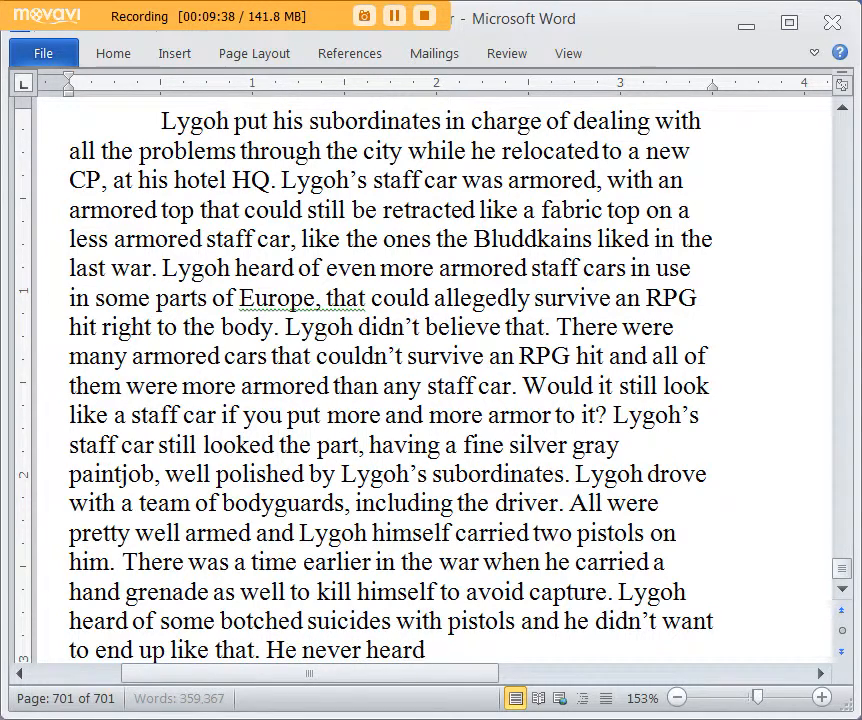
text( of a grenad)
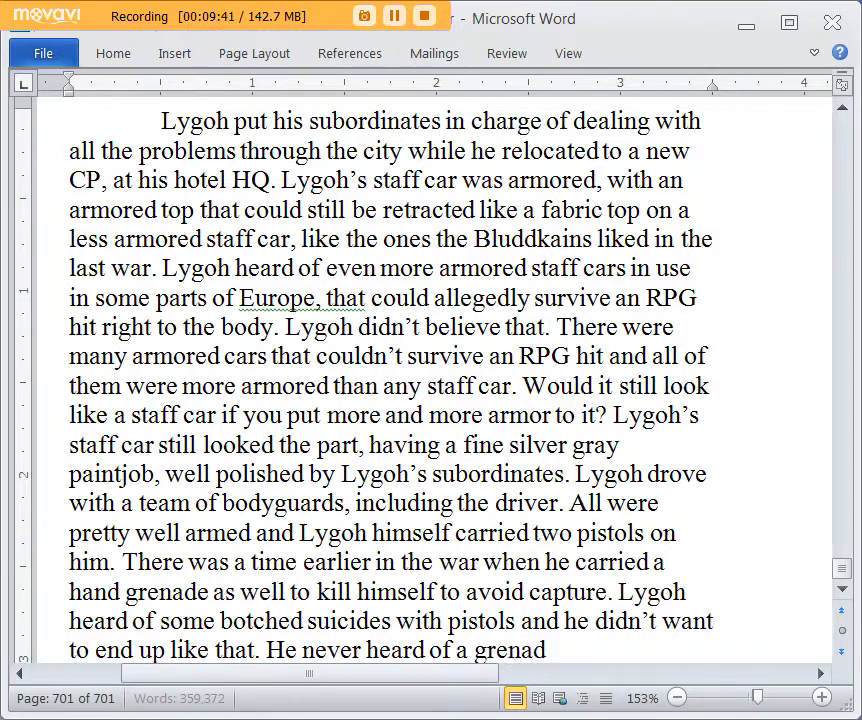
text(e)
text( press)
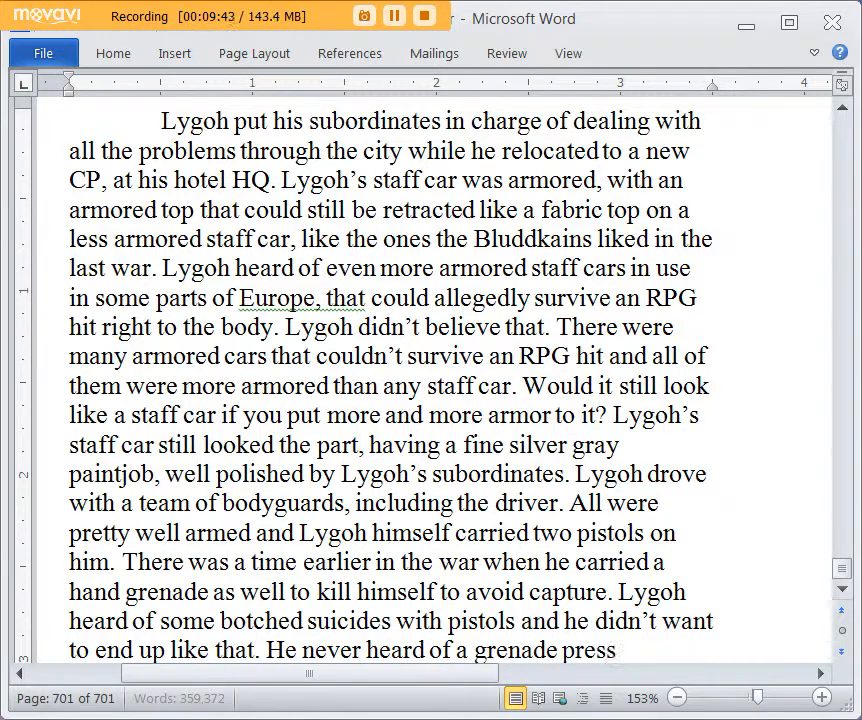
text(ed under the chin fail)
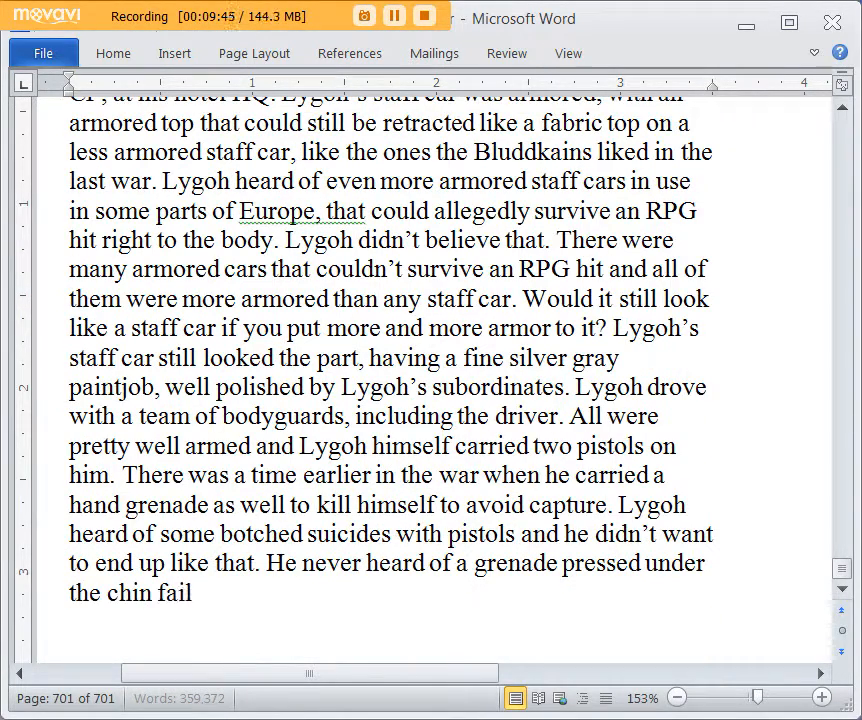
text(ing to kill someone.)
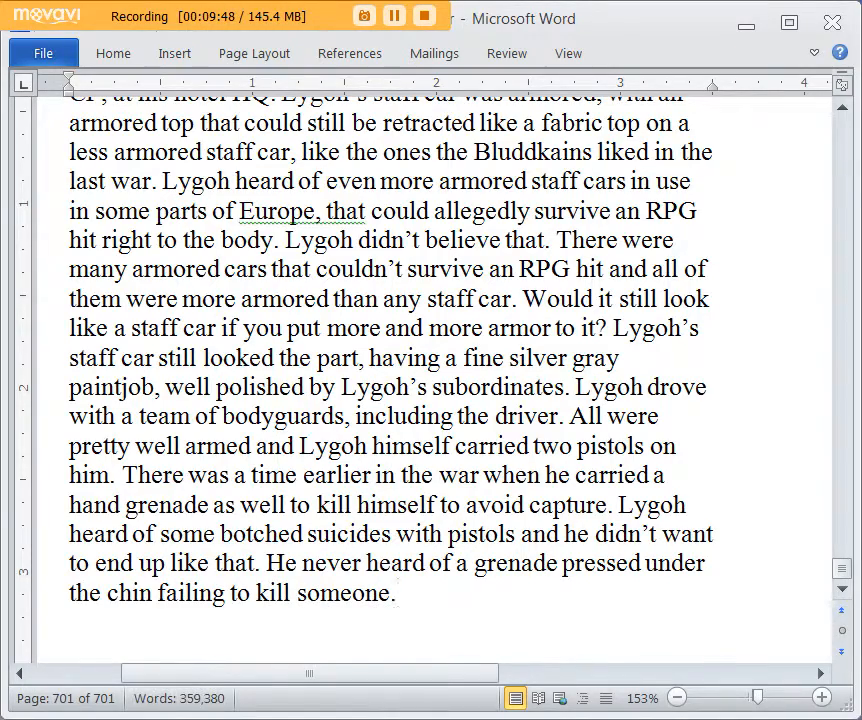
Step: Start a new paragraph after the sentence about the grenade pressed under the chin
scroll(747, 391, up, 2)
scroll(747, 391, down, 5)
scroll(747, 391, up, 2)
scroll(747, 391, down, 1)
key(Return)
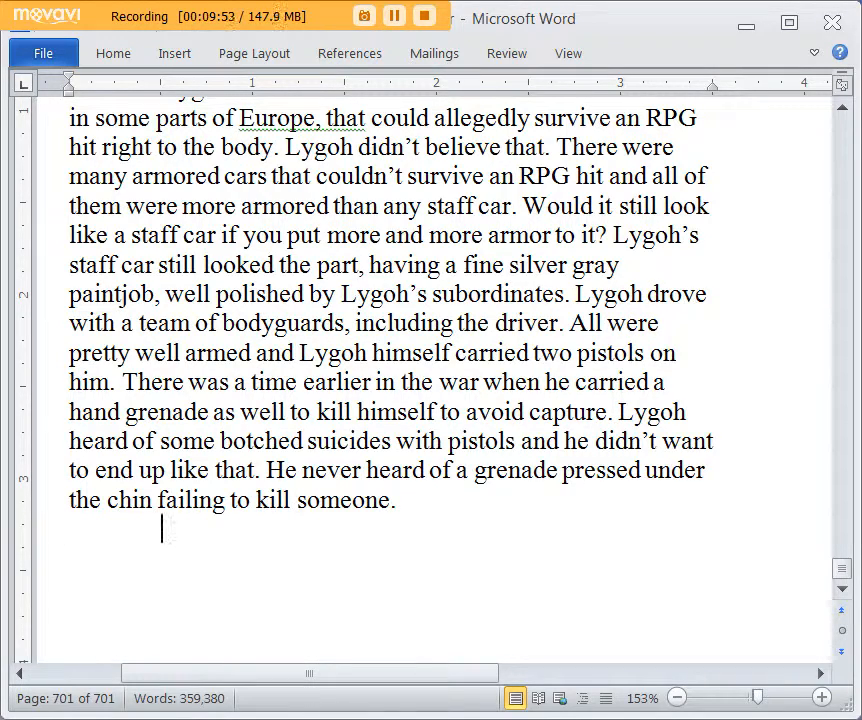
scroll(400, 300, down, 1)
scroll(400, 300, up, 1)
scroll(161, 620, up, 2)
scroll(161, 620, down, 1)
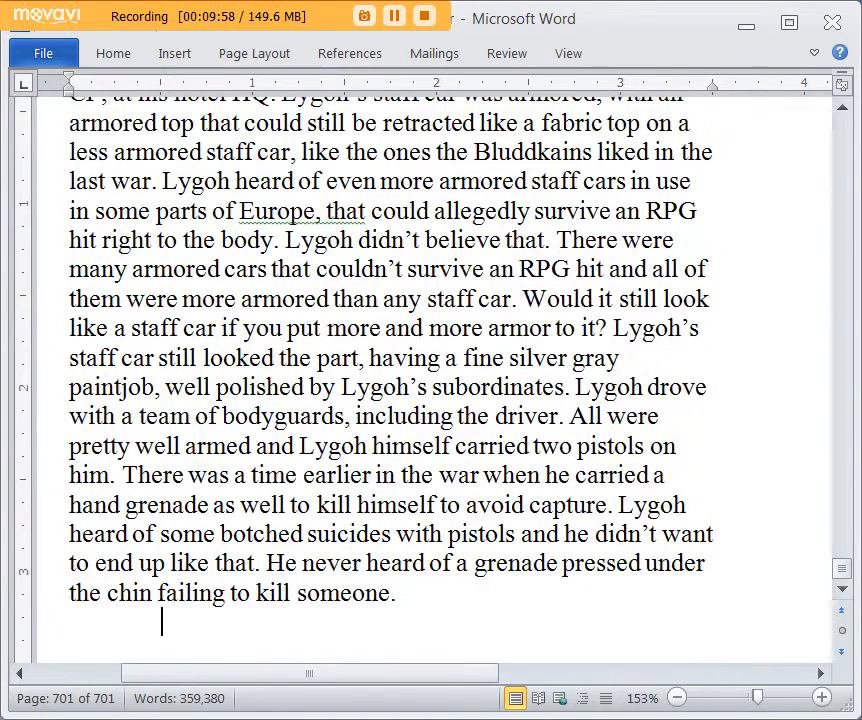
scroll(161, 530, down, 1)
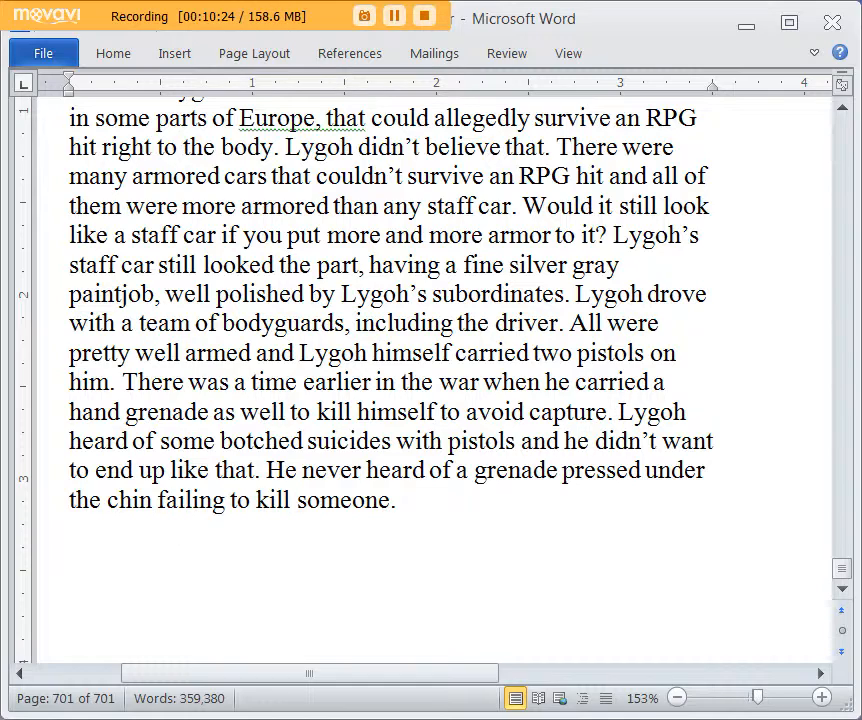
scroll(768, 399, down, 1)
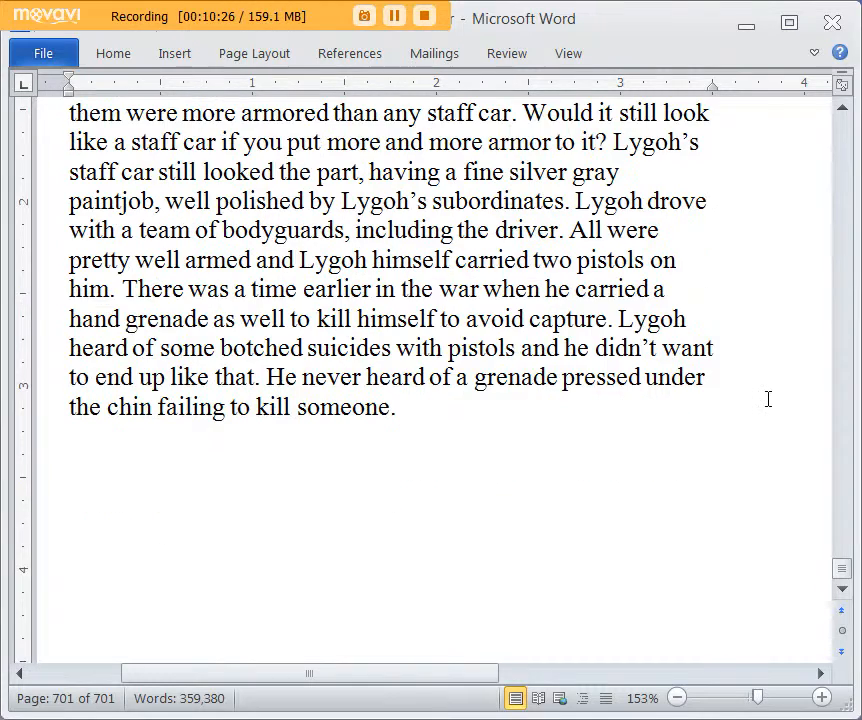
scroll(750, 400, up, 1)
scroll(640, 420, down, 1)
Step: Open the new paragraph with "Lygoh didn’t feel particularly safe in the staff car, as it was speeding around Liverpool."
text(Lygoh)
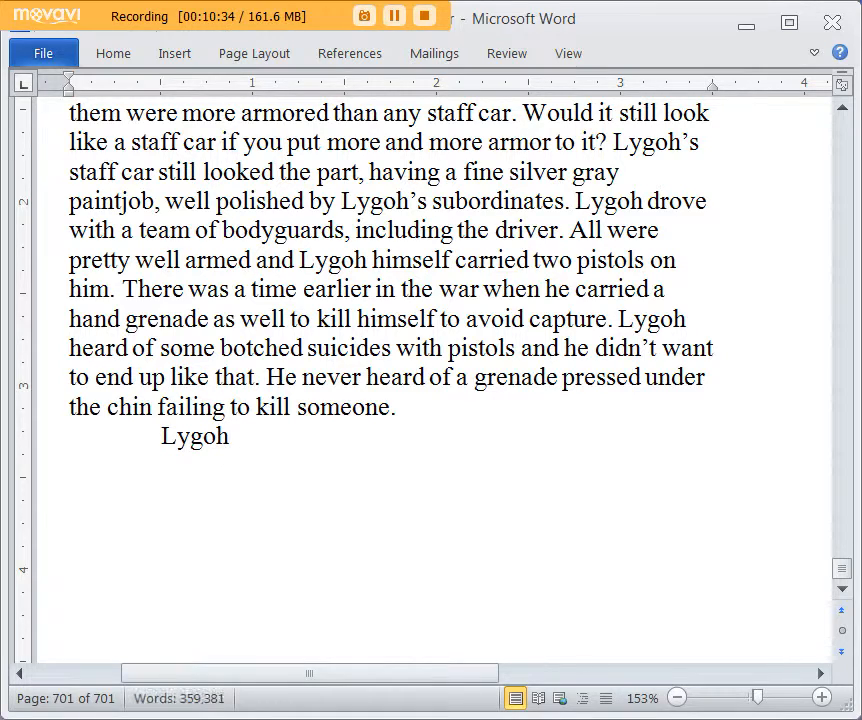
text( didn’t feel part)
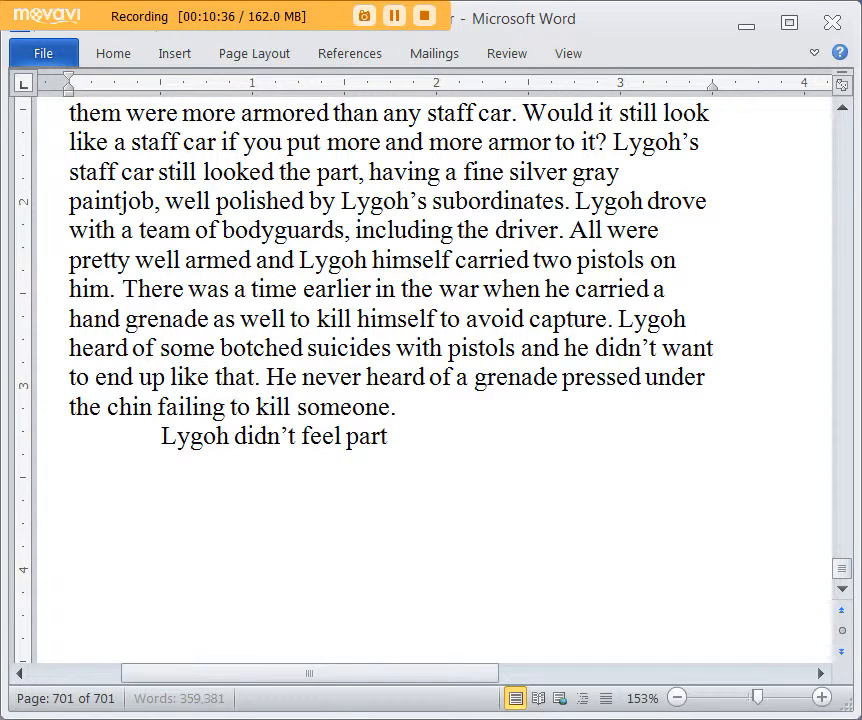
text(icularly safe in the st)
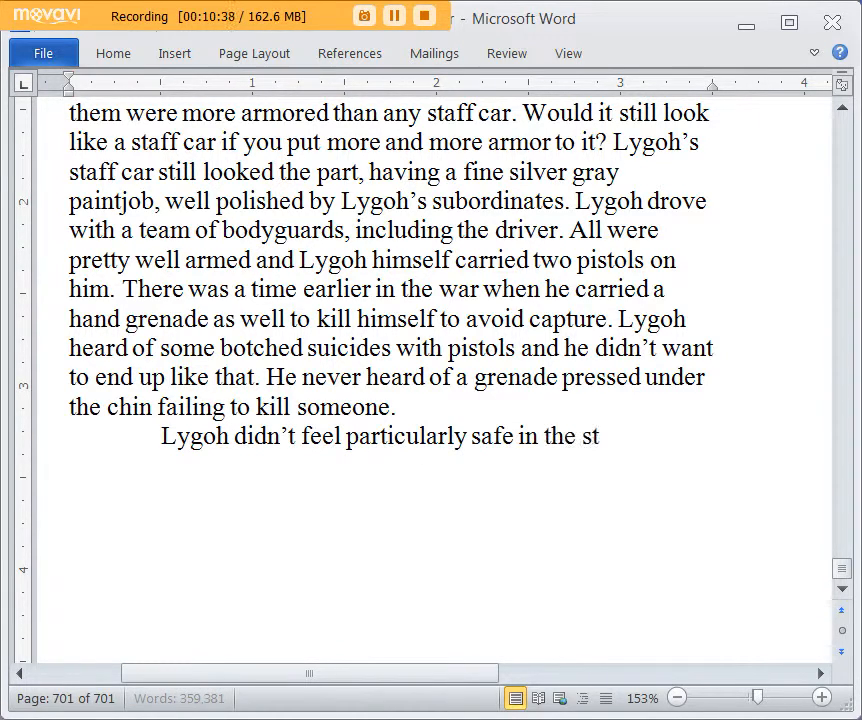
text(aff car, as it was sp)
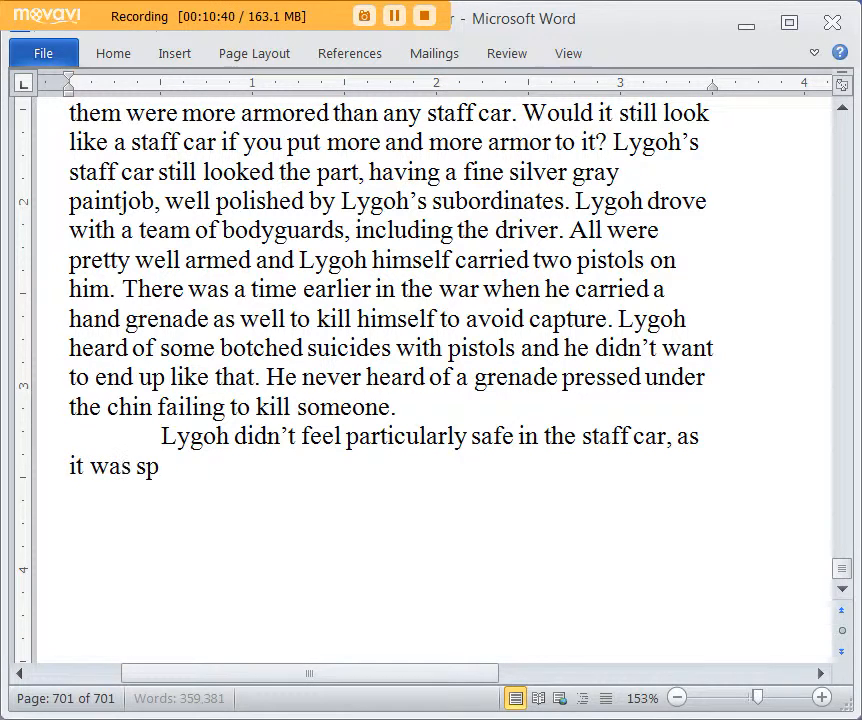
text(eeding around Liv)
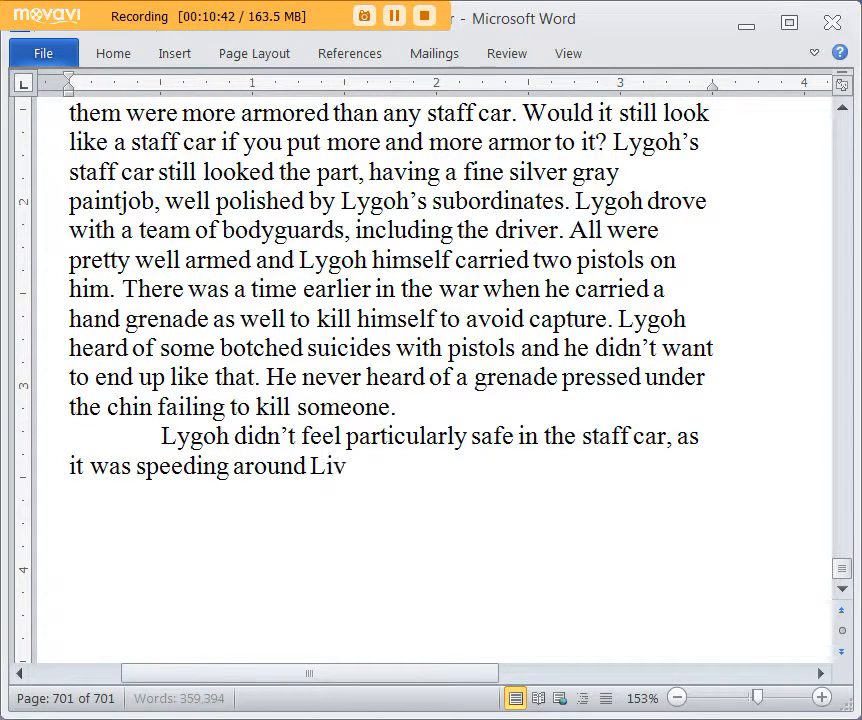
text(erpool. L)
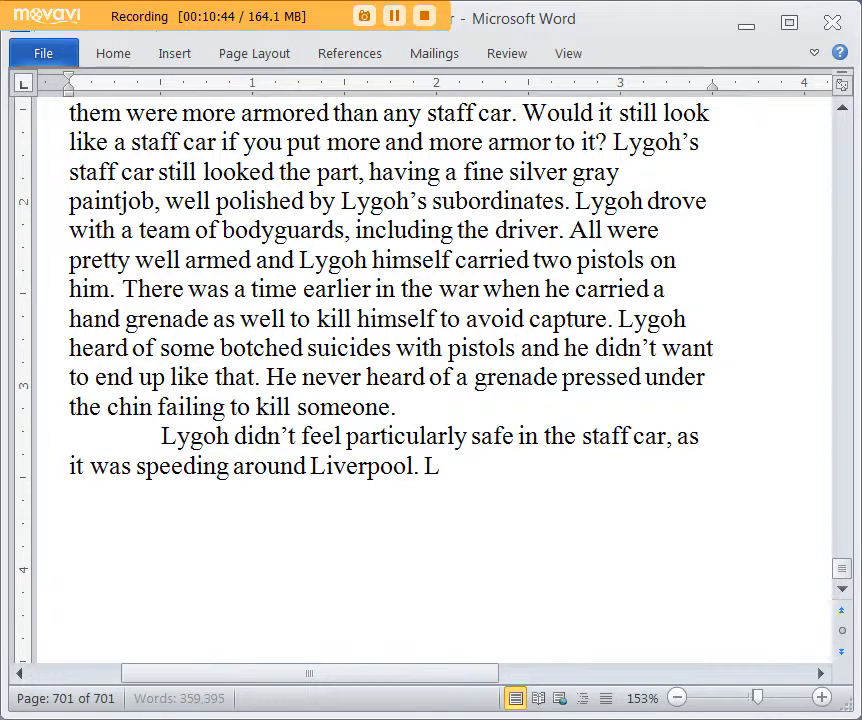
text(ygoh)
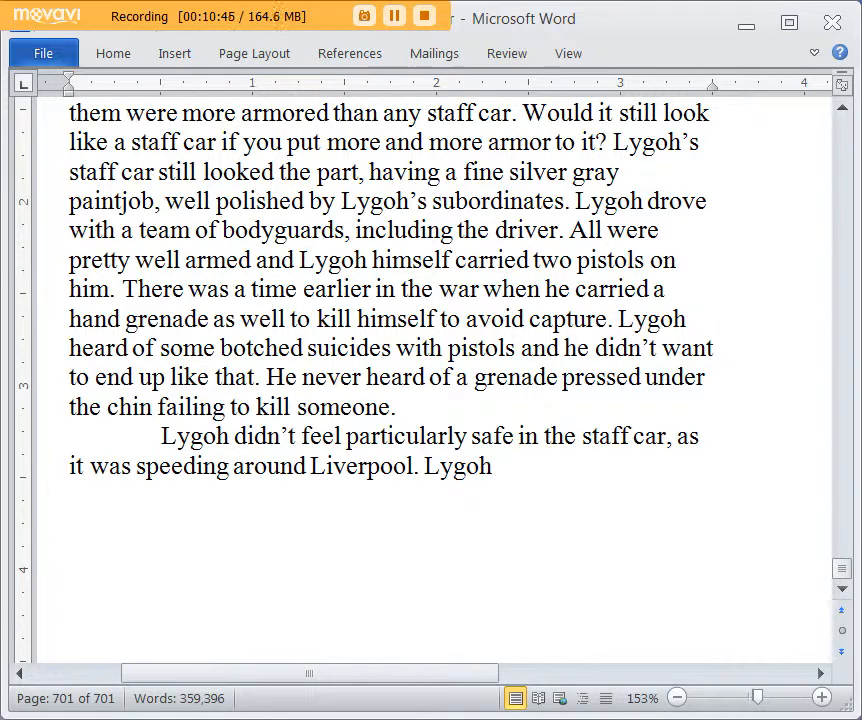
text( knew he had to )
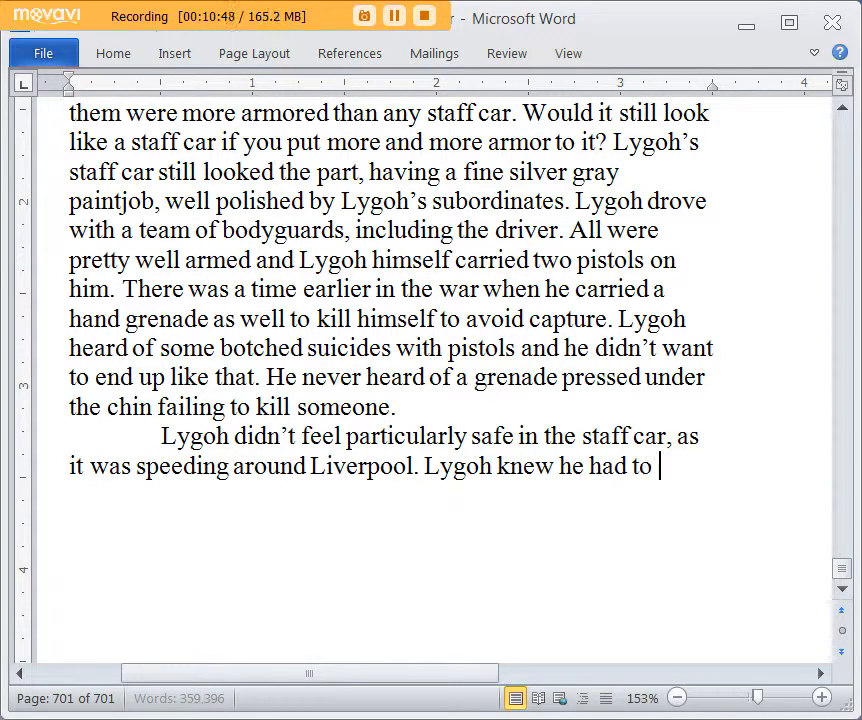
text(go around)
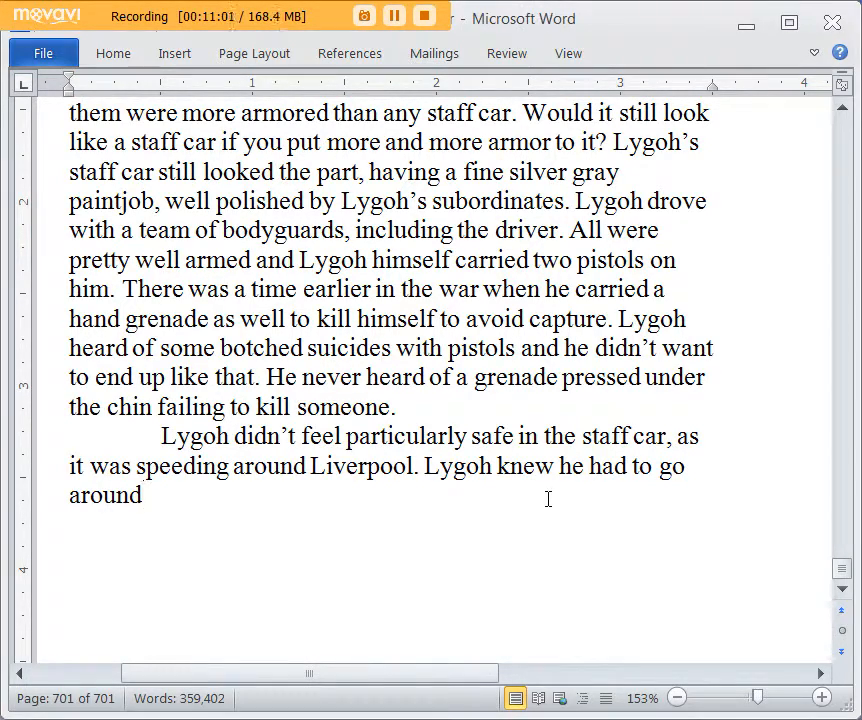
Step: Add the sentence "Lygoh knew he had to go around the city to see what was going on."
text(the wh)
key(BackSpace)
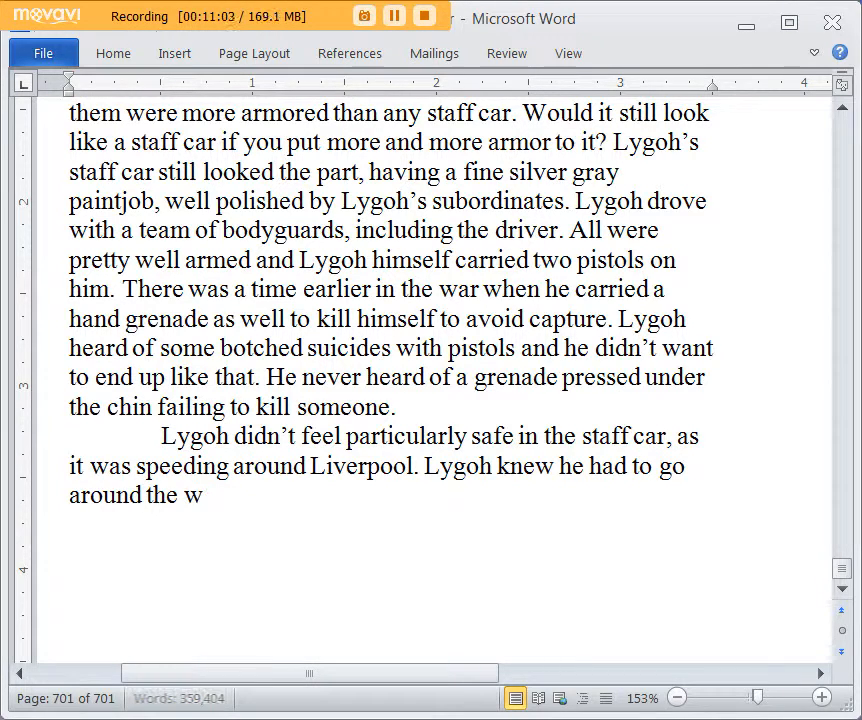
key(BackSpace)
key(BackSpace)
key(BackSpace)
text(e city to)
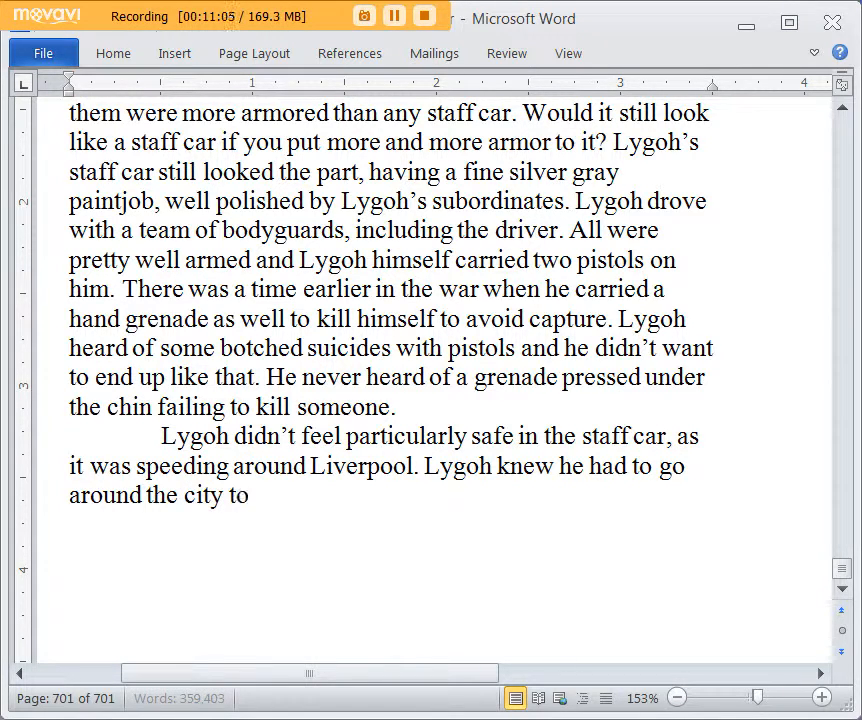
text( see what was going on)
text(. There were variou)
text(s uprisings that)
text( looked like something)
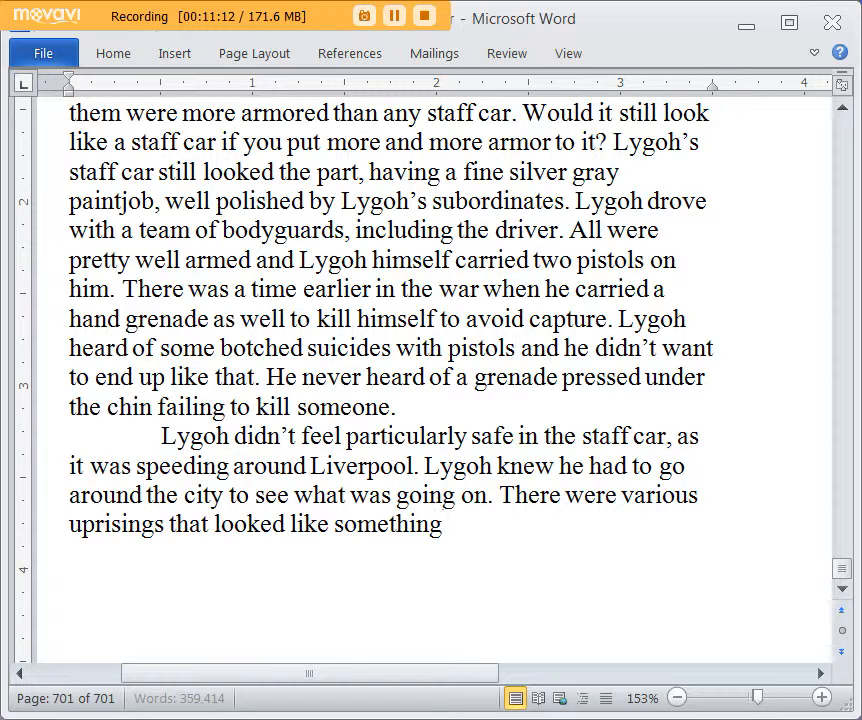
text( out of)
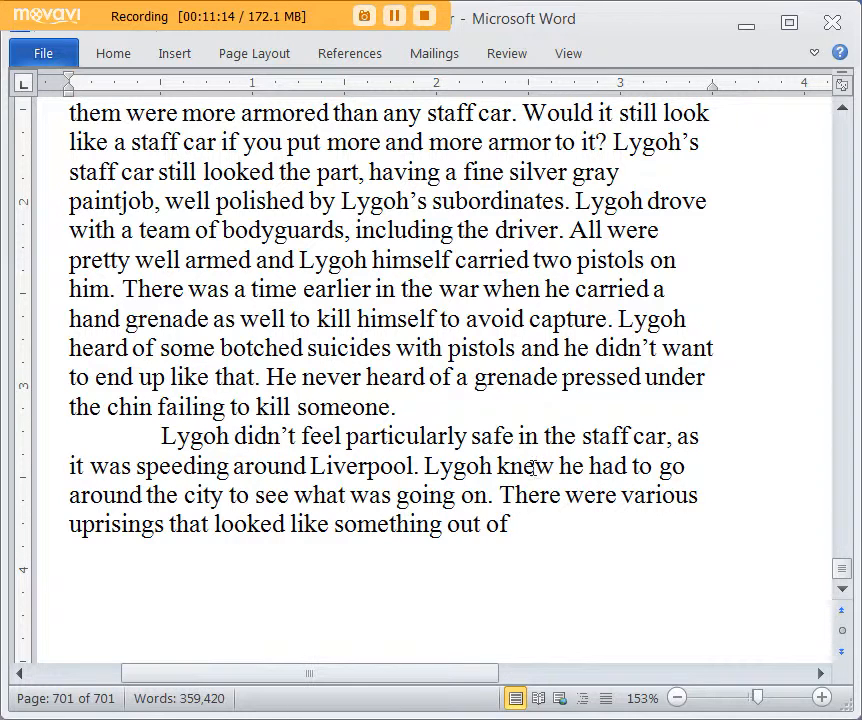
Step: Insert a new paragraph before "Lygoh didn’t feel particularly safe", beginning with "Lygoh’s car had a"
click(444, 408)
scroll(444, 408, down, 1)
key(Return)
text(Lygoh's car h)
key(BackSpace)
key(BackSpace)
key(BackSpace)
text(r)
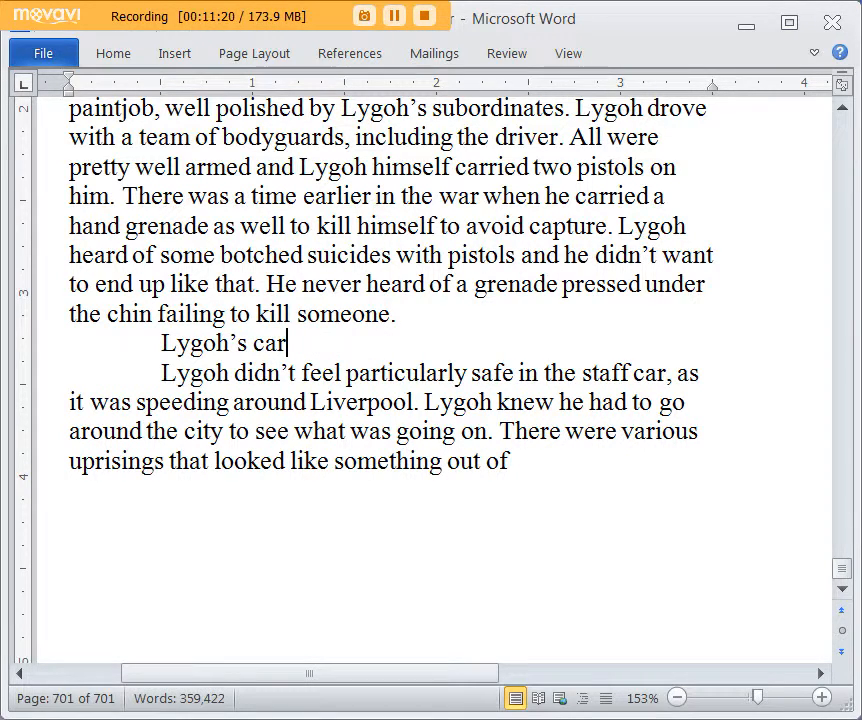
text( had a)
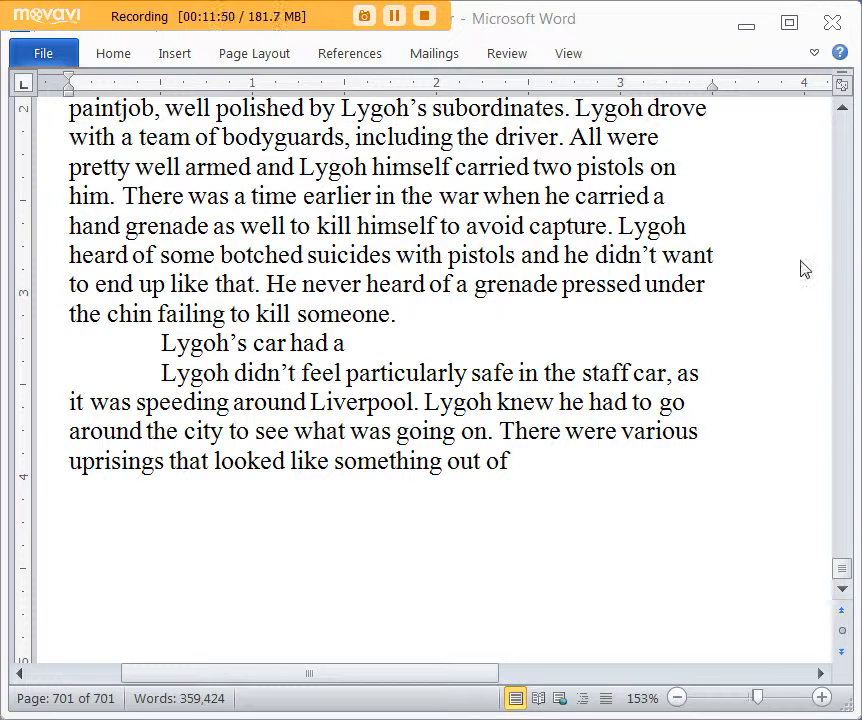
Step: Continue the inserted paragraph about Lygoh's car with "fully functioning command radio in it, so he could keep in contact"
click(438, 321)
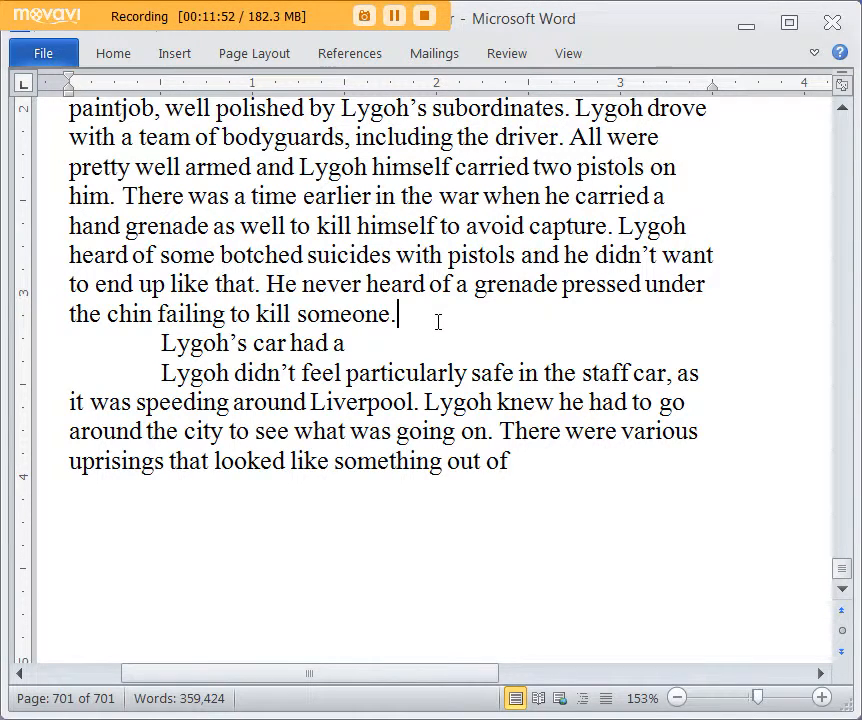
click(394, 349)
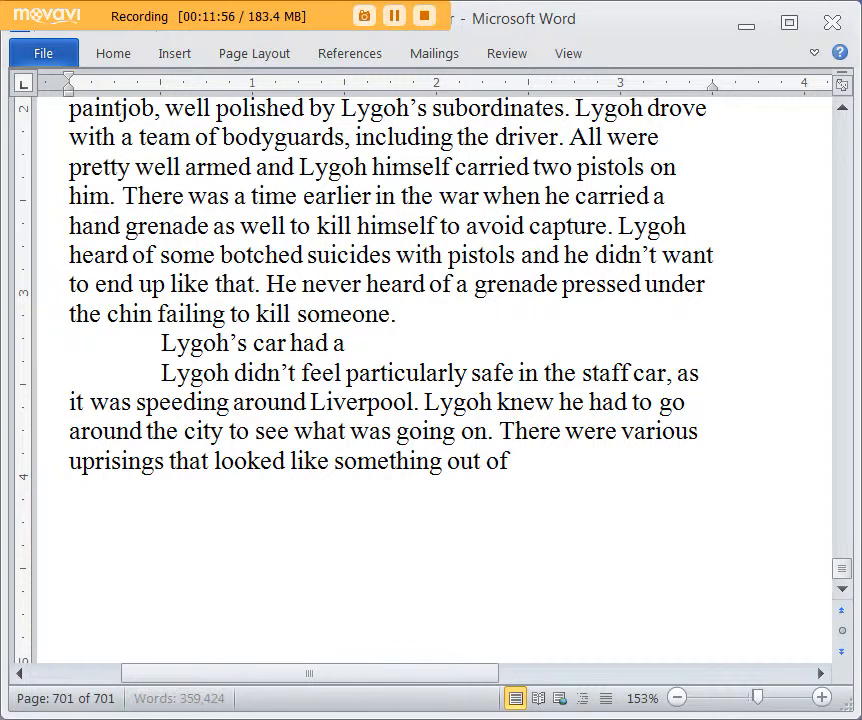
text(f)
key(BackSpace)
text(fully functionin)
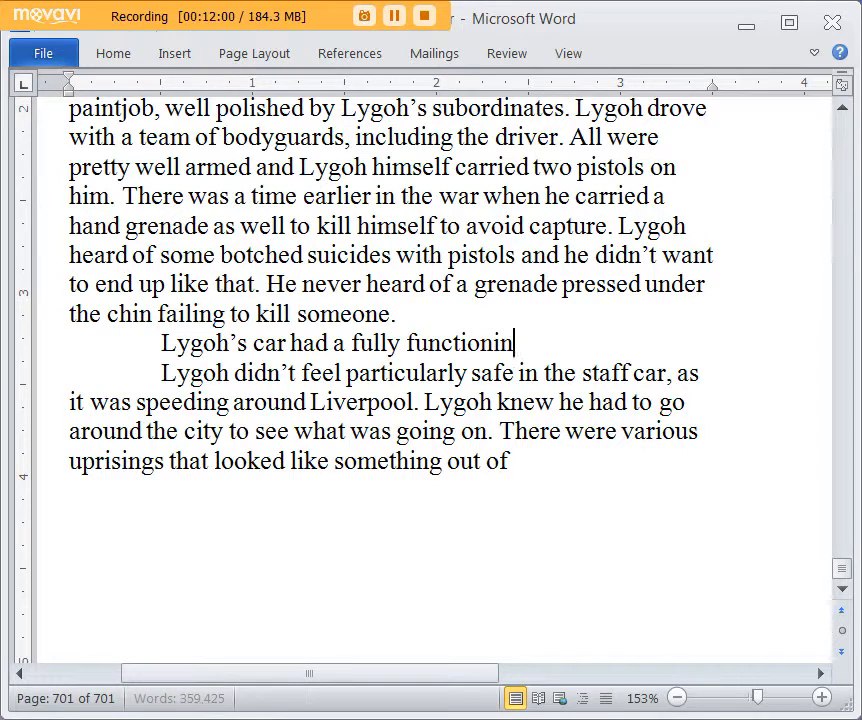
text(g command radio)
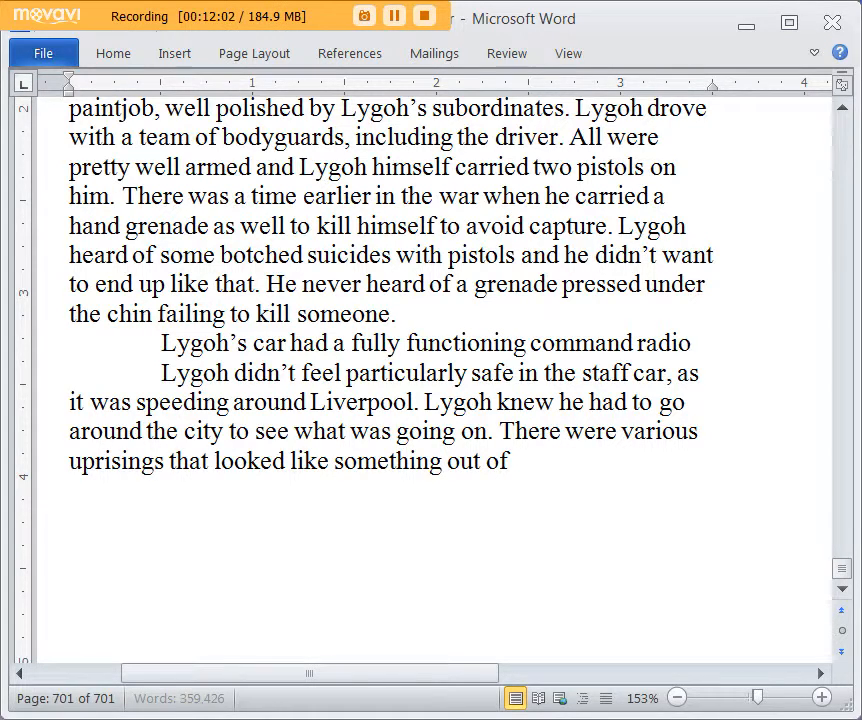
text( in it, so he could k)
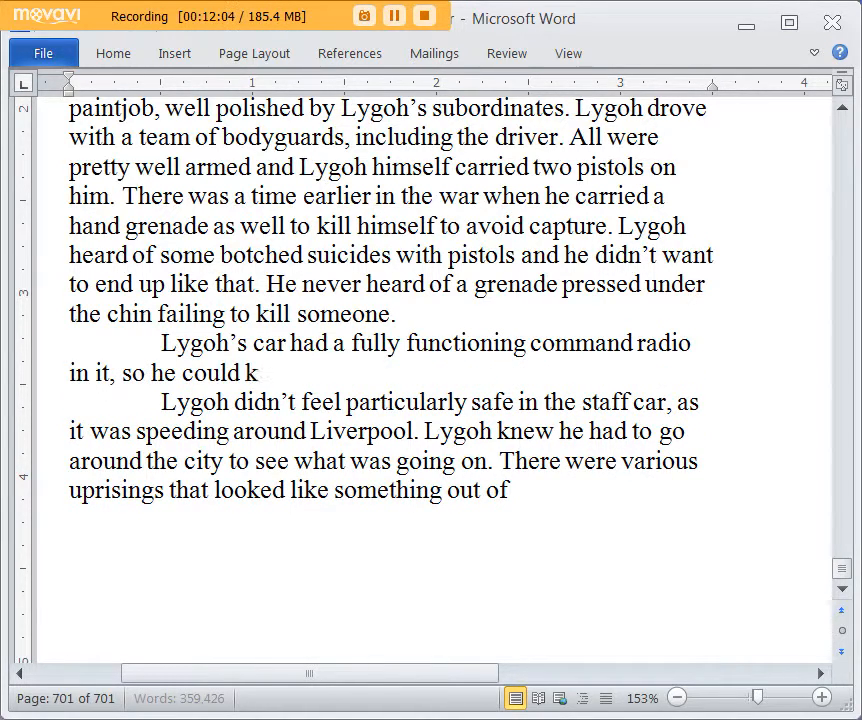
text(eep in contact with h)
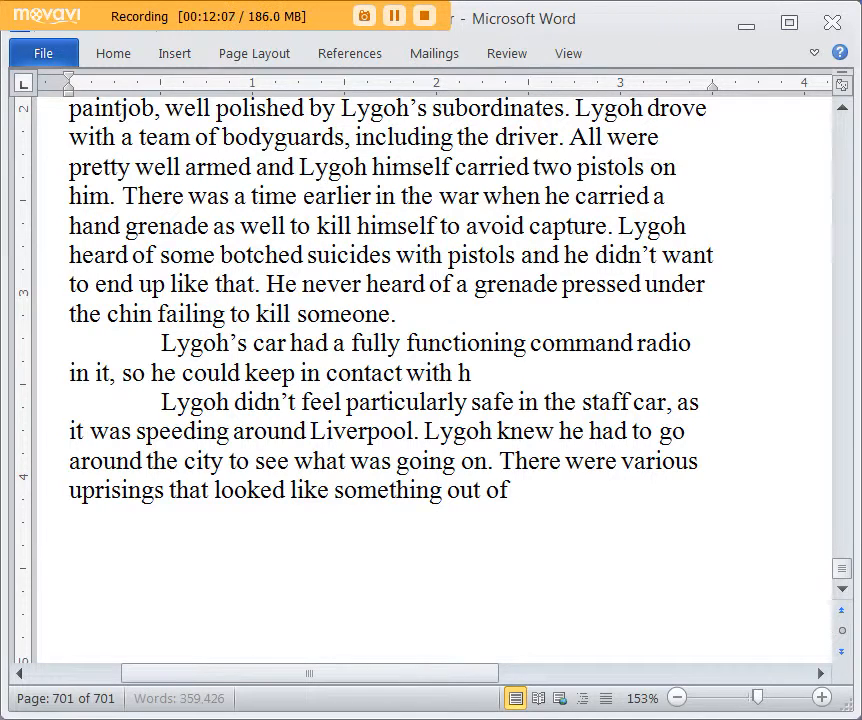
text(is superior)
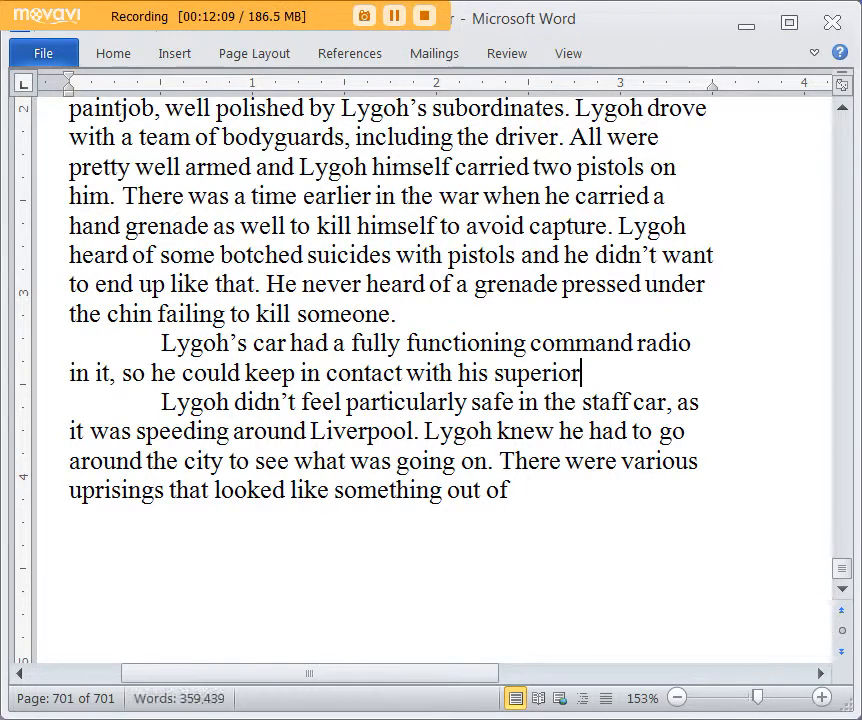
Step: Complete the command radio sentence with "with his subordinates and his superiors."
key(BackSpace)
key(BackSpace)
key(BackSpace)
key(BackSpace)
key(BackSpace)
key(BackSpace)
key(BackSpace)
key(BackSpace)
text(subord)
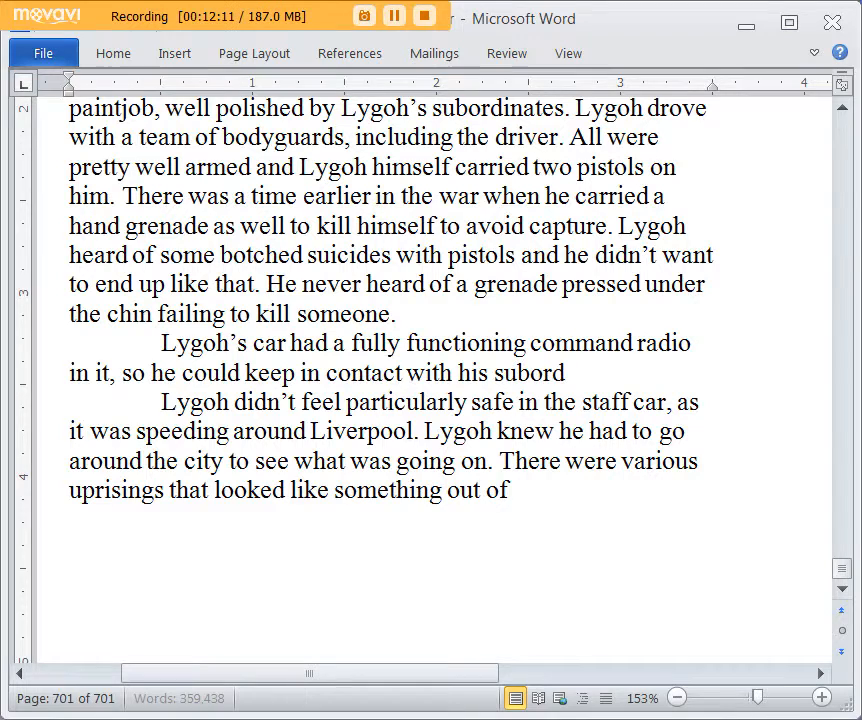
text(inates and his)
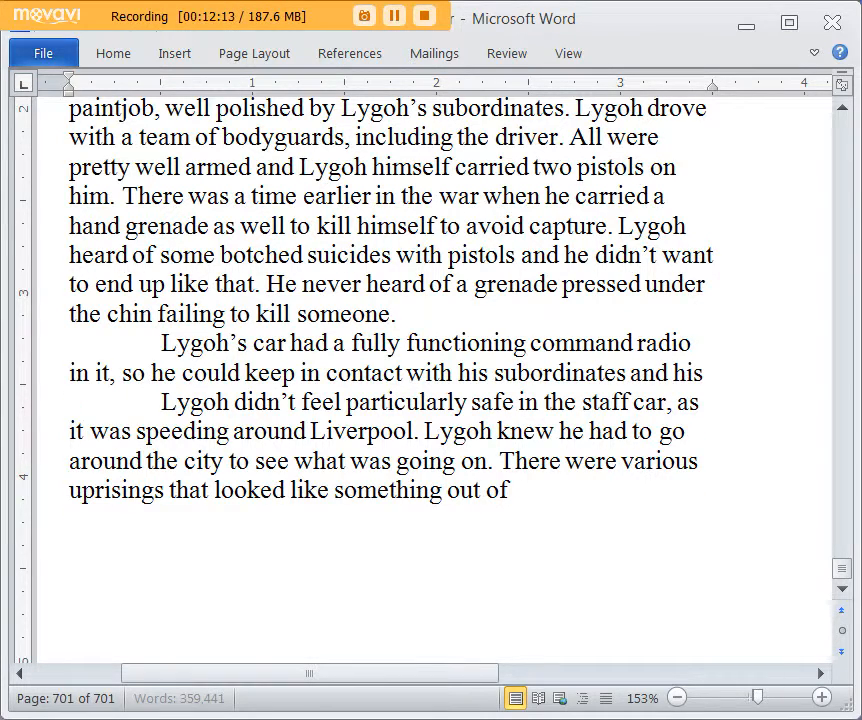
text( supriors.)
key(BackSpace)
key(BackSpace)
key(BackSpace)
key(BackSpace)
key(BackSpace)
key(BackSpace)
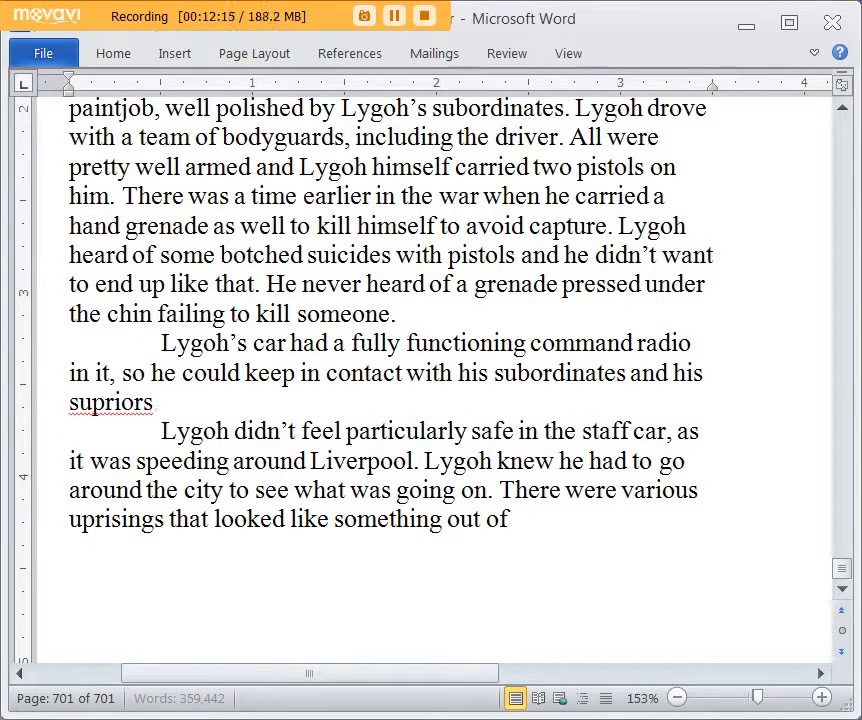
text(eriors. A)
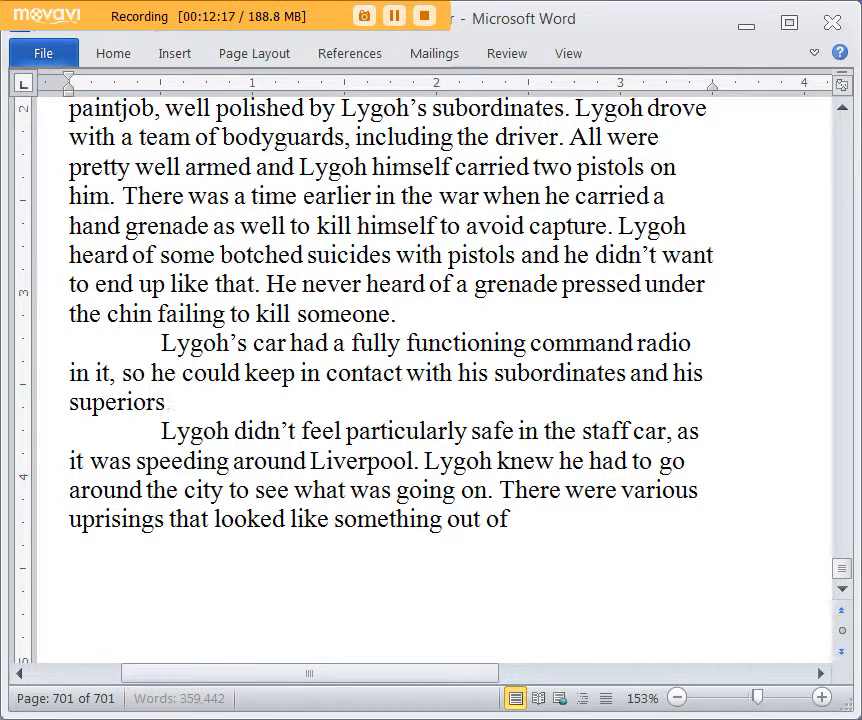
Step: Add a sentence after "his superiors." beginning with "Lygoh was reporting regularly to Jade Army Central"
key(BackSpace)
text(Lygoh)
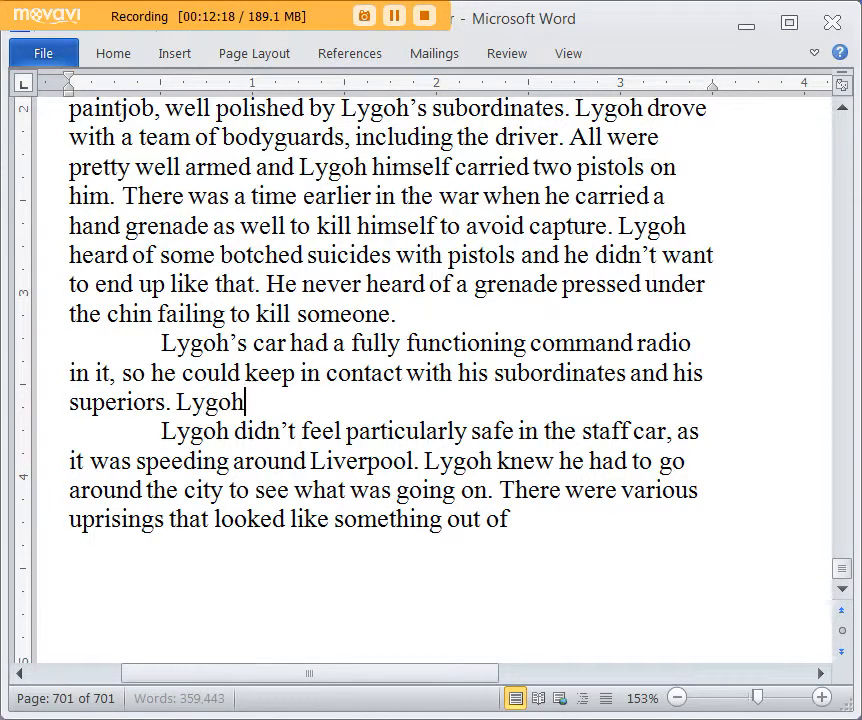
text( was reporting regul)
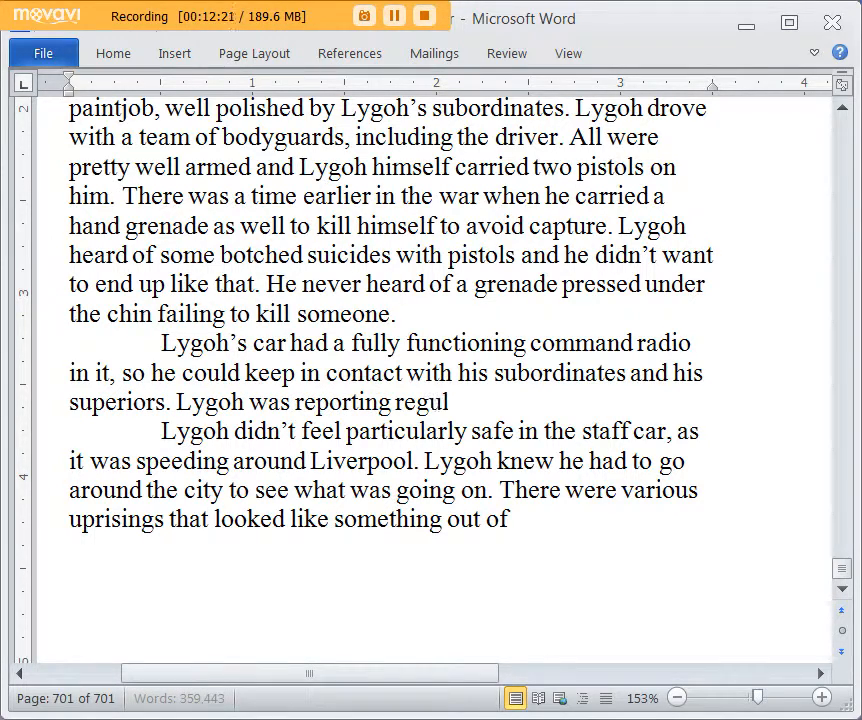
text(arly to Jade )
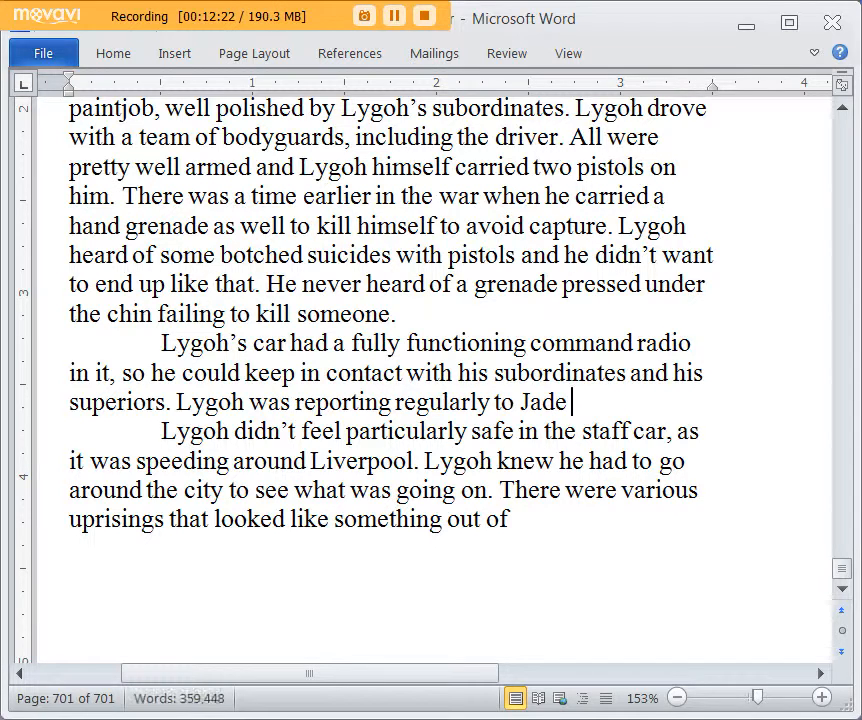
text(Army Se)
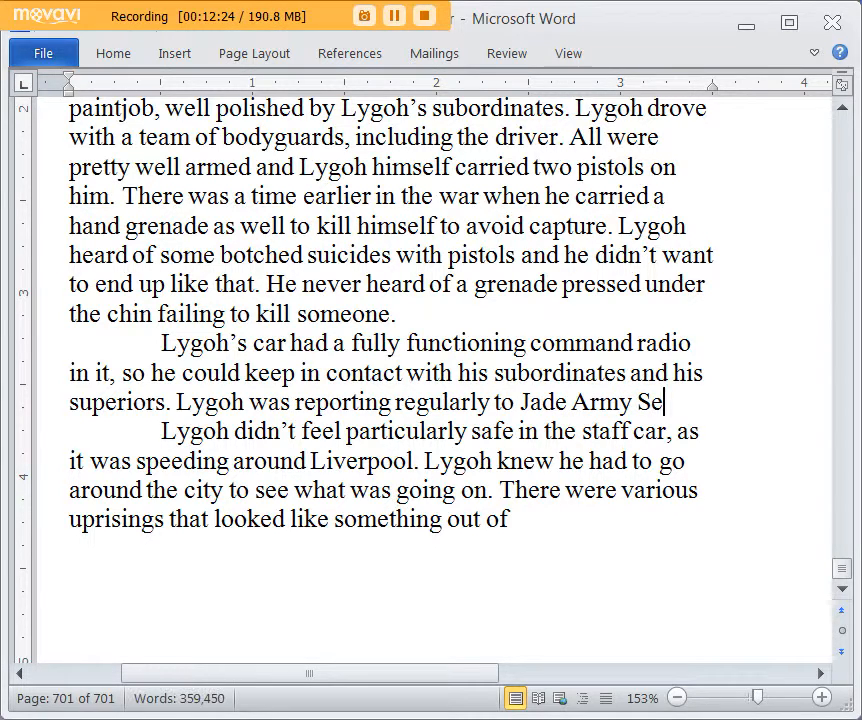
key(BackSpace)
key(BackSpace)
text(Central Secuity)
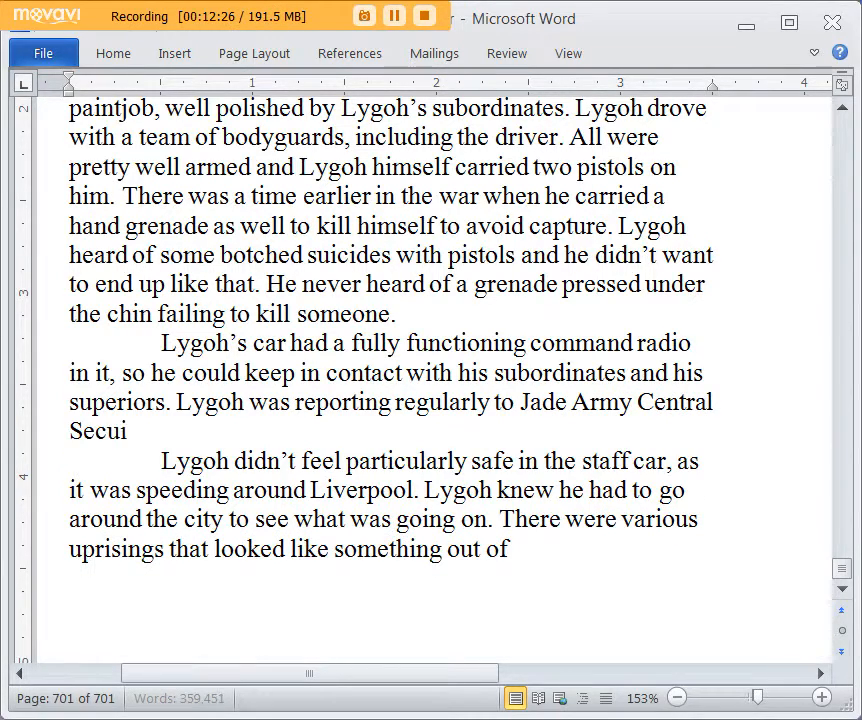
Step: Continue the reporting sentence with "Security HQ in Europe, which handled all matters of occupational security, including"
key(BackSpace)
key(BackSpace)
key(BackSpace)
text(rity HQ)
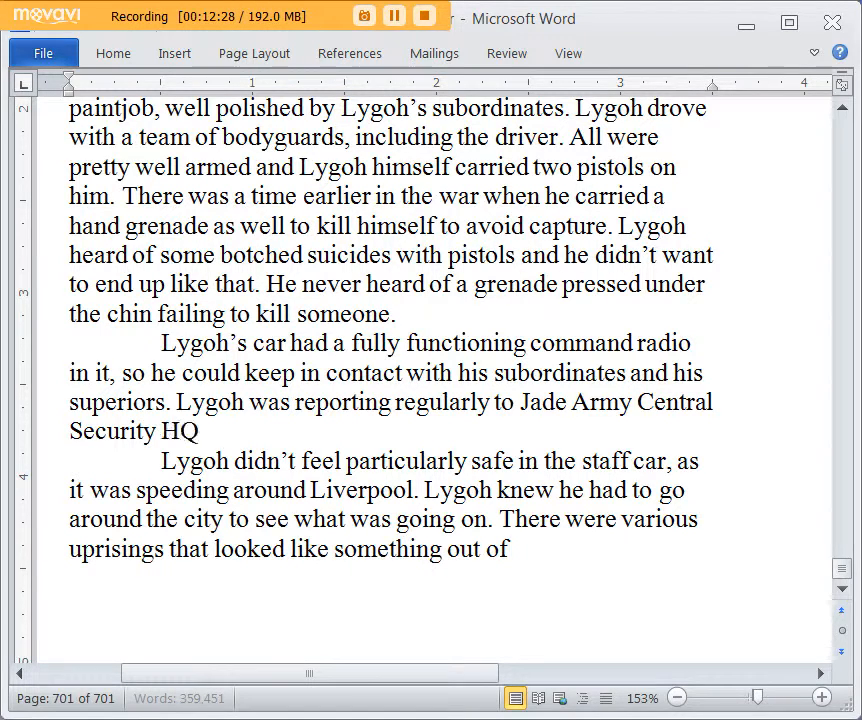
text( in E)
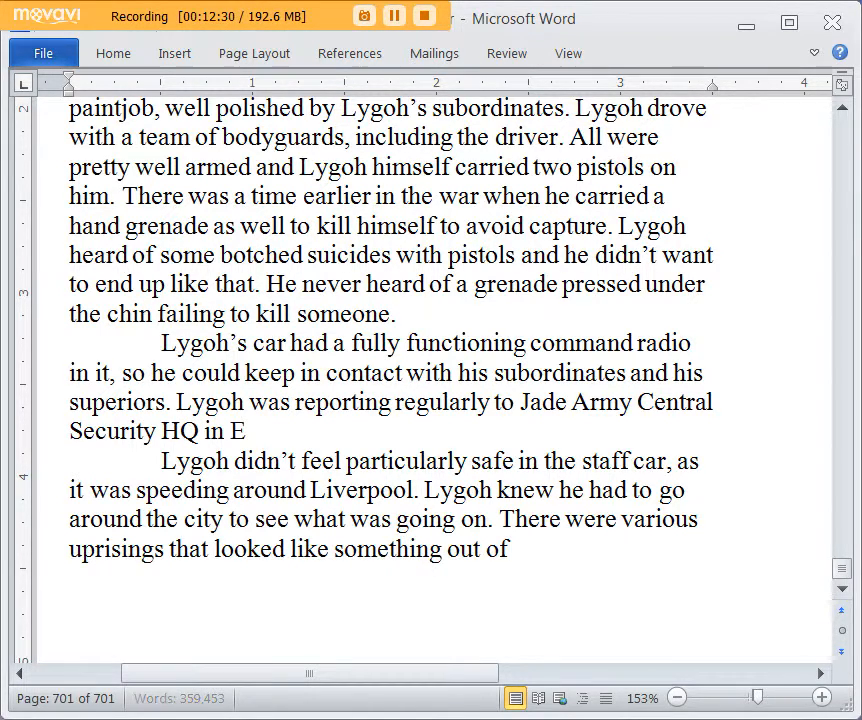
text(urope, which handled)
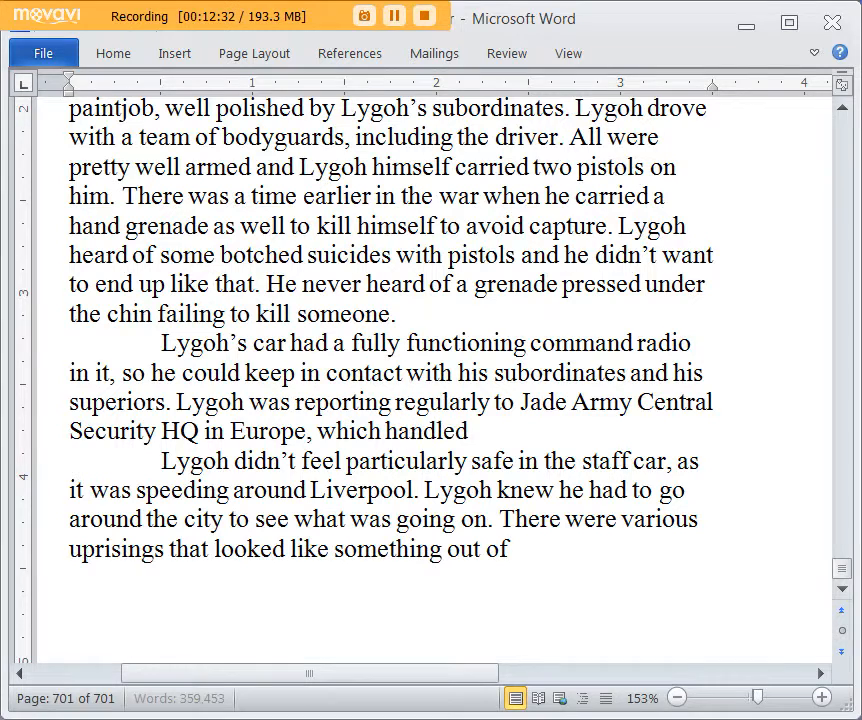
text( all matters of occupational s)
text(ecurity, including)
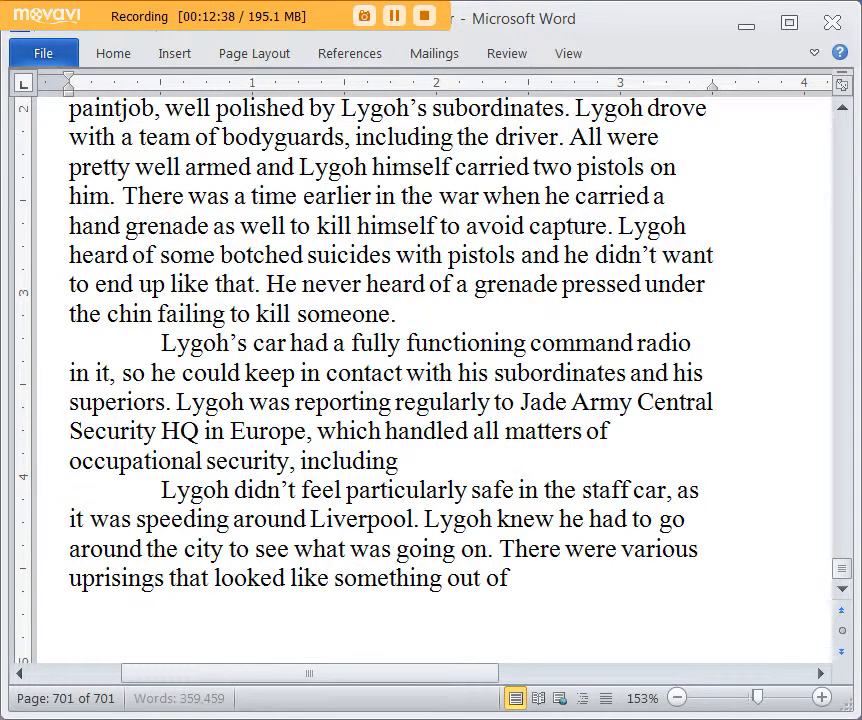
text( preparin)
Step: Complete the Central Security HQ sentence with "preparations for repelling enemy invasions on the continent."
key(BackSpace)
key(BackSpace)
text(ati)
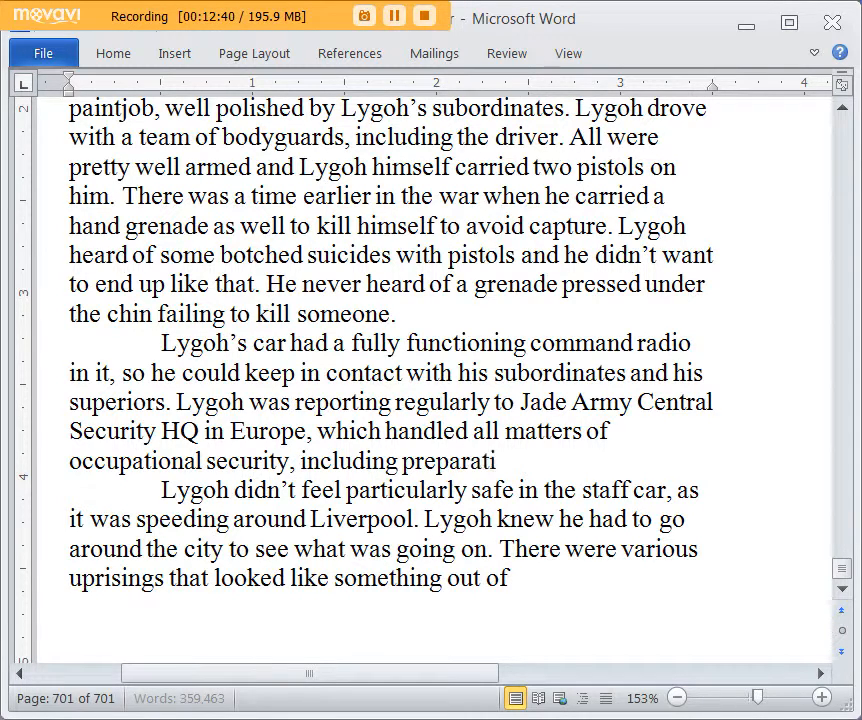
text(ons for re)
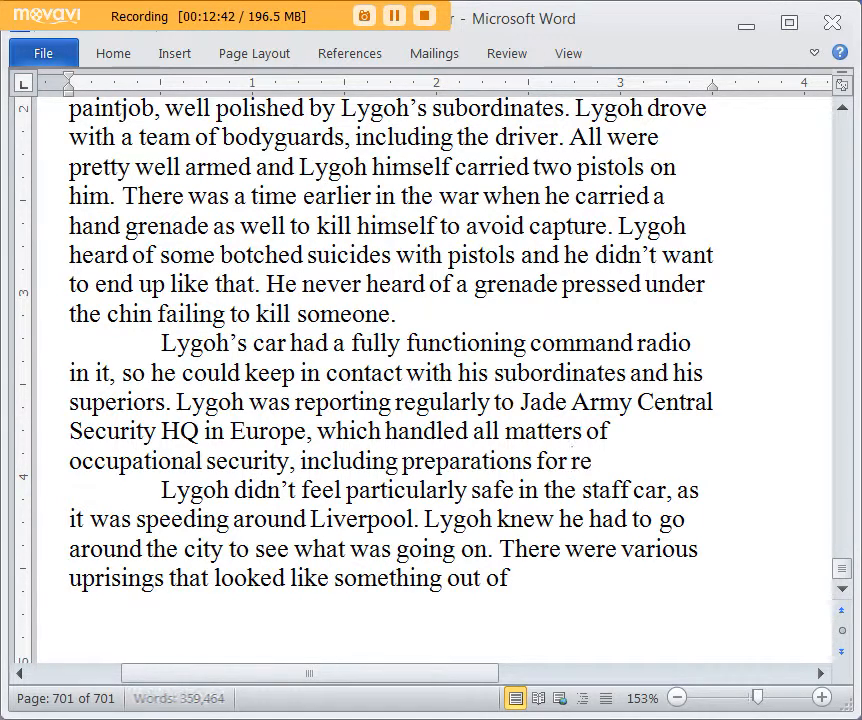
text(pelling enemy)
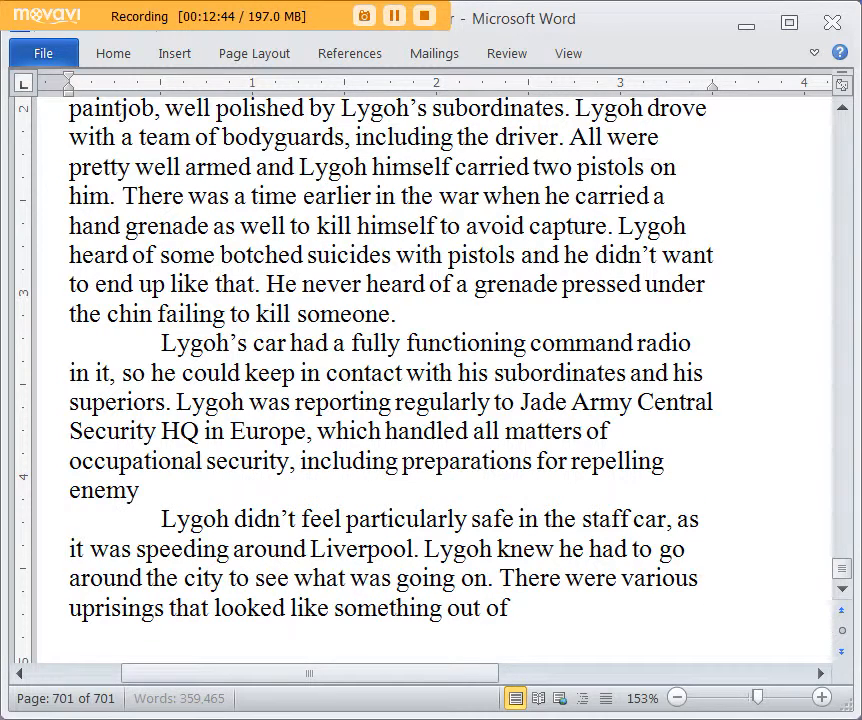
text( invasions )
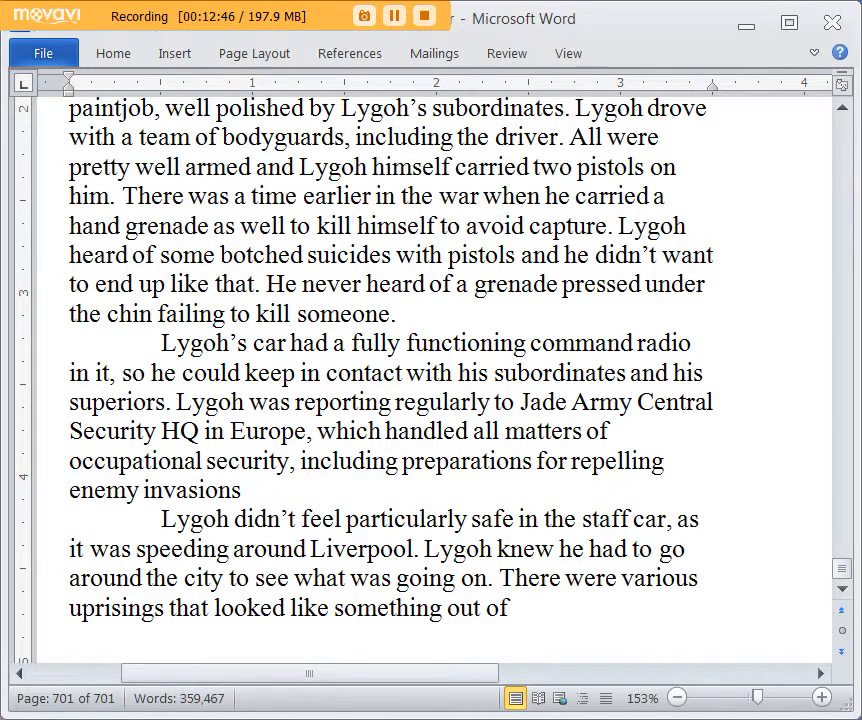
text(on the continent.)
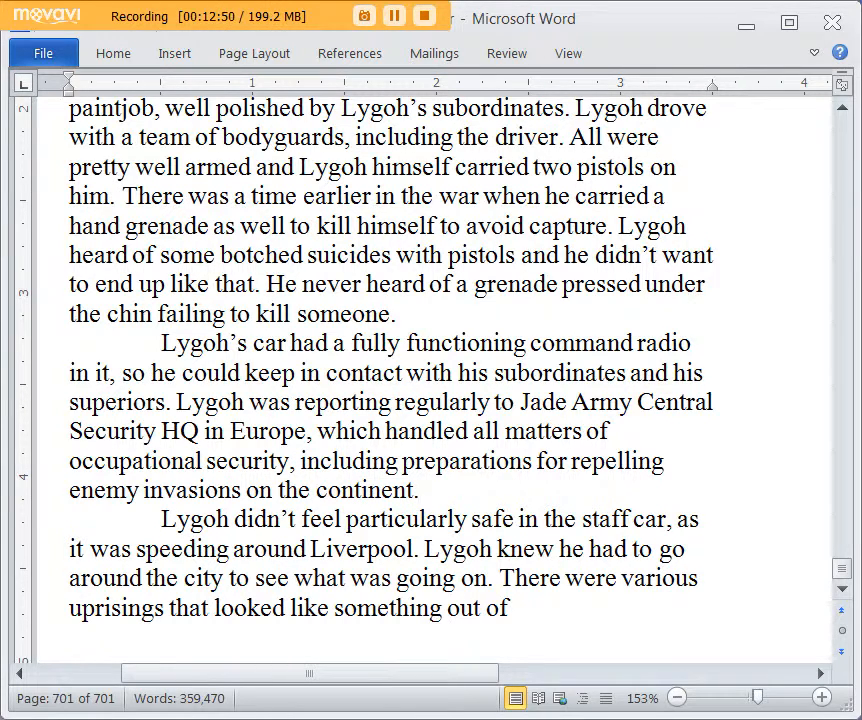
text( This was t)
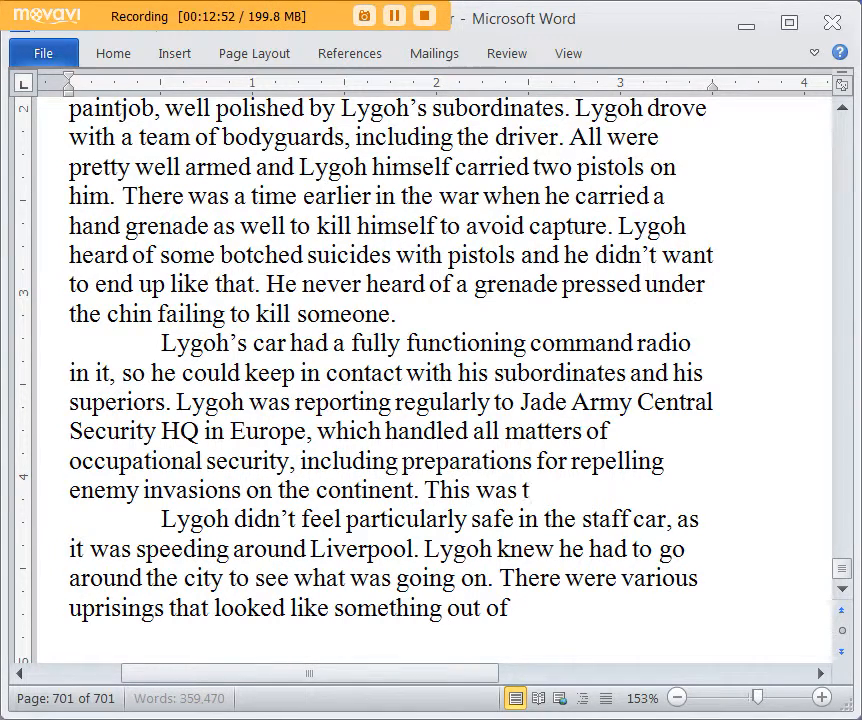
text(he organization)
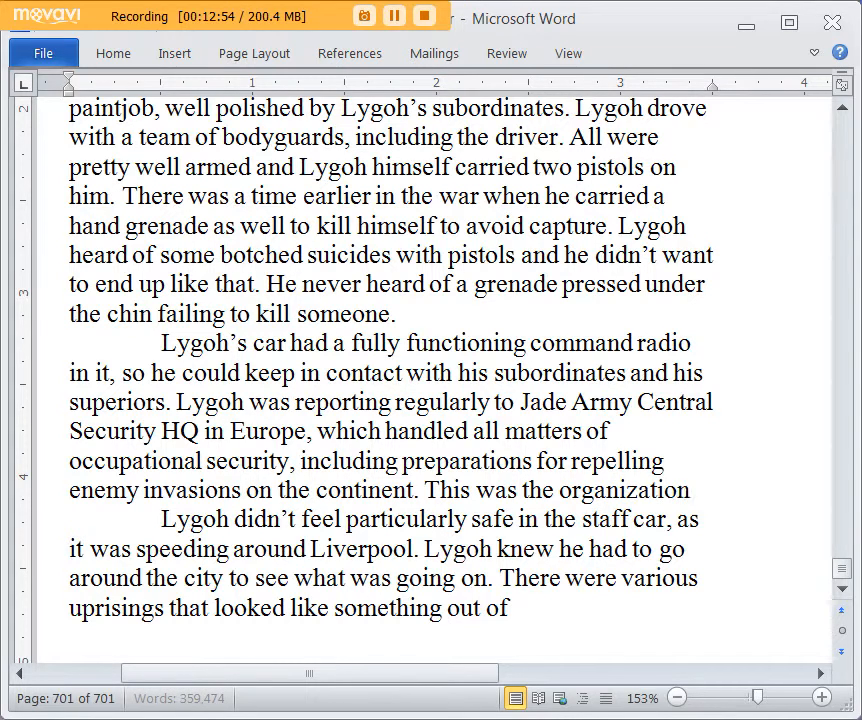
text( that the Jade Vam)
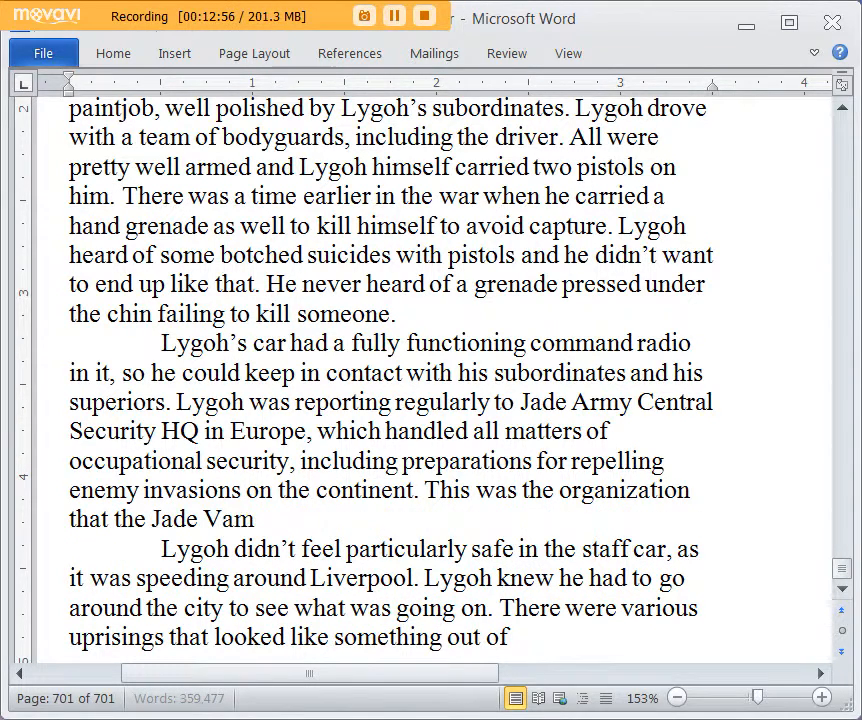
text(pire was gradu)
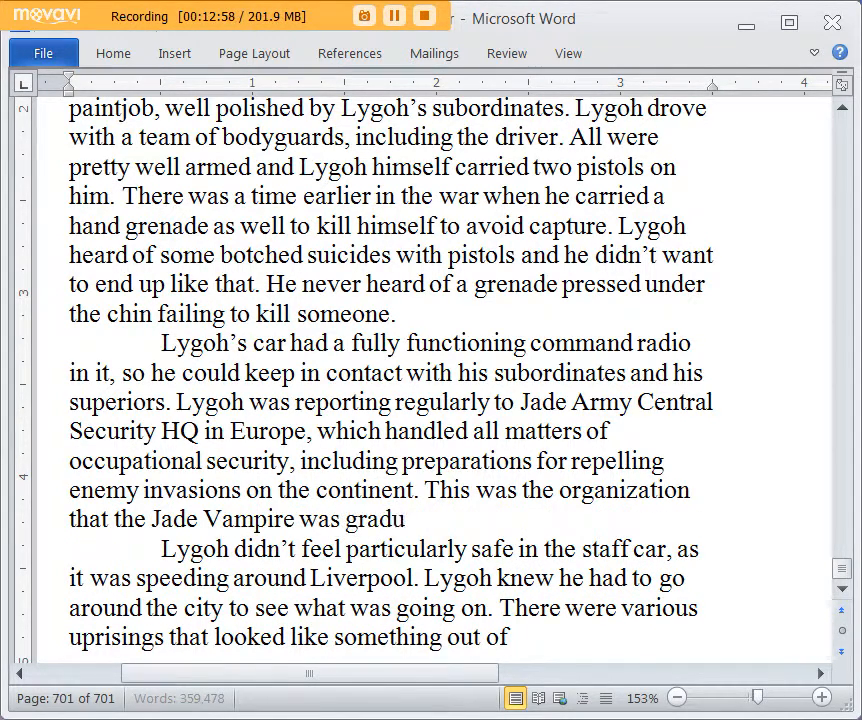
text(ally takin)
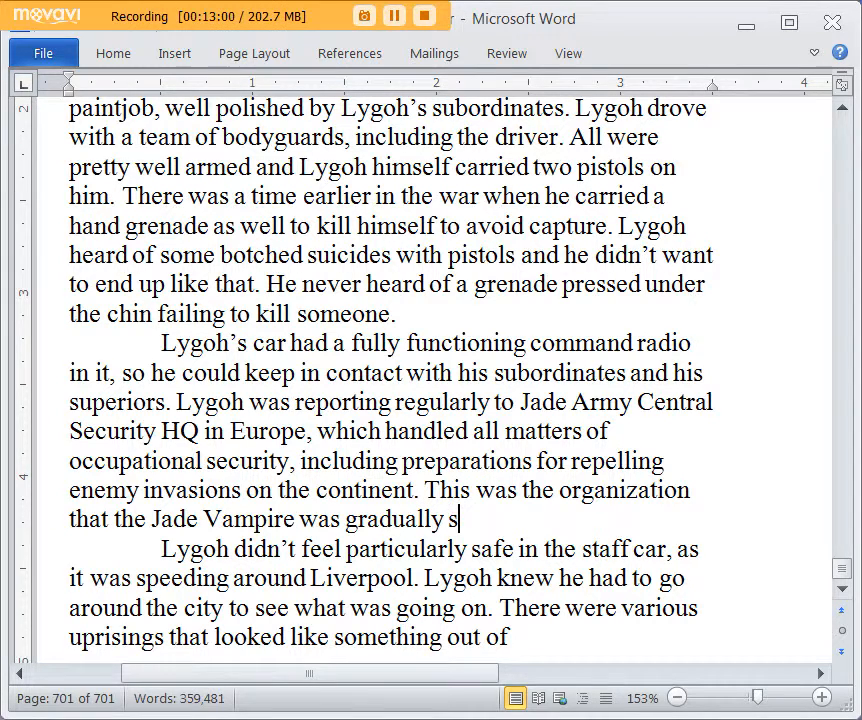
text(g over ,)
Step: Add "This was the organization that the Jade Vampire was gradually taking over, bit by bit." and start the following sentence with "And when"
key(BackSpace)
key(BackSpace)
text(, bit by bit.)
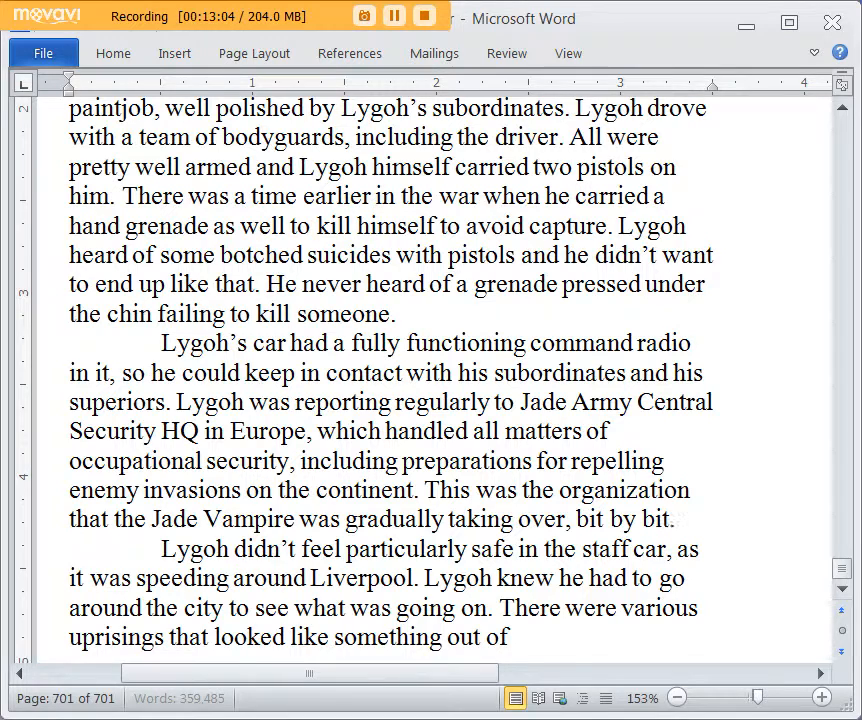
text( And when he had complete)
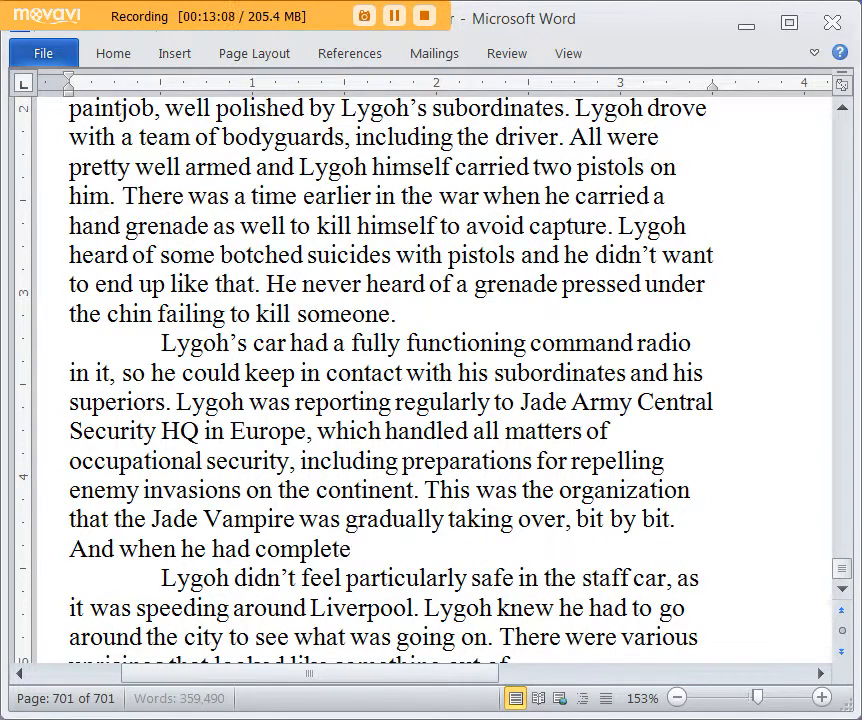
text( control, he’d )
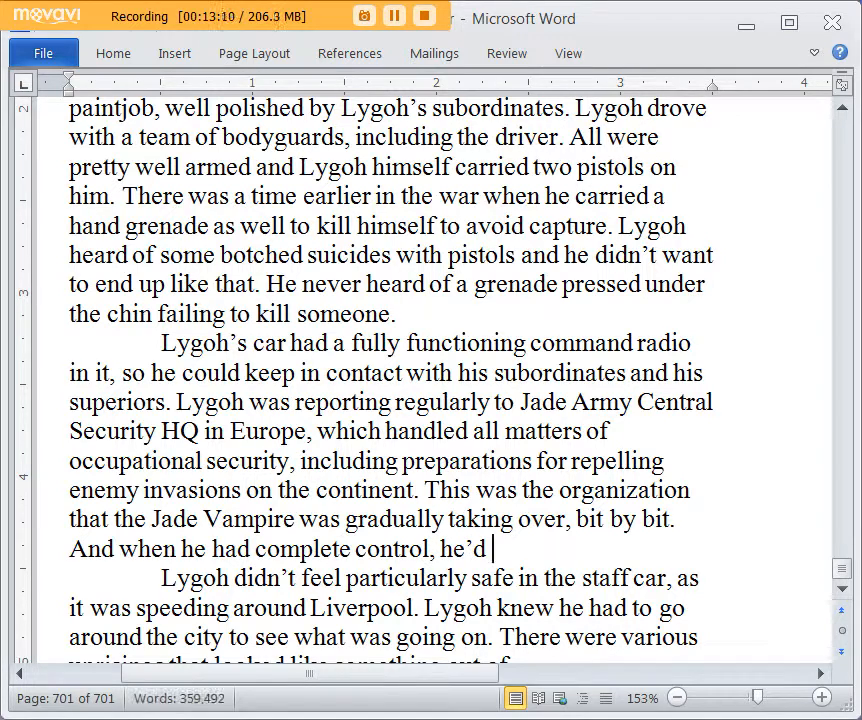
text(in)
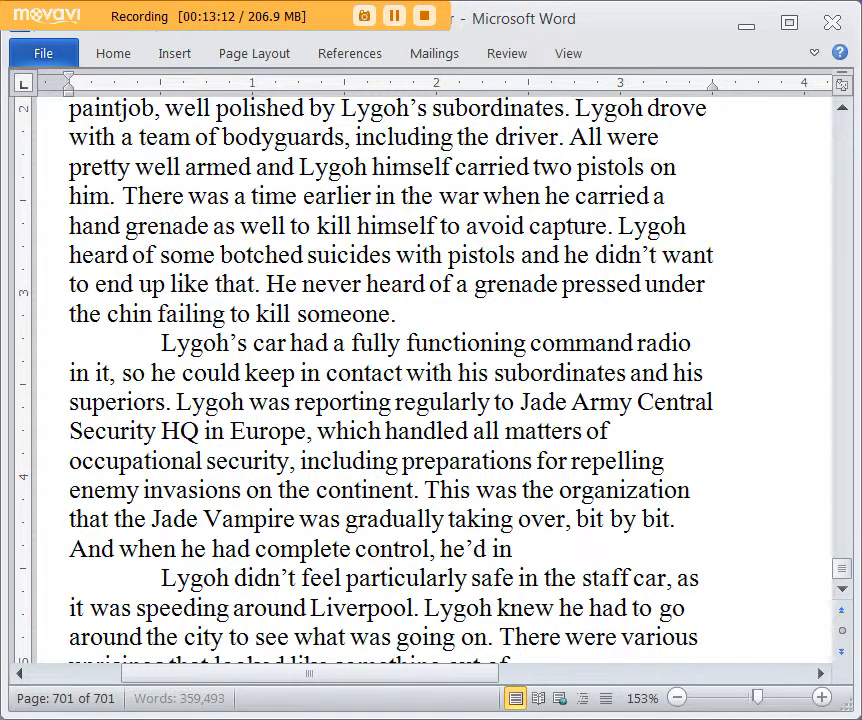
text(be, in essn)
Step: Finish the sentence about the Jade Vampire's complete control with "be, in essence, dictator of Europe."
key(BackSpace)
text(ence, dictarto)
key(BackSpace)
key(BackSpace)
key(BackSpace)
text(tor of Euro)
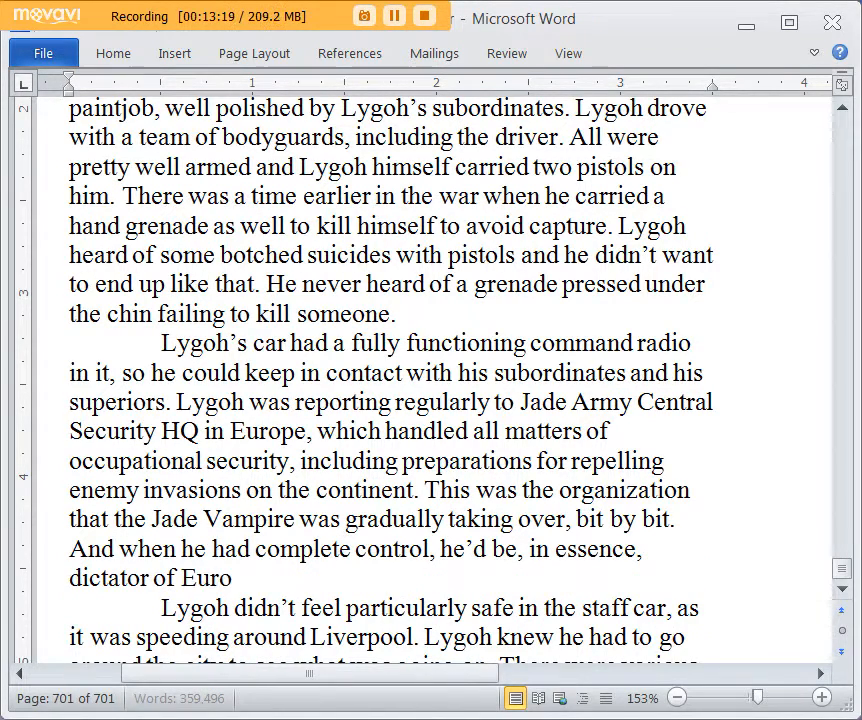
text(pe.)
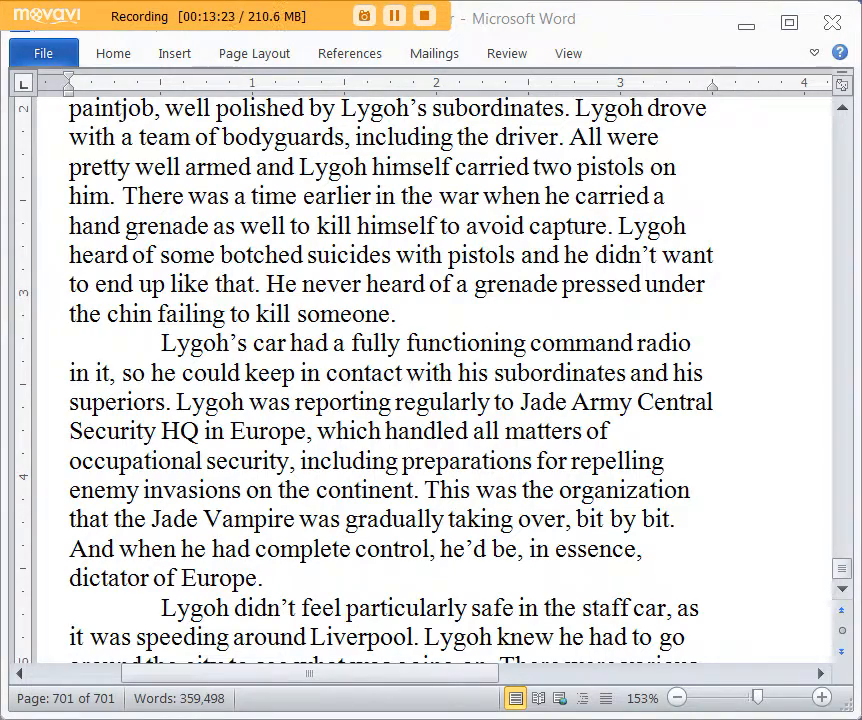
Step: Return to the unfinished sentence ending in "something out of" and reread it together with the preceding command radio paragraph
scroll(417, 362, down, 3)
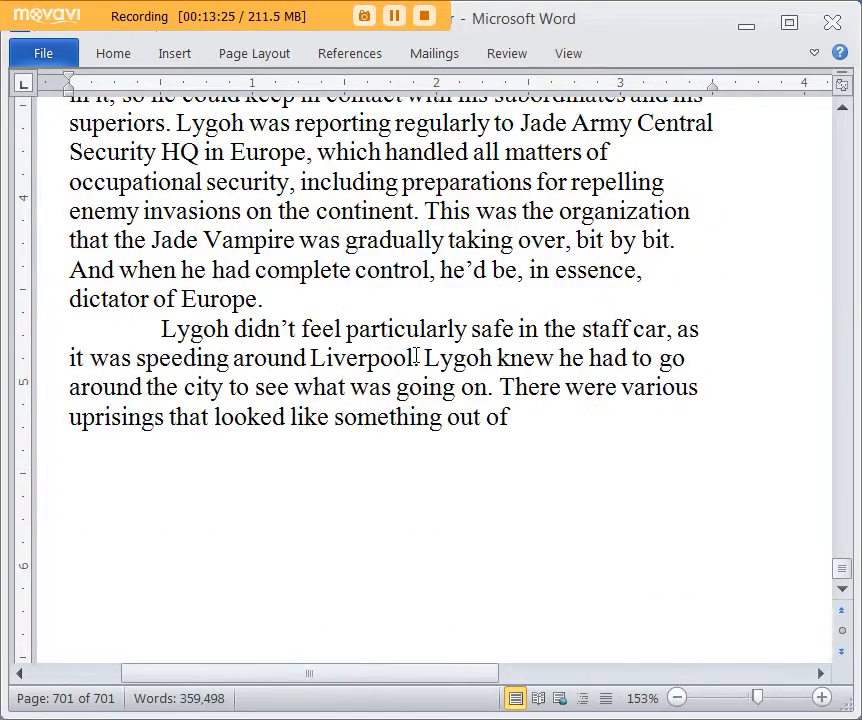
scroll(417, 357, up, 2)
scroll(417, 357, down, 2)
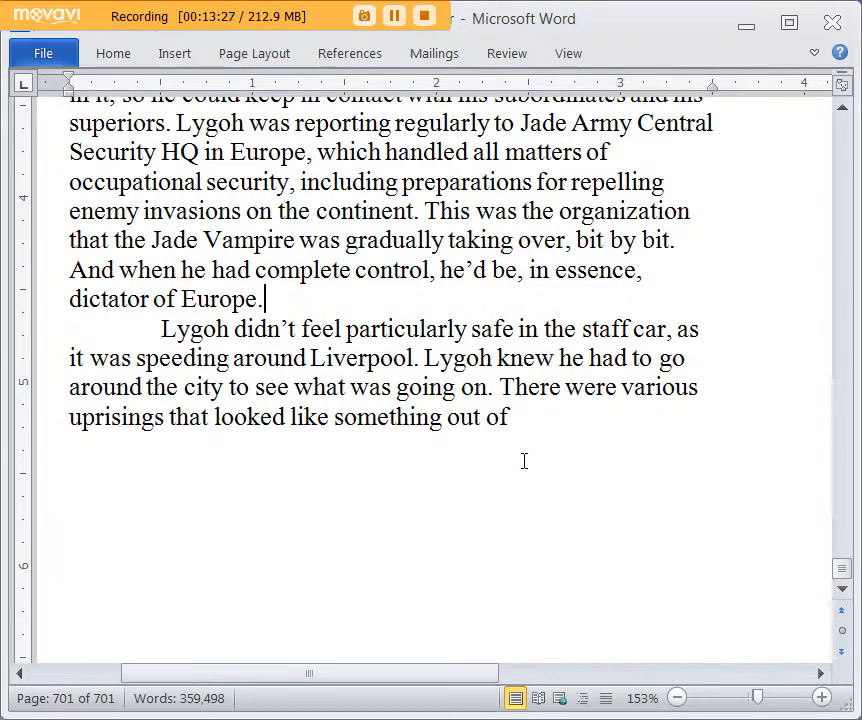
click(543, 412)
scroll(541, 412, up, 1)
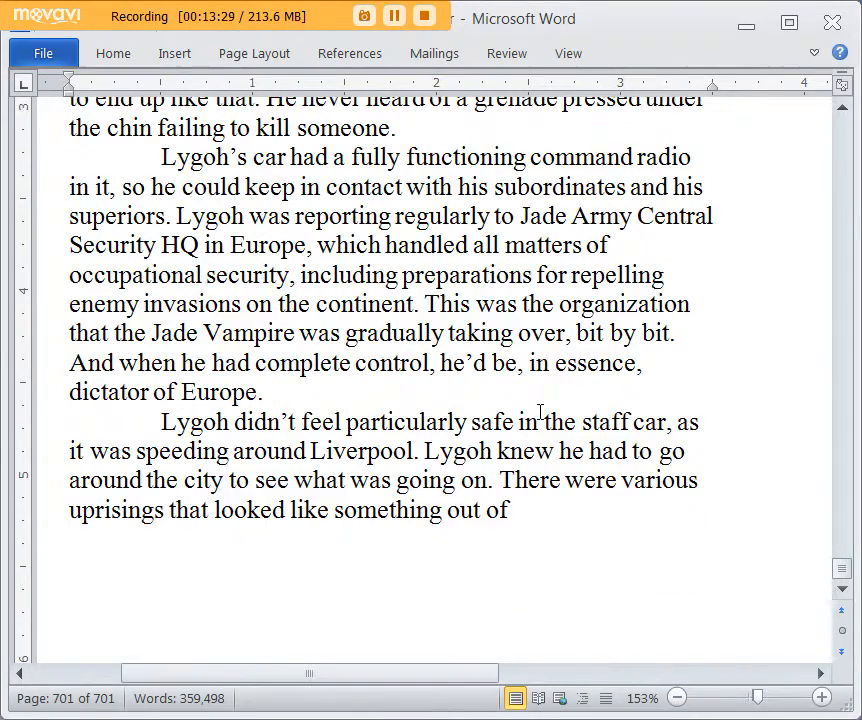
scroll(540, 412, up, 1)
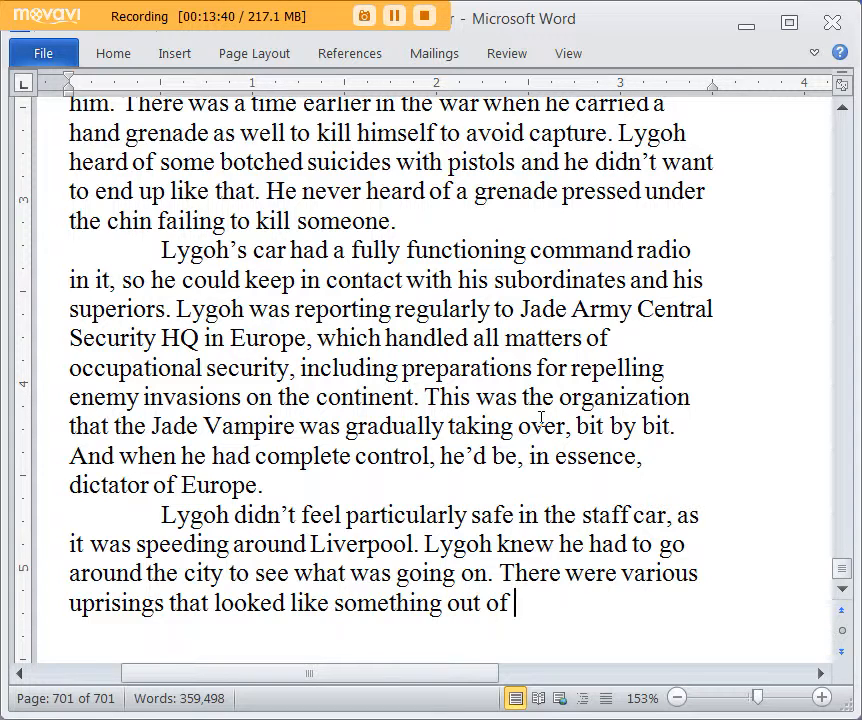
scroll(541, 418, down, 2)
scroll(510, 325, up, 1)
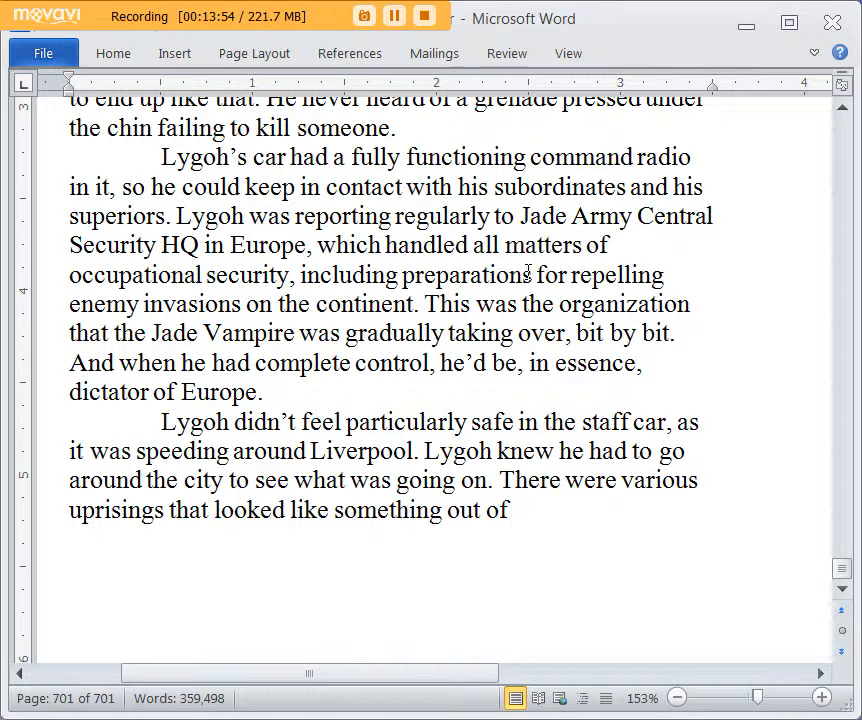
scroll(528, 273, down, 1)
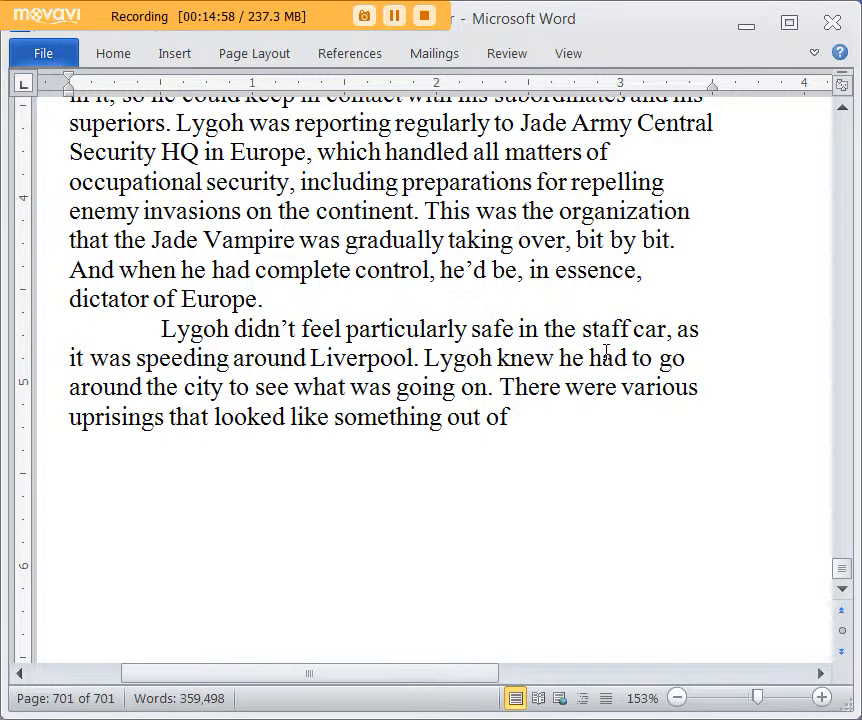
scroll(606, 352, up, 1)
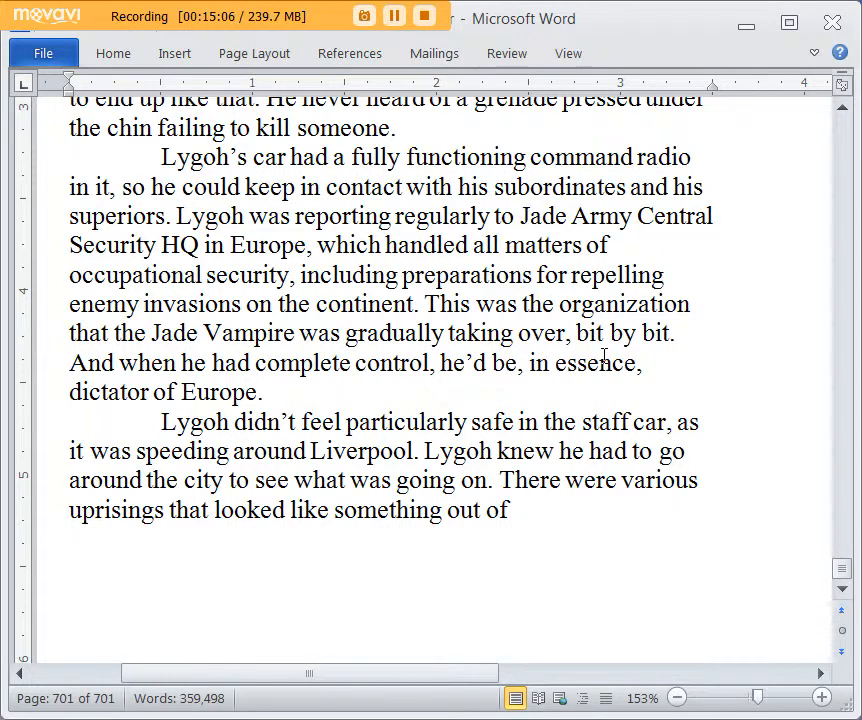
scroll(604, 355, down, 1)
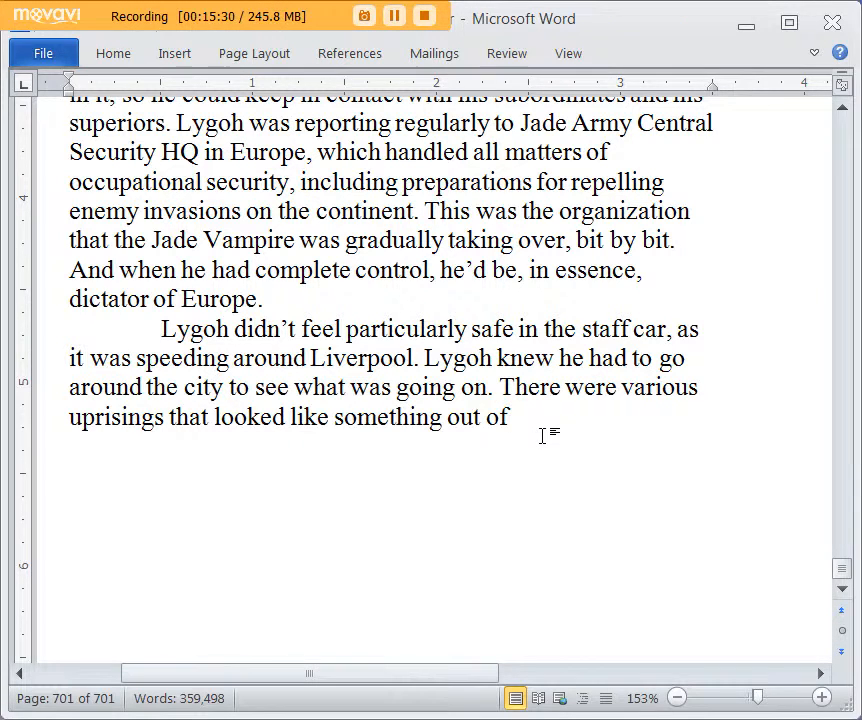
Step: Finish the uprisings sentence with "the last war." and start another with "There were guerillas up on many rooftops,"
text(the l)
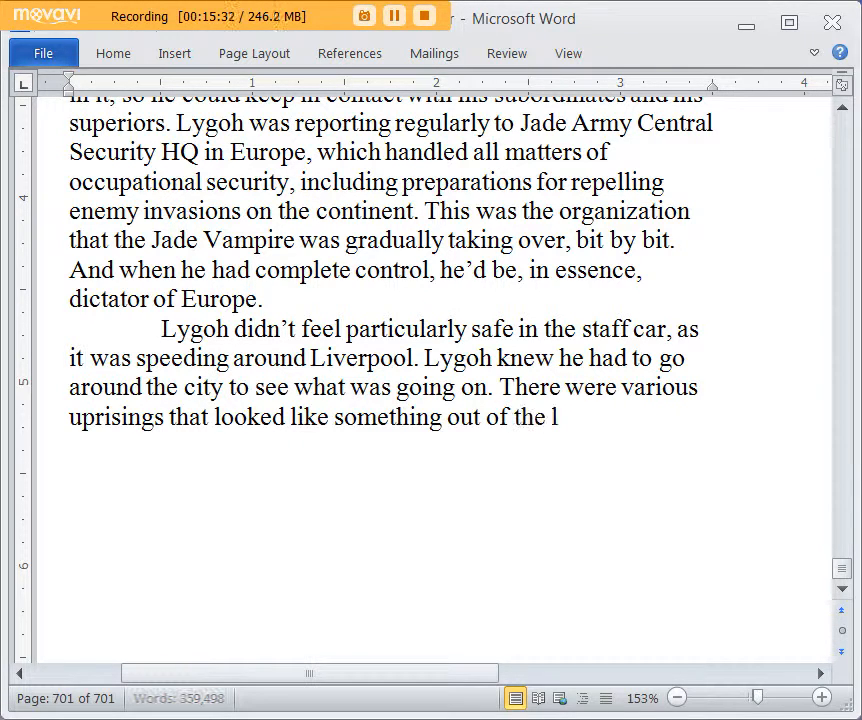
text(ast war. There we)
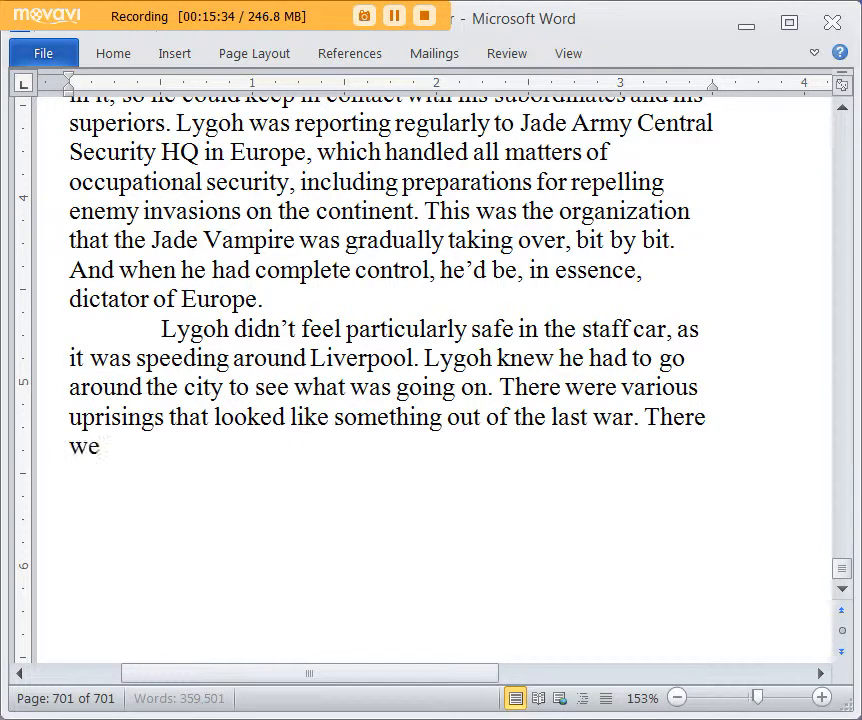
text(re guer)
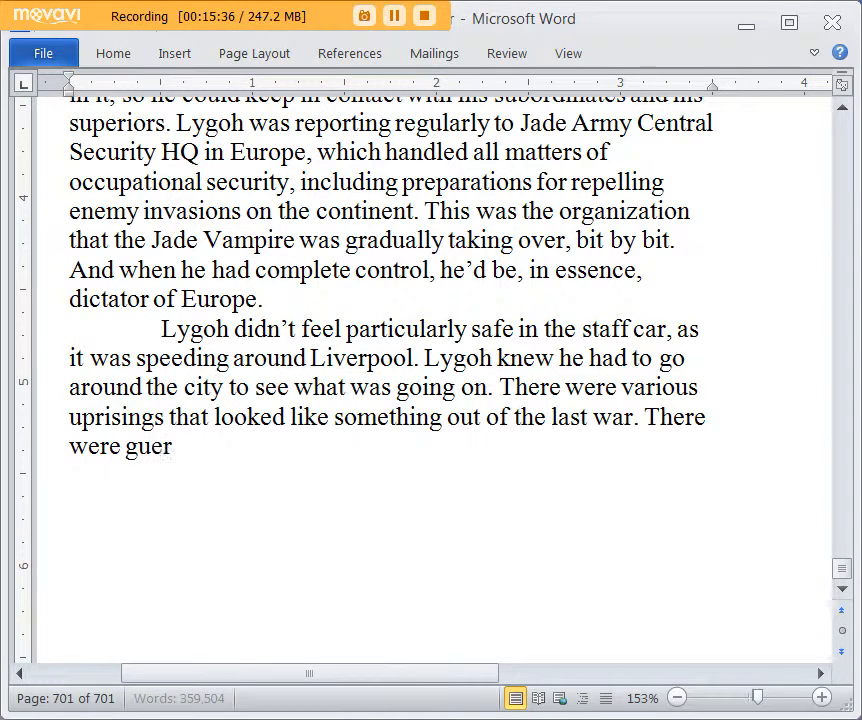
text(illas up on many roof)
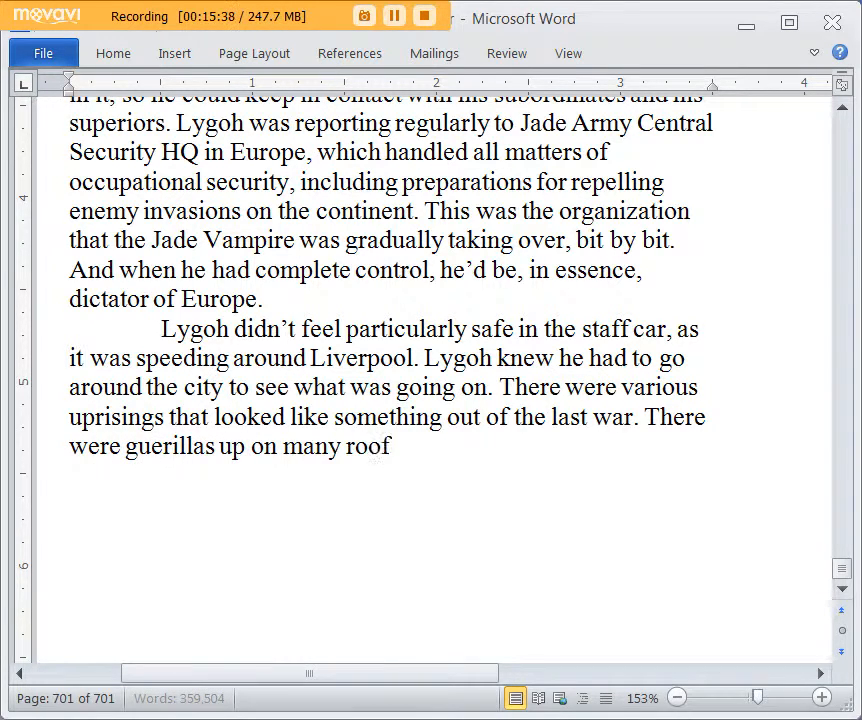
text(tops, spra)
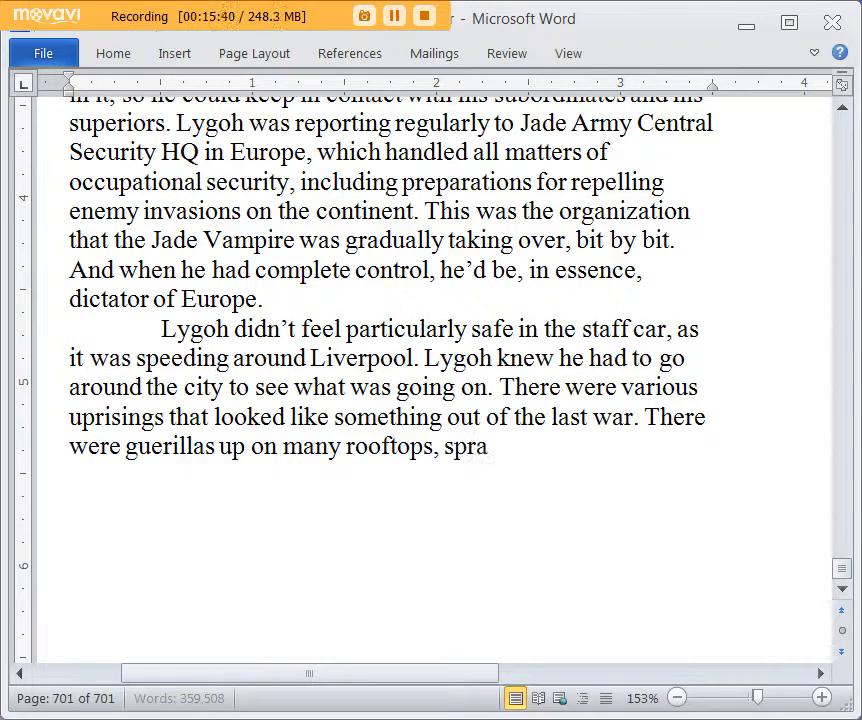
text(ying the ground l)
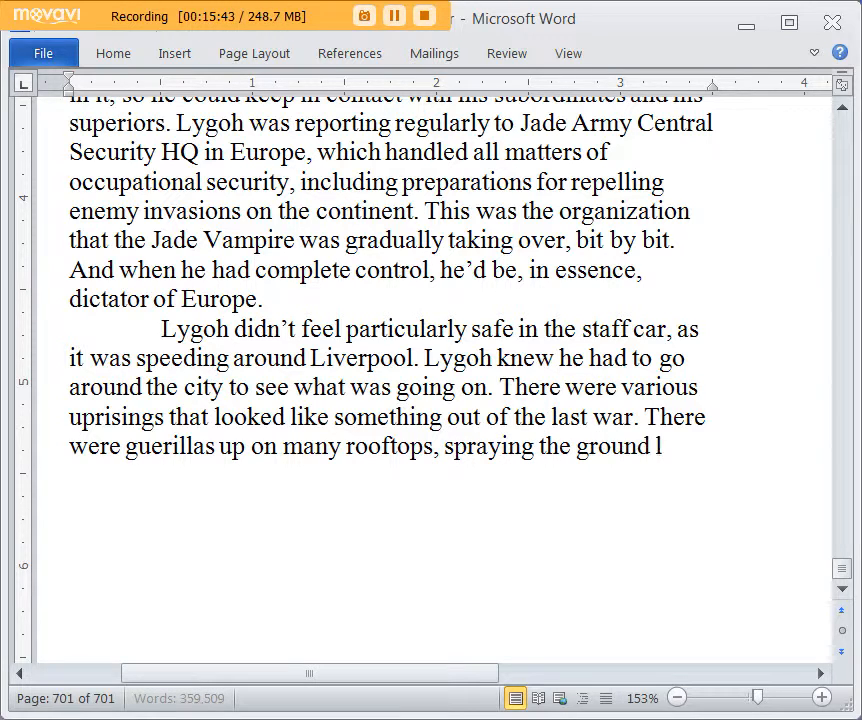
text(evel with automatic fi)
text(re and oc)
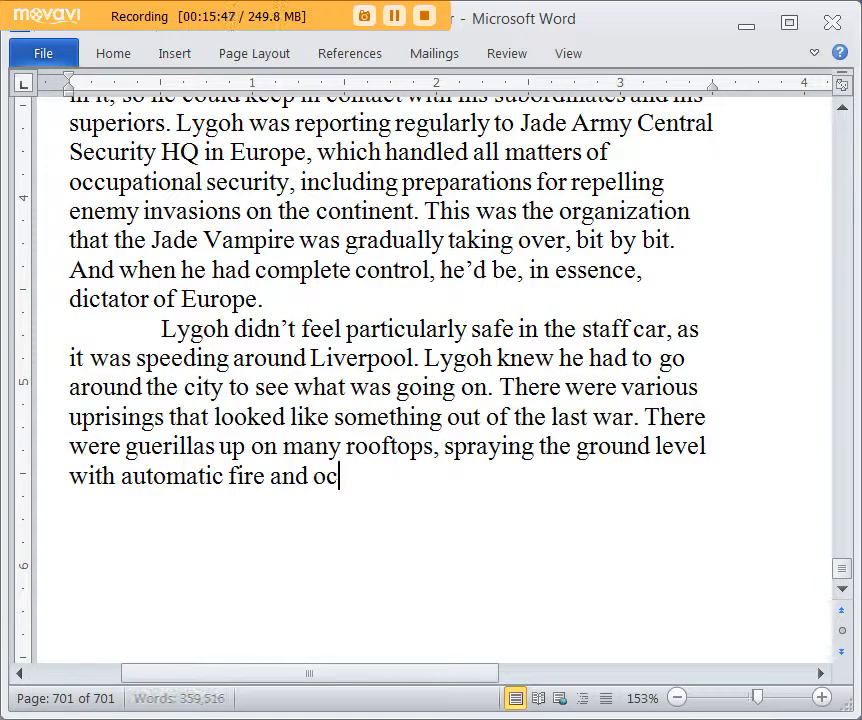
text(casionally tossi)
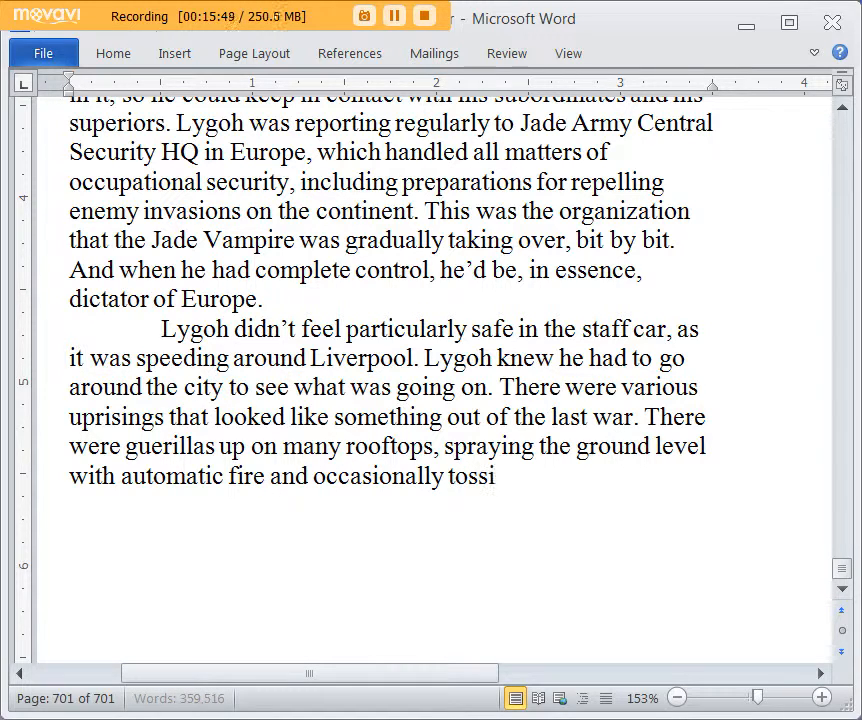
text(ng petrol bombs a)
text(n)
Step: Continue the rooftop guerillas sentence with "spraying the ground level with automatic fire and occasionally tossing petrok bombs"
key(BackSpace)
key(BackSpace)
key(BackSpace)
key(BackSpace)
key(BackSpace)
key(BackSpace)
key(BackSpace)
key(BackSpace)
key(BackSpace)
key(BackSpace)
text(k)
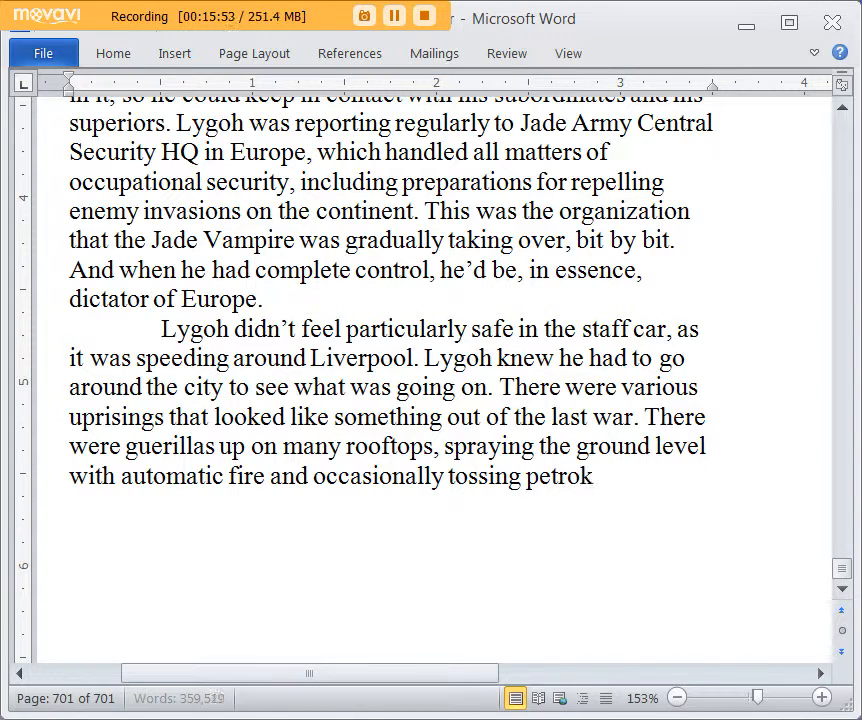
text( bombs)
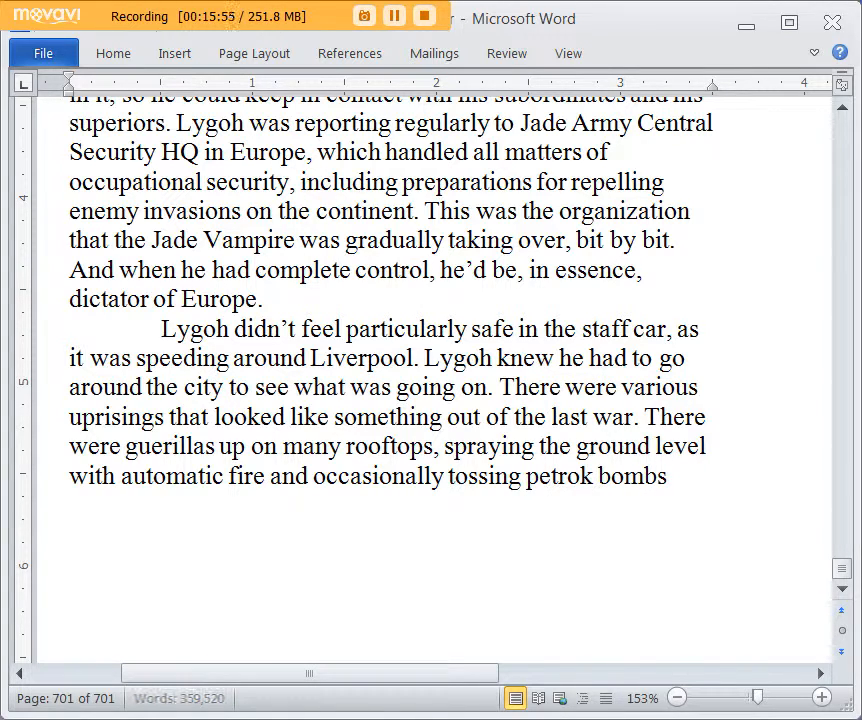
Step: Close the rooftop guerillas sentence with "as well." and begin the following one with "They"
key(BackSpace)
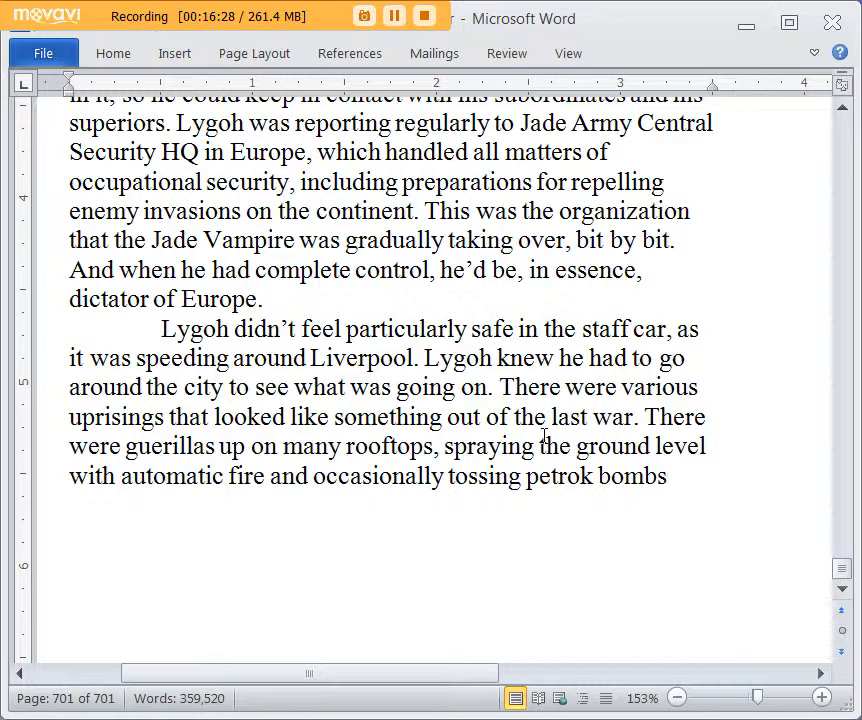
key(BackSpace)
text(d)
key(BackSpace)
text(as)
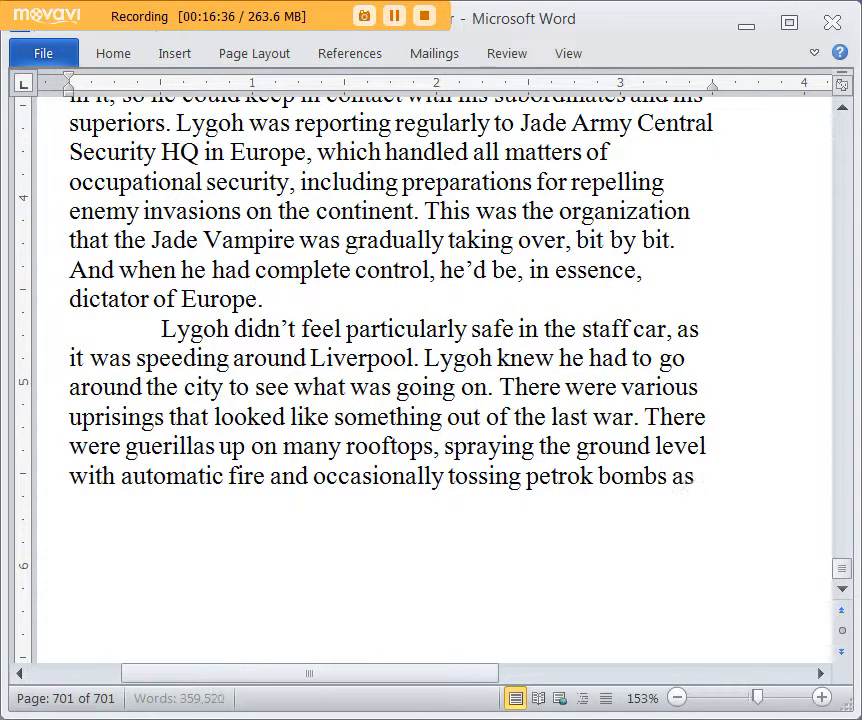
text( well. They seem)
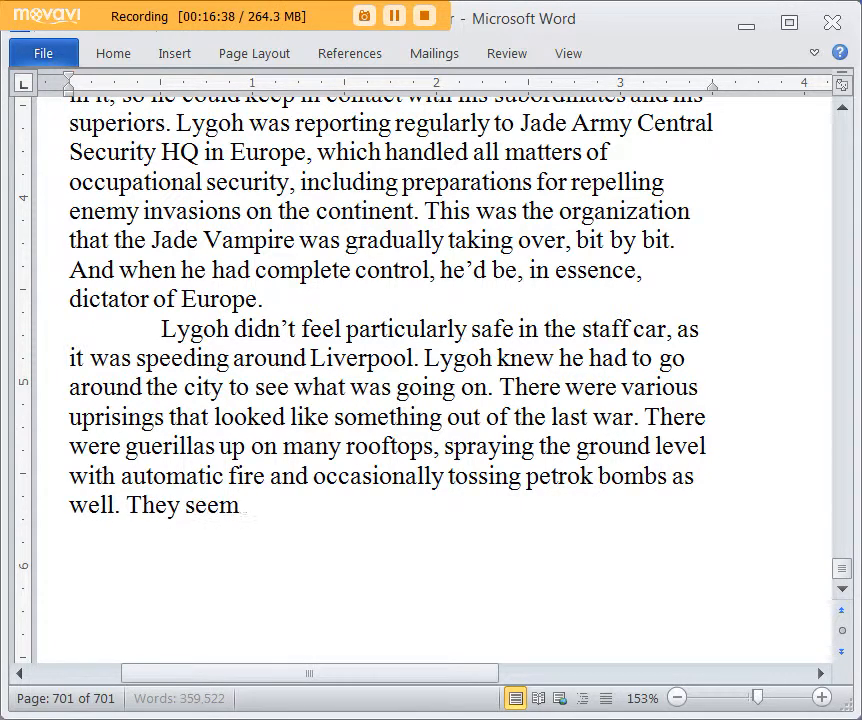
text(ed short on g)
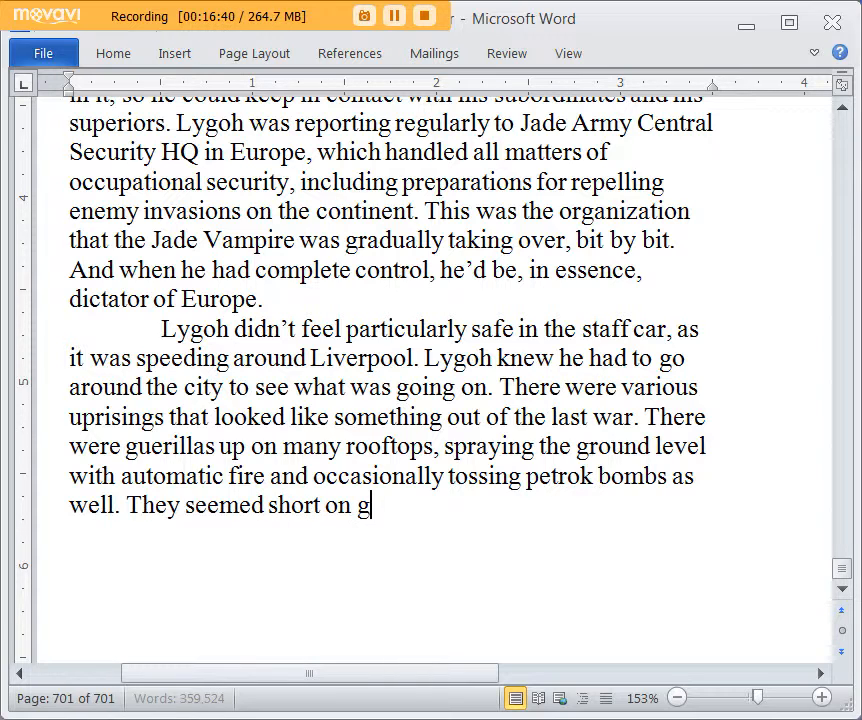
text(renades, but RPGs)
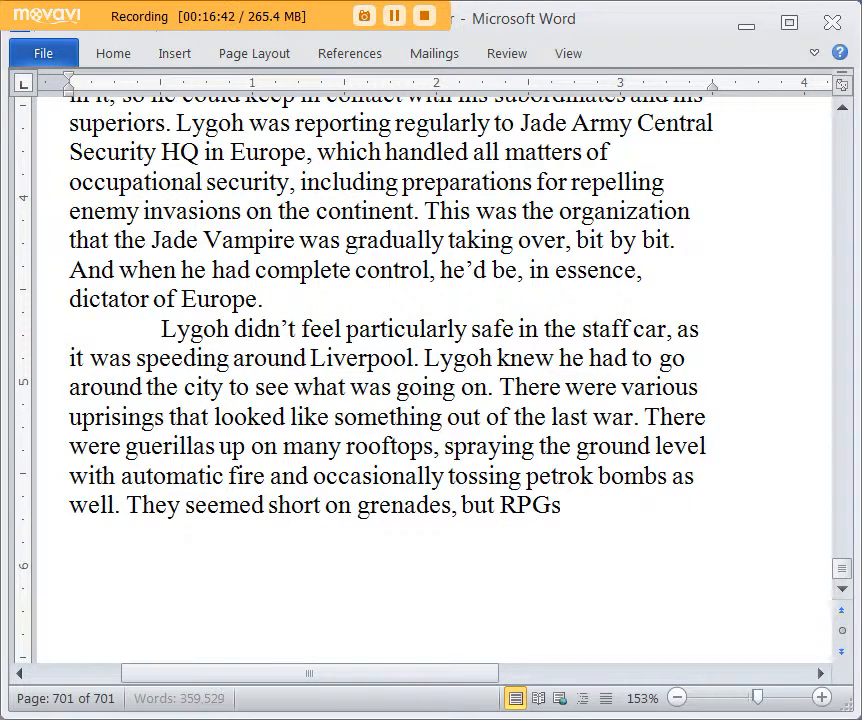
text( had taken out plentry)
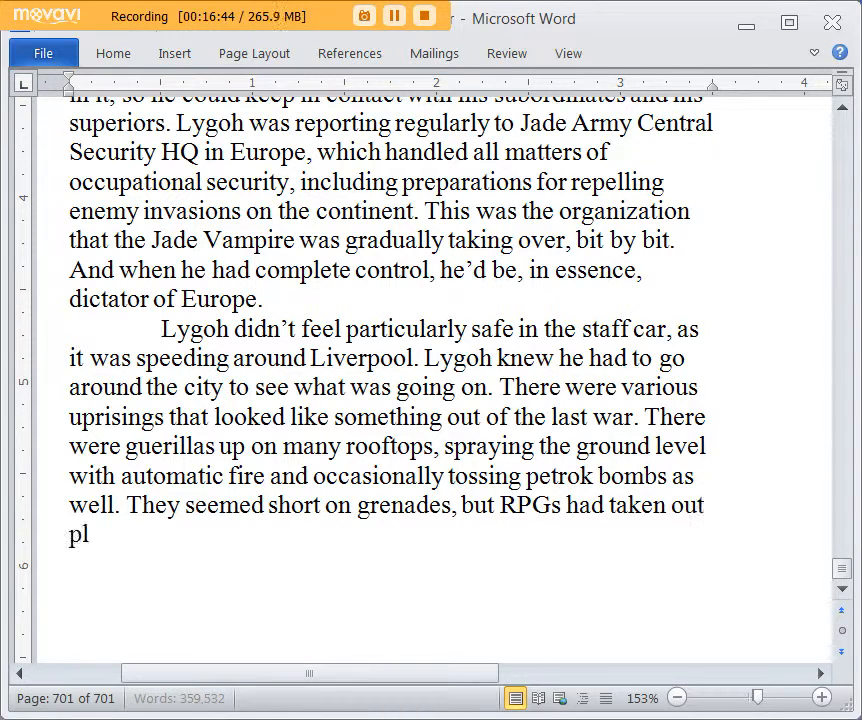
Step: Complete the sentence after "They" with "seemed short on grenades, but RPGs had taken out plenty of patrols."
key(BackSpace)
key(BackSpace)
key(BackSpace)
text(y of pat)
text(rols.)
Step: Add the sentence "Lygoh wondered if they were saving the grenades for fighting down on the street."
text(goh w)
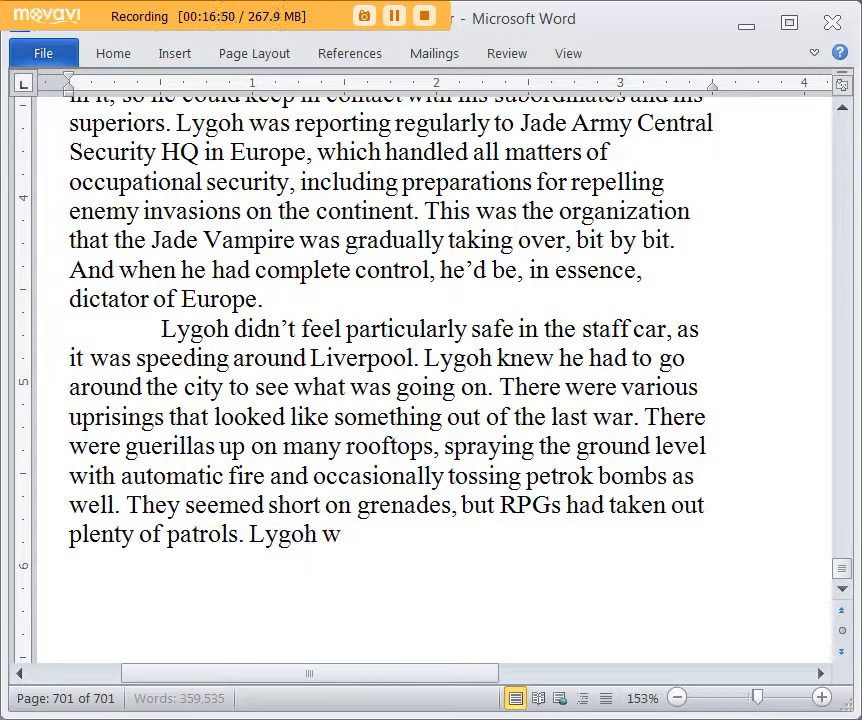
text(ondered if they were s)
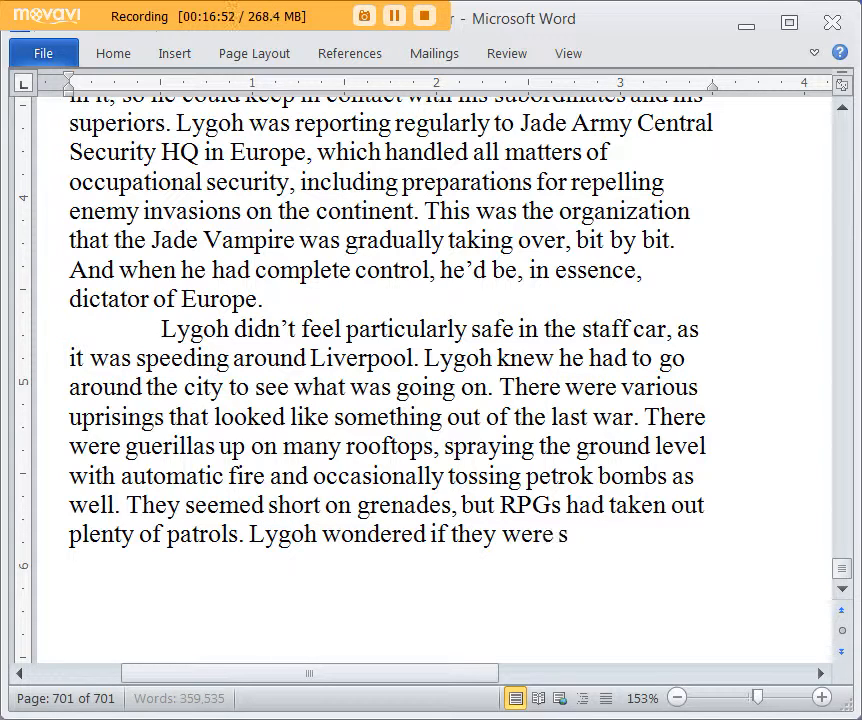
text(aving the grenades f)
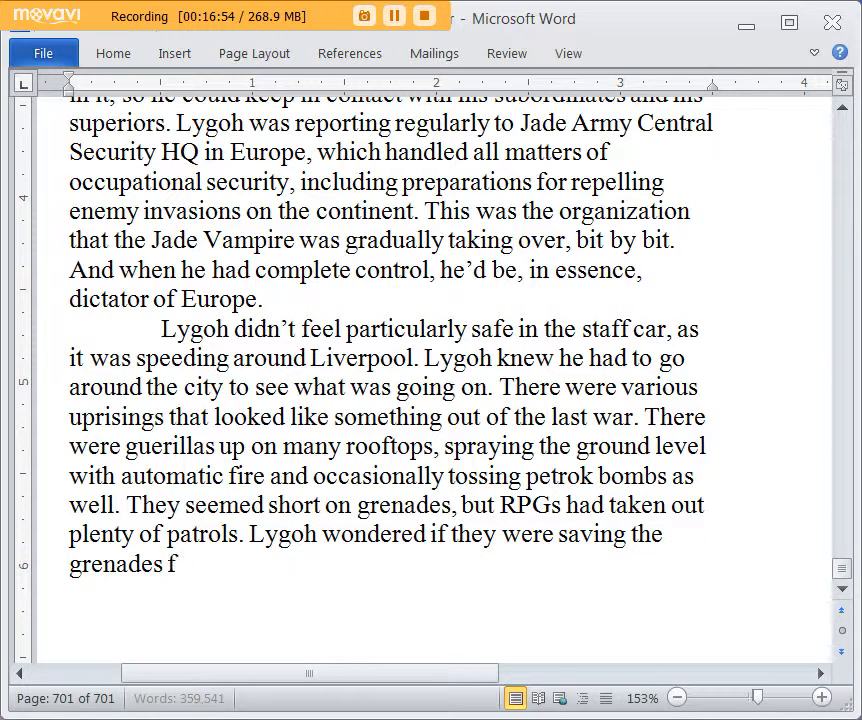
text(or fighting dow)
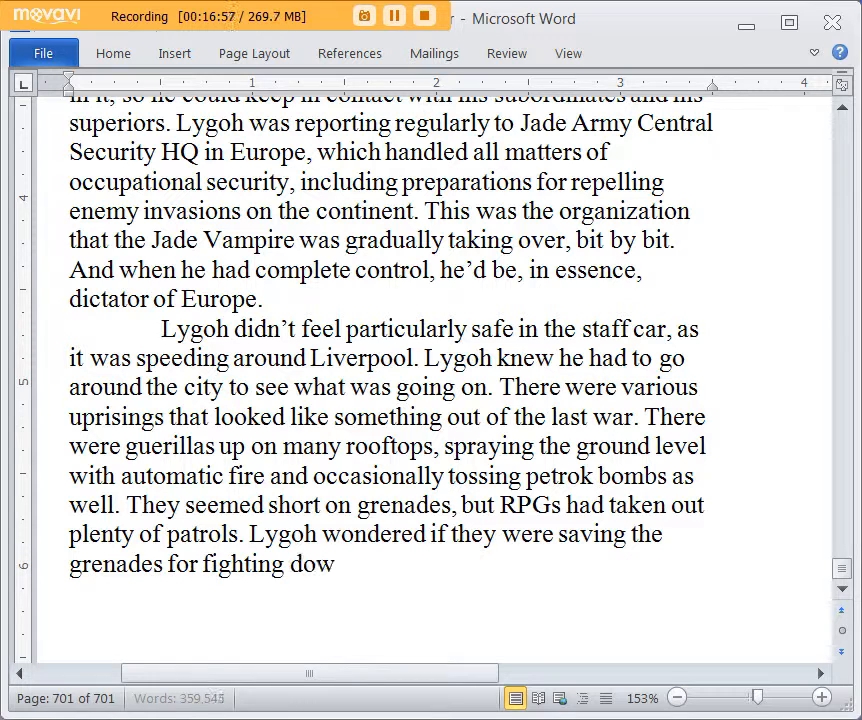
text(n on the streetLygoh sop)
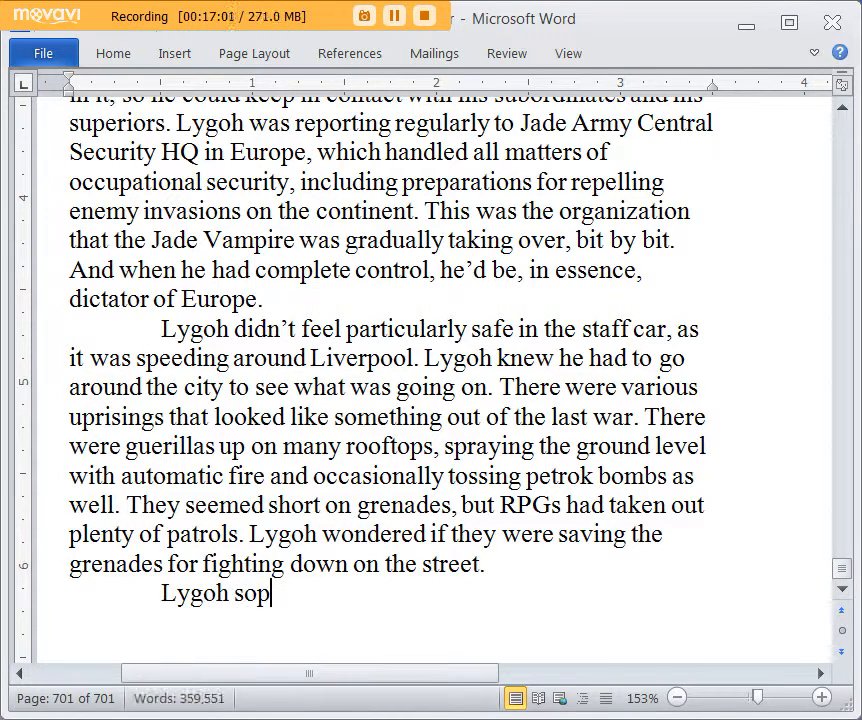
Step: Start a new paragraph with "Lygoh spied a few of these battles that seemed to end shortly after he arrived, as"
key(BackSpace)
key(BackSpace)
text(pied a few of th)
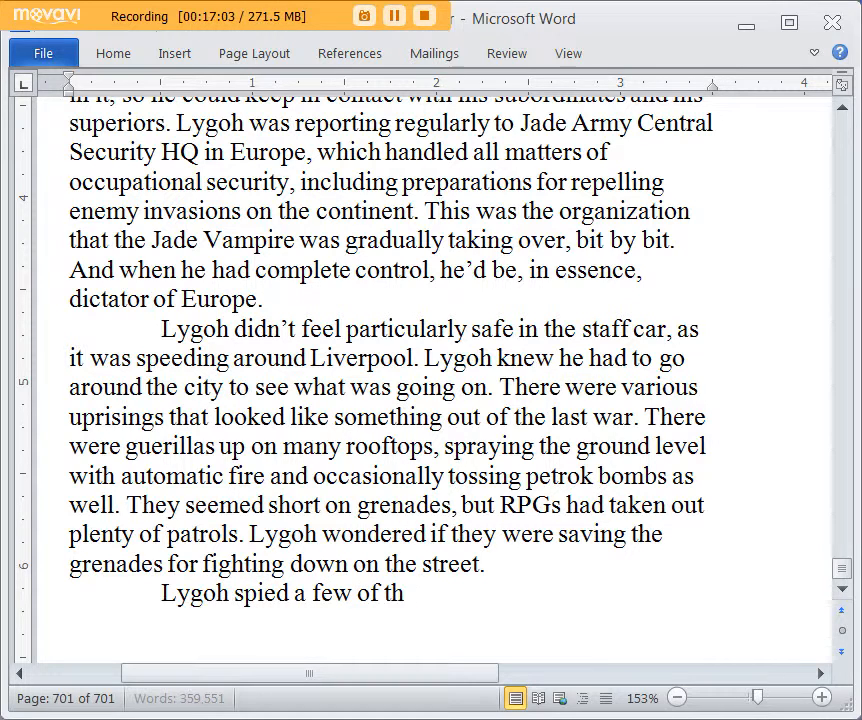
text(ese battles that se)
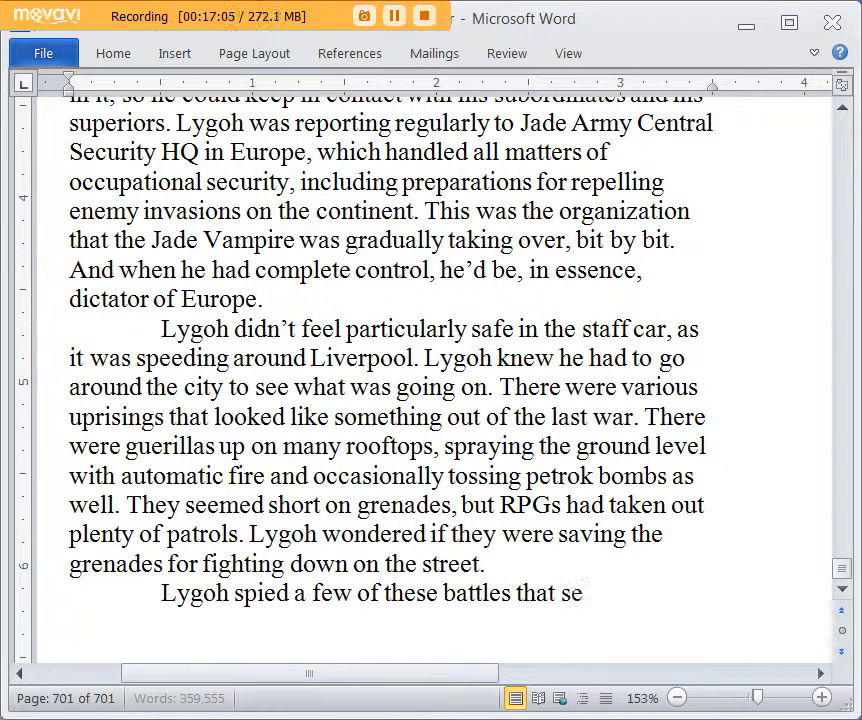
text(emed to end shortly after he arrive)
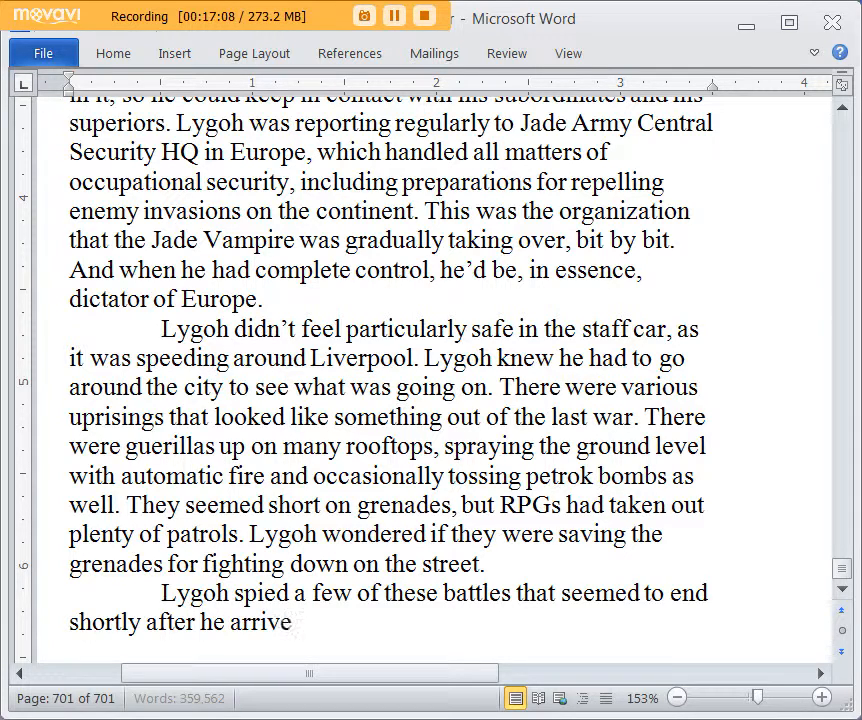
text(d, as though his mere presence wom)
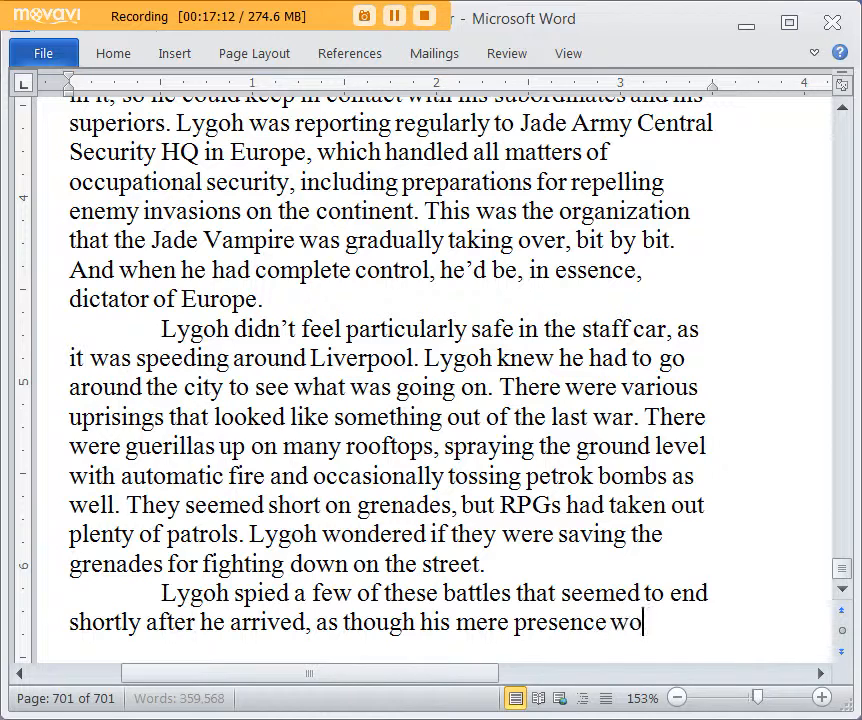
Step: Continue the sentence about the battles with "though his mere presence somehow made"
key(BackSpace)
key(BackSpace)
key(BackSpace)
text(somehow mad)
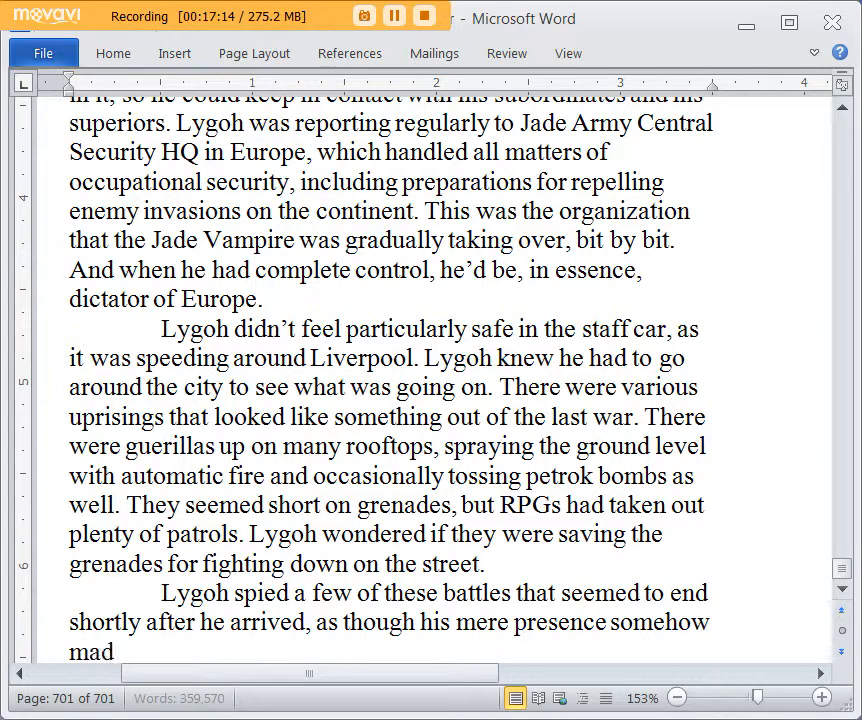
text(e the guerillas)
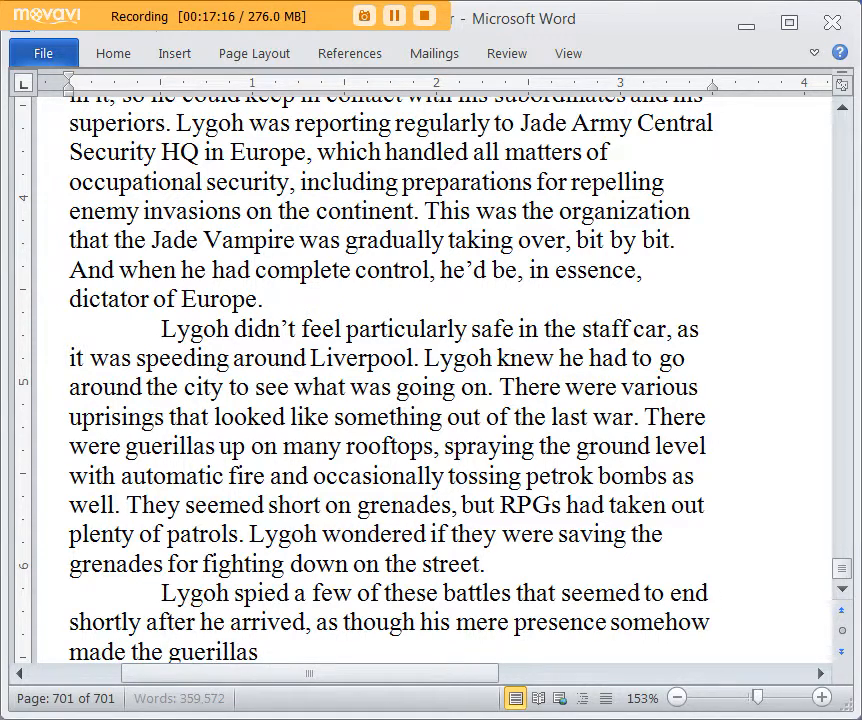
text( more susspe)
key(BackSpace)
key(BackSpace)
key(BackSpace)
text(eptable to)
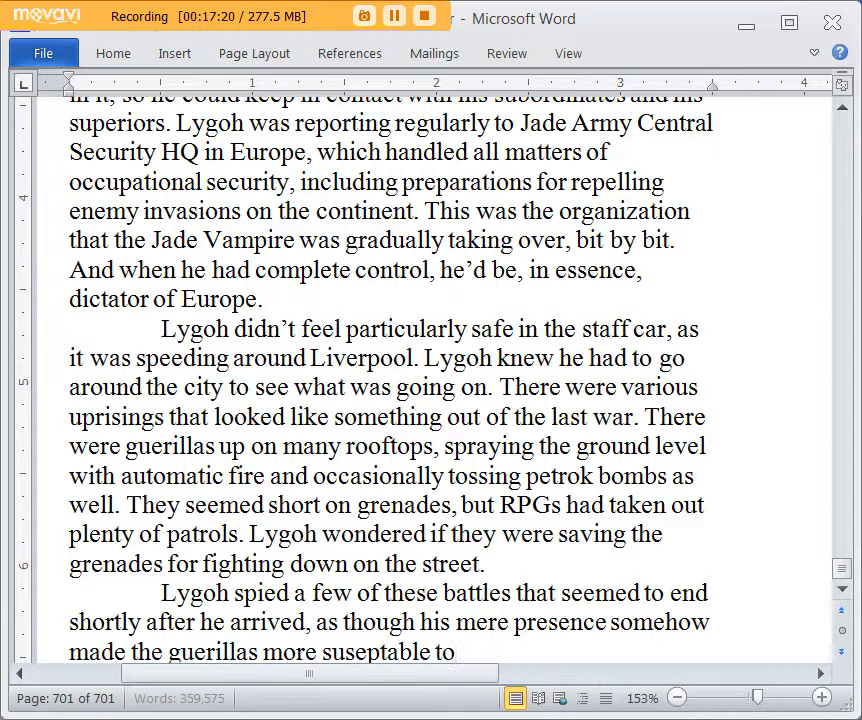
text( small arms fire)
key(BackSpace)
key(BackSpace)
key(BackSpace)
key(BackSpace)
key(BackSpace)
key(BackSpace)
key(BackSpace)
key(BackSpace)
key(BackSpace)
key(BackSpace)
key(BackSpace)
key(BackSpace)
key(BackSpace)
key(BackSpace)
key(BackSpace)
key(BackSpace)
key(BackSpace)
key(BackSpace)
key(BackSpace)
key(BackSpace)
key(BackSpace)
key(BackSpace)
key(BackSpace)
key(BackSpace)
key(BackSpace)
Step: Complete the sentence after "somehow made" with "his men more accurate." and start another with "There were plenty of crack shots"
text(his m)
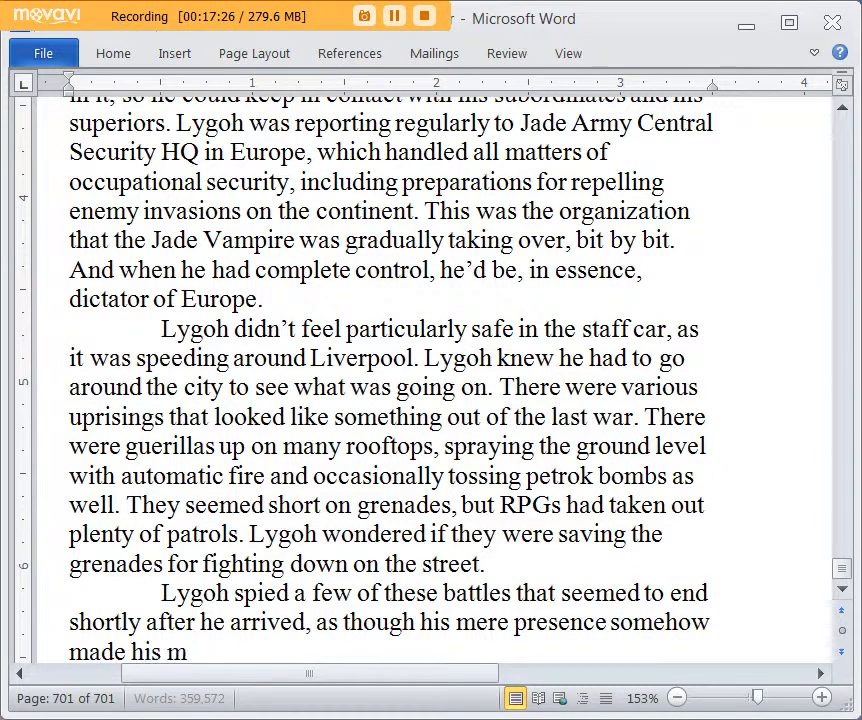
text(en more accurate. There were plenty of crack shots)
scroll(470, 437, down, 3)
scroll(541, 436, up, 1)
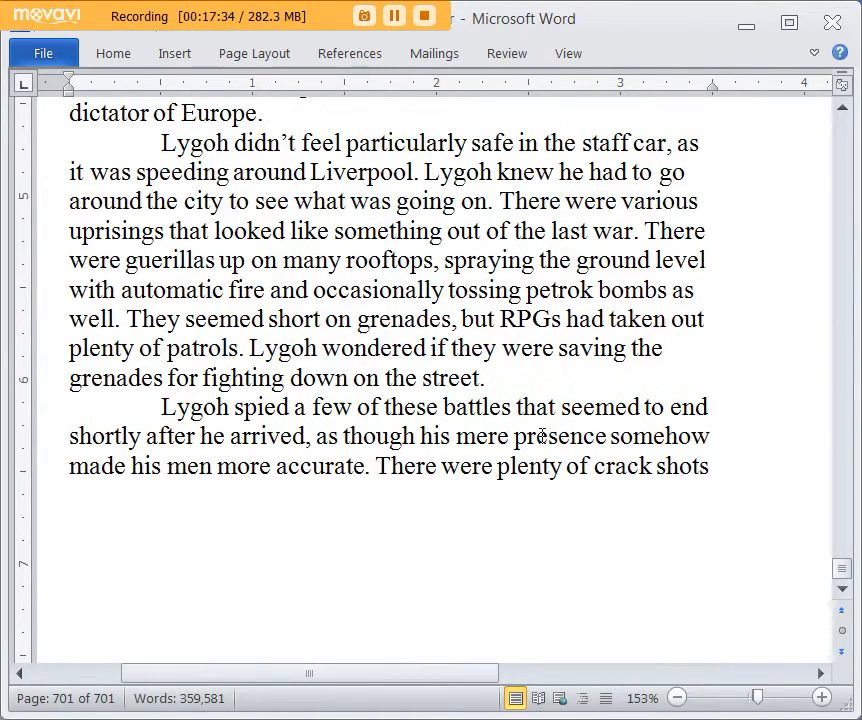
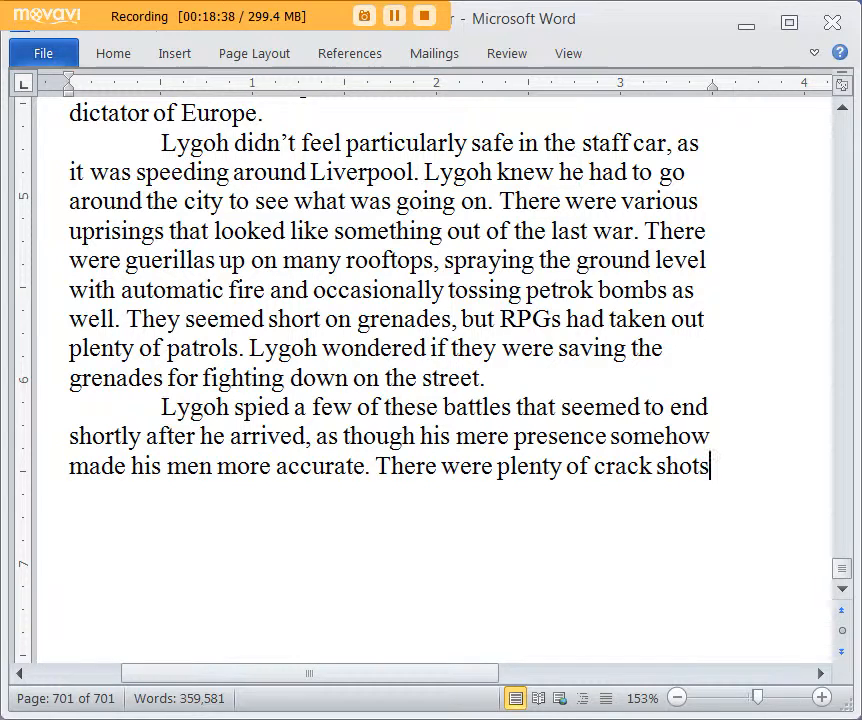
Step: Complete the sentence about the crack shots with "in the Liverpool garrison."
text(am)
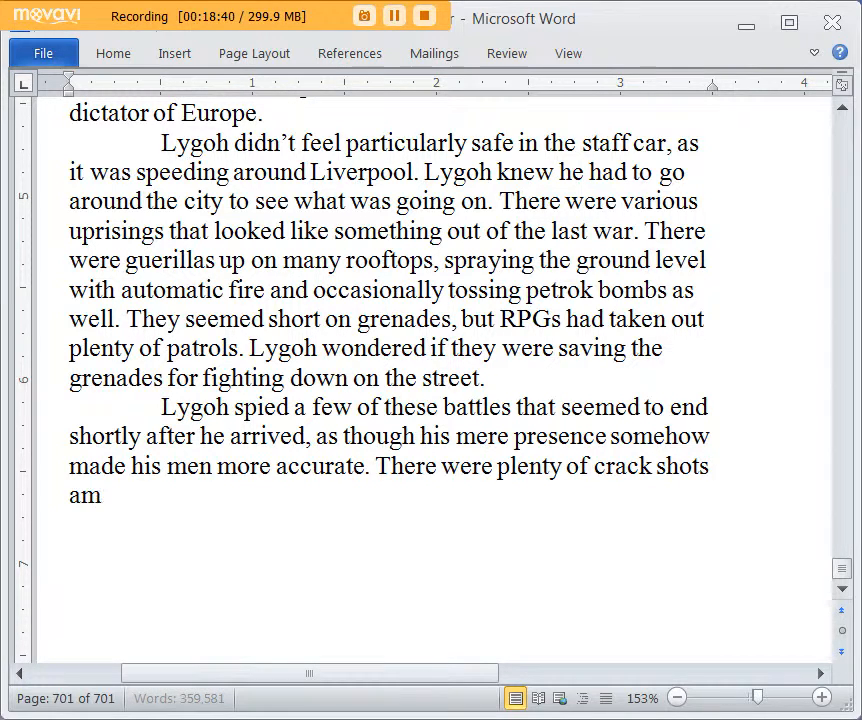
text(ong the L)
key(BackSpace)
key(BackSpace)
key(BackSpace)
key(BackSpace)
key(BackSpace)
key(BackSpace)
key(BackSpace)
key(BackSpace)
key(BackSpace)
key(BackSpace)
key(BackSpace)
text(in the Liverpool)
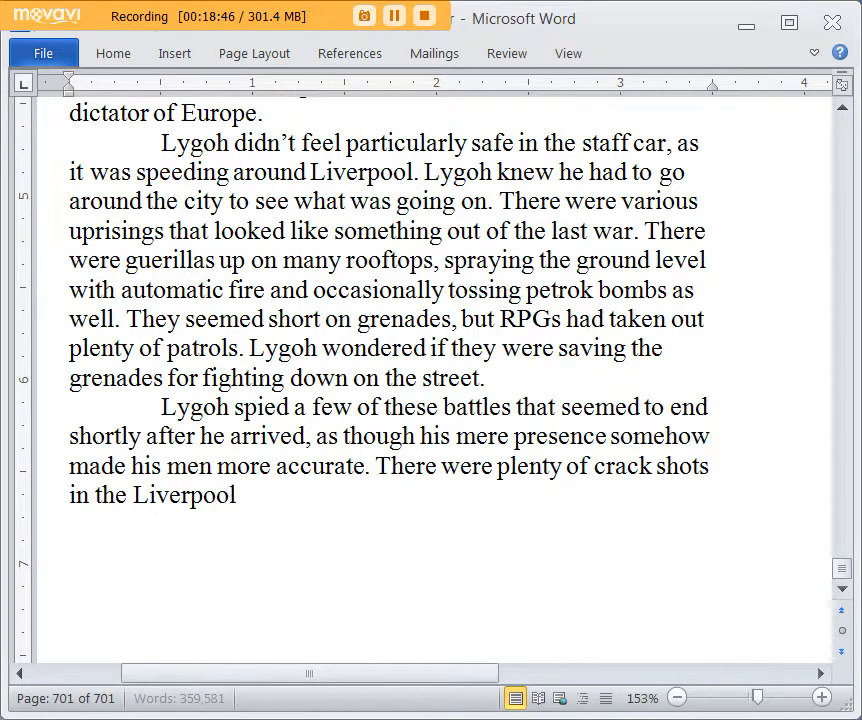
text( garrison.)
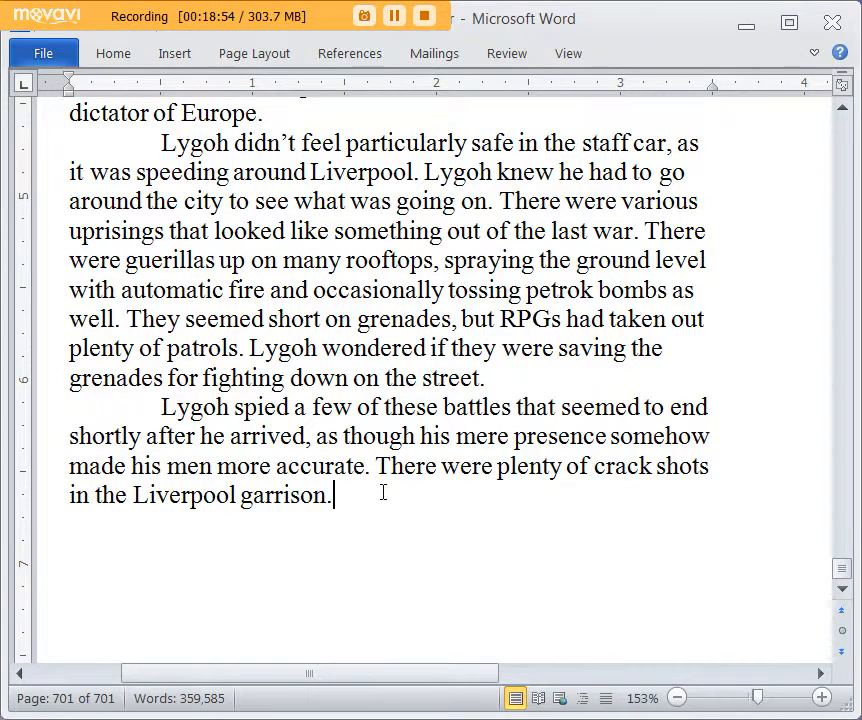
Step: Add the sentence "Once they got in position, they started hitting the guerillas up high and they'd retreat when they realized snipers were after them."
text(Th)
key(BackSpace)
key(BackSpace)
text(Once they got in)
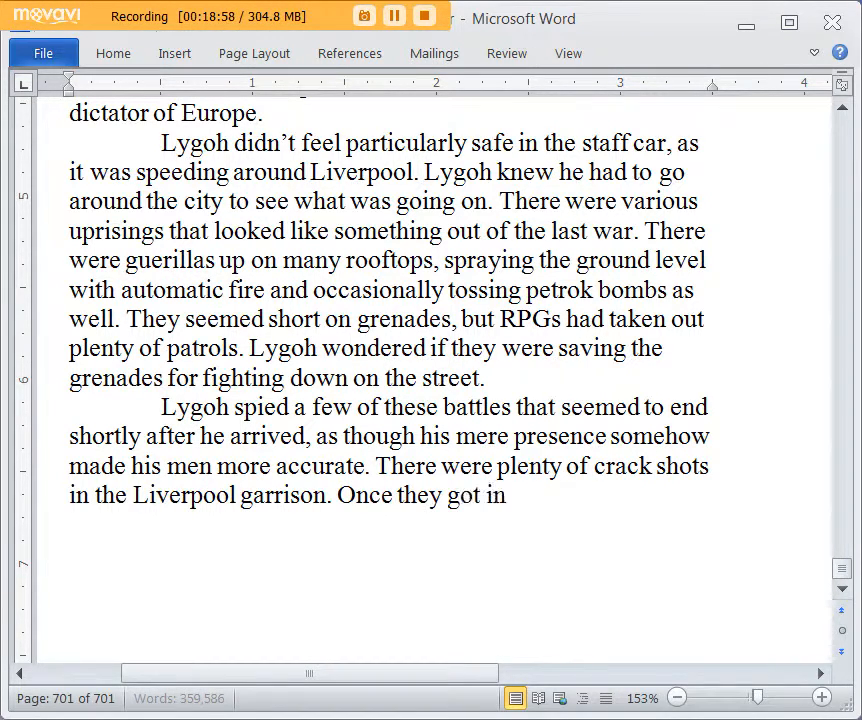
text( position, they s)
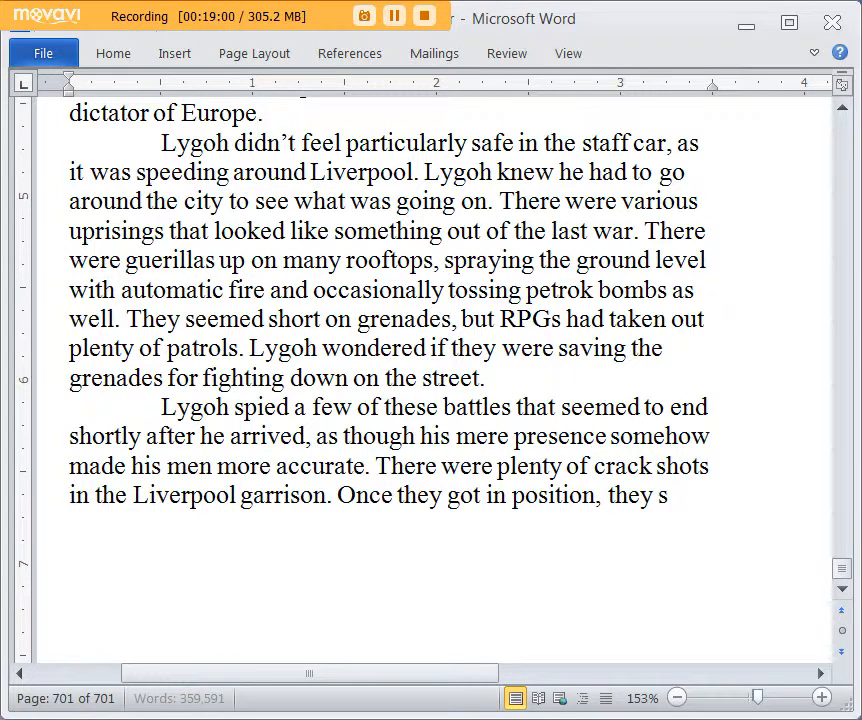
text(tarted hitting th)
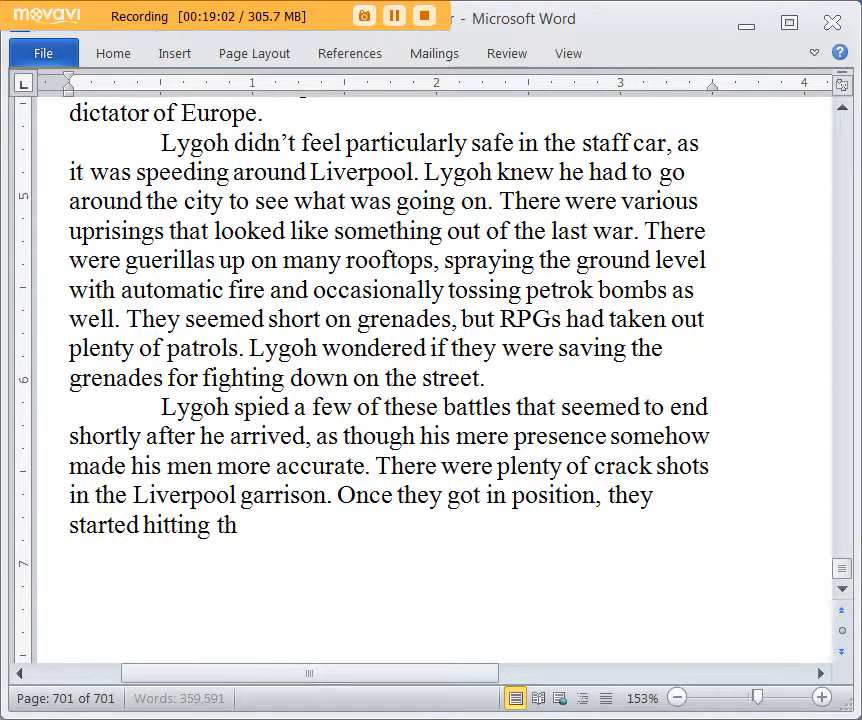
text(e guerillas)
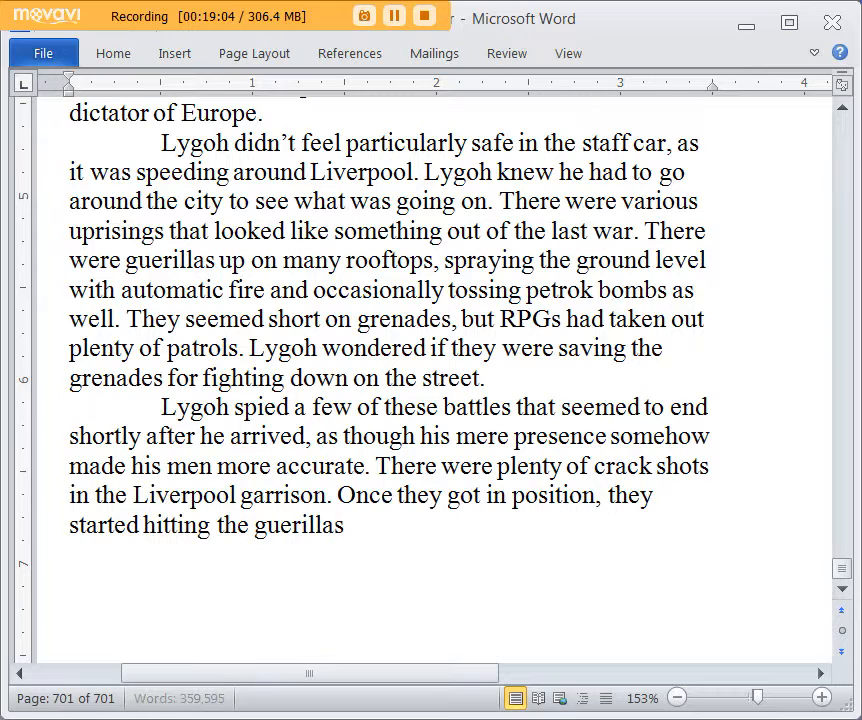
text( up high and the)
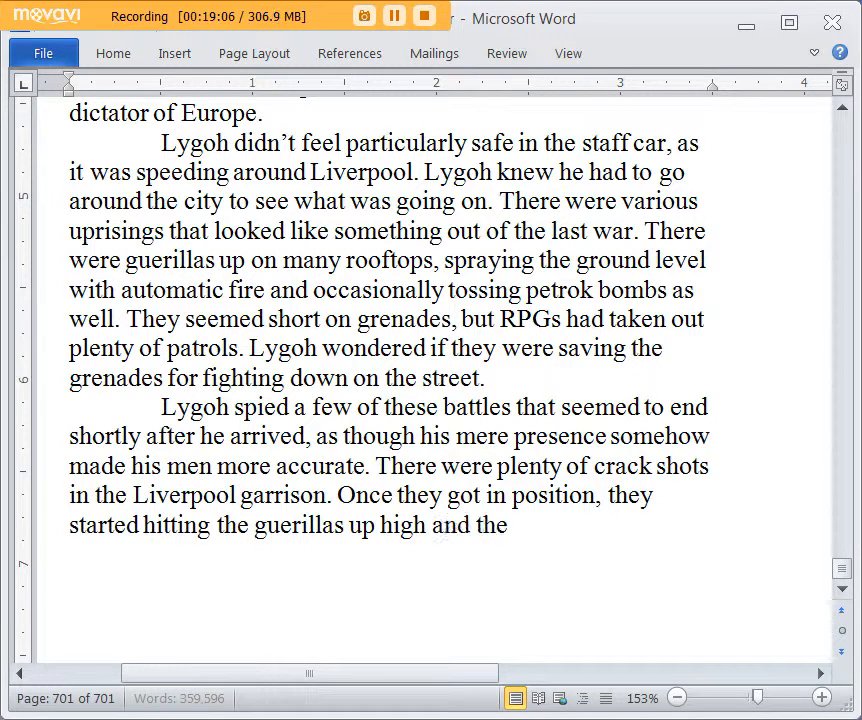
text(y'd retreat when t)
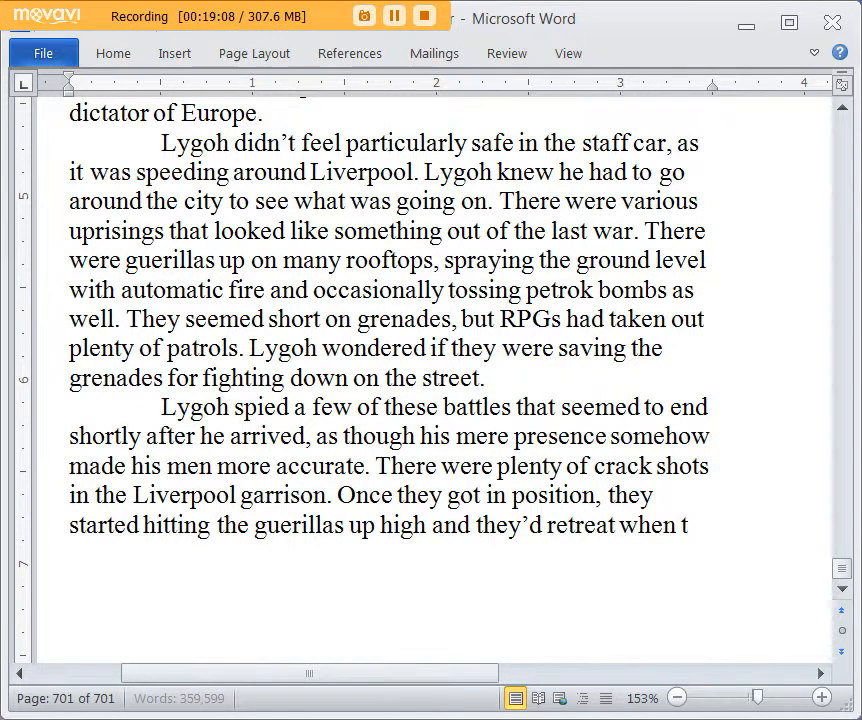
text(hey realized snipers)
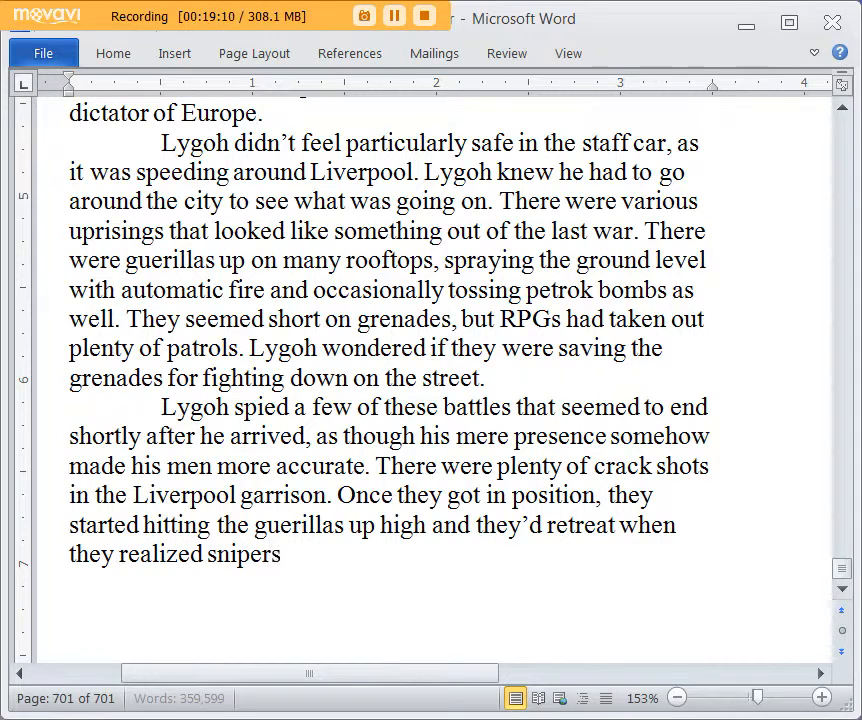
text( were after them. L)
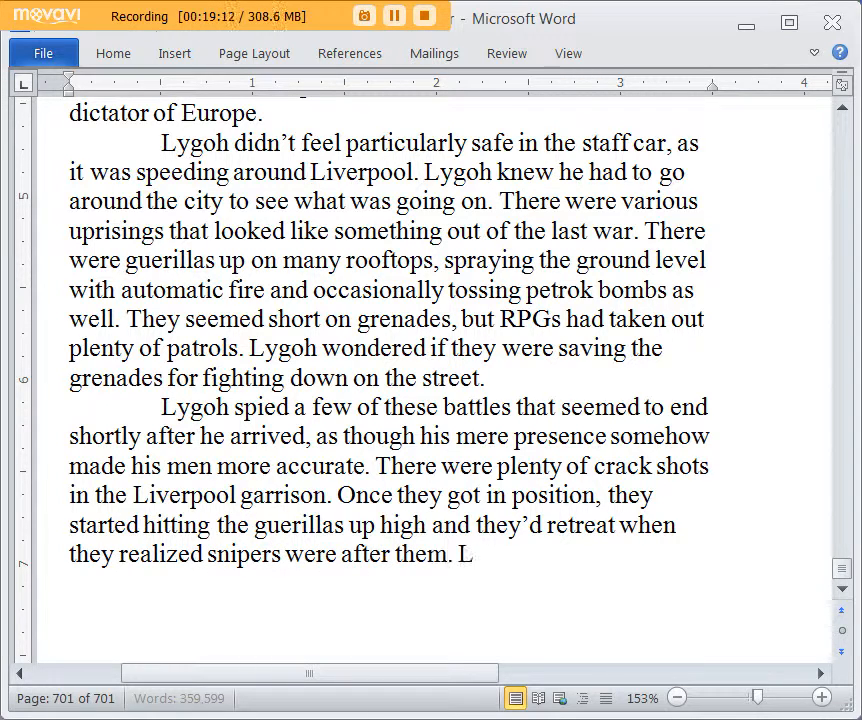
text(ygoh saw a few of the guerillas)
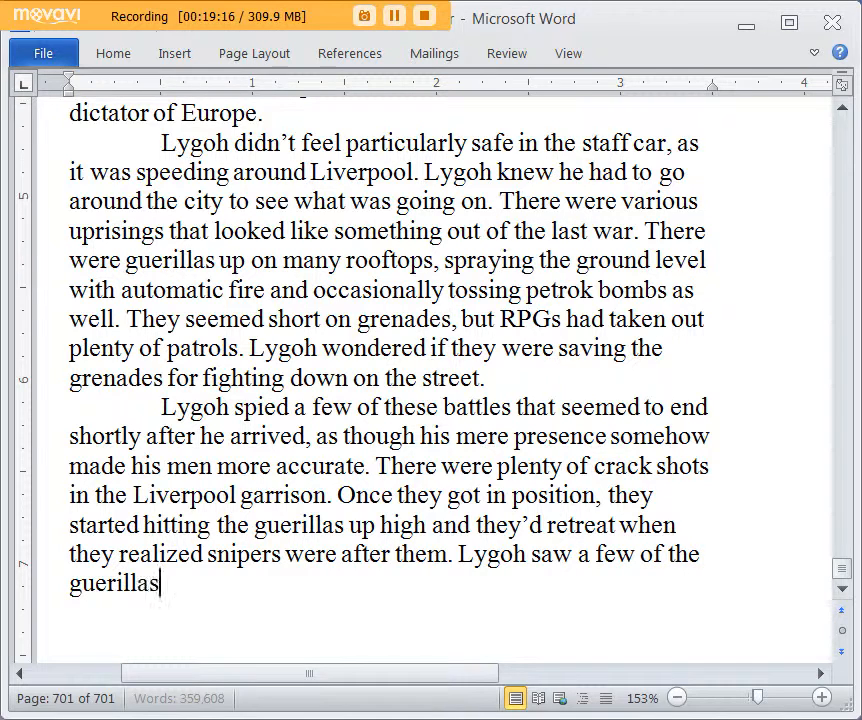
text( fall dramatically fr)
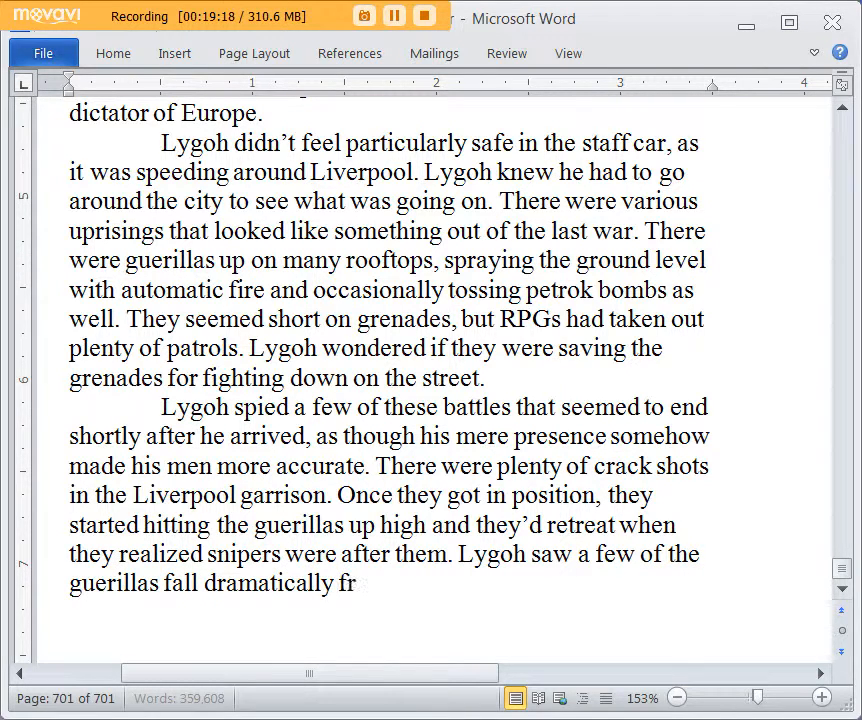
text(om up high. A)
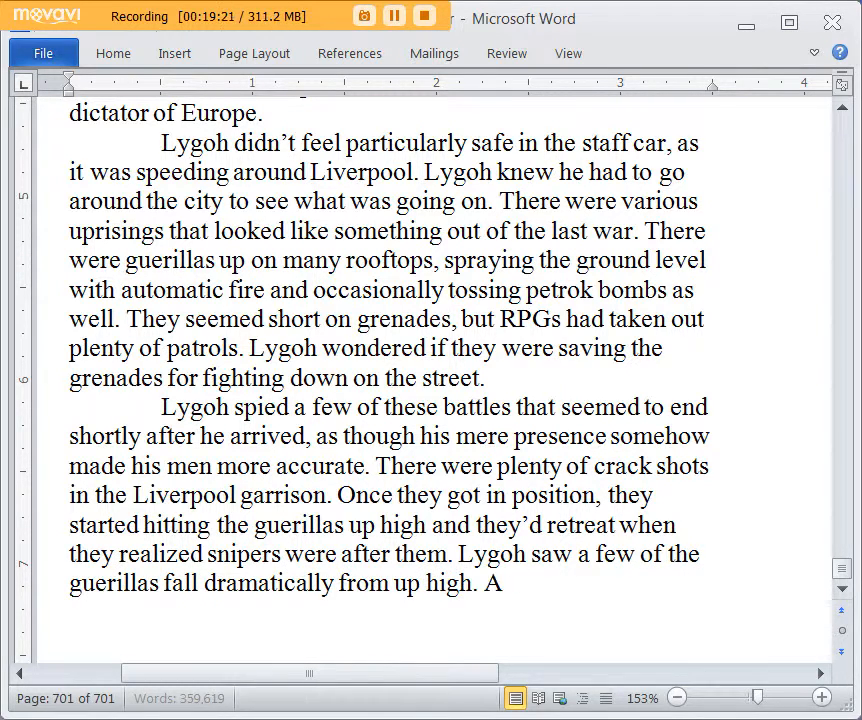
text( few of the bui)
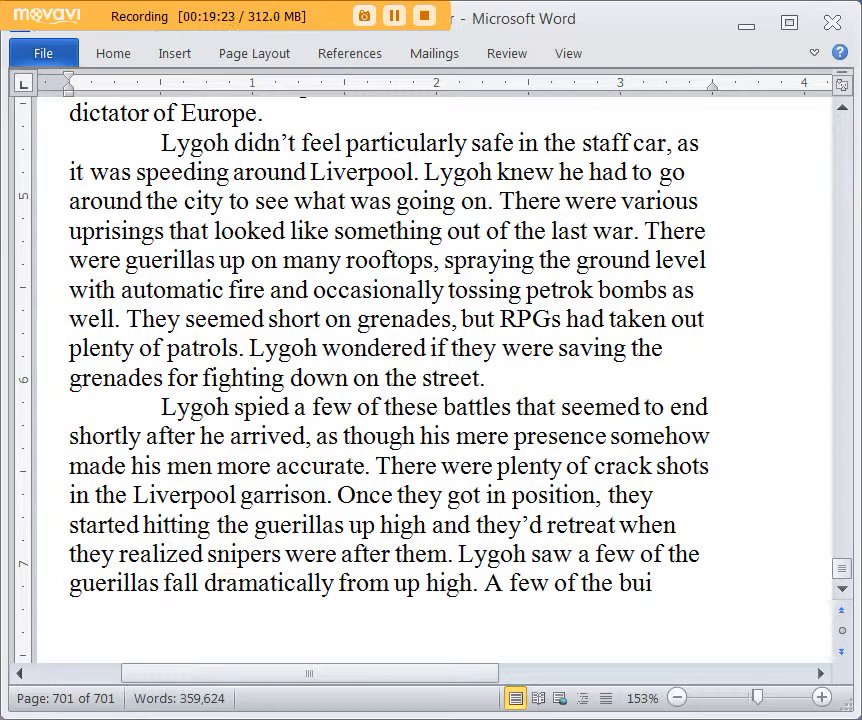
Step: Add the sentence "Lygoh saw a few of the guerillas fall dramatically from up high after being hit."
key(BackSpace)
key(BackSpace)
key(BackSpace)
key(BackSpace)
key(BackSpace)
key(BackSpace)
key(BackSpace)
key(BackSpace)
key(BackSpace)
key(BackSpace)
key(BackSpace)
key(BackSpace)
key(BackSpace)
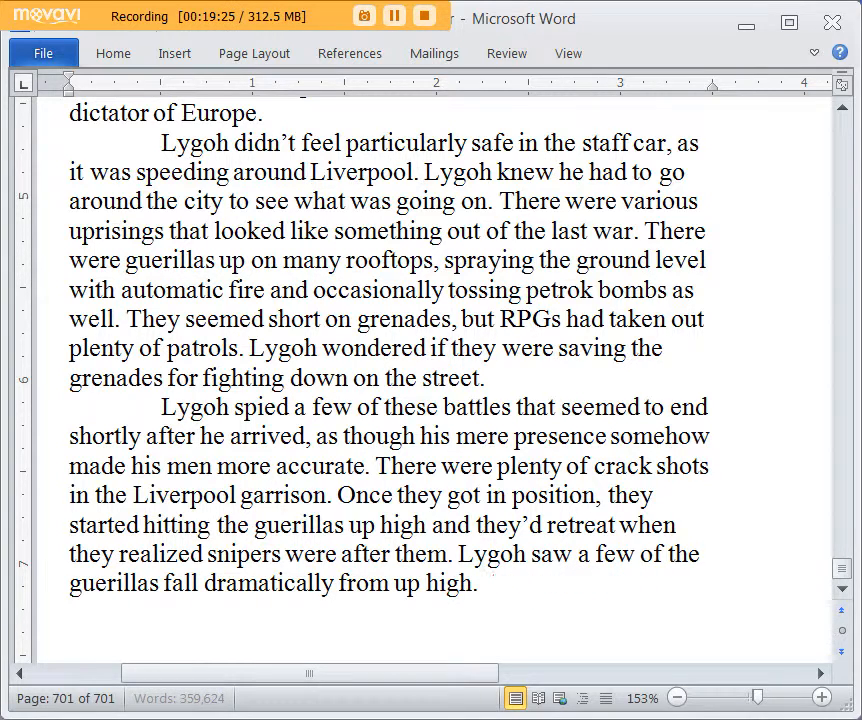
key(BackSpace)
key(BackSpace)
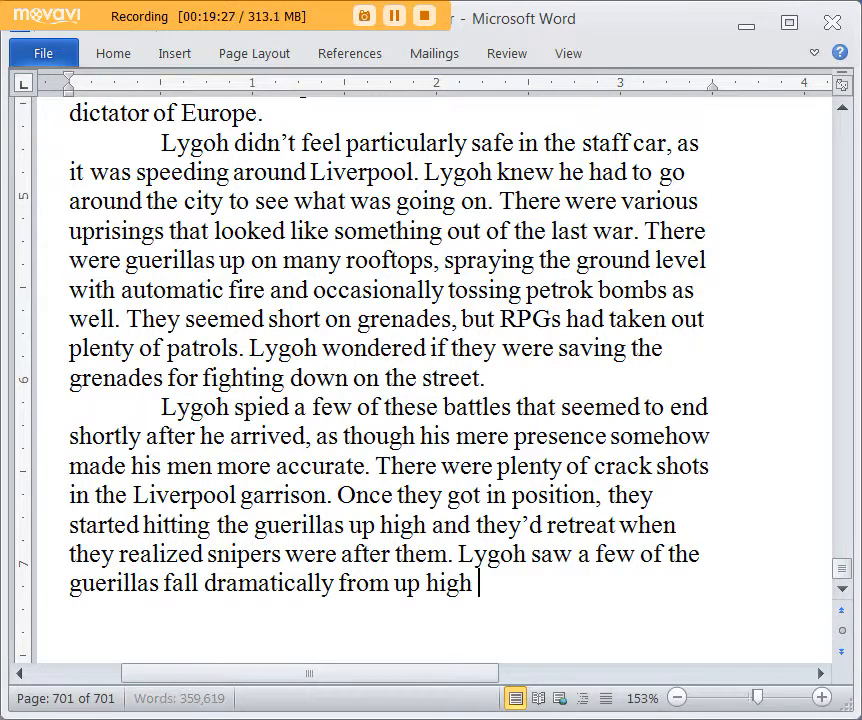
text(after being hit. So)
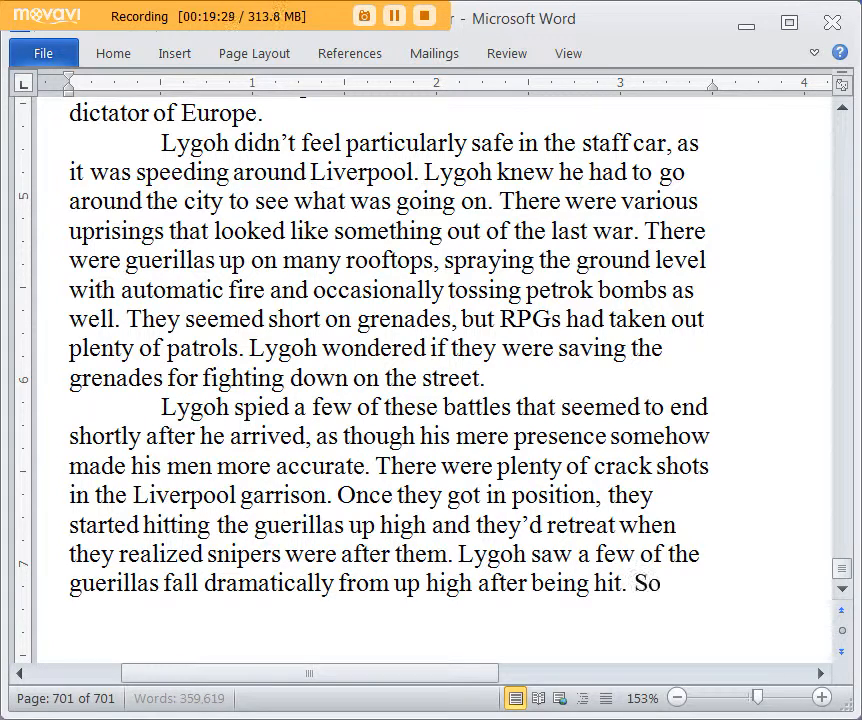
text(me of the budi)
Step: Add the sentence "Some of the enemy occupied buildings were being torched by flamethrower vehicles."
key(BackSpace)
key(BackSpace)
text(i)
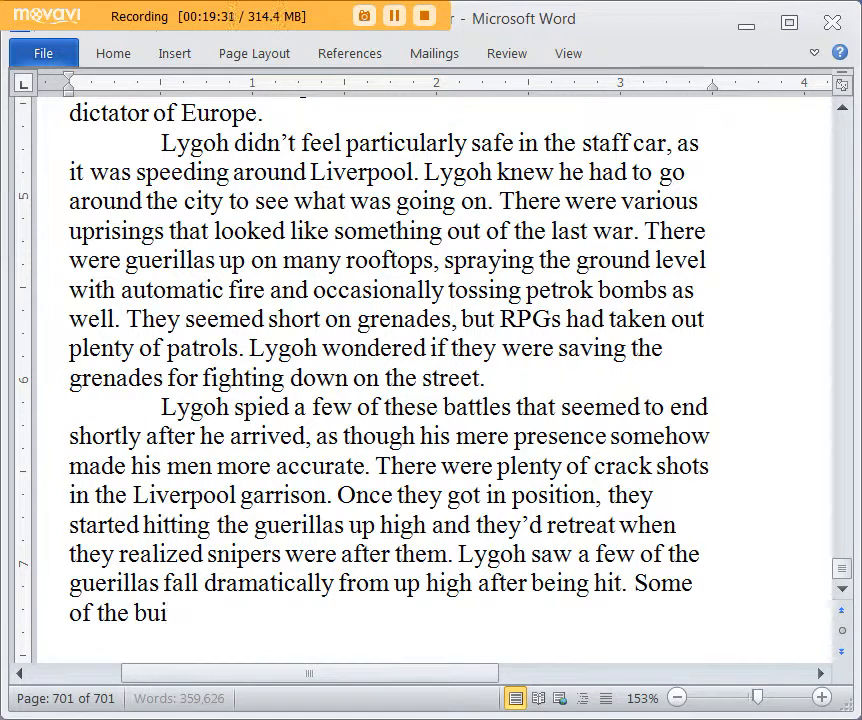
text(ldings were big)
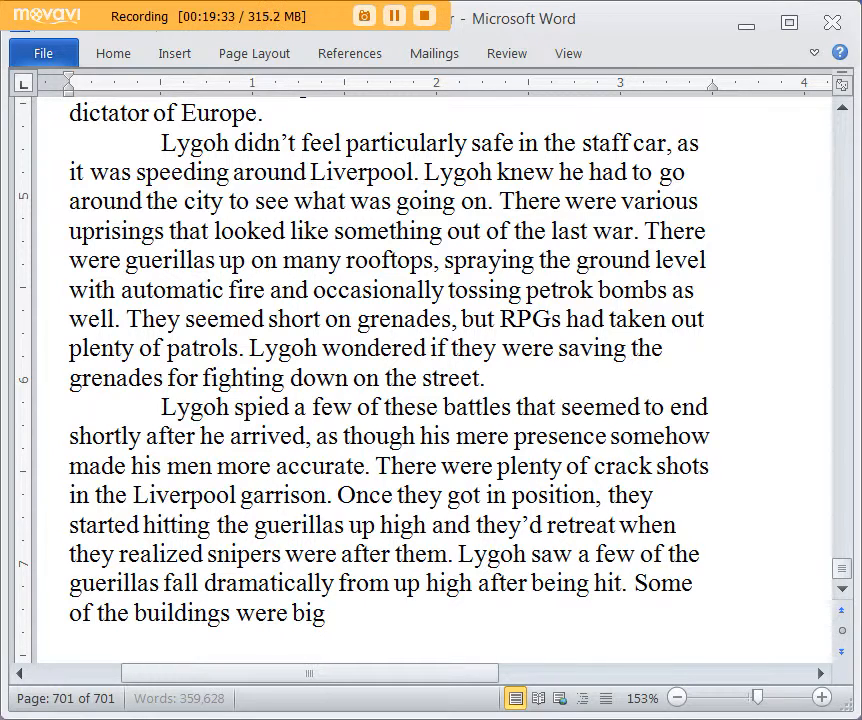
key(BackSpace)
key(BackSpace)
key(BackSpace)
key(BackSpace)
key(BackSpace)
key(BackSpace)
key(BackSpace)
key(BackSpace)
key(BackSpace)
key(BackSpace)
key(BackSpace)
key(BackSpace)
key(BackSpace)
key(BackSpace)
key(BackSpace)
key(BackSpace)
key(BackSpace)
key(BackSpace)
text(enemy o)
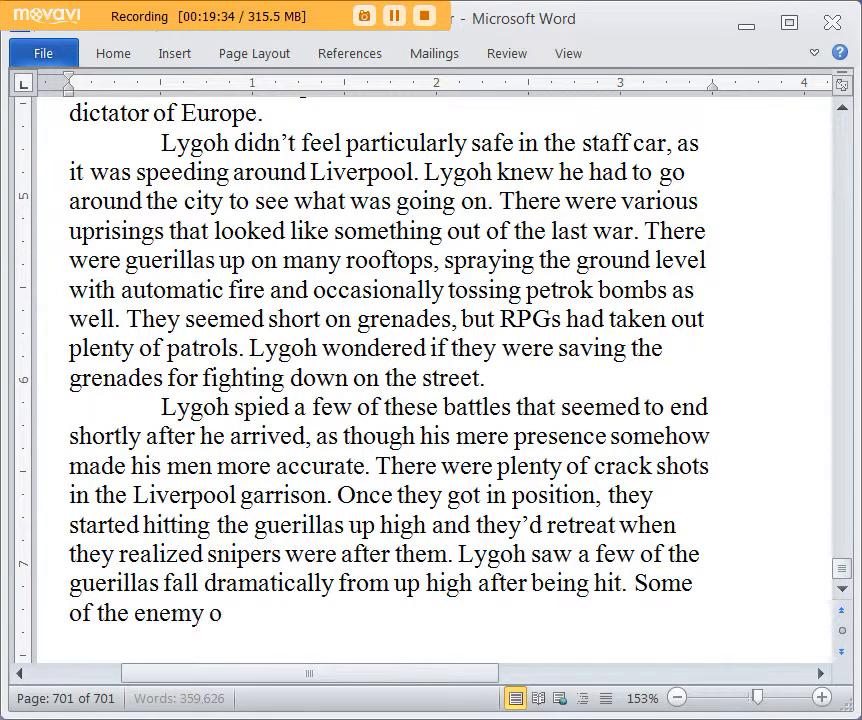
text(ccupied buildings w)
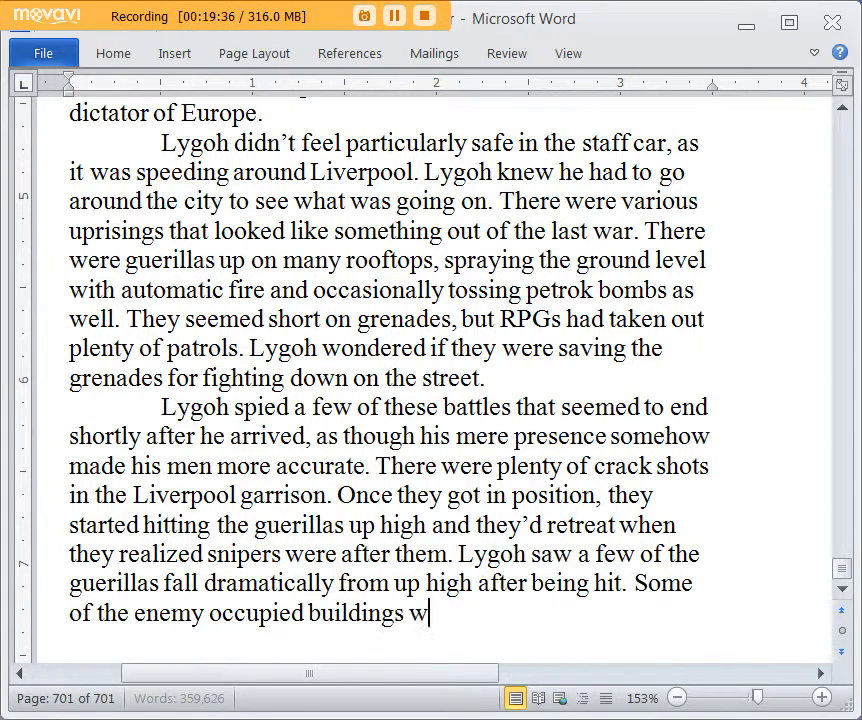
text(ere being torched by flamethrowere)
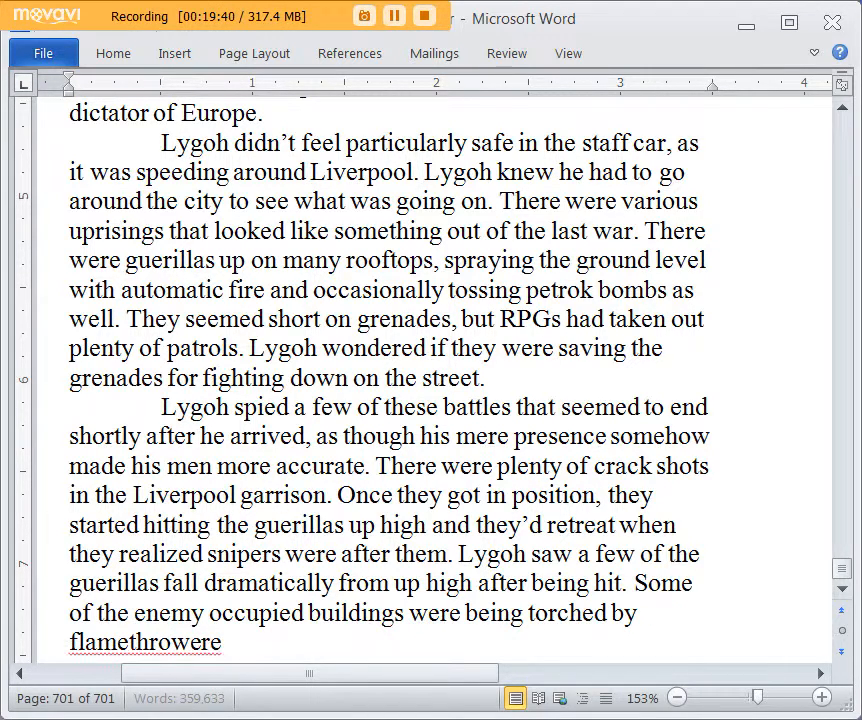
key(BackSpace)
text(vehicles. The enemy liked to drop fi)
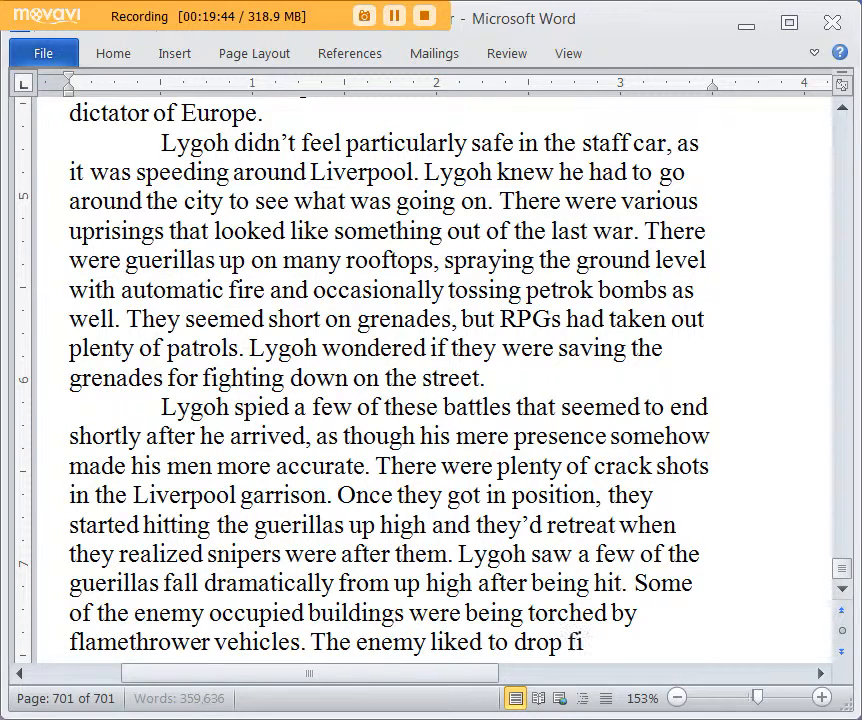
text(re on Lygoh's men, th)
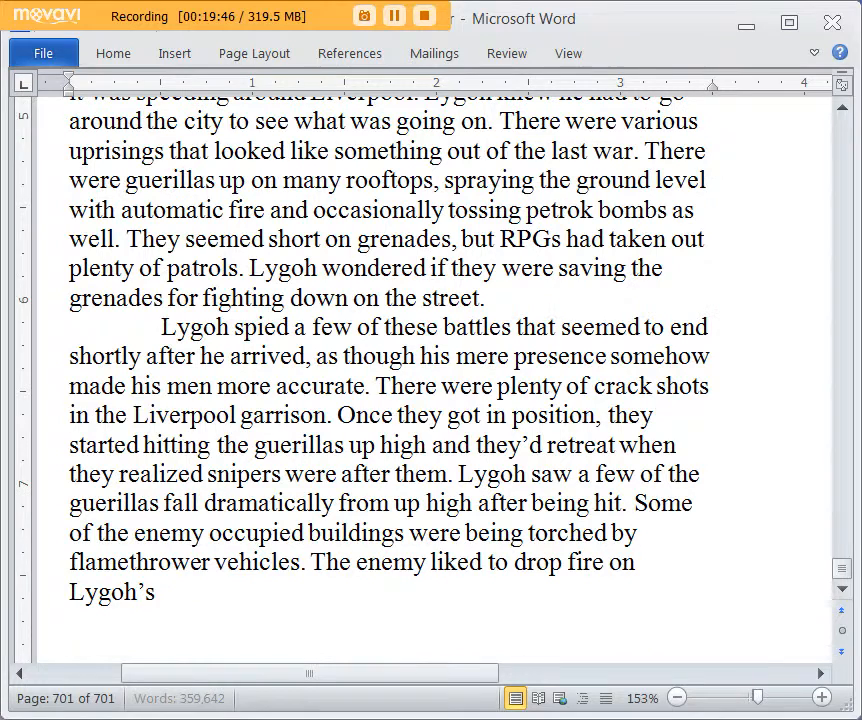
text(ey wo)
Step: End the paragraph with "The enemy liked to drop fire on Lygoh's men, he wanted to see how they liked it!"
key(BackSpace)
key(BackSpace)
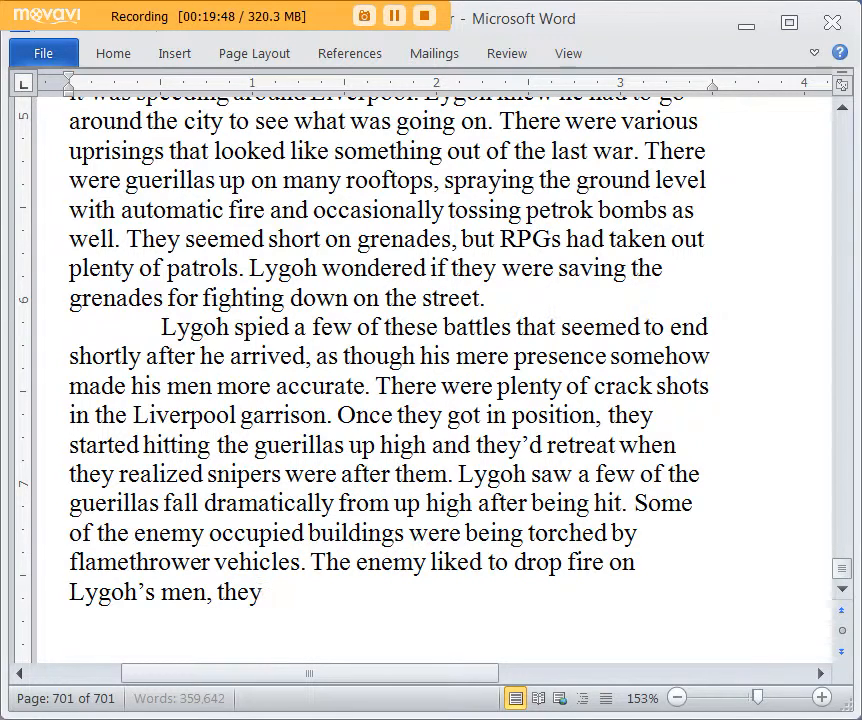
key(BackSpace)
key(BackSpace)
text(he wante)
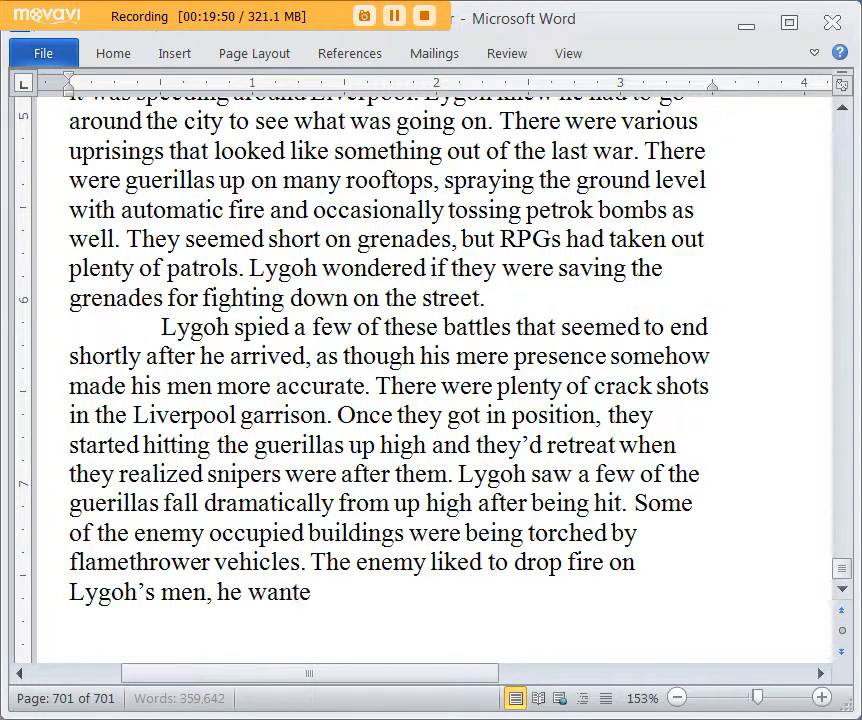
text(d to see how they like)
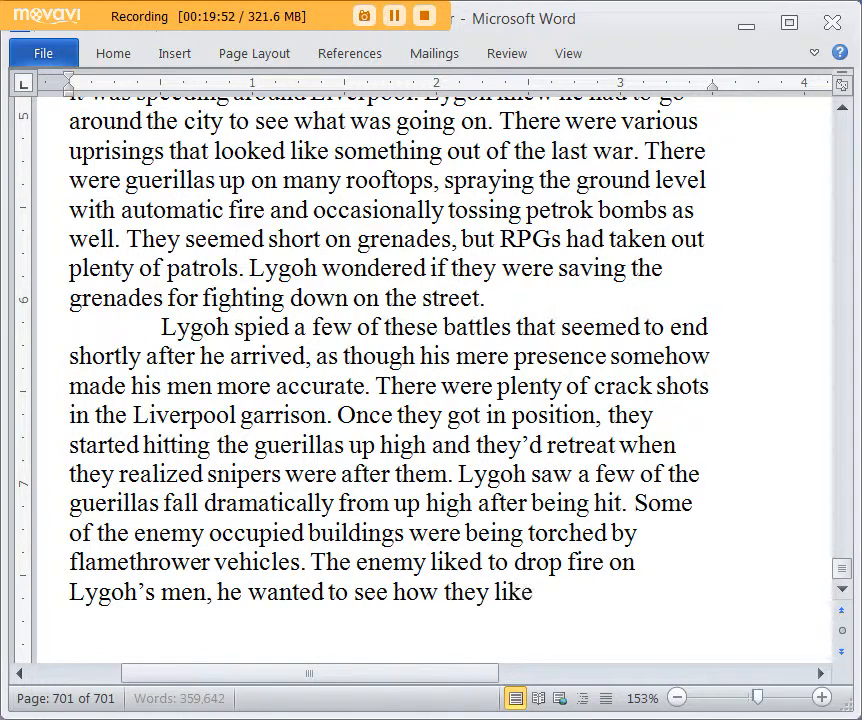
text(d it!)
scroll(385, 490, down, 1)
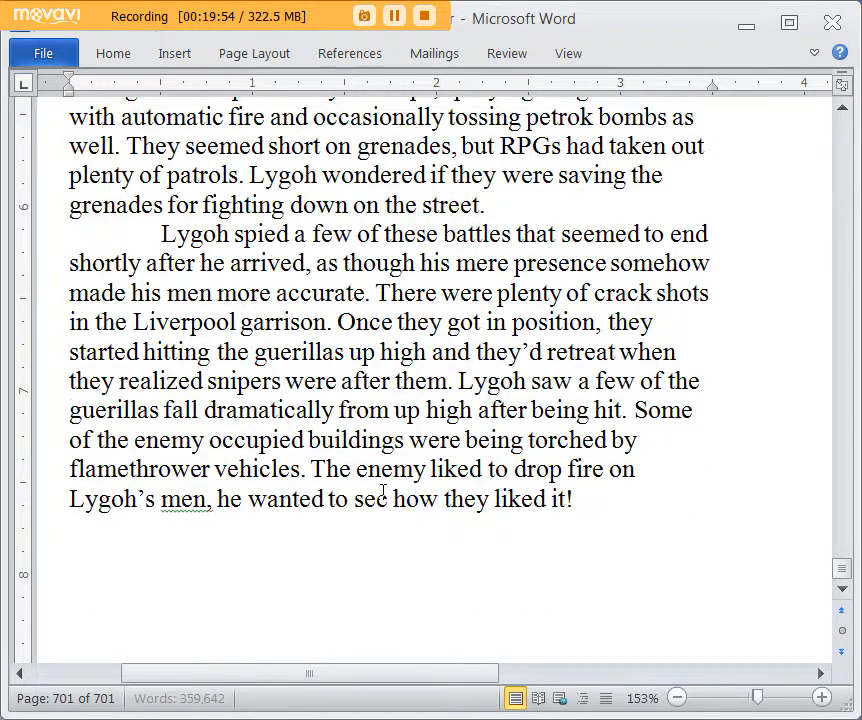
Step: Start a new paragraph with "Lygoh heard about the attempt to capture some of the underground leadership thanks to a mole within the organization."
key(Tab)
text(Lygoh hear)
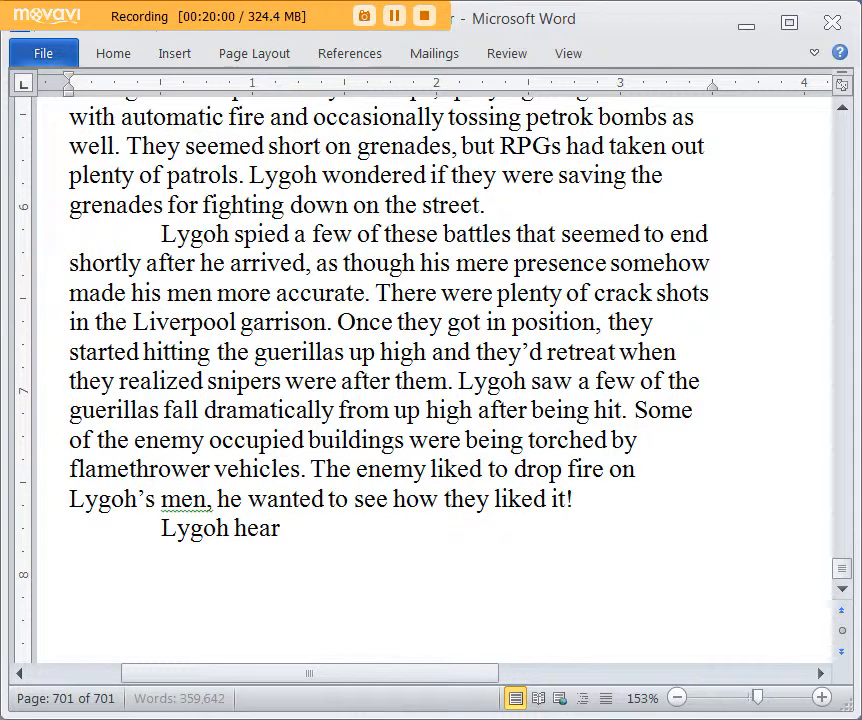
text(d about the failed att)
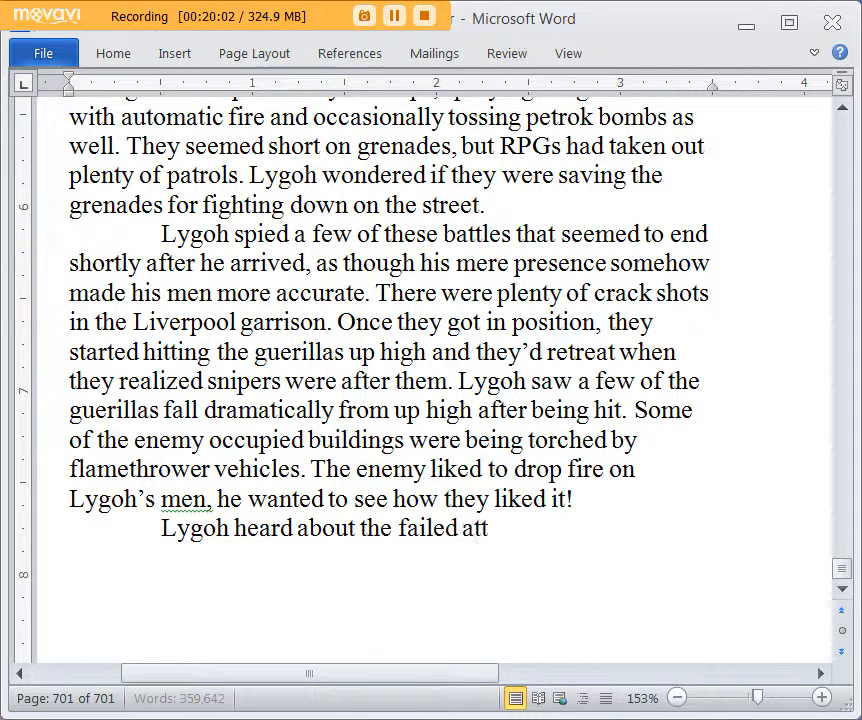
key(BackSpace)
key(BackSpace)
key(BackSpace)
key(BackSpace)
key(BackSpace)
key(BackSpace)
key(BackSpace)
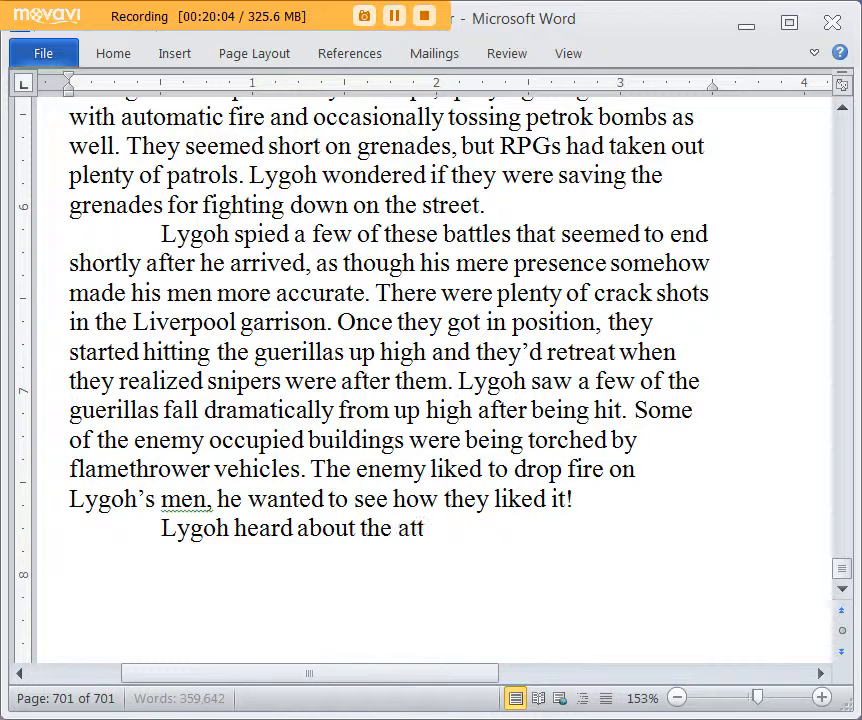
text(empt to capture some of the undergro)
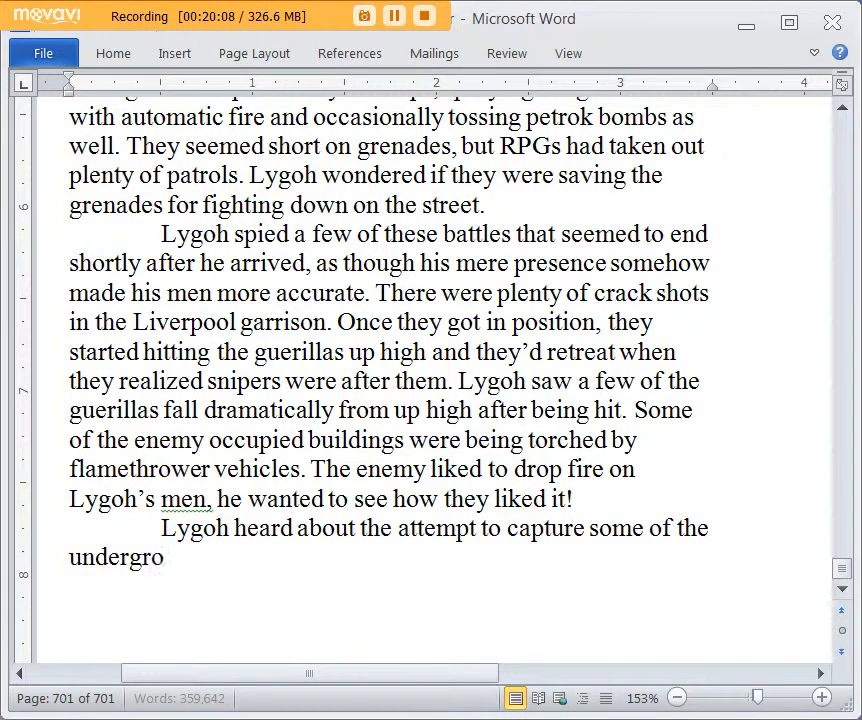
text(und leadership t)
text(hanks t)
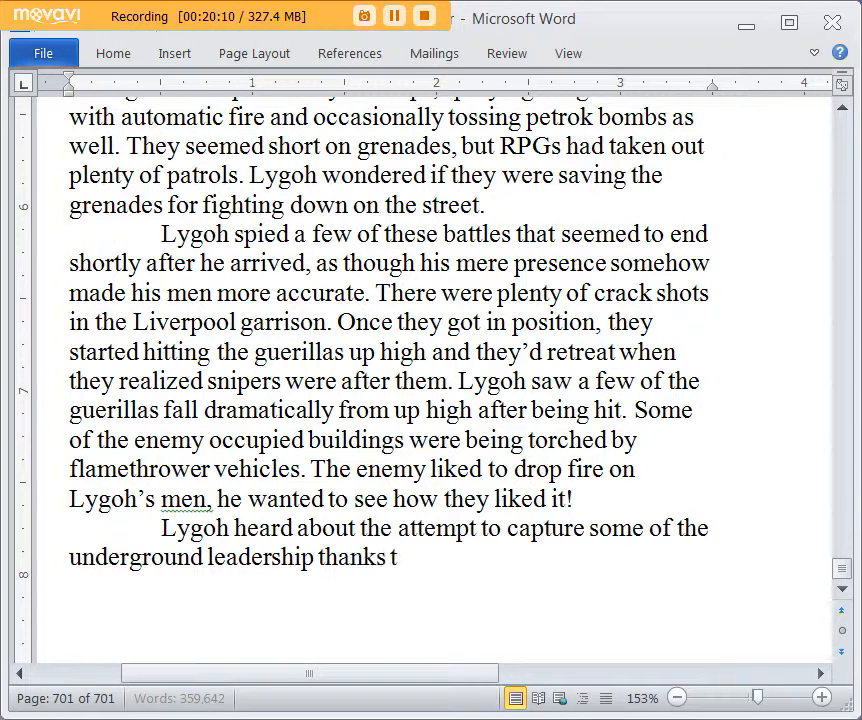
text(o a mole within the o)
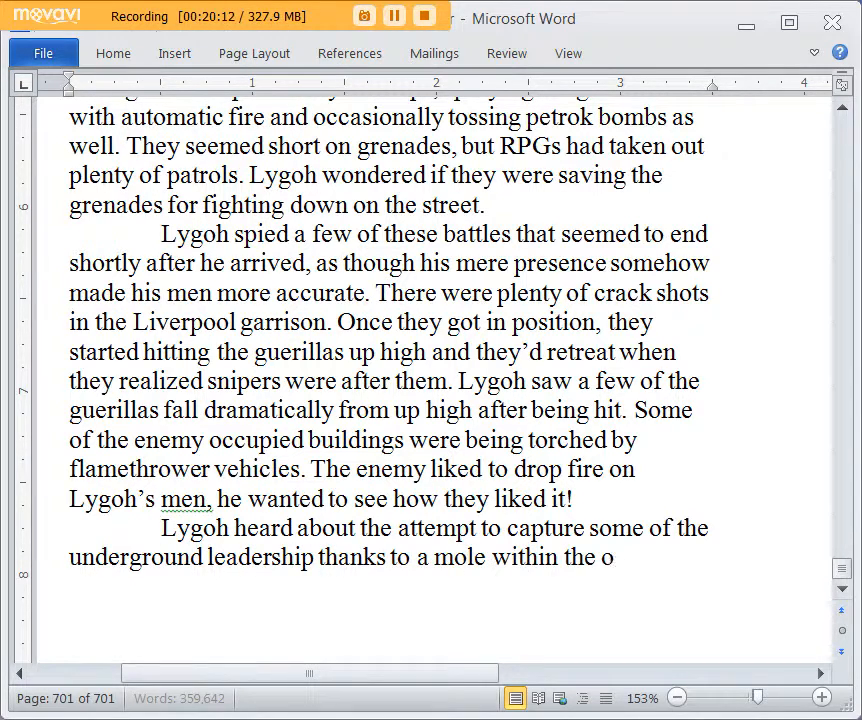
text(rganization. T)
Step: Add the sentence "He only told them about an HQ, not about their main HQ and base, which nobody could locate."
key(BackSpace)
text(he only told them )
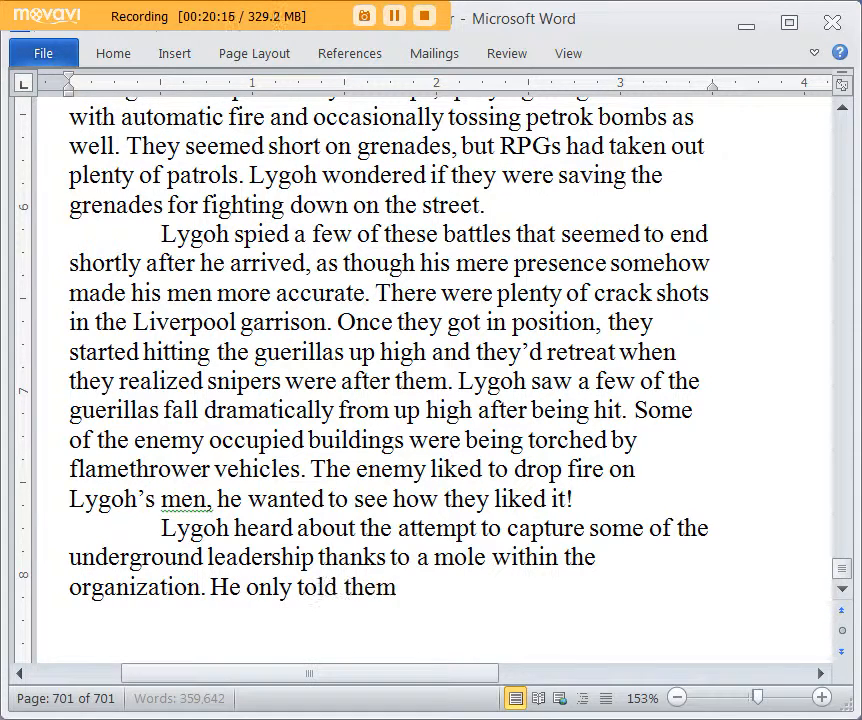
text(about an HQ, not ab)
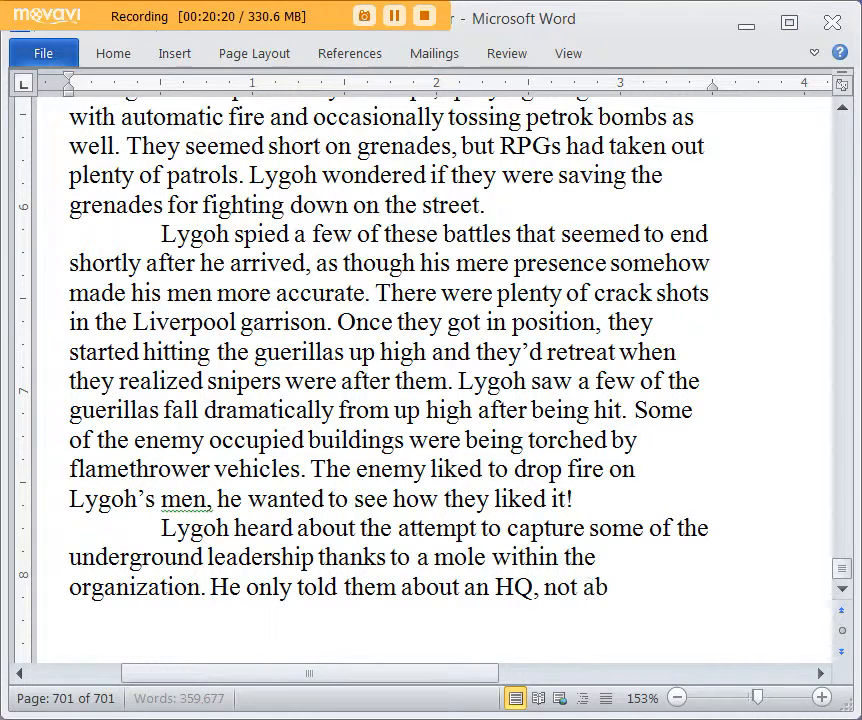
text(out their mai)
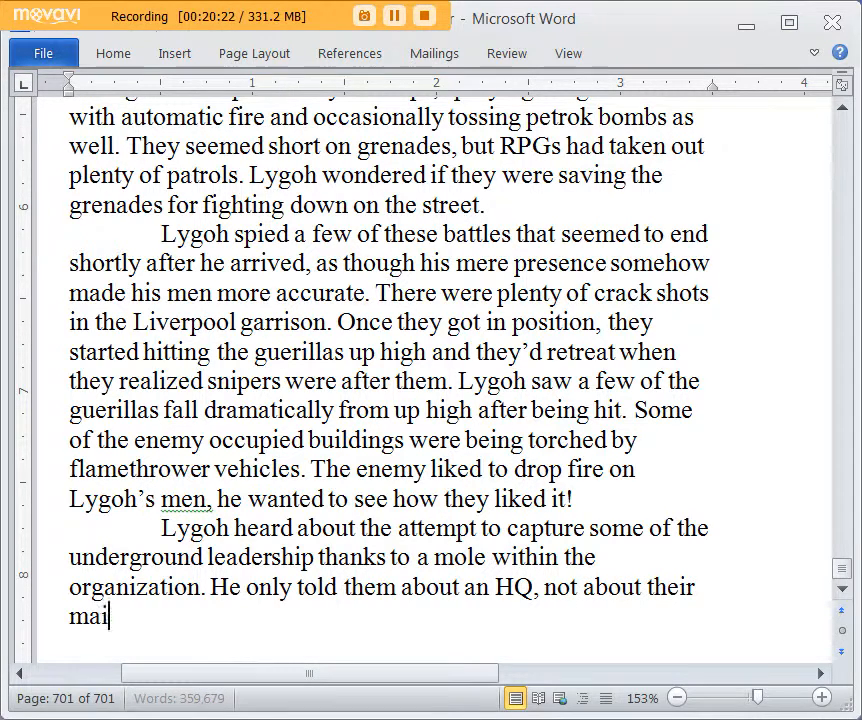
text(n HQ, which was)
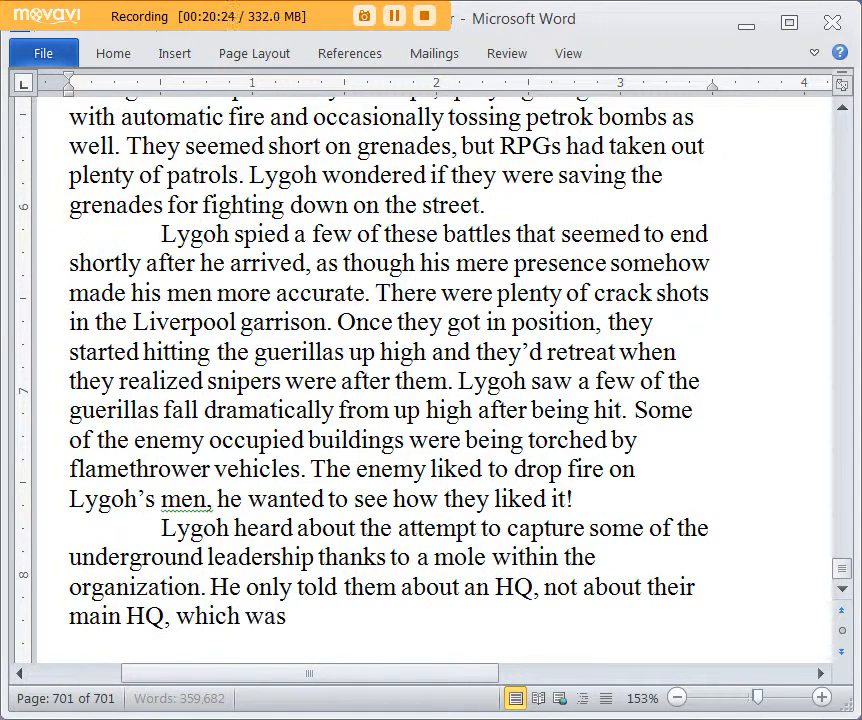
text( st)
key(BackSpace)
key(ctrl+BackSpace)
key(ctrl+BackSpace)
key(ctrl+BackSpace)
key(BackSpace)
key(BackSpace)
text(and base, which)
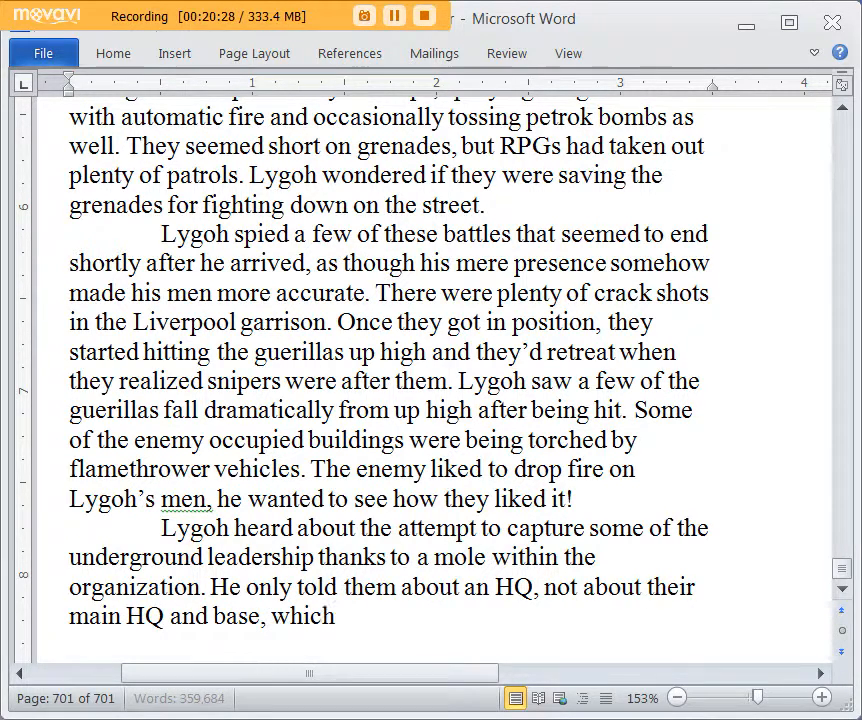
text( nobody could locate.)
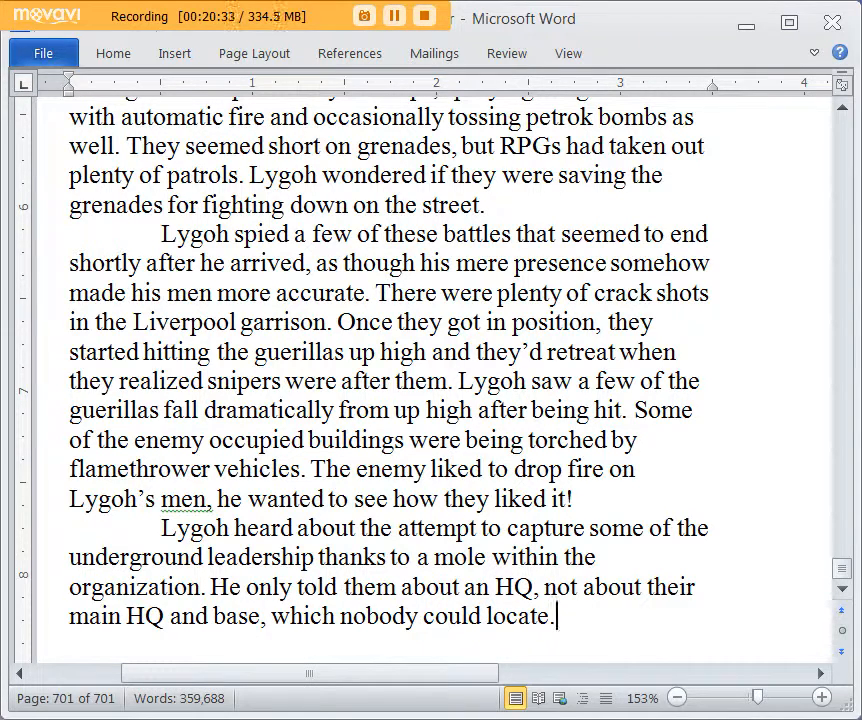
text( Its capture and destruction would be t)
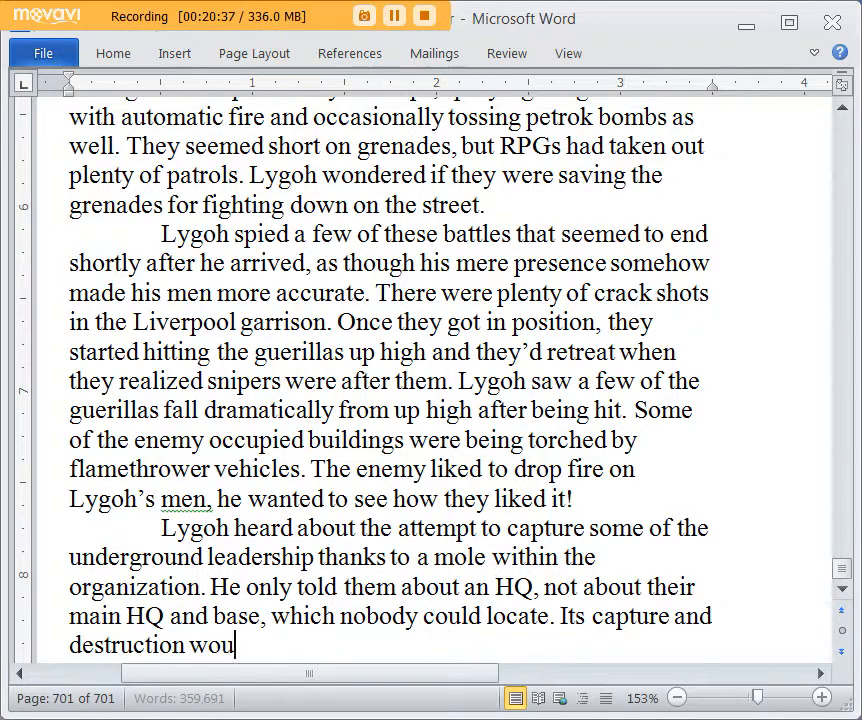
text(op prior)
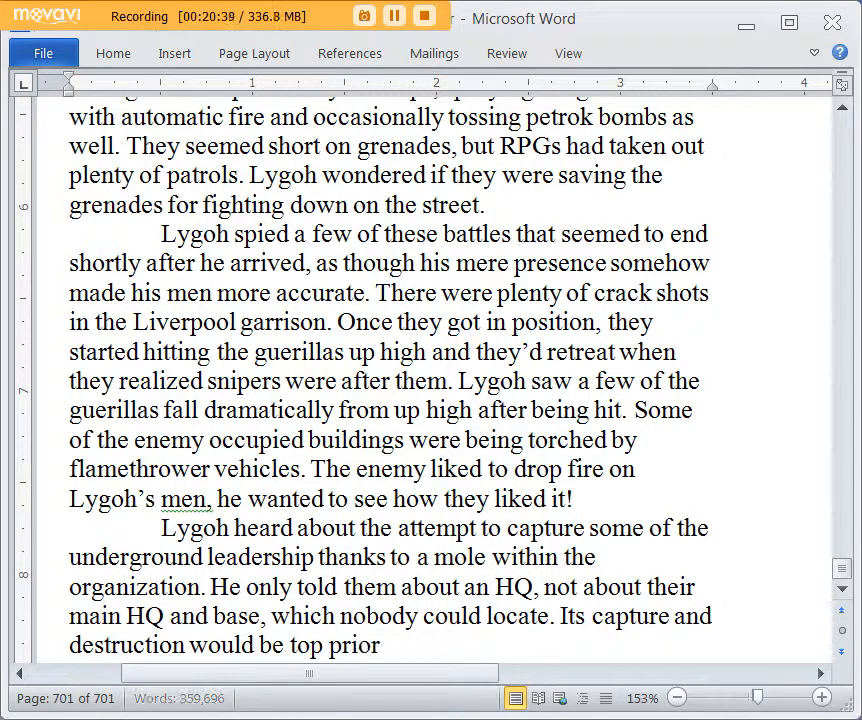
text(ity after the upris)
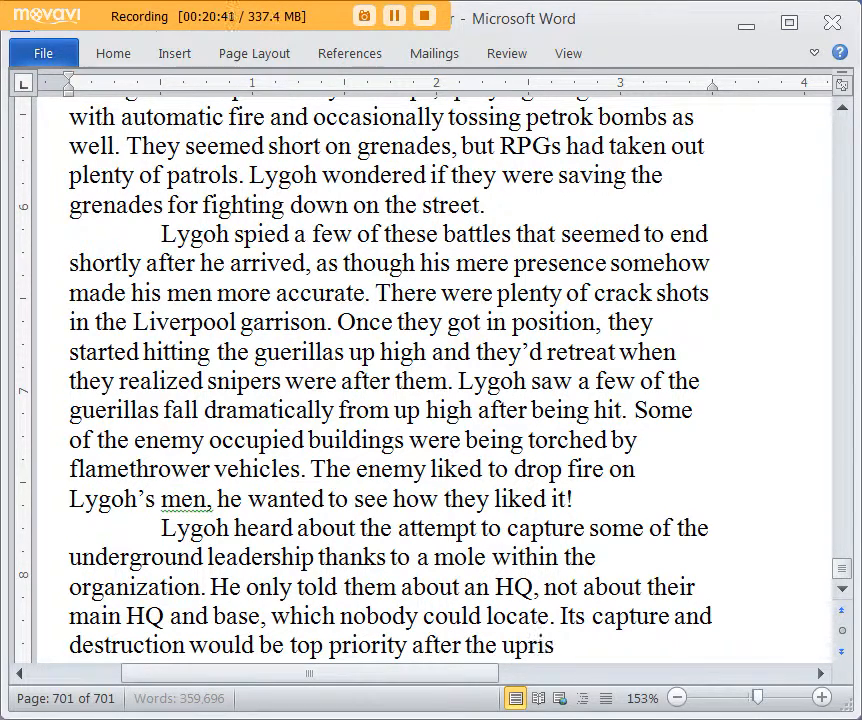
text(ing was over.)
key(Return)
text(Lygoh)
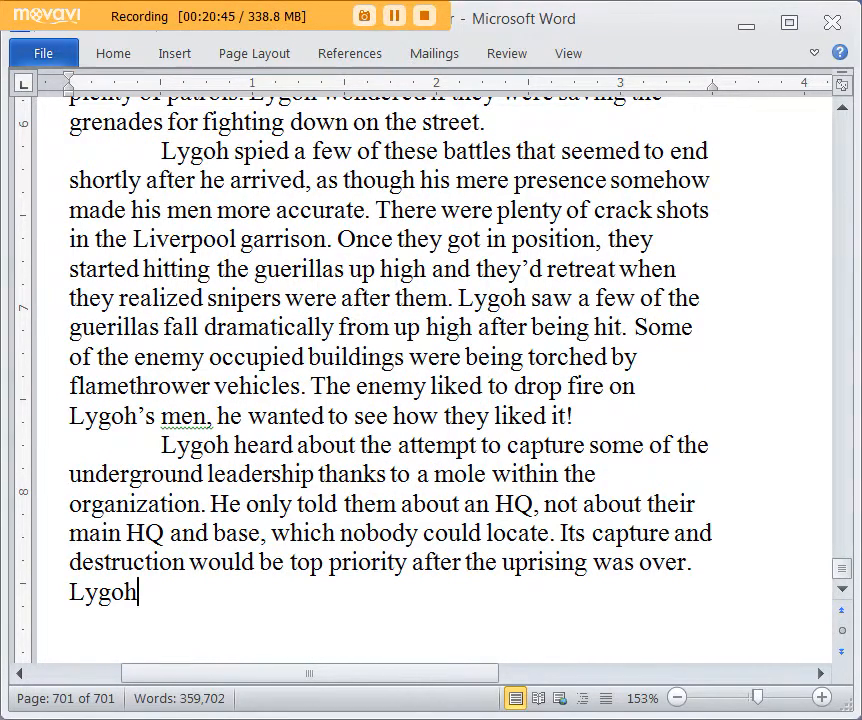
text( ki)
key(BackSpace)
key(BackSpace)
key(BackSpace)
key(BackSpace)
key(BackSpace)
key(BackSpace)
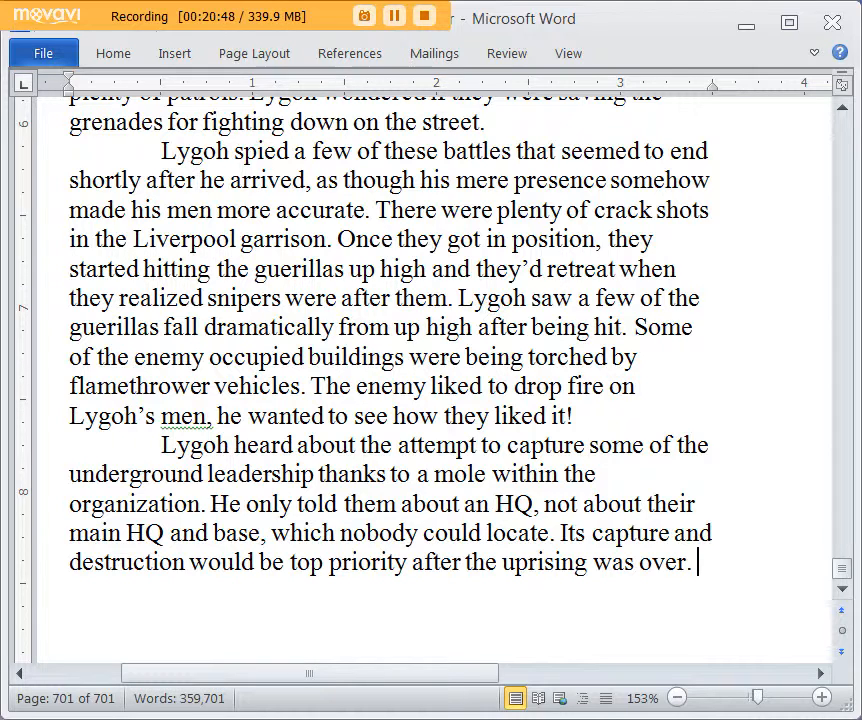
Step: Continue the paragraph with "The mole didn't escape and got himself killed inside the HQ, and then the enemy inside attacked"
key(Return)
text(The mole didn't escape and got himself)
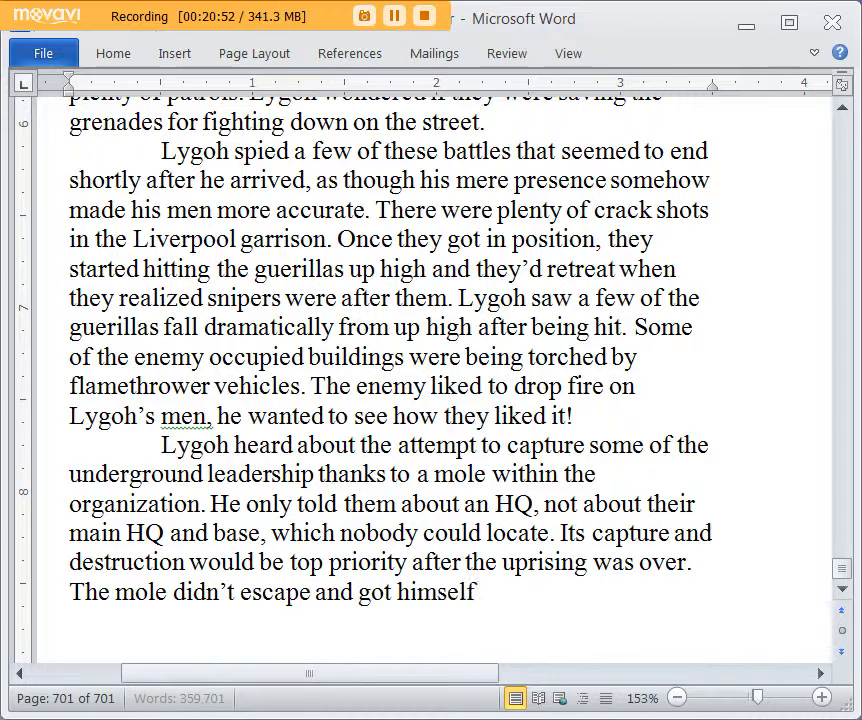
text( killed in)
key(BackSpace)
key(BackSpace)
key(BackSpace)
text(inside the)
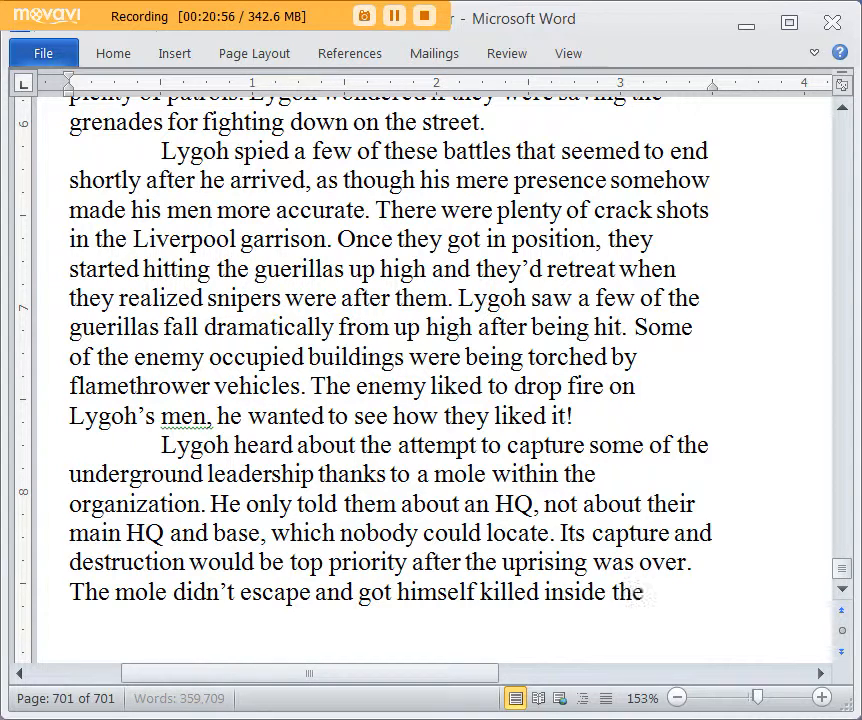
text( HQ, and then the)
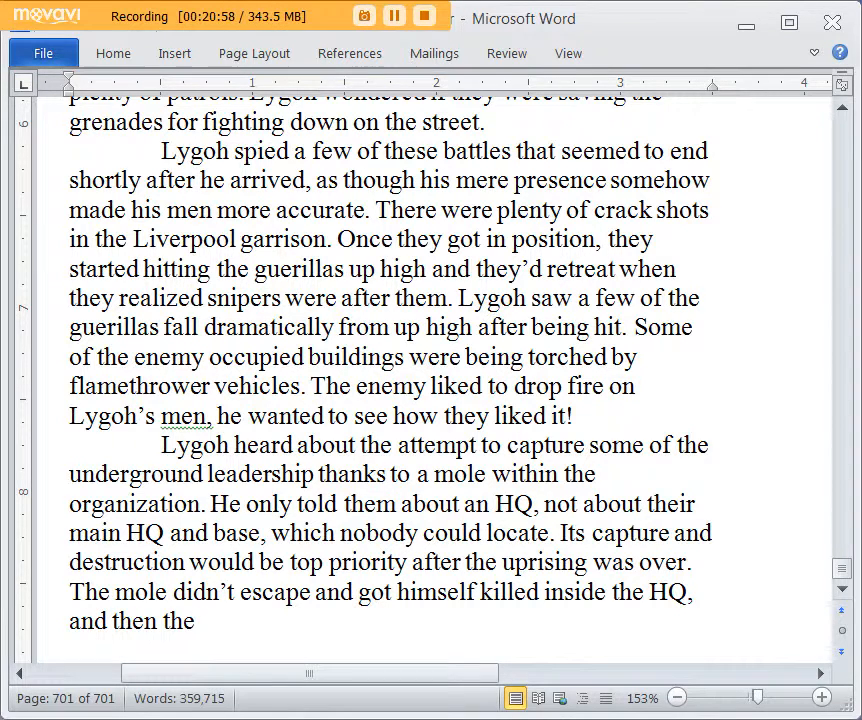
text( enemy inside)
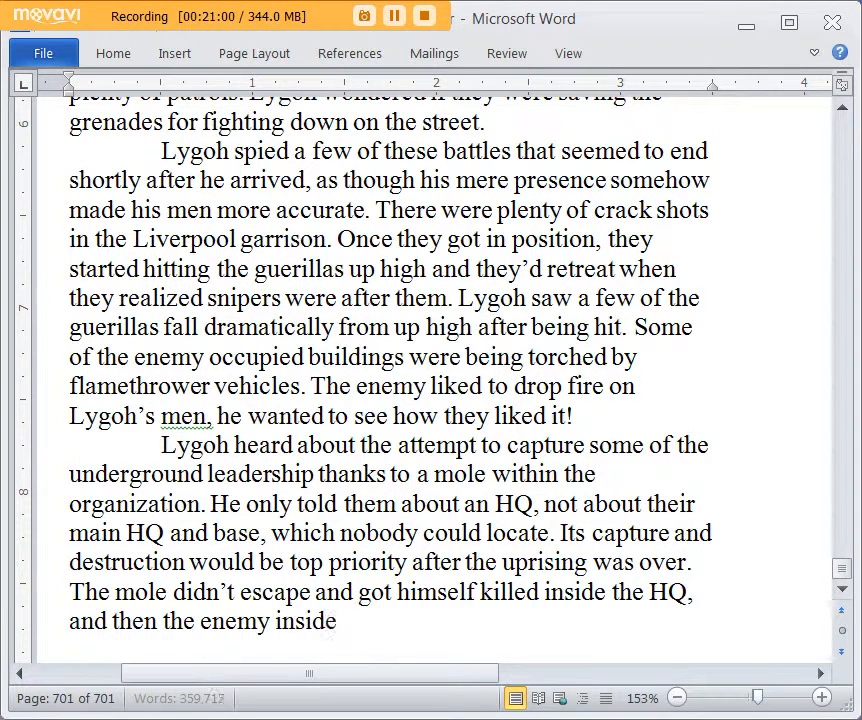
text( attacked)
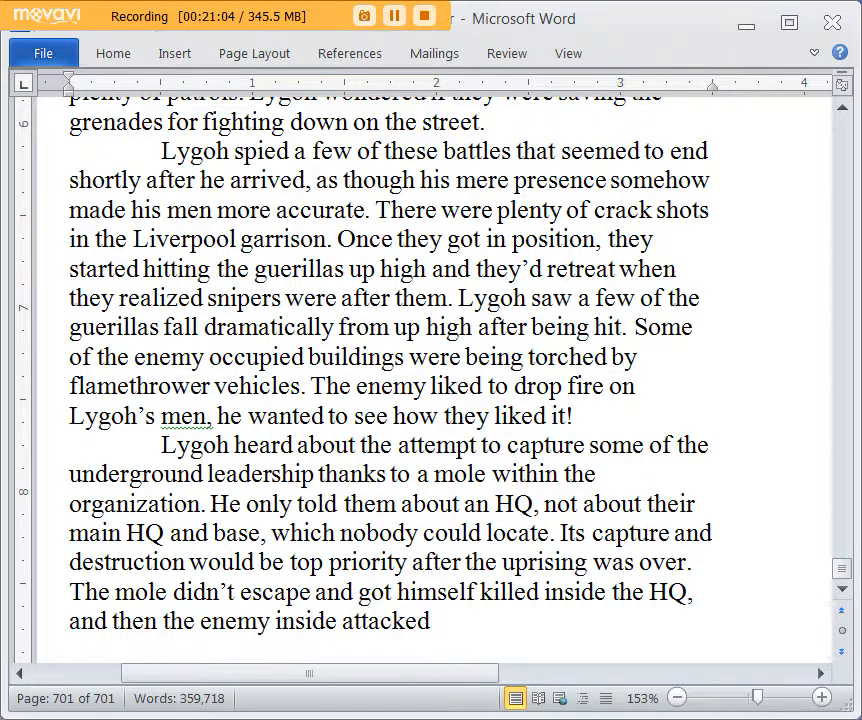
scroll(383, 491, down, 2)
scroll(383, 491, up, 1)
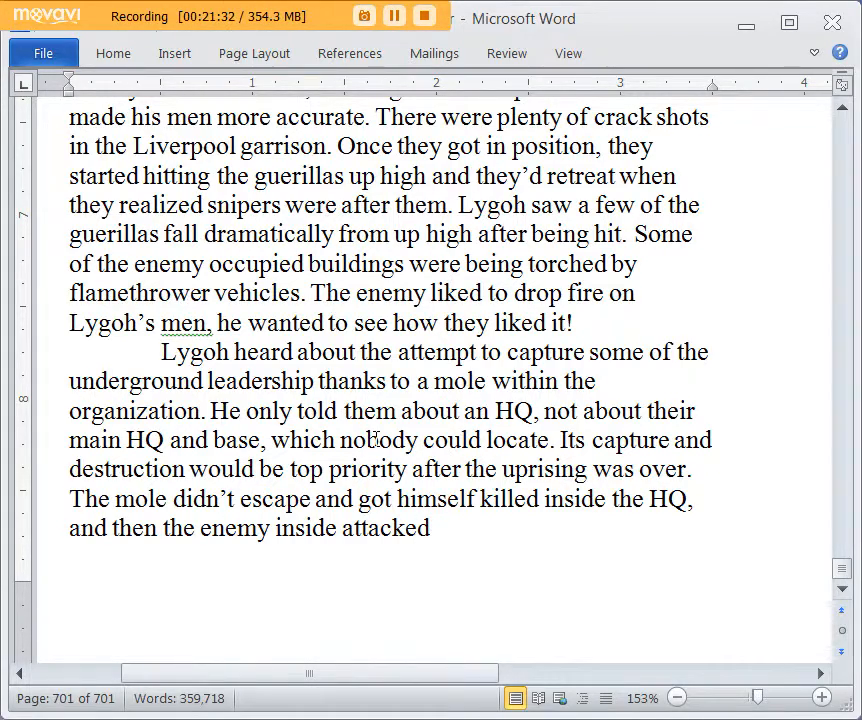
scroll(375, 437, down, 1)
scroll(371, 375, up, 1)
scroll(370, 357, down, 2)
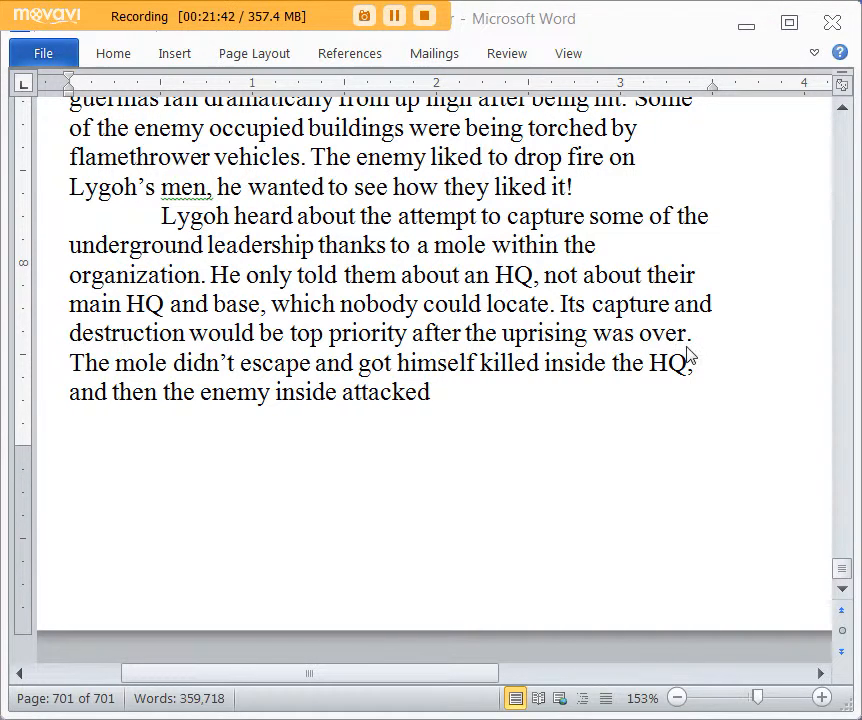
scroll(676, 345, up, 1)
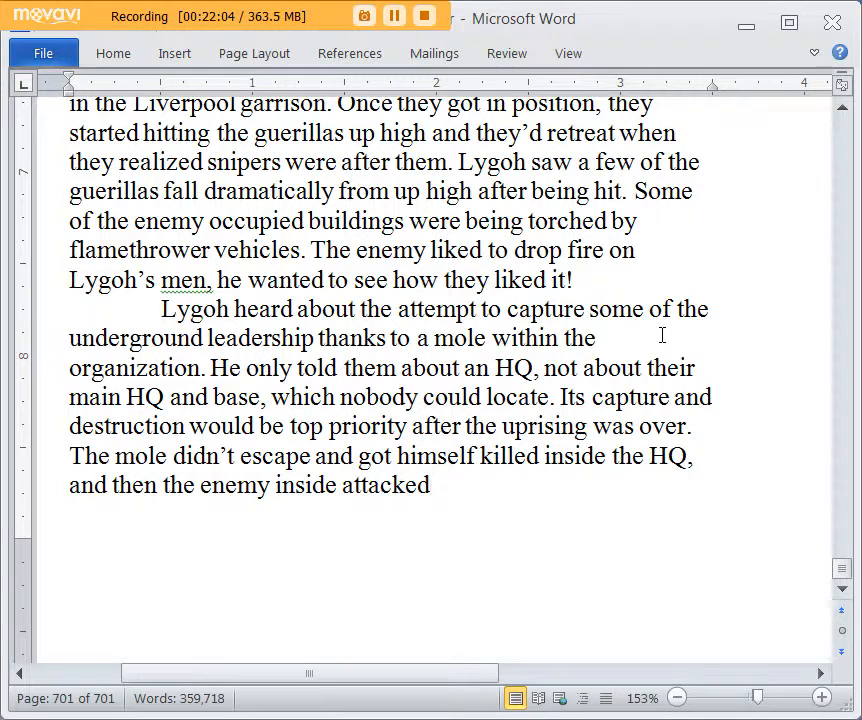
Step: Replace "attacked" with "triggered some bombs in the street and killed about sixty men, and many more men had been killed at the perimeter."
key(BackSpace)
key(BackSpace)
key(BackSpace)
key(BackSpace)
key(BackSpace)
key(BackSpace)
key(BackSpace)
key(BackSpace)
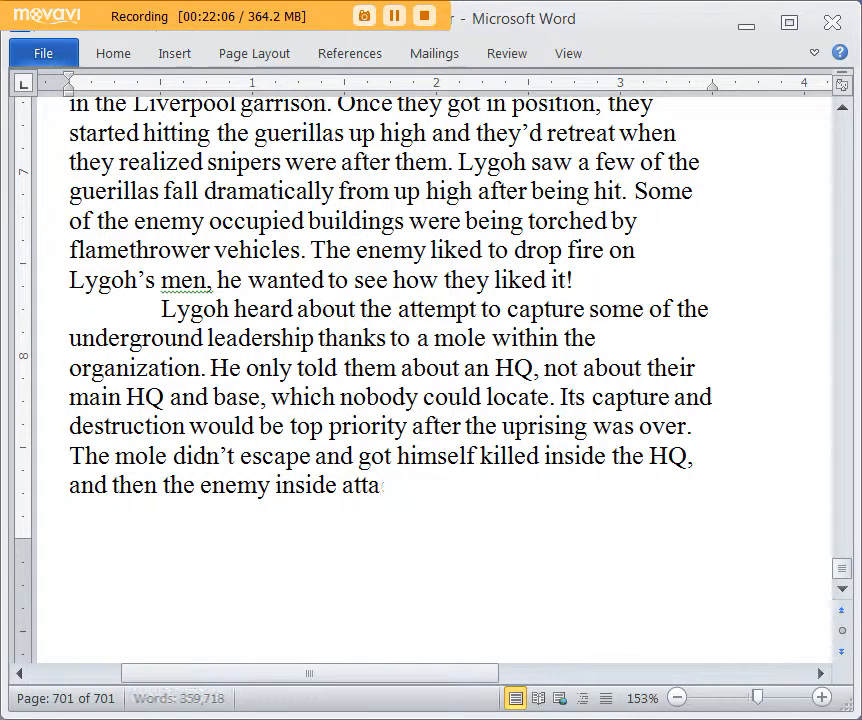
text(triggered so)
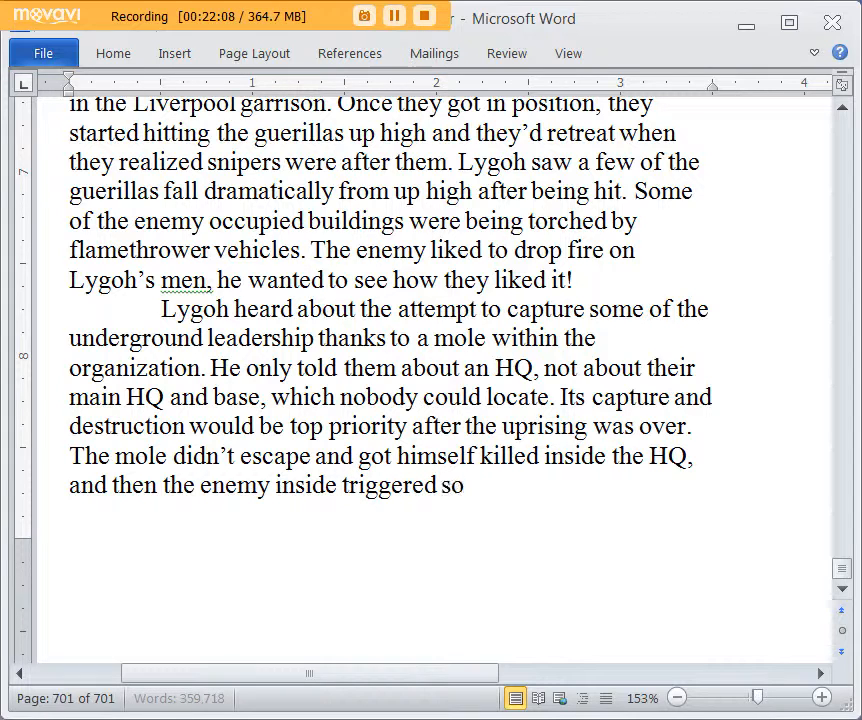
text(me bombs in the street)
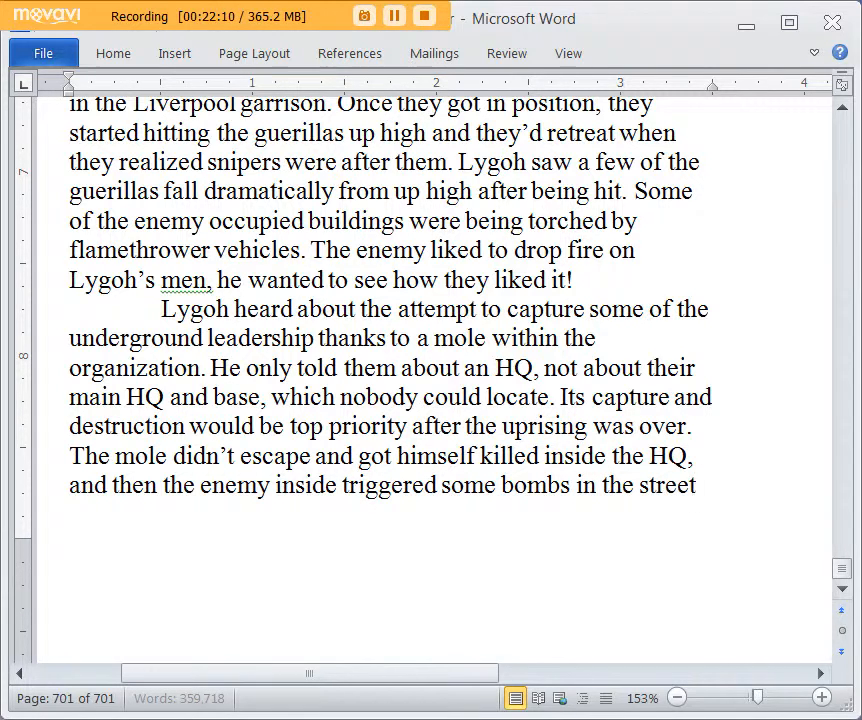
text( and killed about)
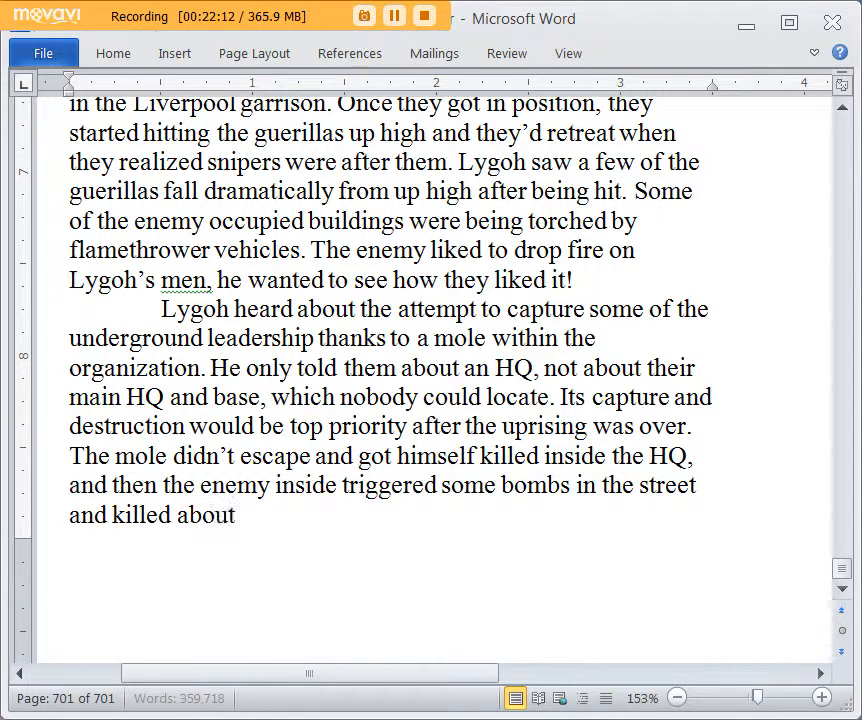
key(BackSpace)
key(BackSpace)
text(ut sixty men, and many)
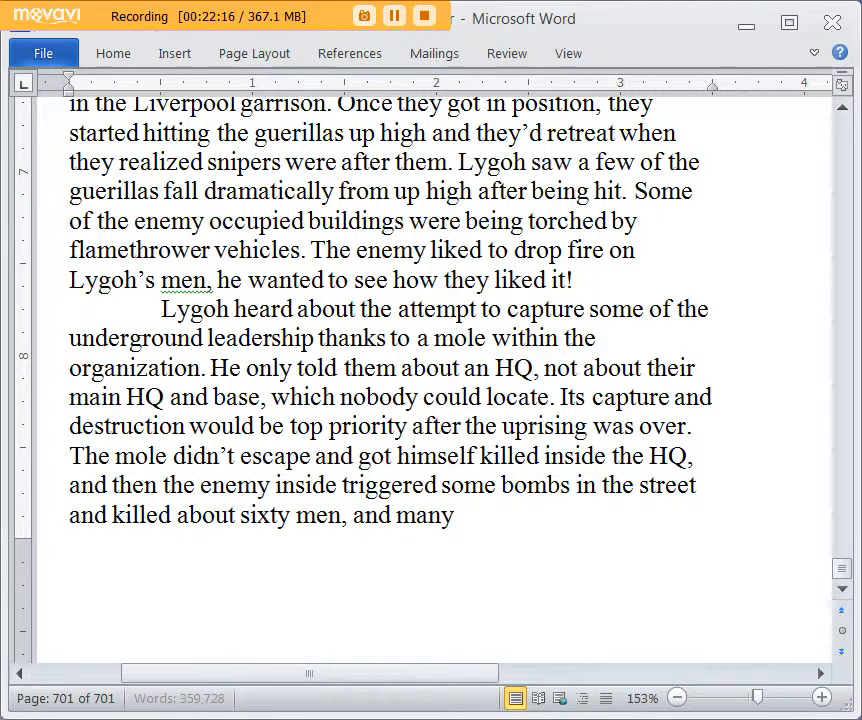
text( more men had been kil)
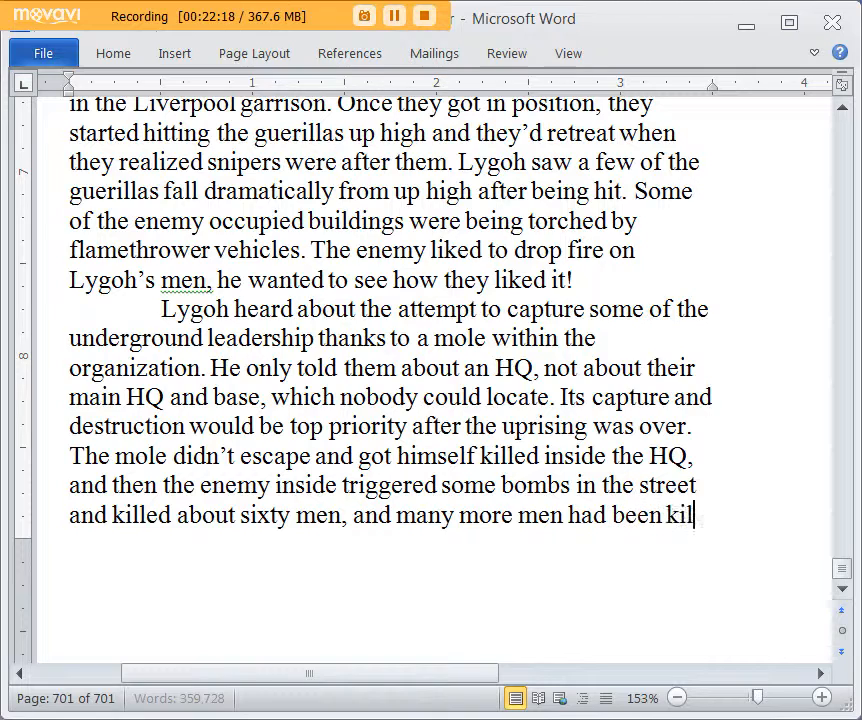
text(led at the perime)
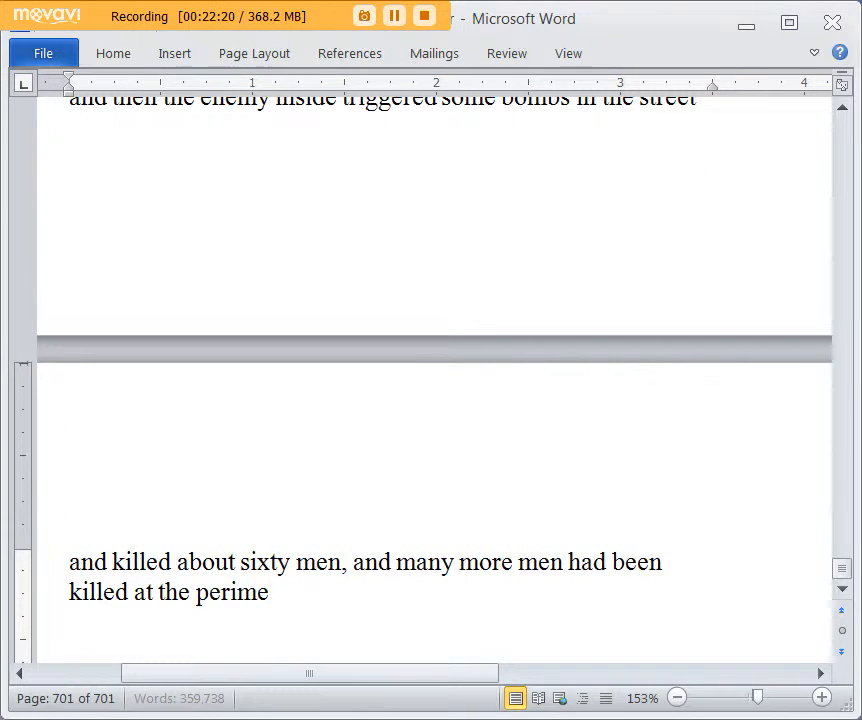
text(ter. What was so)
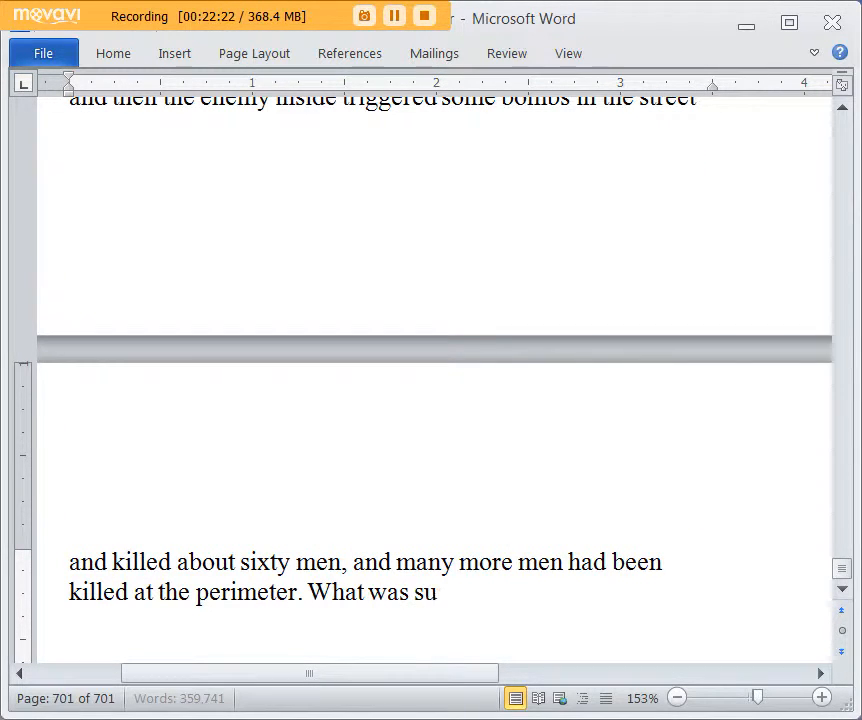
text(pposed to be a bl)
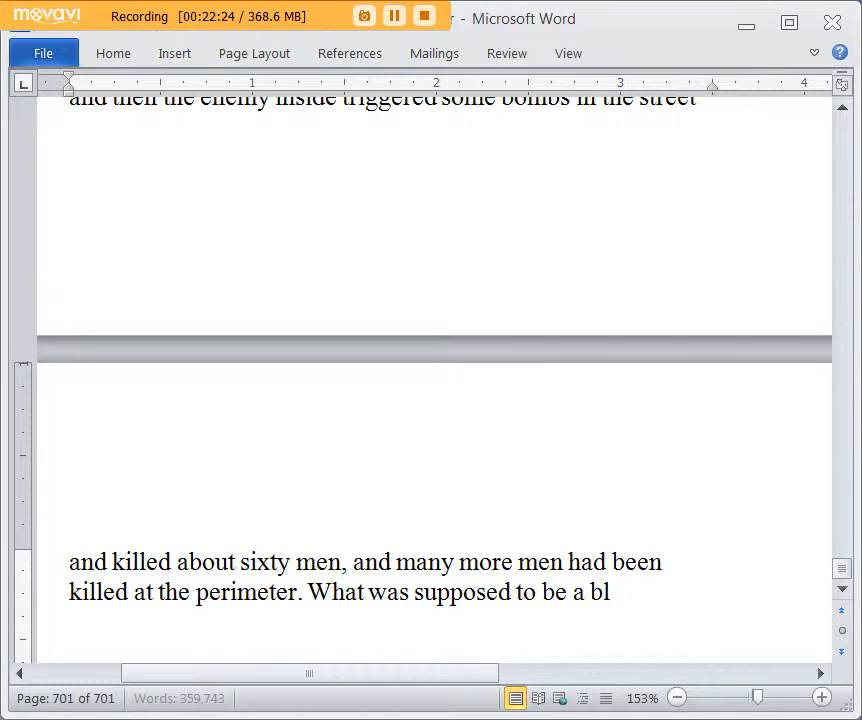
text(oodless capture)
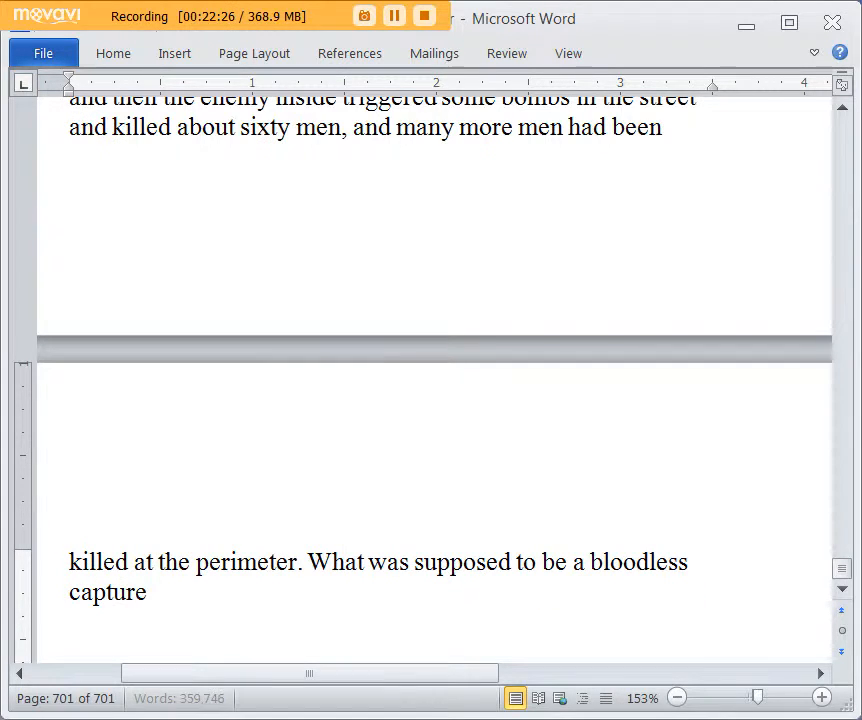
text( had become anything but.  Like every)
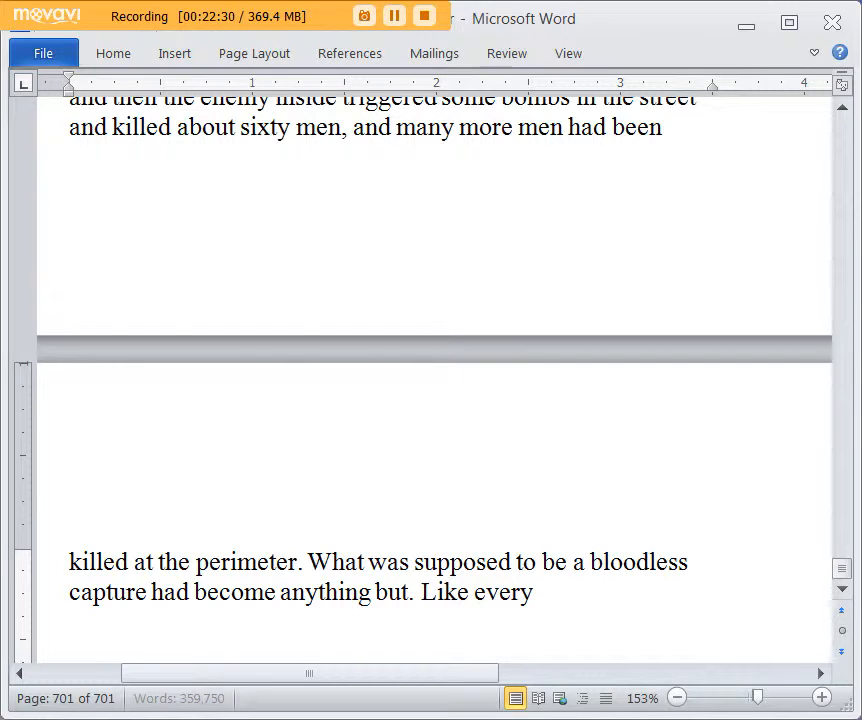
text(thing else that happen)
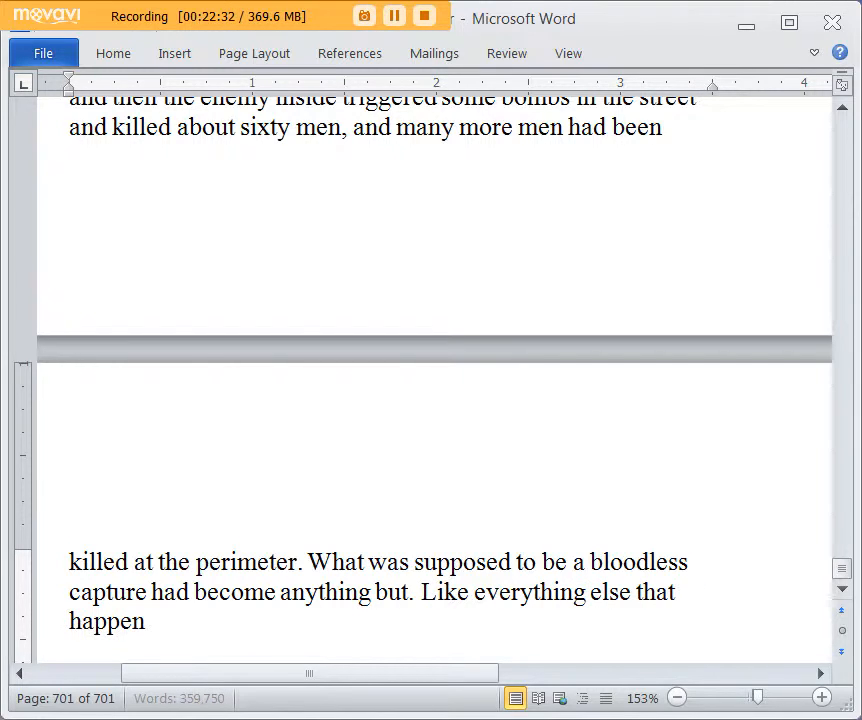
text(ed tonight, things we)
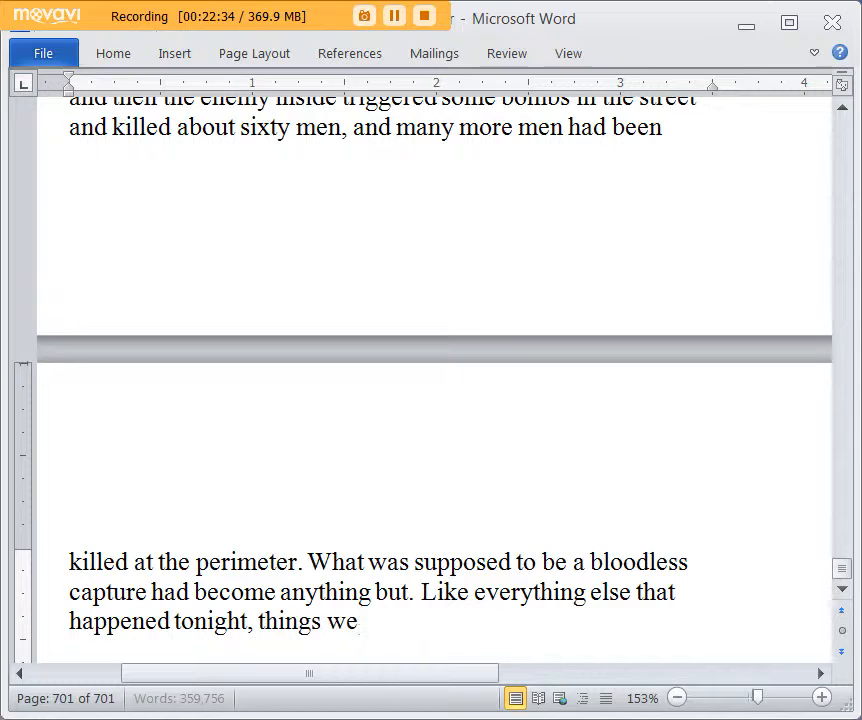
text(nt as bad as pos)
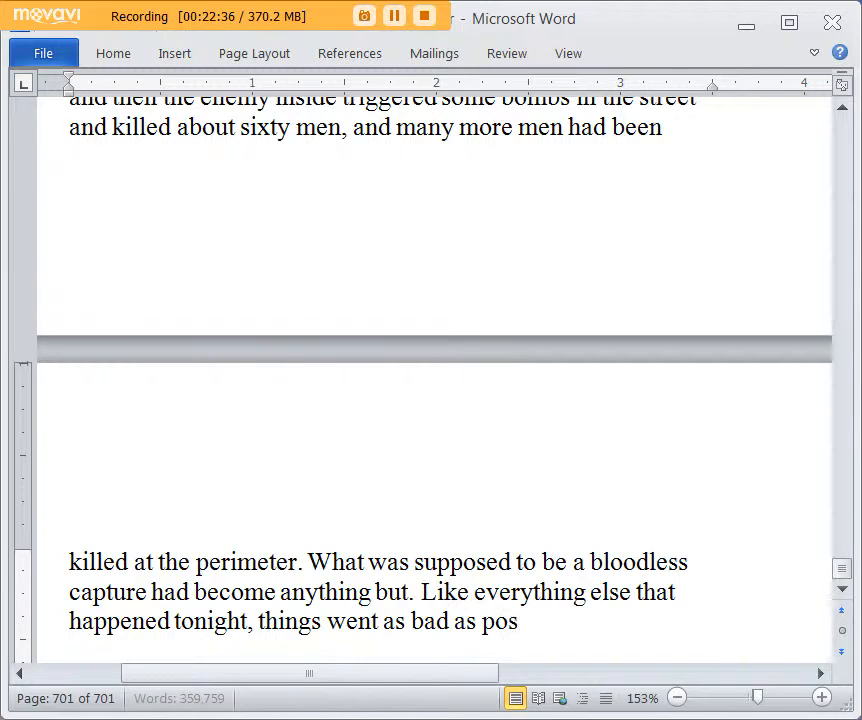
text(sible for the)
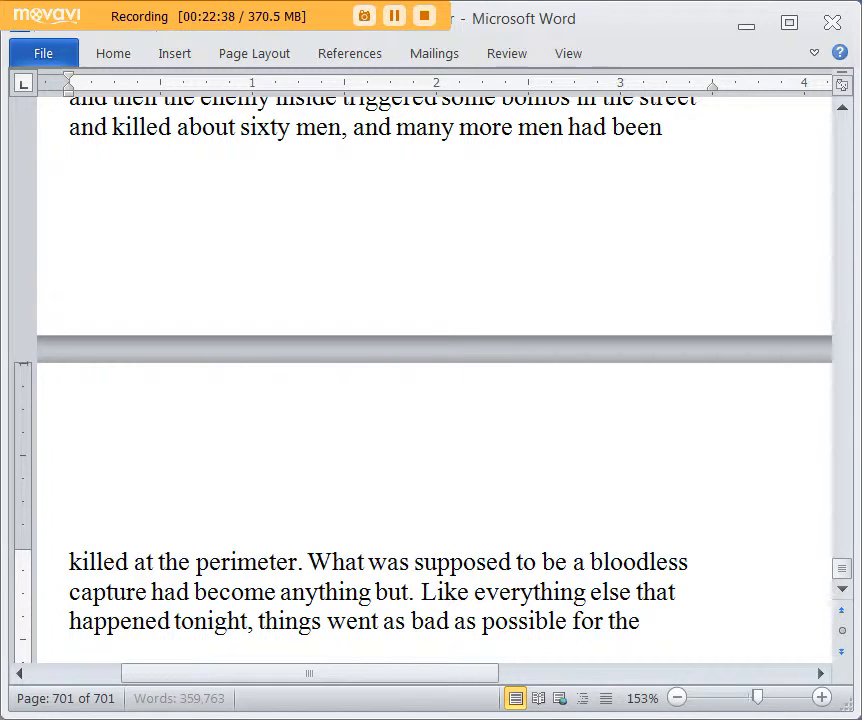
Step: Complete the closing sentence as "Like everything else that happened tonight, things went as bad as possible for the side of the Jade Army."
key(BackSpace)
key(BackSpace)
text(he side)
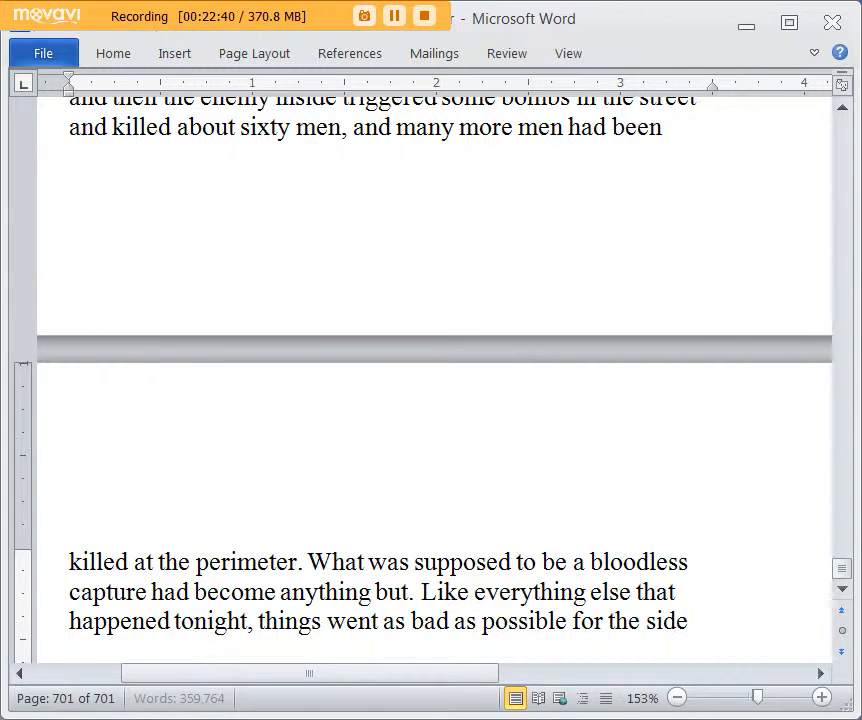
text( of the Jade.)
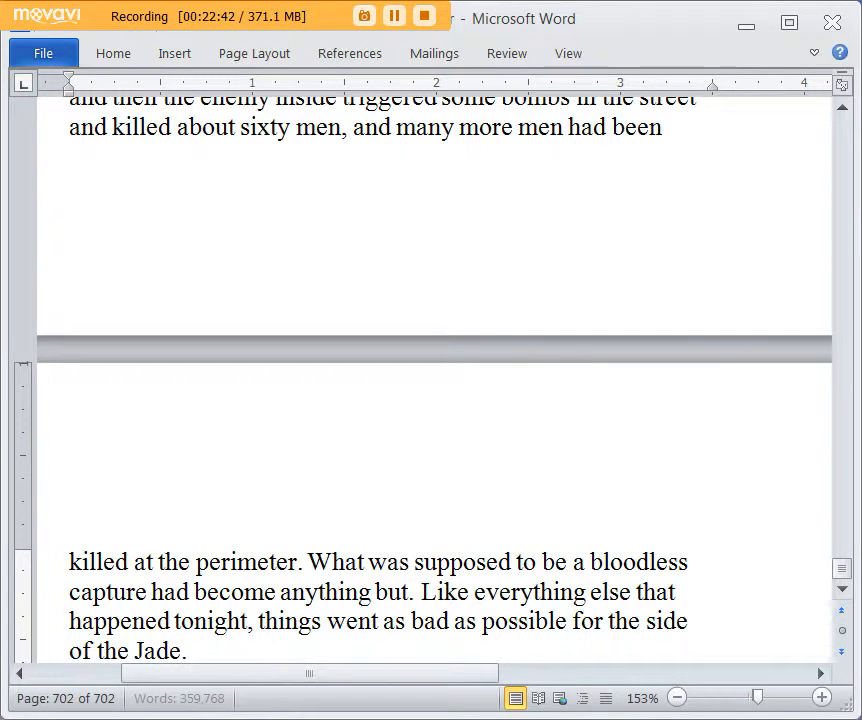
scroll(662, 335, down, 2)
key(BackSpace)
key(BackSpace)
text(Army.)
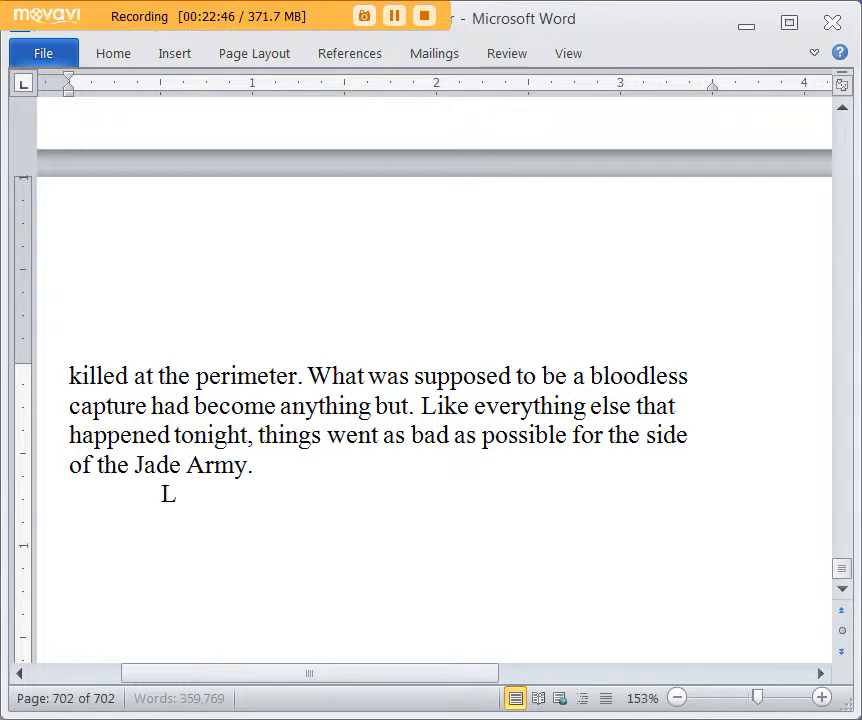
text(Lygoh's vehicle)
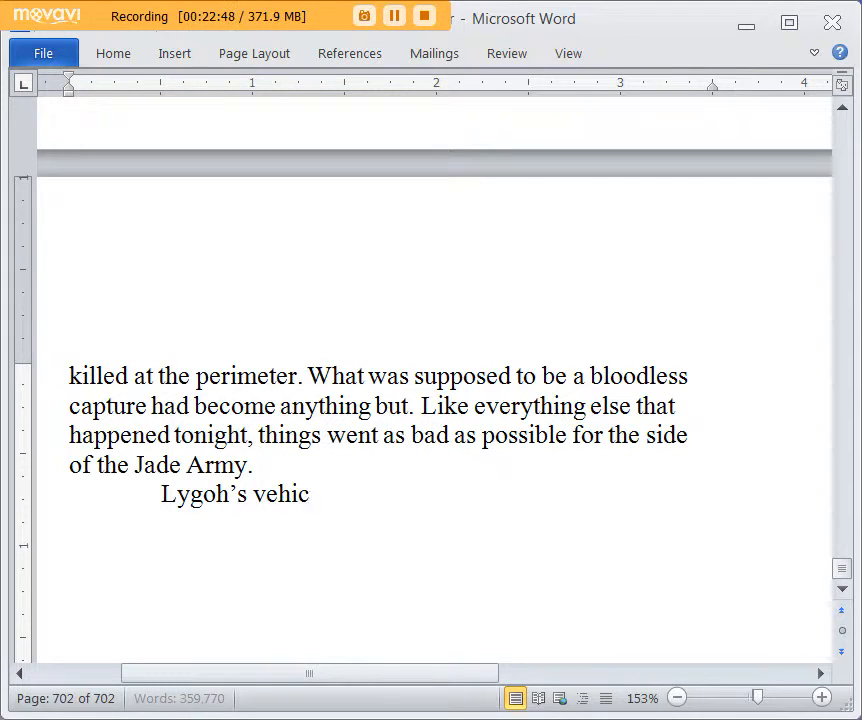
Step: Begin a new indented paragraph with "Lygoh's staff car arrived at the perimeter, about 10 m back from the nearest carnage."
key(BackSpace)
key(BackSpace)
key(BackSpace)
key(BackSpace)
key(BackSpace)
key(BackSpace)
key(BackSpace)
text(sta)
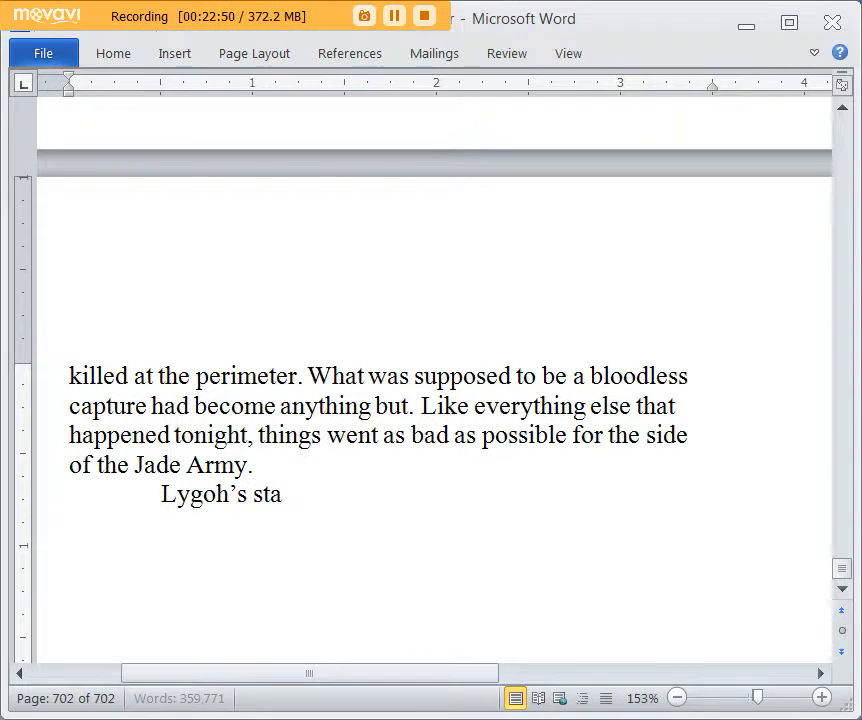
text(ff car arrived at)
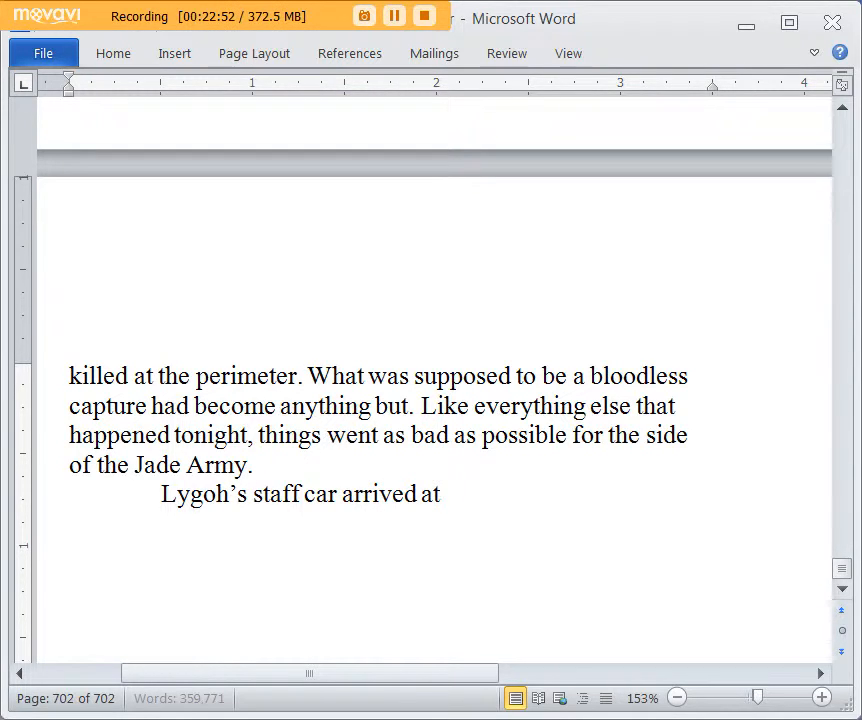
text( the perimeter, about)
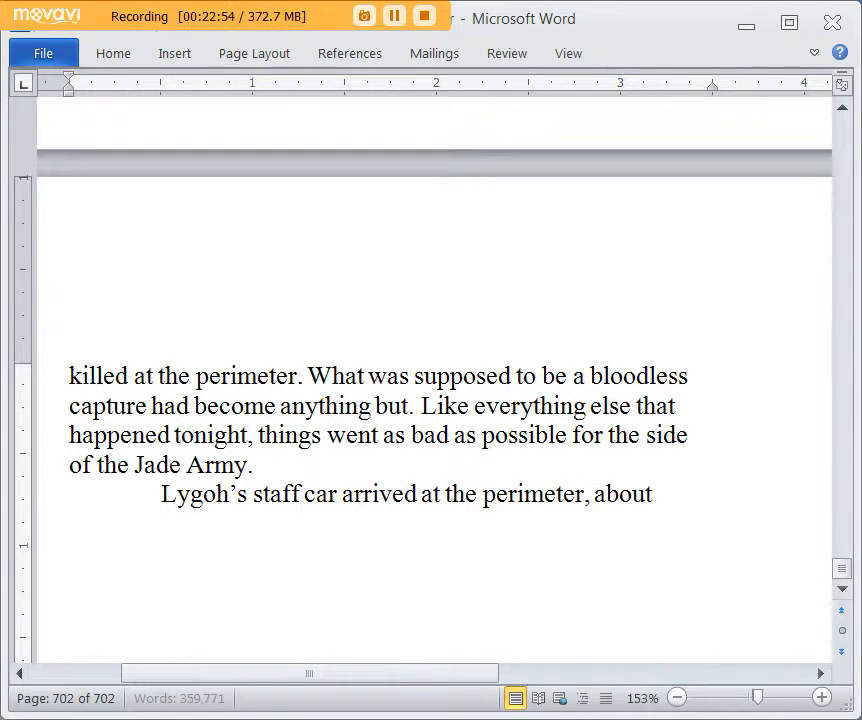
text( 10 m bac)
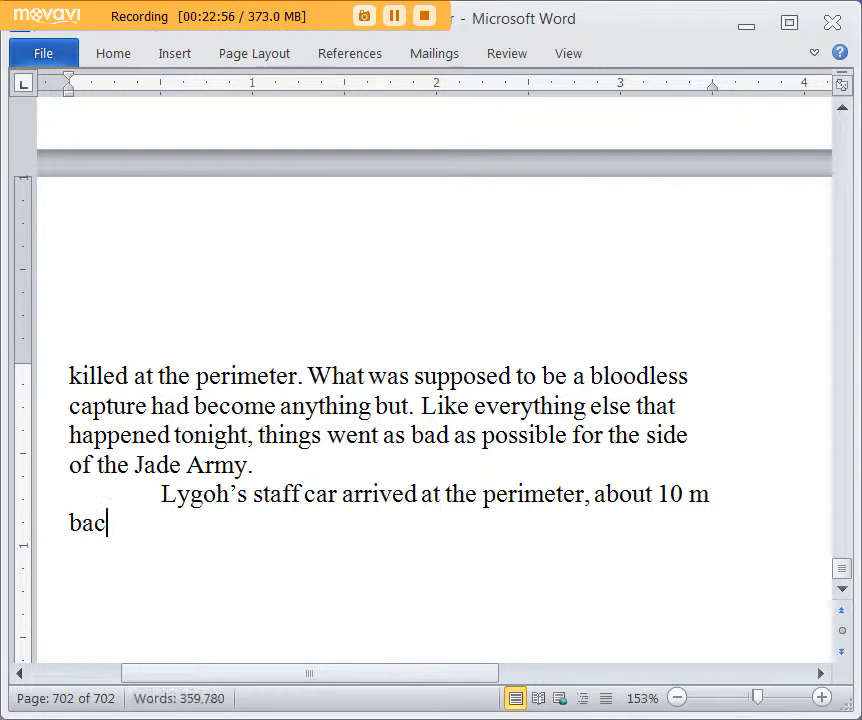
text(k from the neares)
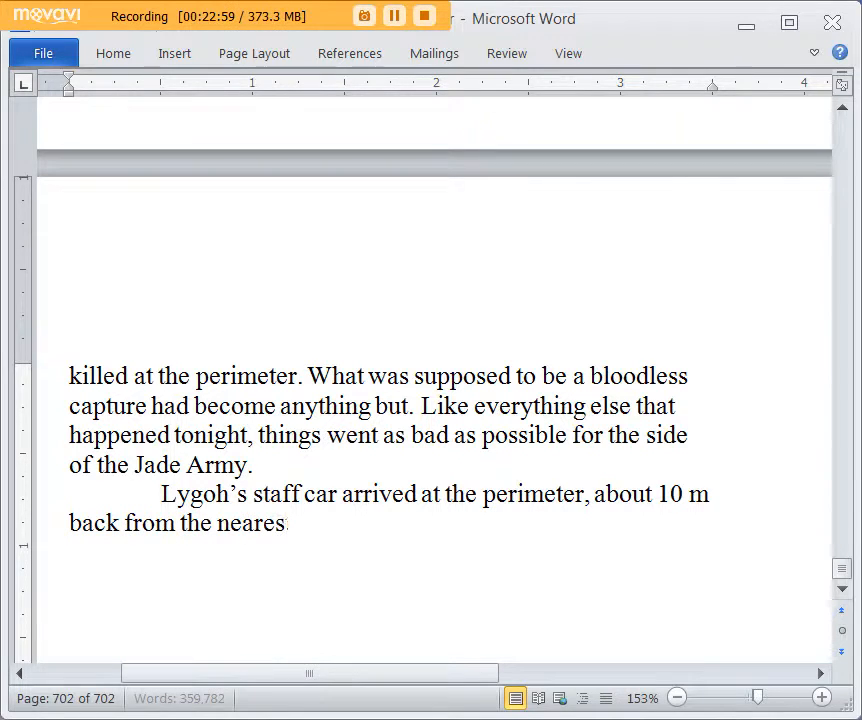
text(t carnage. Lygho got)
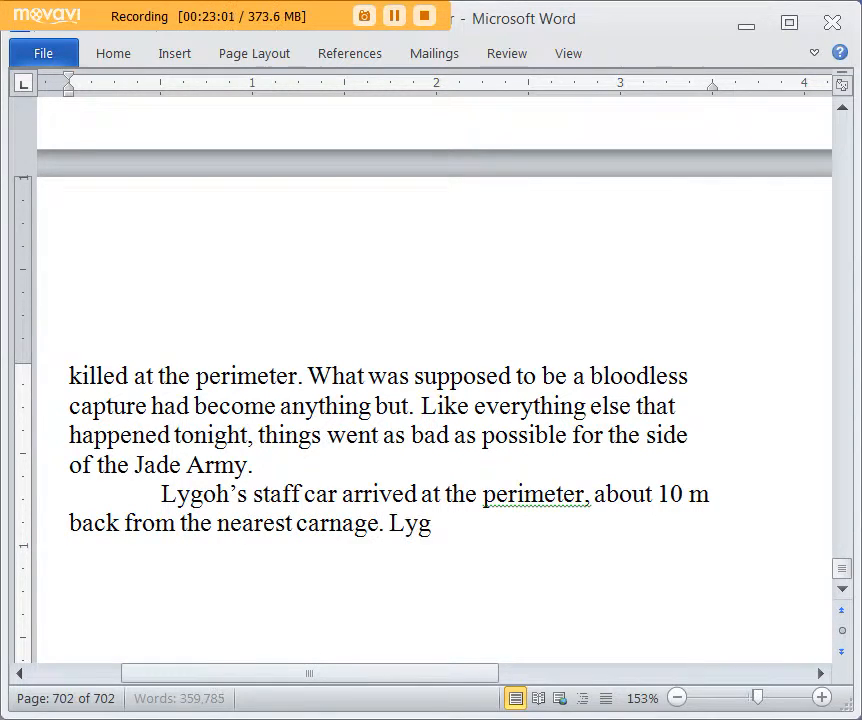
Step: Add the sentence "Lygoh had his binoculars to spy the fighting."
key(BackSpace)
key(BackSpace)
key(BackSpace)
key(BackSpace)
text(oh had his)
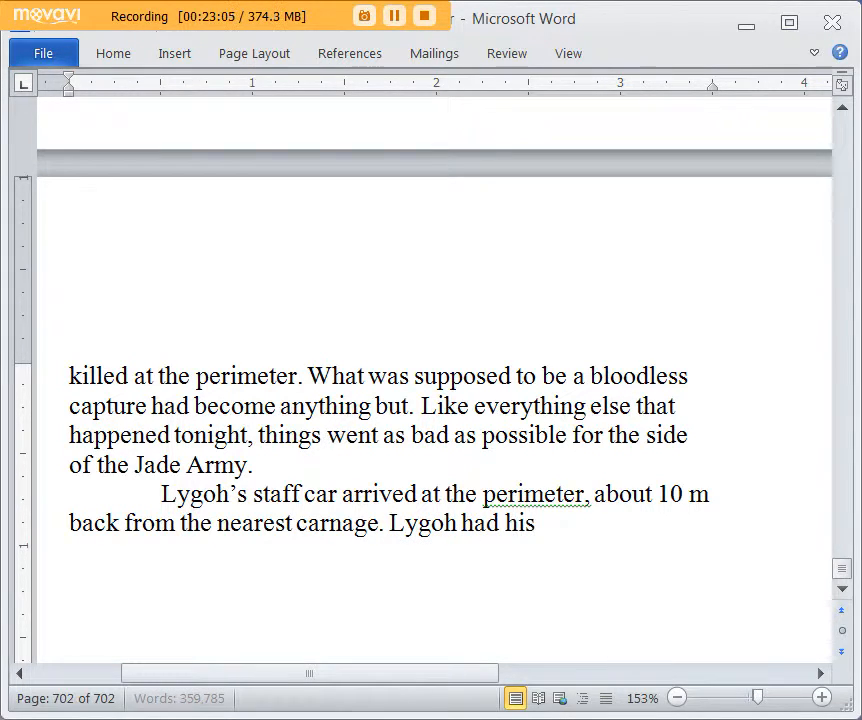
text( binoculars to sp)
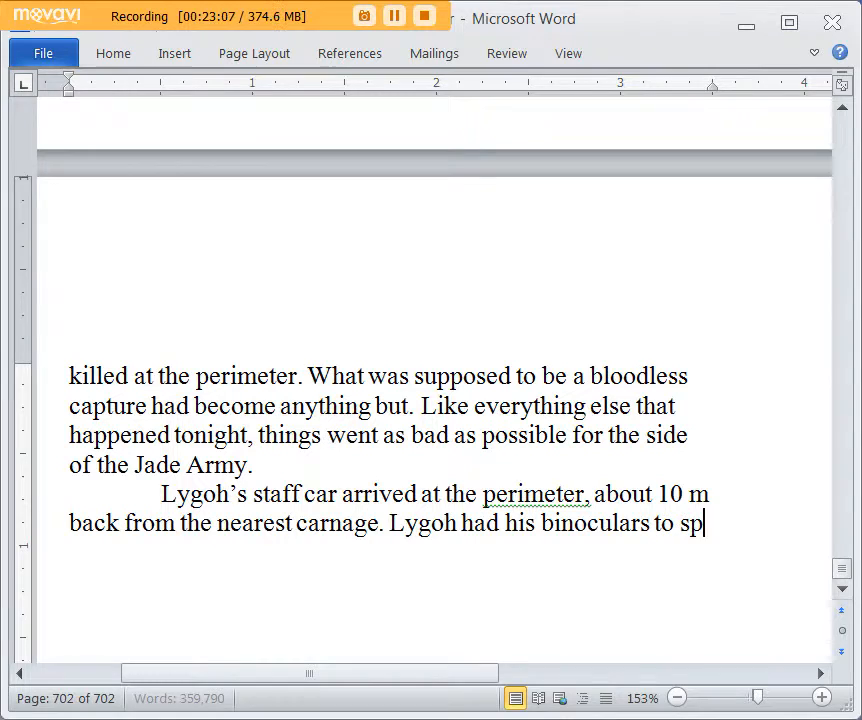
text(y the fighting. His bodyg)
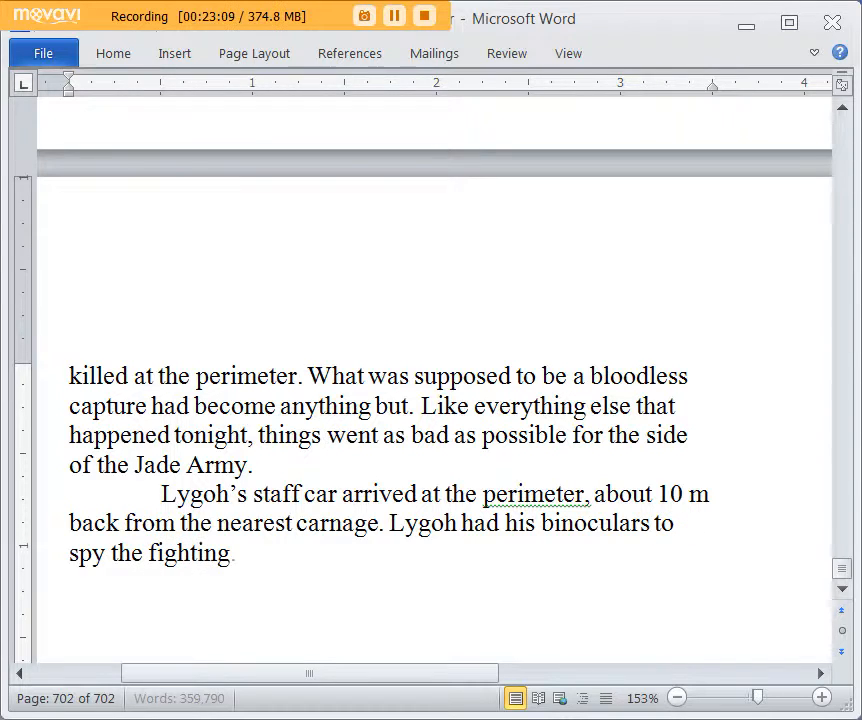
text(uards)
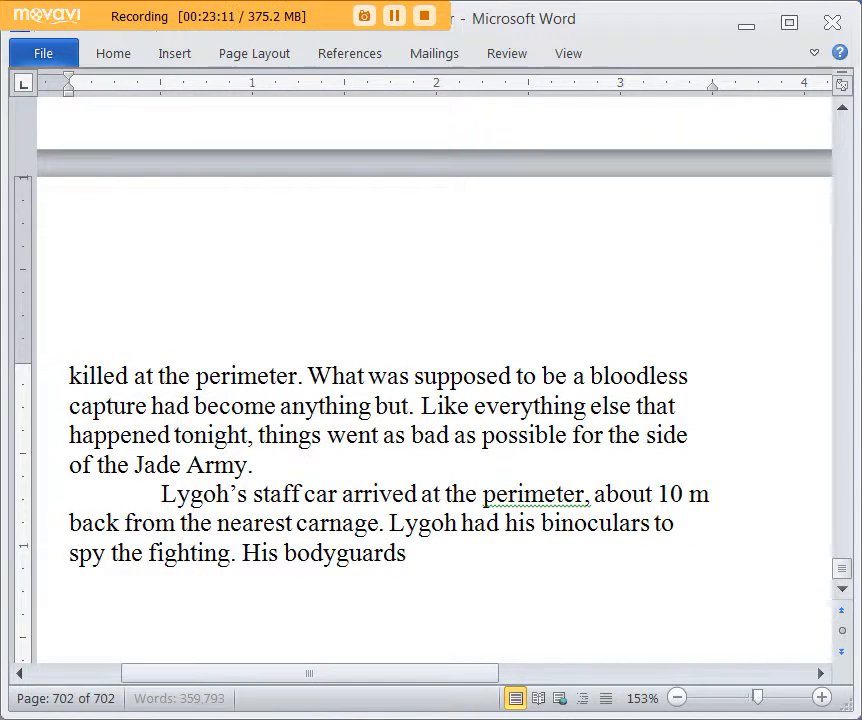
text( all got out first and formed something)
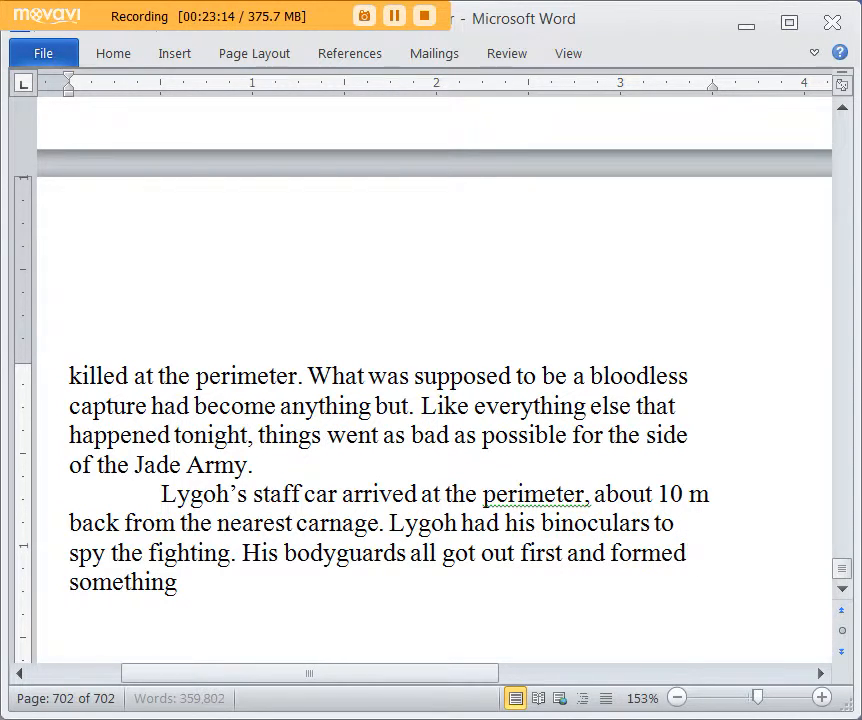
text( of a circle around h)
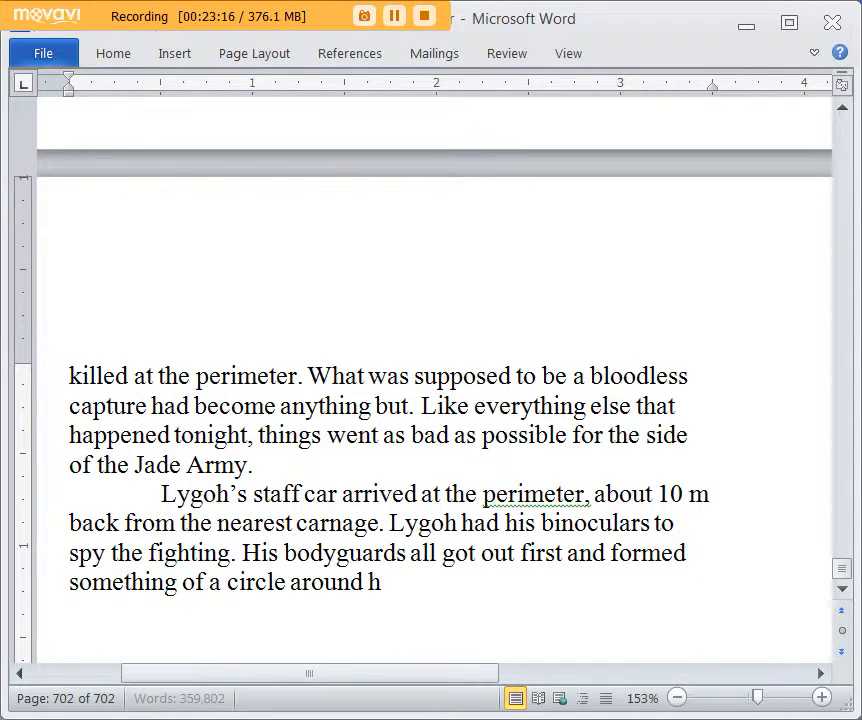
text(im, SMGs and rifles ready.)
Step: Write the sentence "His bodyguards all got out first and formed something of a circle around him, SMGs and rifles ready."
key(Return)
Step: Add the sentence "Most of them had E-1 SMGs, in 10mm." to the same paragraph
text(Most)
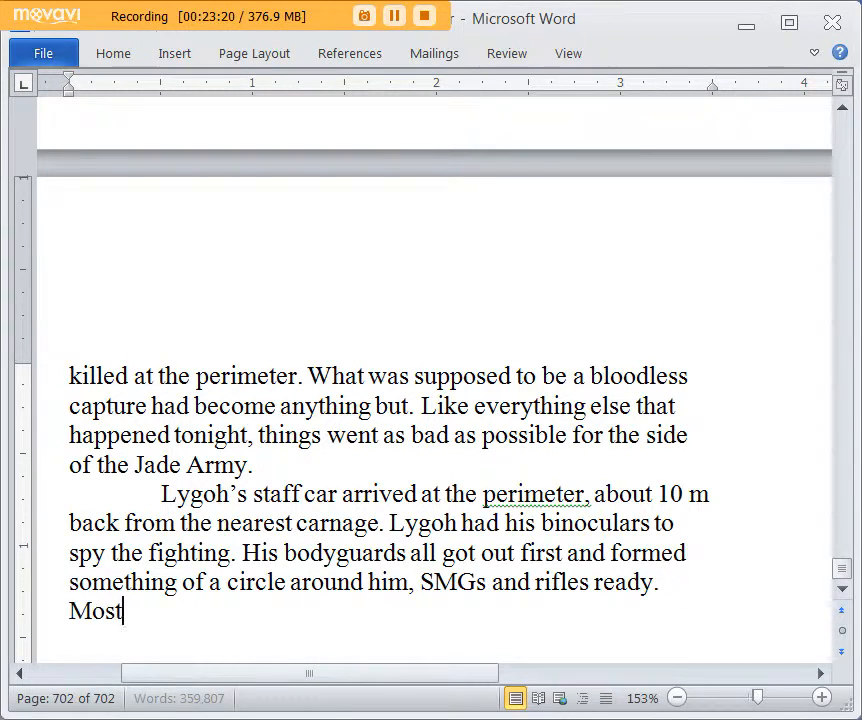
text( of them had E-)
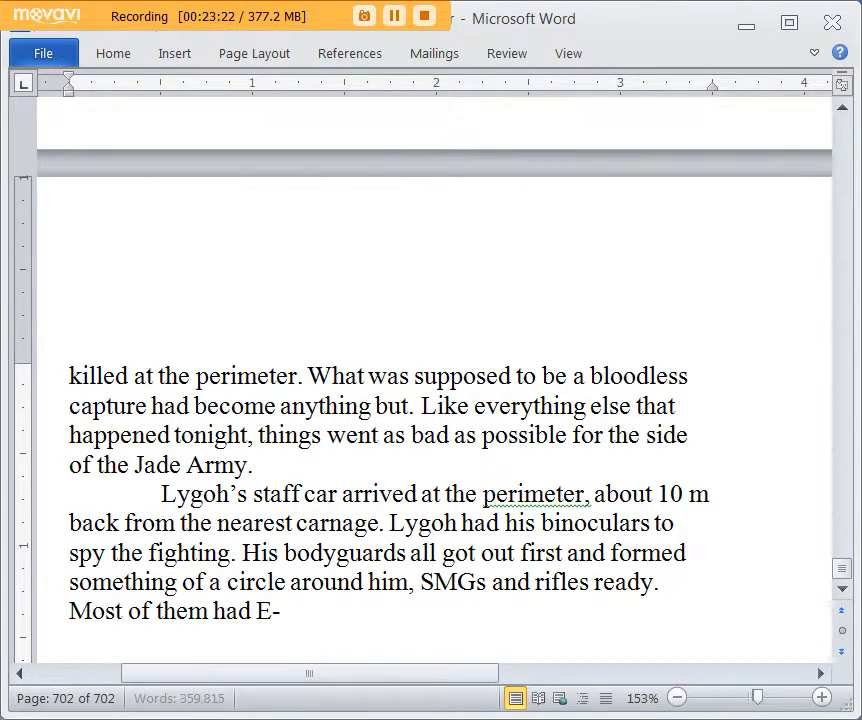
text(1 SMG)
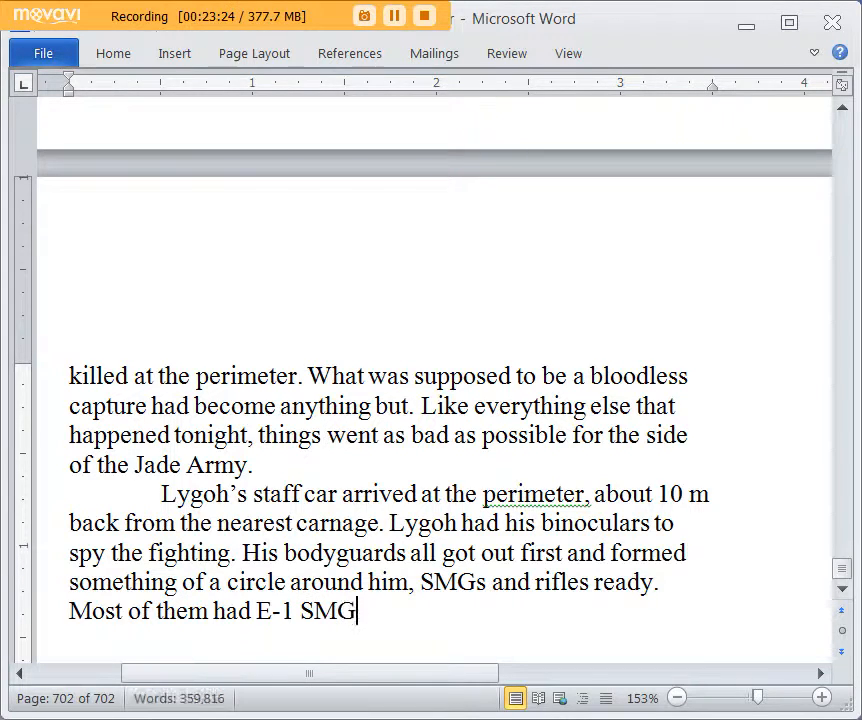
text(s, in 100)
key(BackSpace)
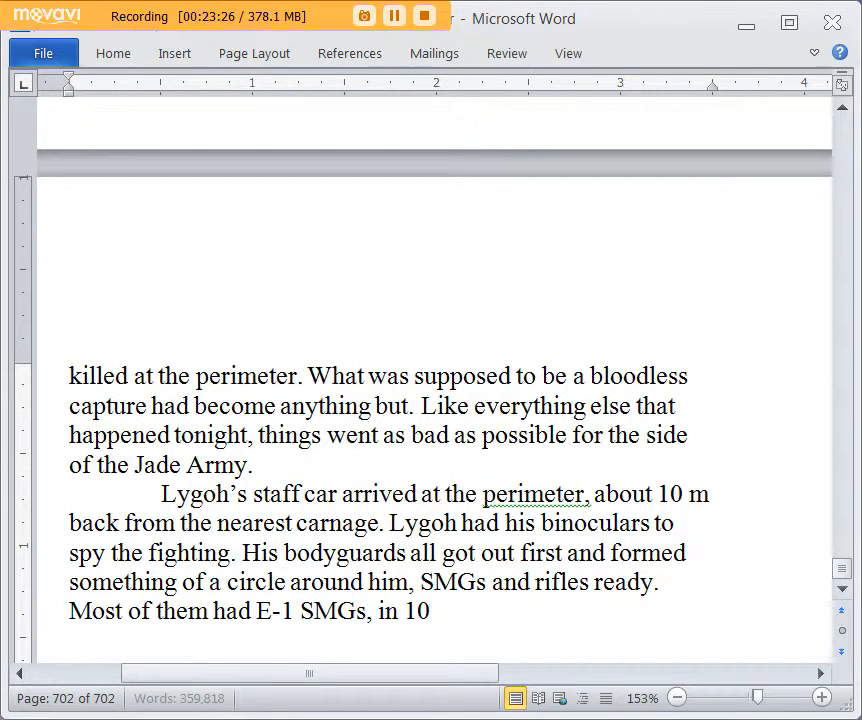
text(mm. Lygoh went)
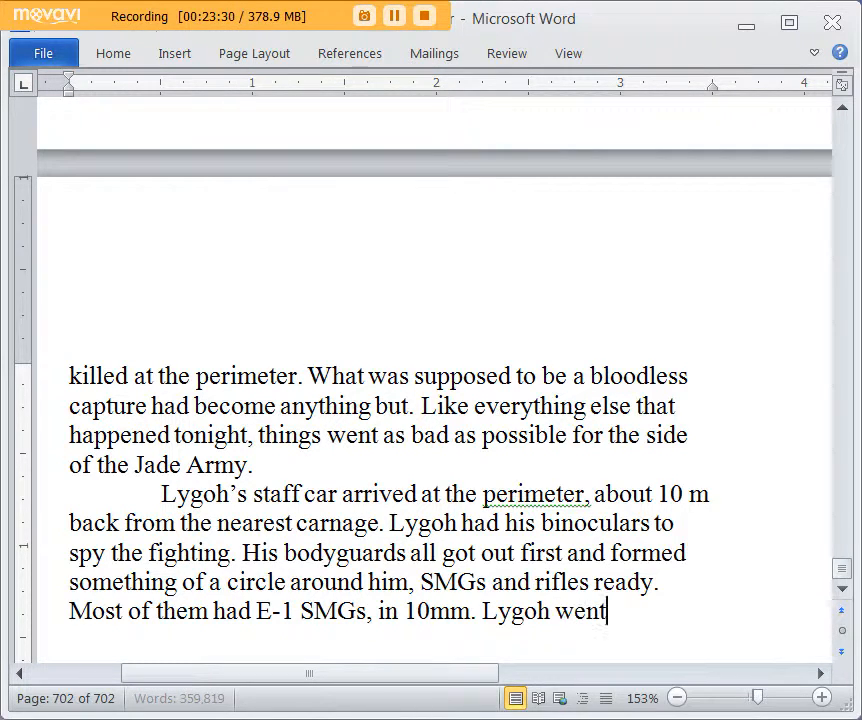
Step: Add the sentence "Lygoh went to talk to the ranking officer, a young and handsome captain named By Glon."
text(o talk to the ranking)
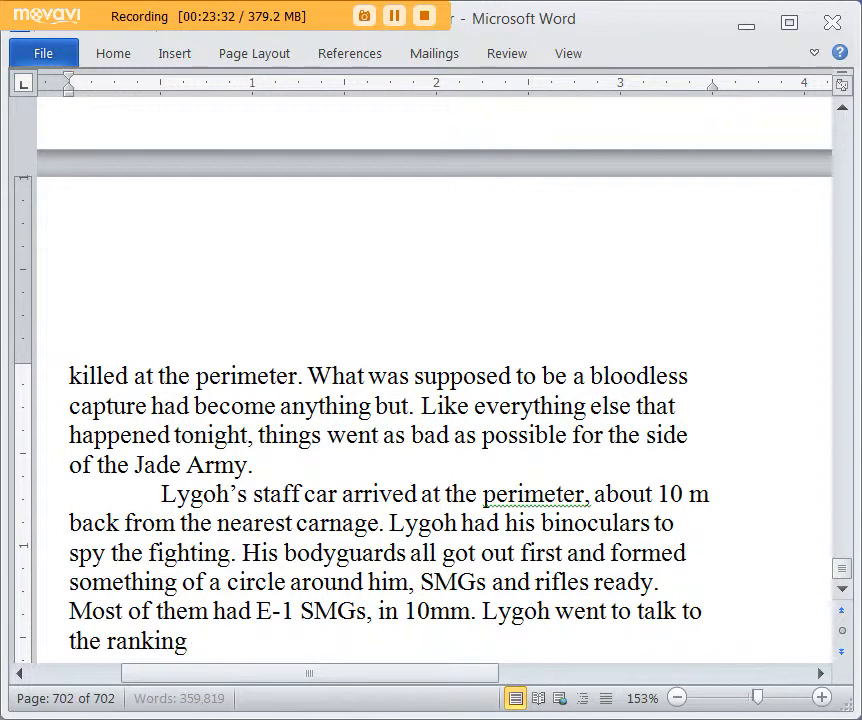
text( officer, A)
key(BackSpace)
text(a lieutenan)
key(BackSpace)
key(BackSpace)
key(BackSpace)
key(BackSpace)
key(BackSpace)
key(BackSpace)
key(BackSpace)
key(BackSpace)
key(BackSpace)
text(young an)
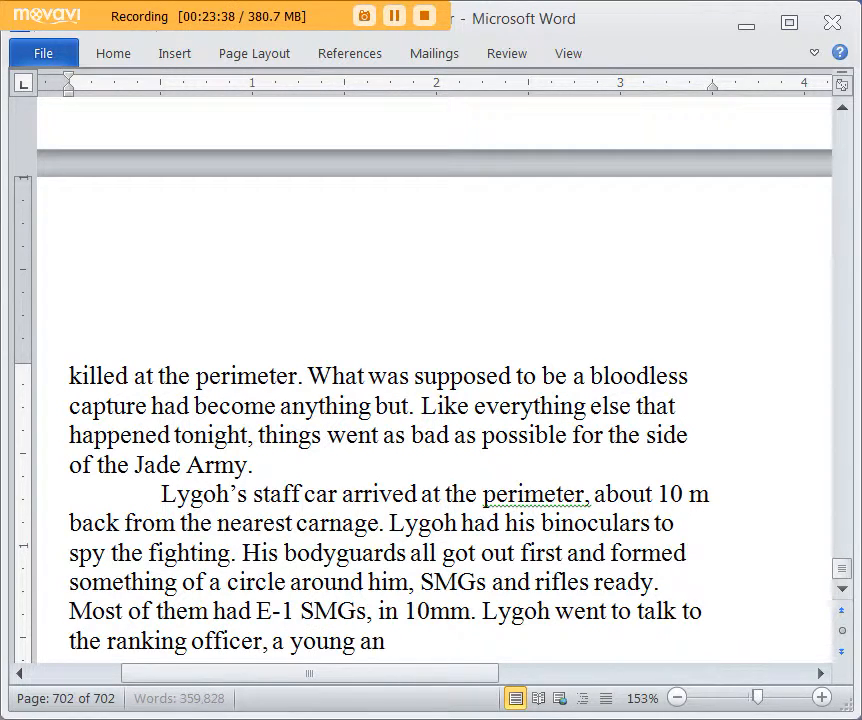
text(d handsome captain named K)
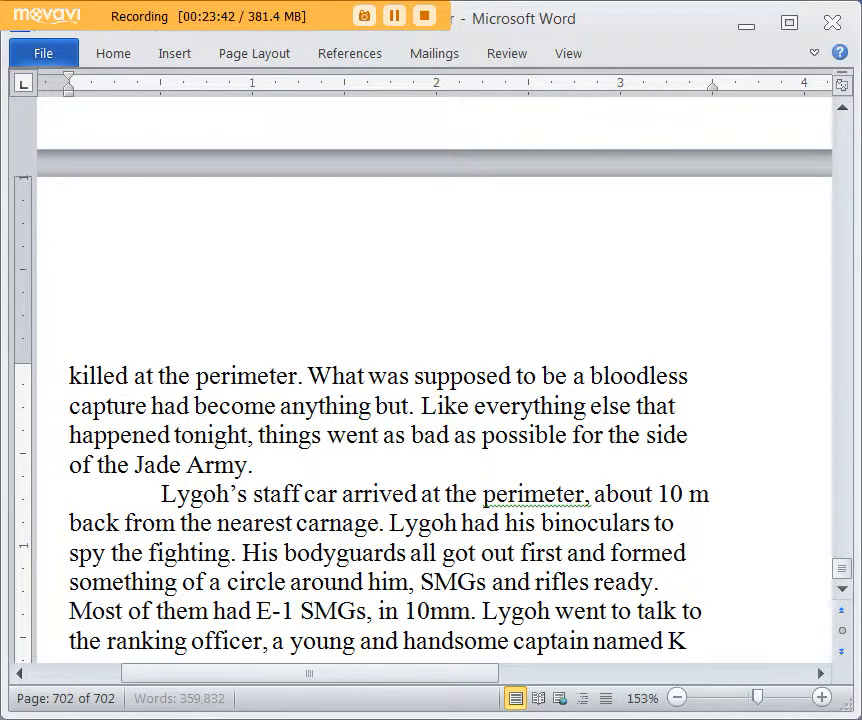
key(BackSpace)
text(By Glon.)
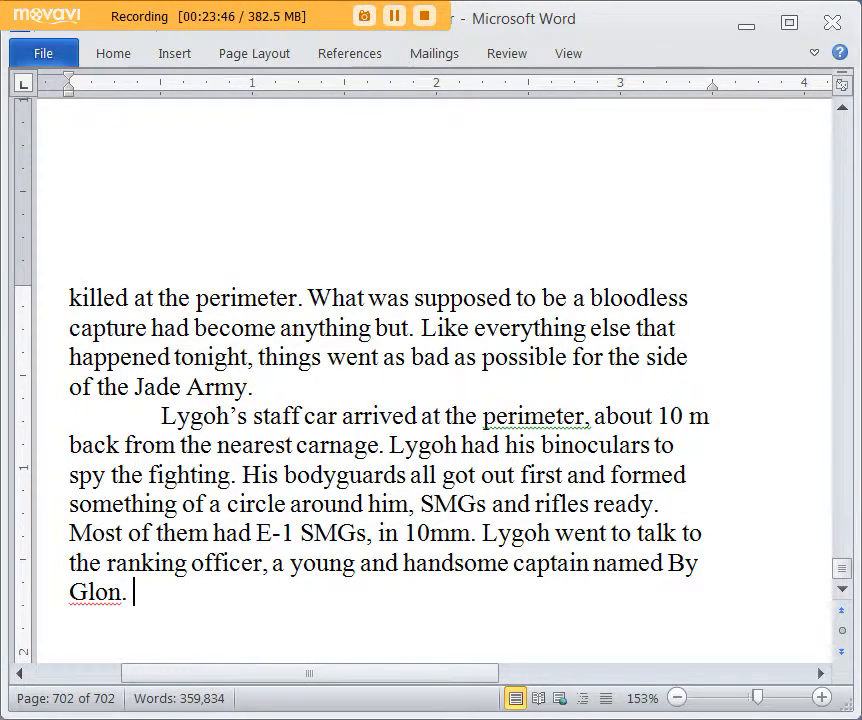
Step: Correct the captain's surname to "Gon" and remove the trailing space after the sentence
scroll(662, 339, down, 2)
scroll(662, 339, up, 1)
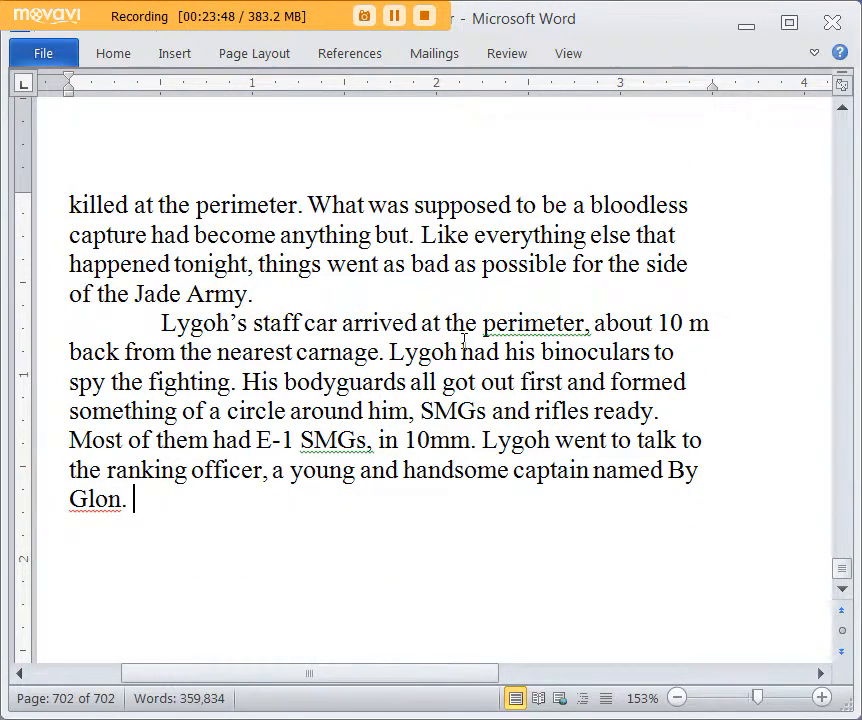
click(96, 503)
key(BackSpace)
click(179, 517)
key(BackSpace)
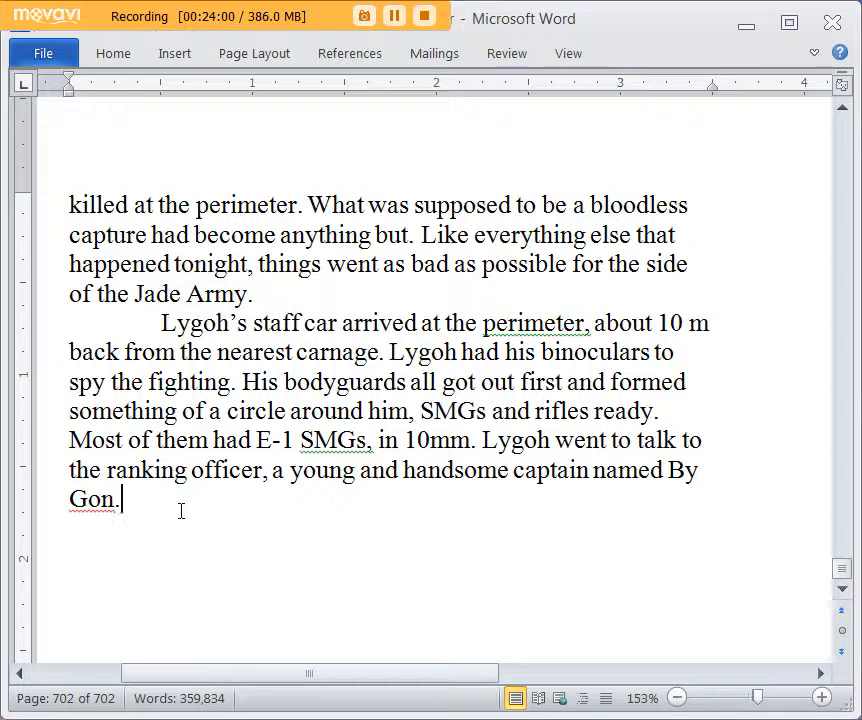
Step: Add the sentence "He was someone that Lygoh had recently promoted and awarded a medal for an anti-partisan operation."
text(He was some)
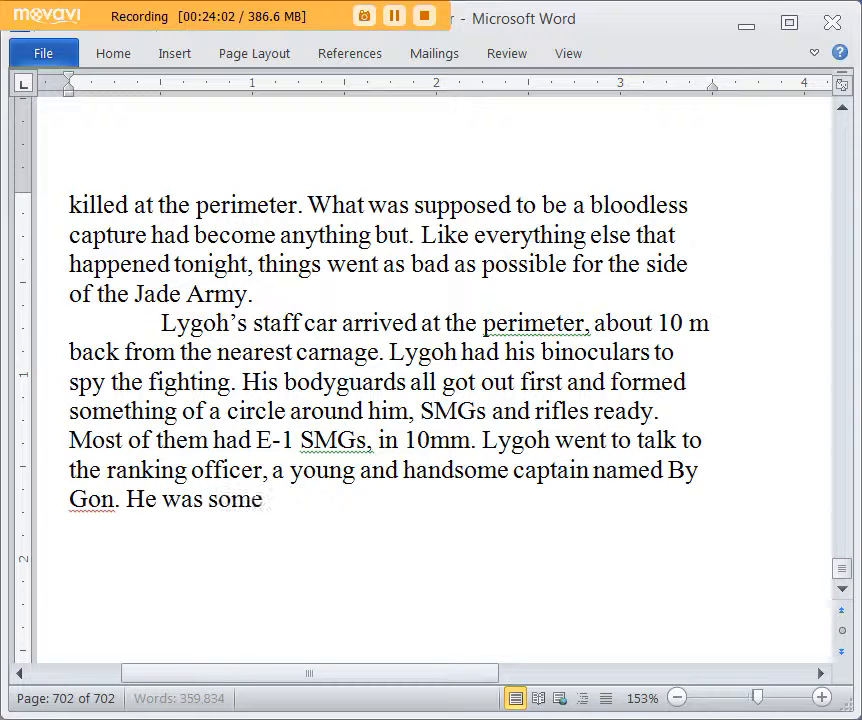
text(one that Lyg)
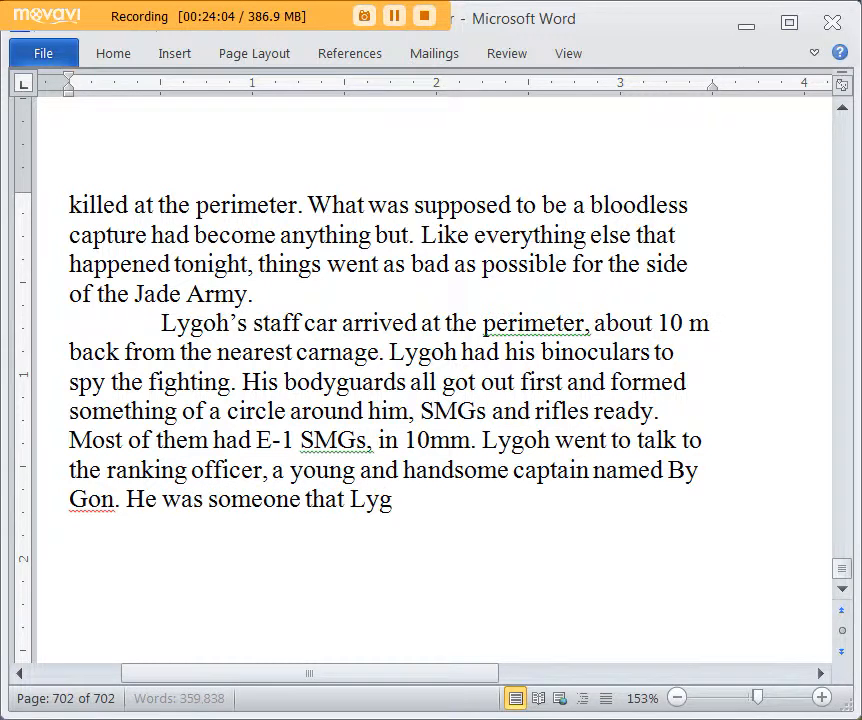
text(oh had reently prom)
key(BackSpace)
key(BackSpace)
key(BackSpace)
key(BackSpace)
key(BackSpace)
key(BackSpace)
key(BackSpace)
key(BackSpace)
key(BackSpace)
key(BackSpace)
text(cently promot)
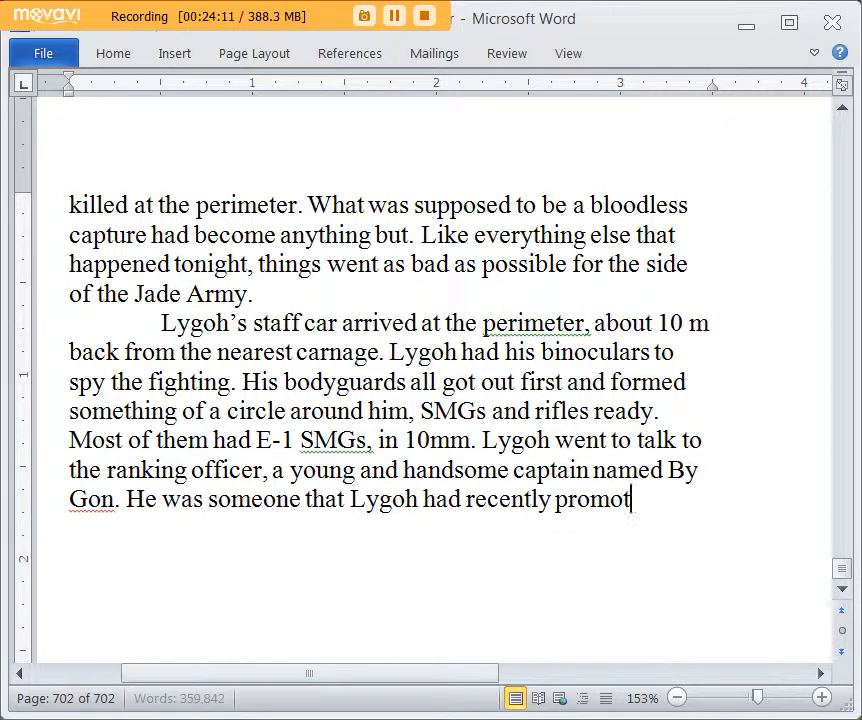
text(ed and awarded a)
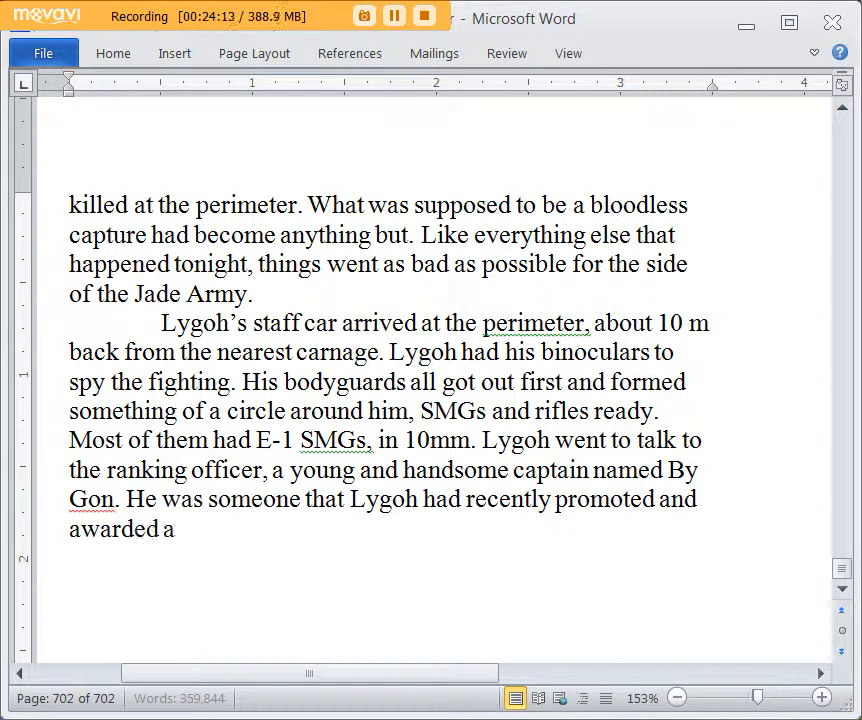
text( medal for an)
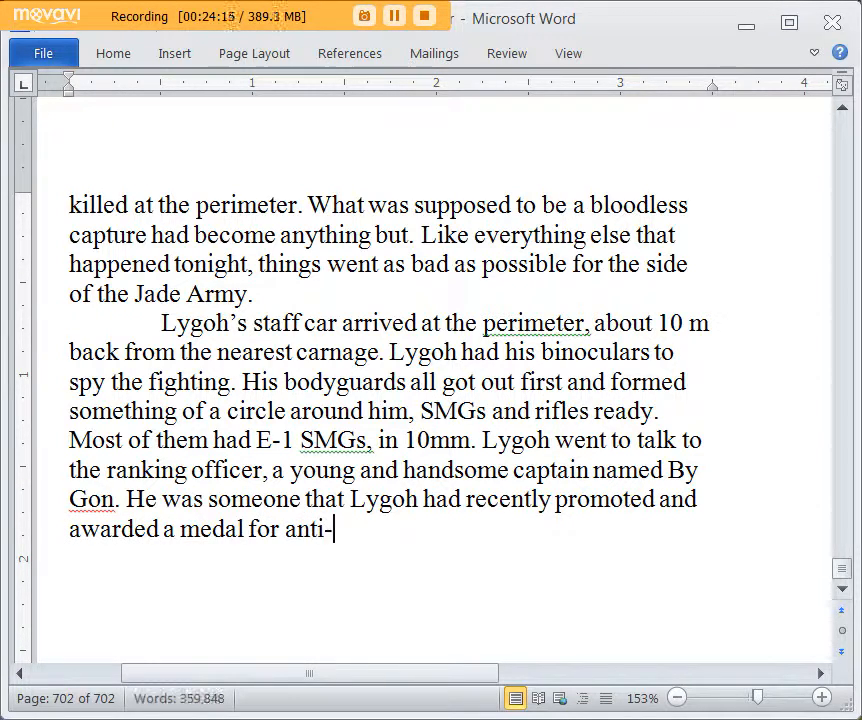
text( anti-partisan)
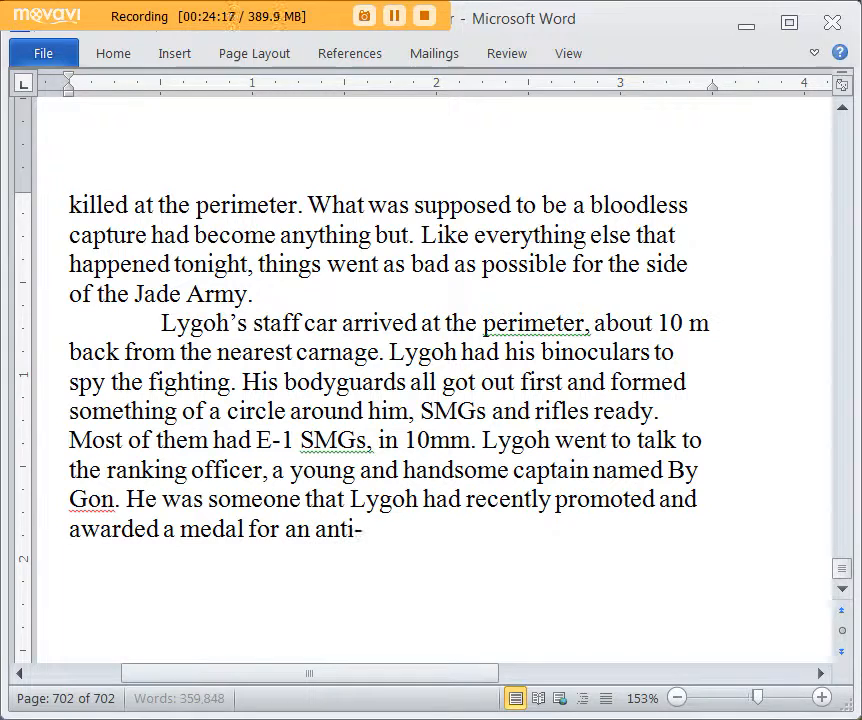
text( operation.)
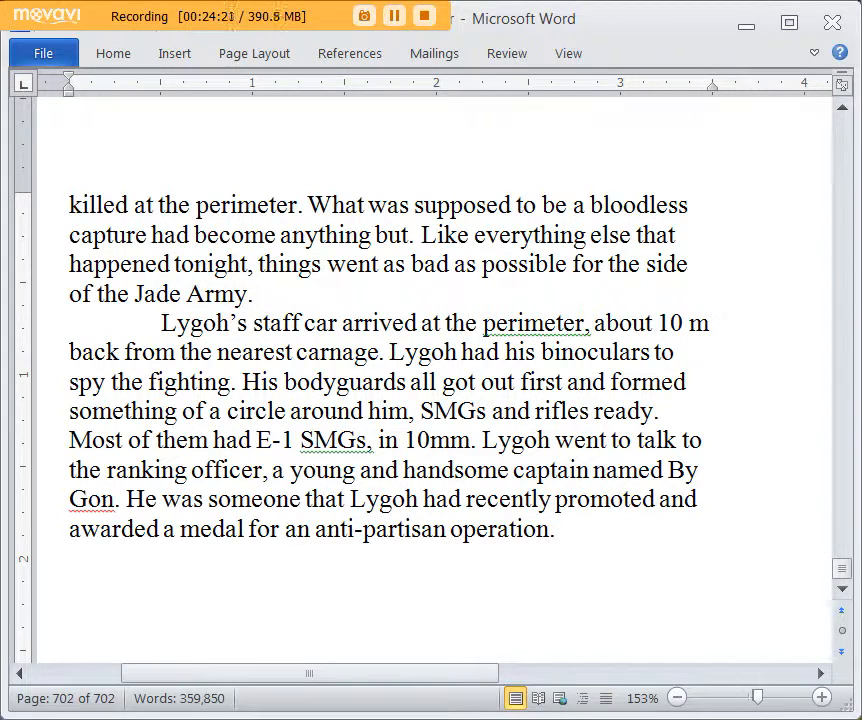
Step: Start a new paragraph reading “Sir.” By Gon said and saluted Lygoh, who nodded
key(Return)
text("Sir.")
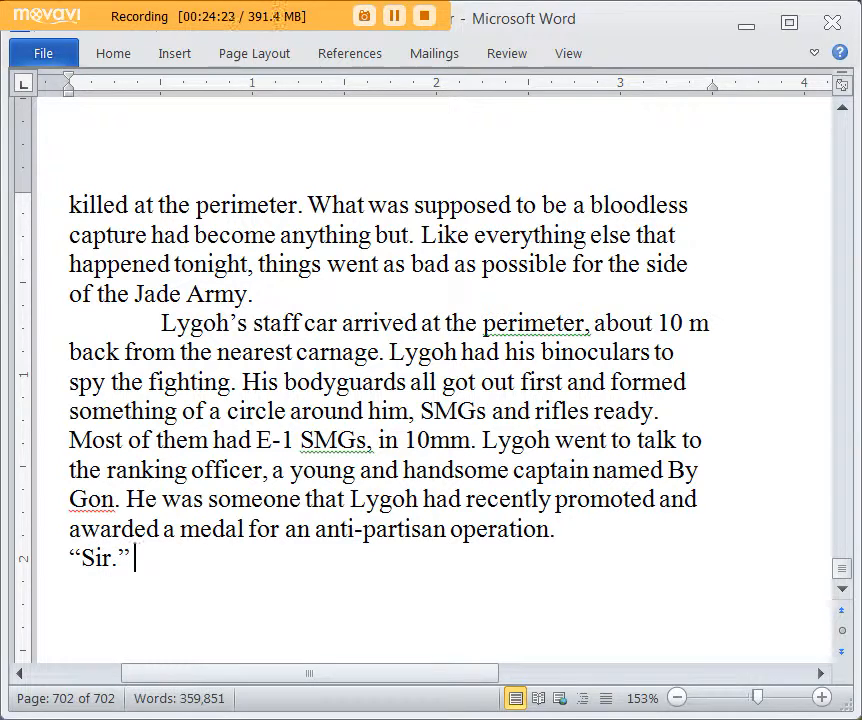
text( By Gon)
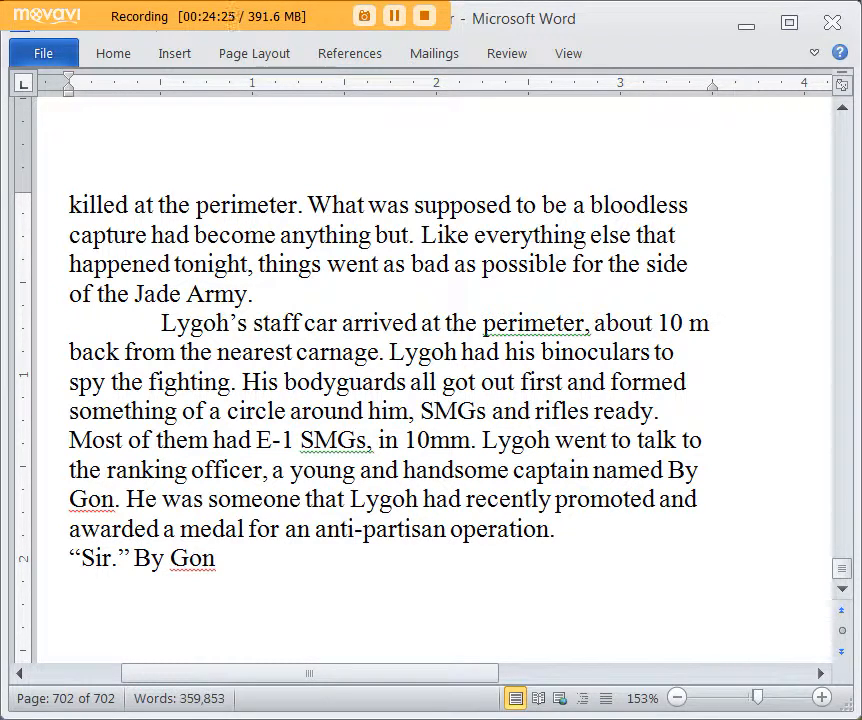
text( said.)
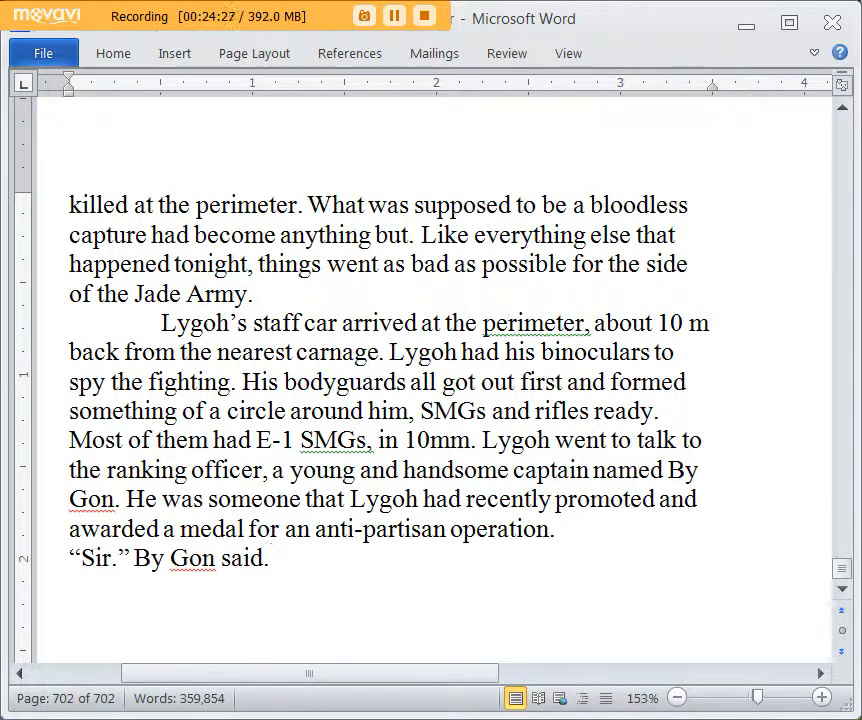
key(BackSpace)
text(and saluted Lygoh, who nodded.)
Step: Add a new paragraph reading “What’s going on?” Lygoh asked in a huff
key(Return)
text("What's going)
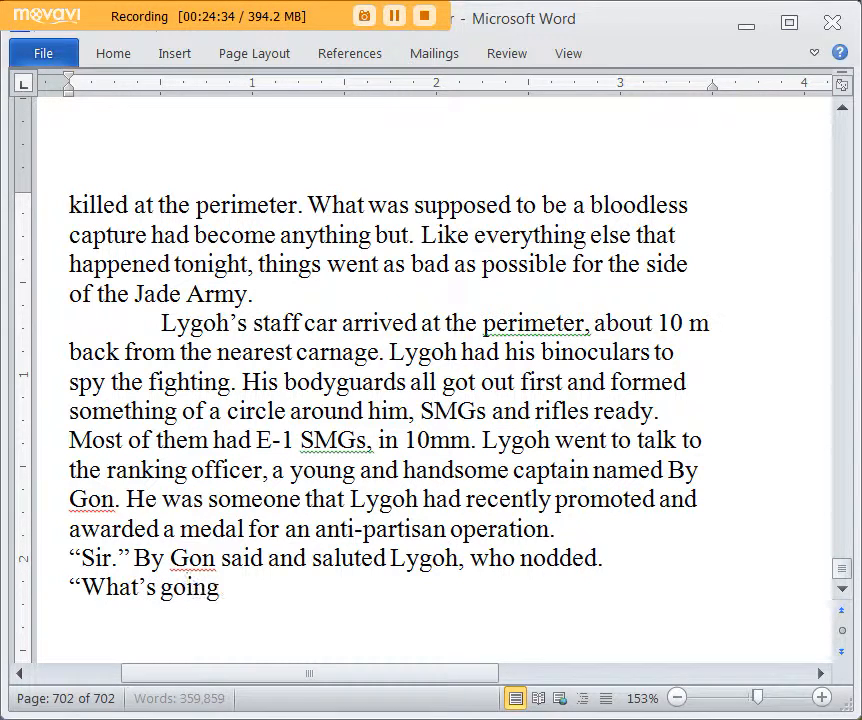
text( on?" Lygoh a)
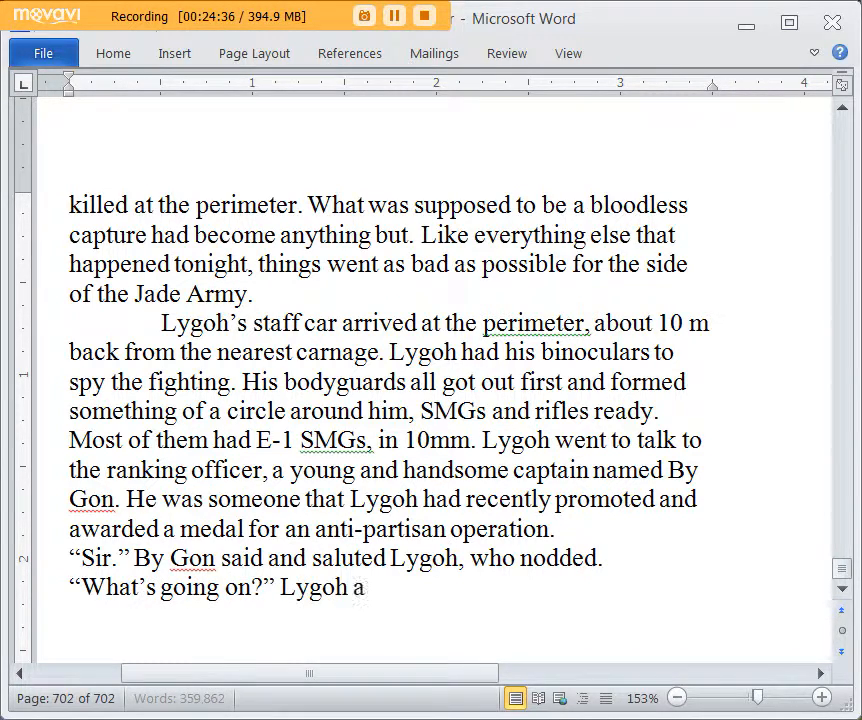
text(sked in a huff.)
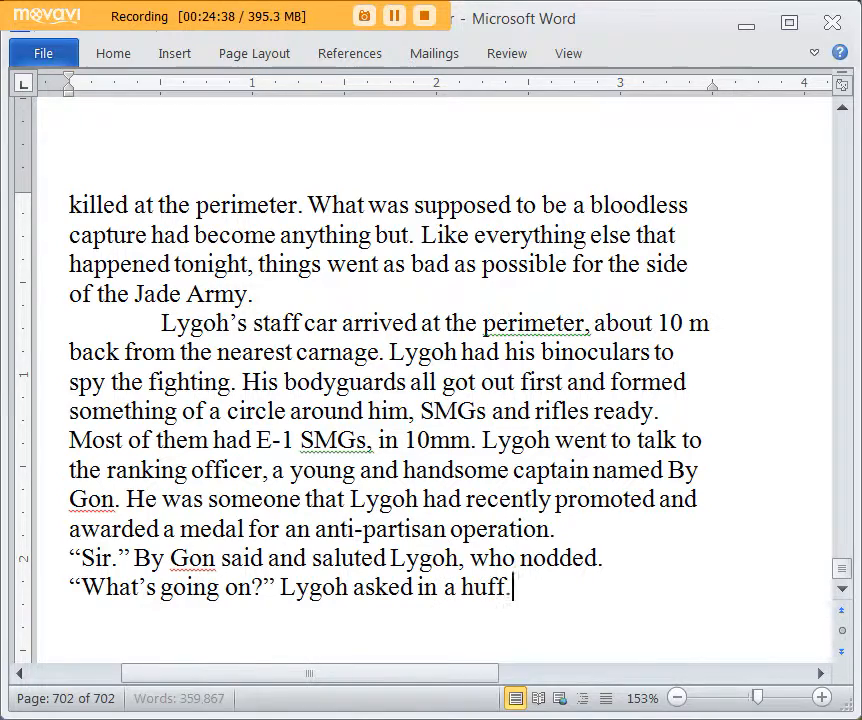
Step: Check the suggested synonyms for "huff" without replacing it, and return to the end of the text
scroll(183, 508, down, 3)
right_click(486, 314)
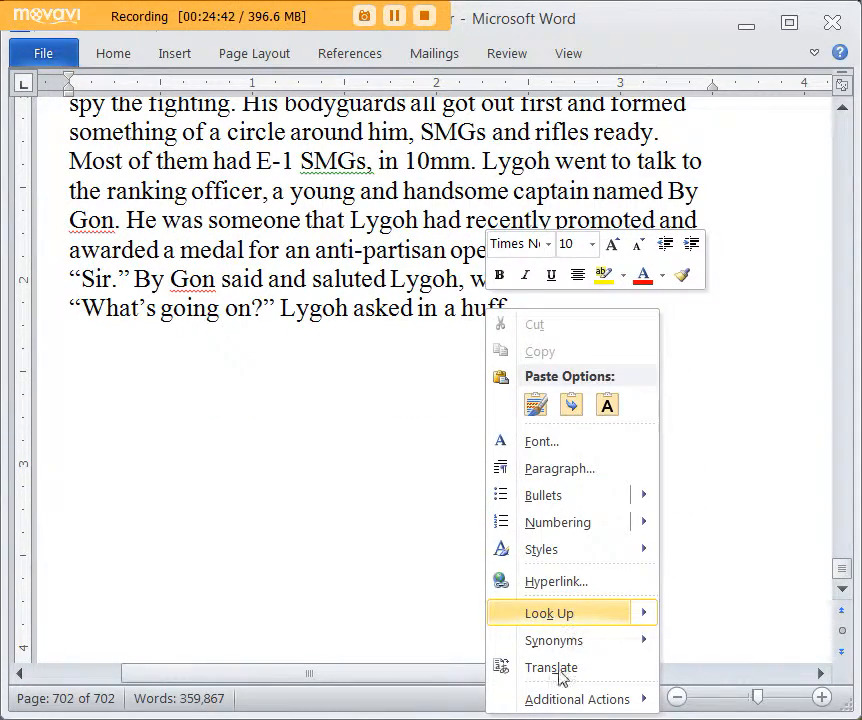
mouse_move(557, 646)
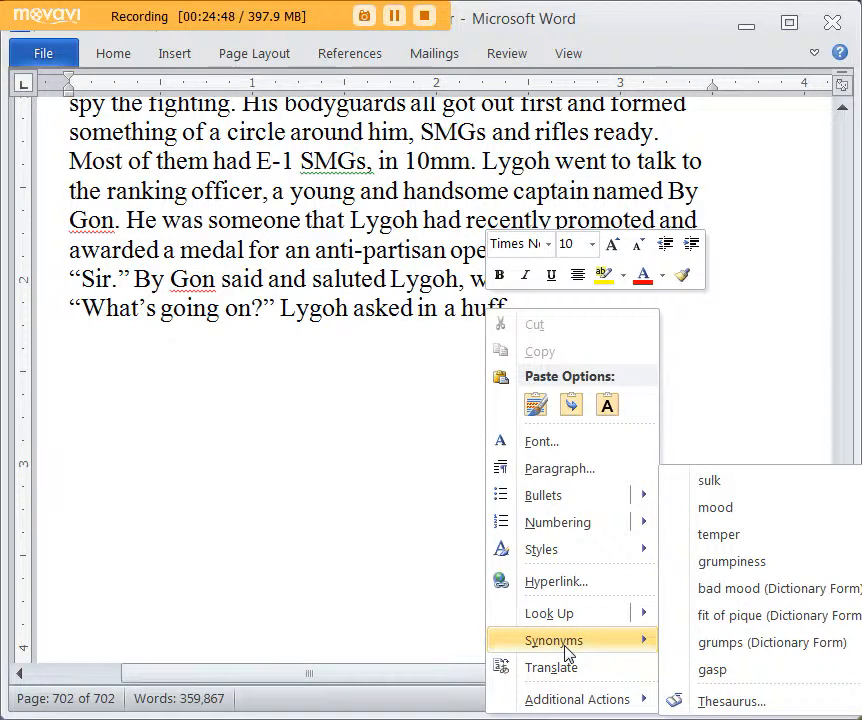
click(329, 325)
click(538, 322)
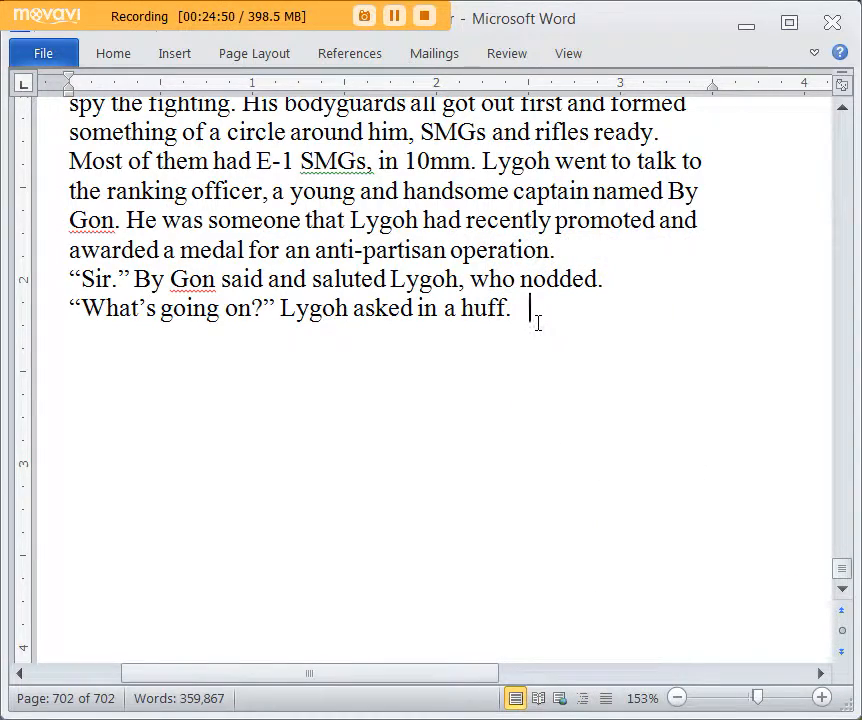
scroll(538, 322, up, 2)
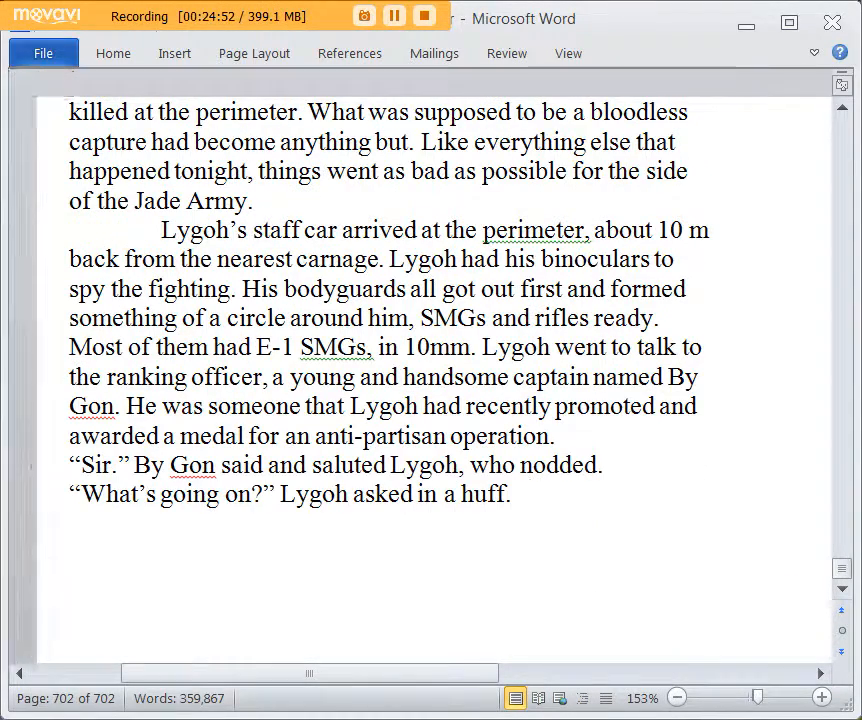